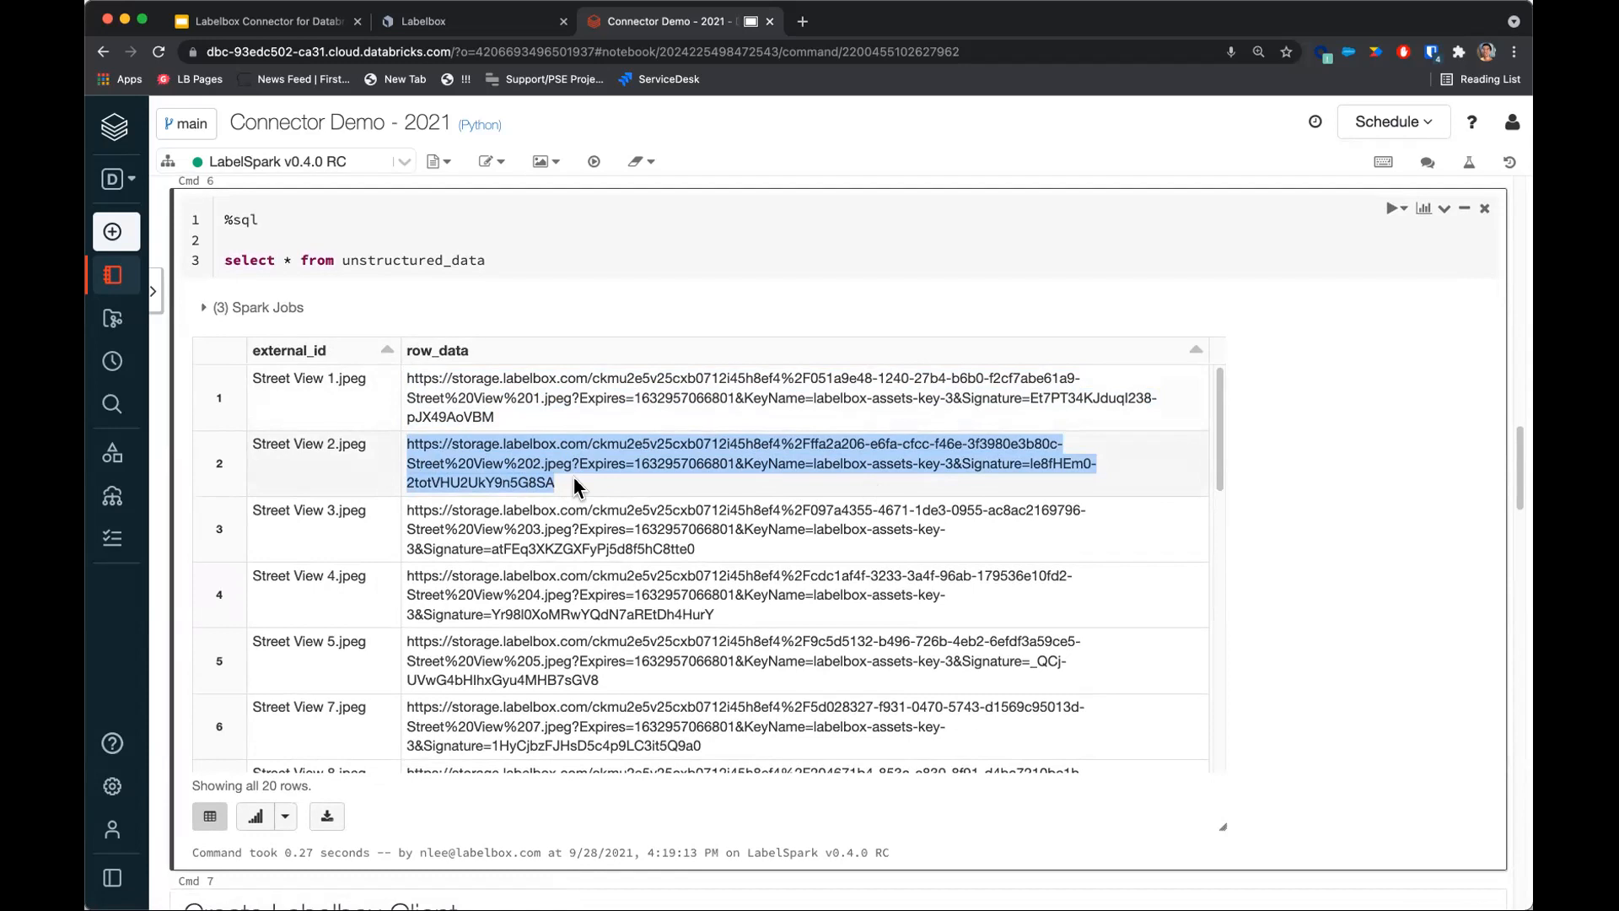
Open the copied Street View 2.jpeg storage URL in a new browser tab to preview the image, then return to the notebook.
key("ctrl+t")
key("ctrl+v")
key("Return")
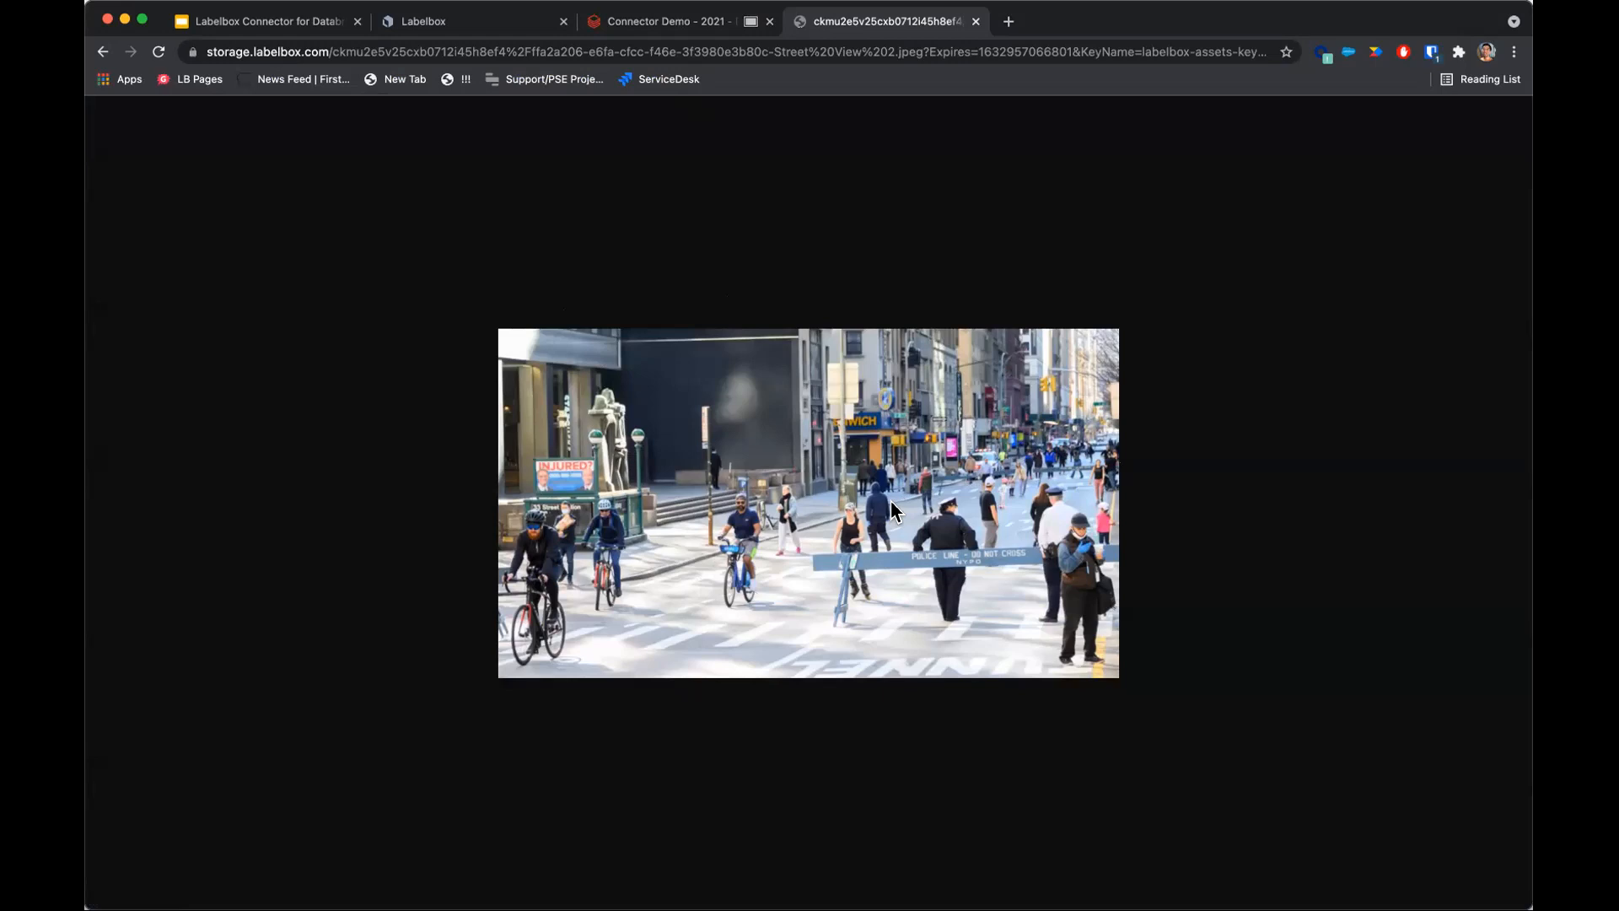
left_click(645, 27)
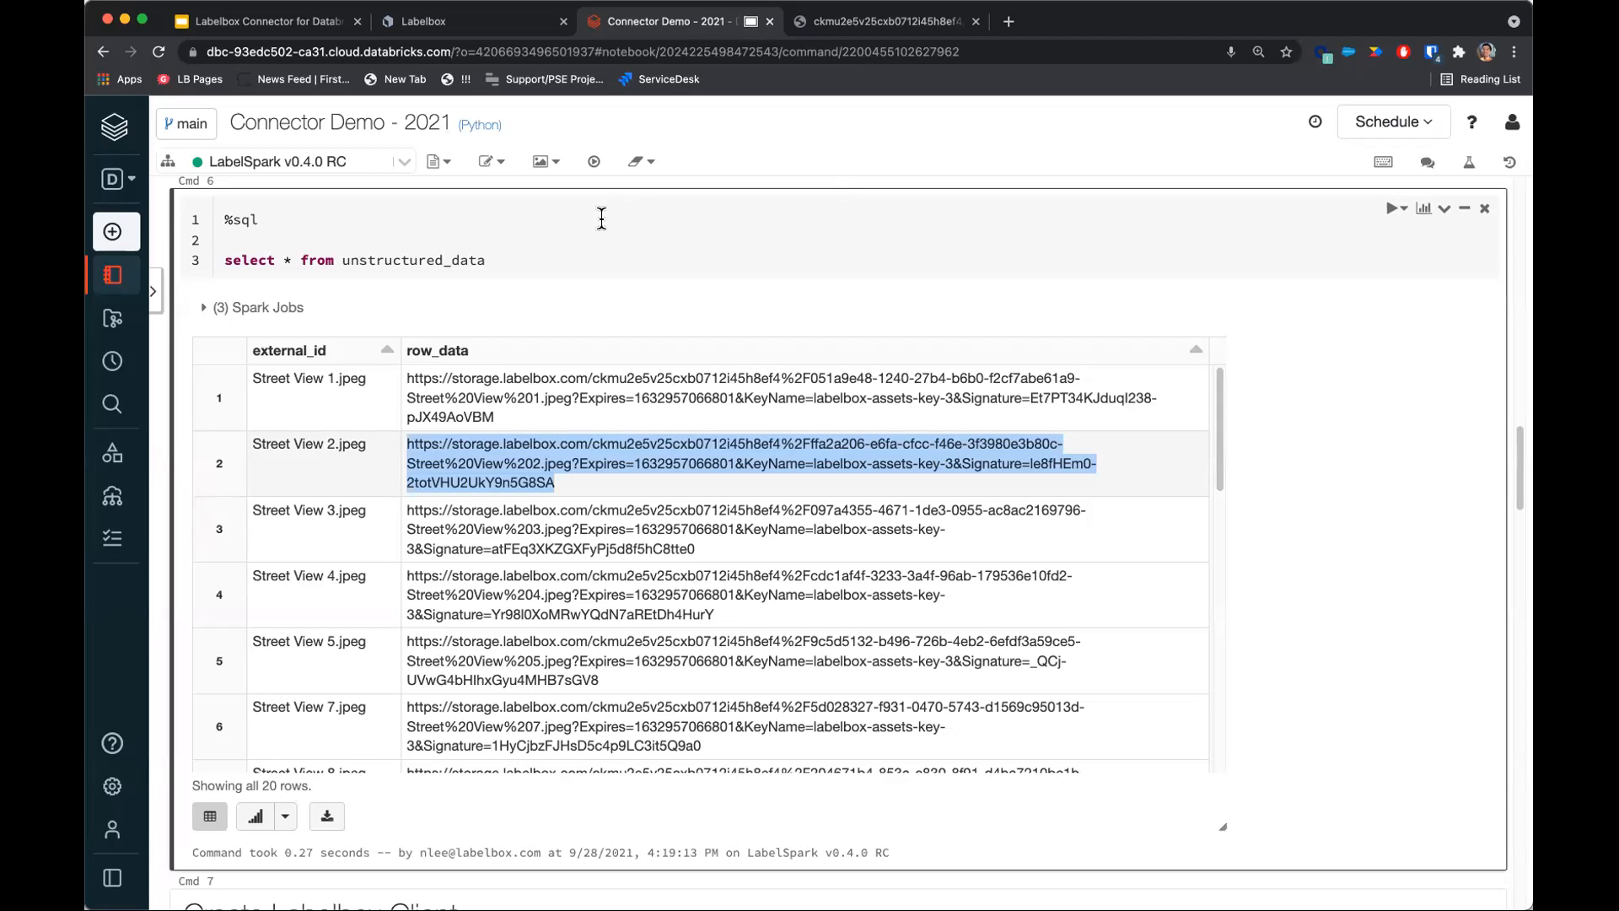
Scroll through the unstructured_data query results and highlight a row's image URL.
scroll(657, 416, "down", 4)
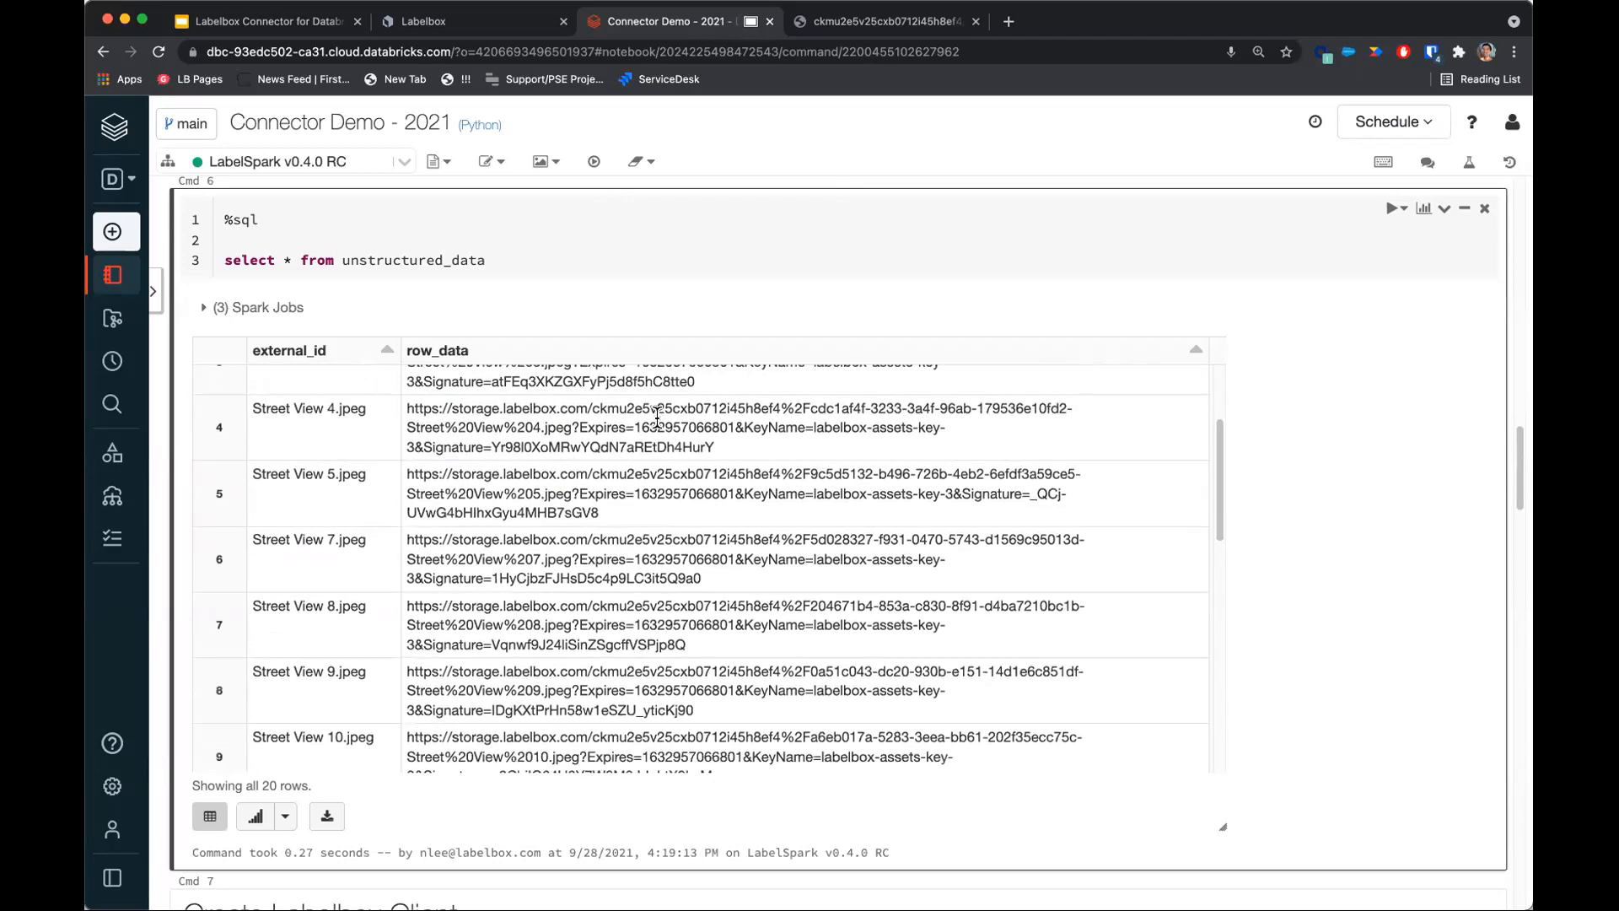
left_click_drag(718, 449, 414, 410)
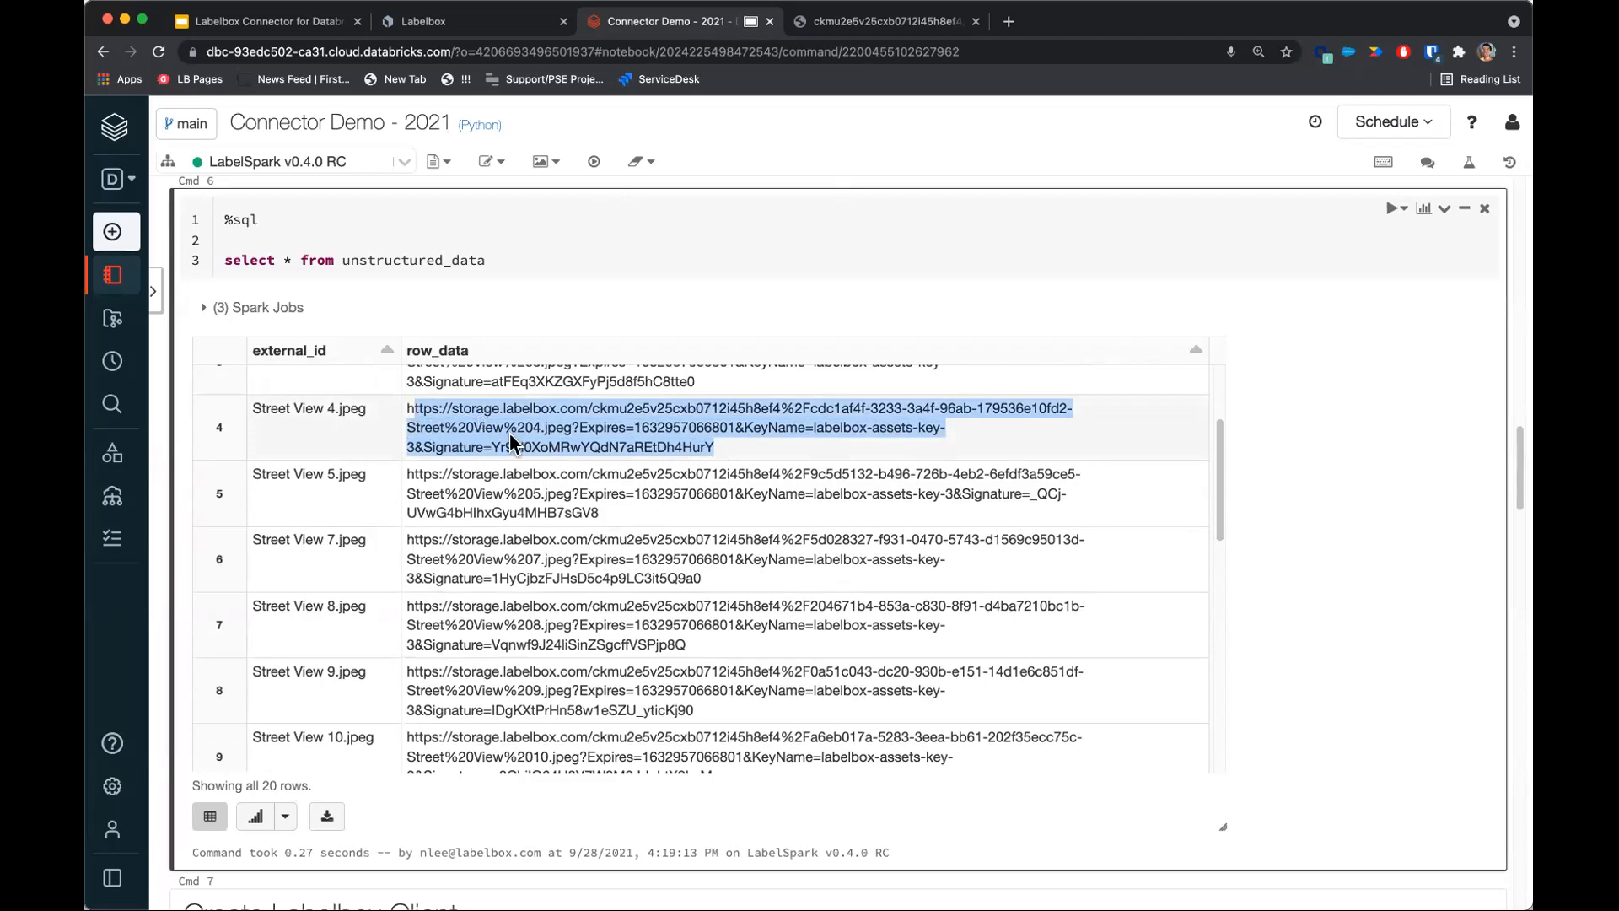
left_click(698, 443)
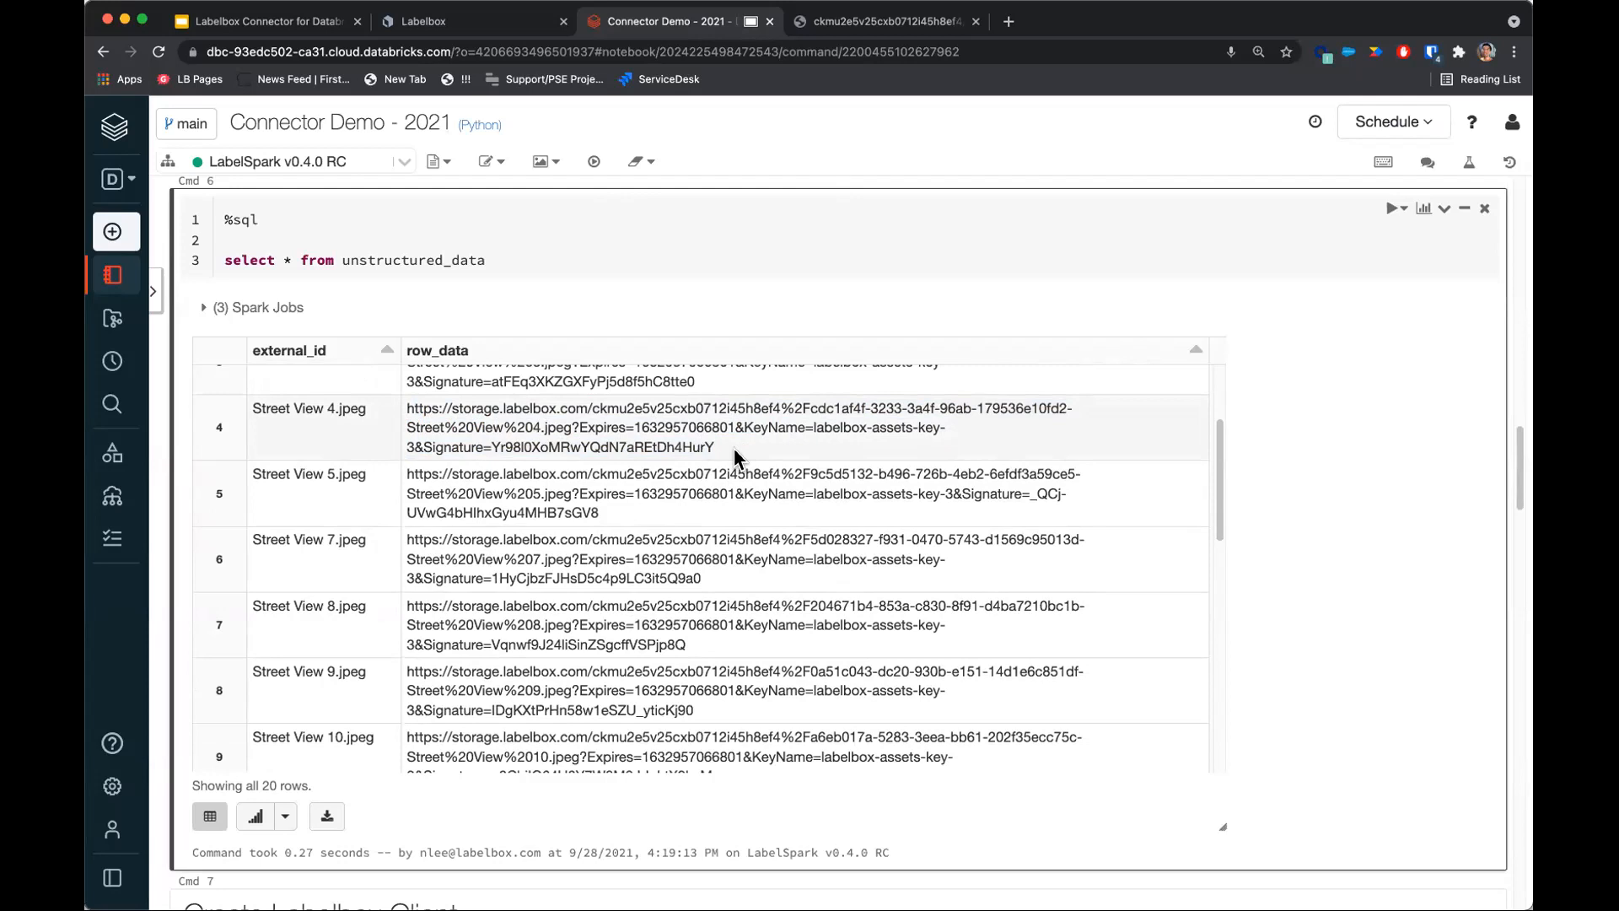
scroll(733, 448, "down", 5)
scroll(572, 759, "down", 3)
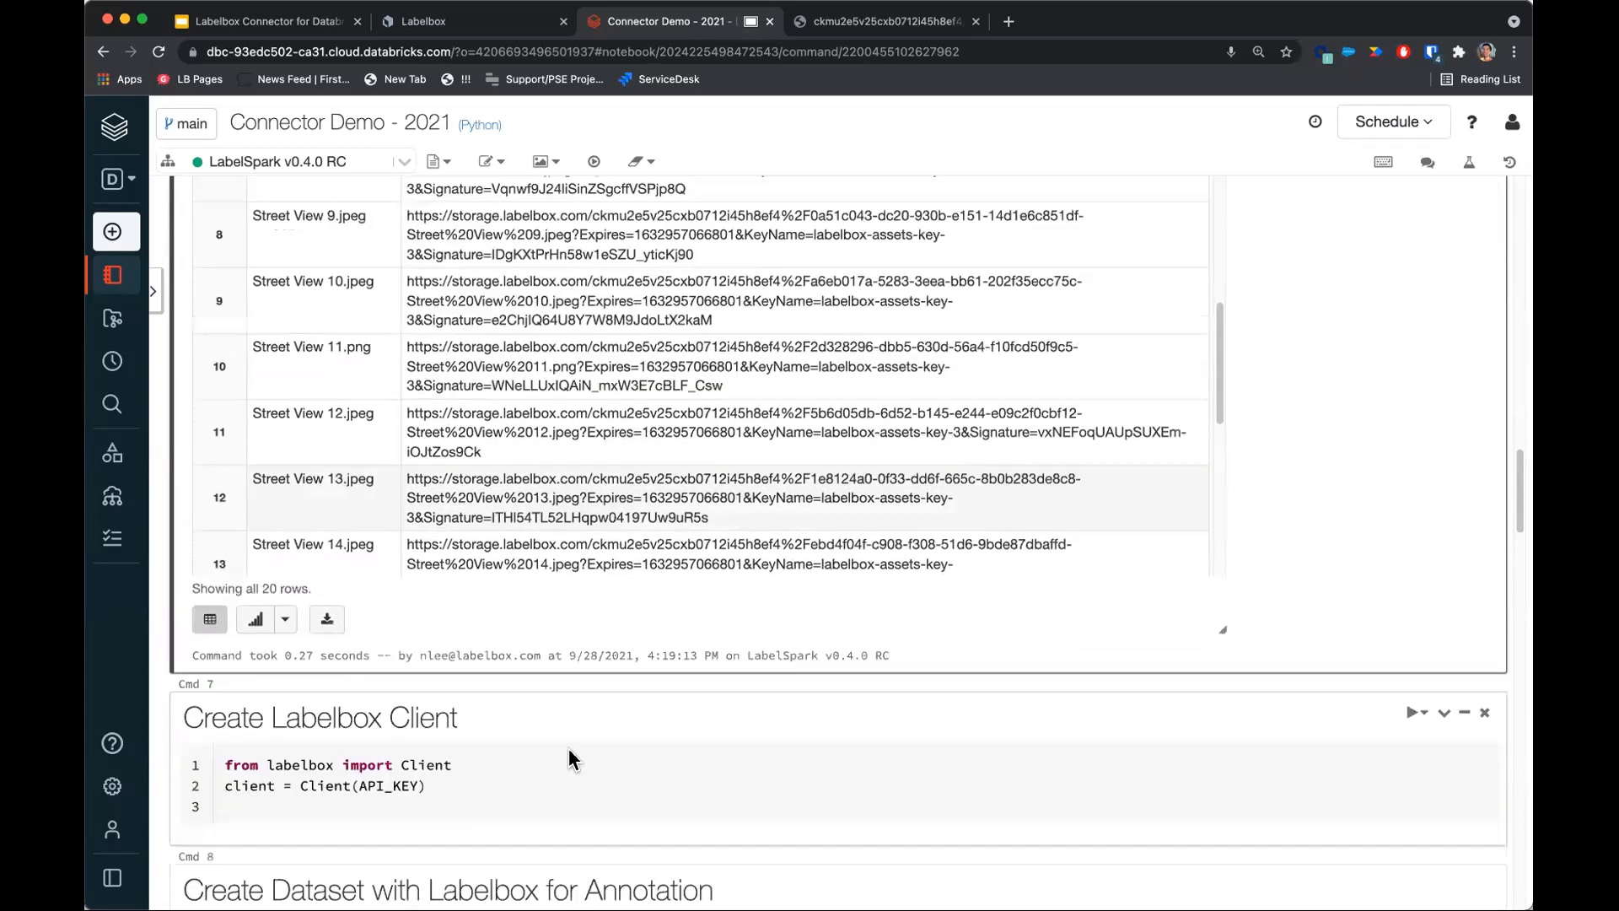
scroll(572, 759, "down", 1)
Run the Create Labelbox Client cell.
left_click(235, 688)
left_click_drag(225, 687, 460, 691)
left_click(537, 711)
key("shift+Return")
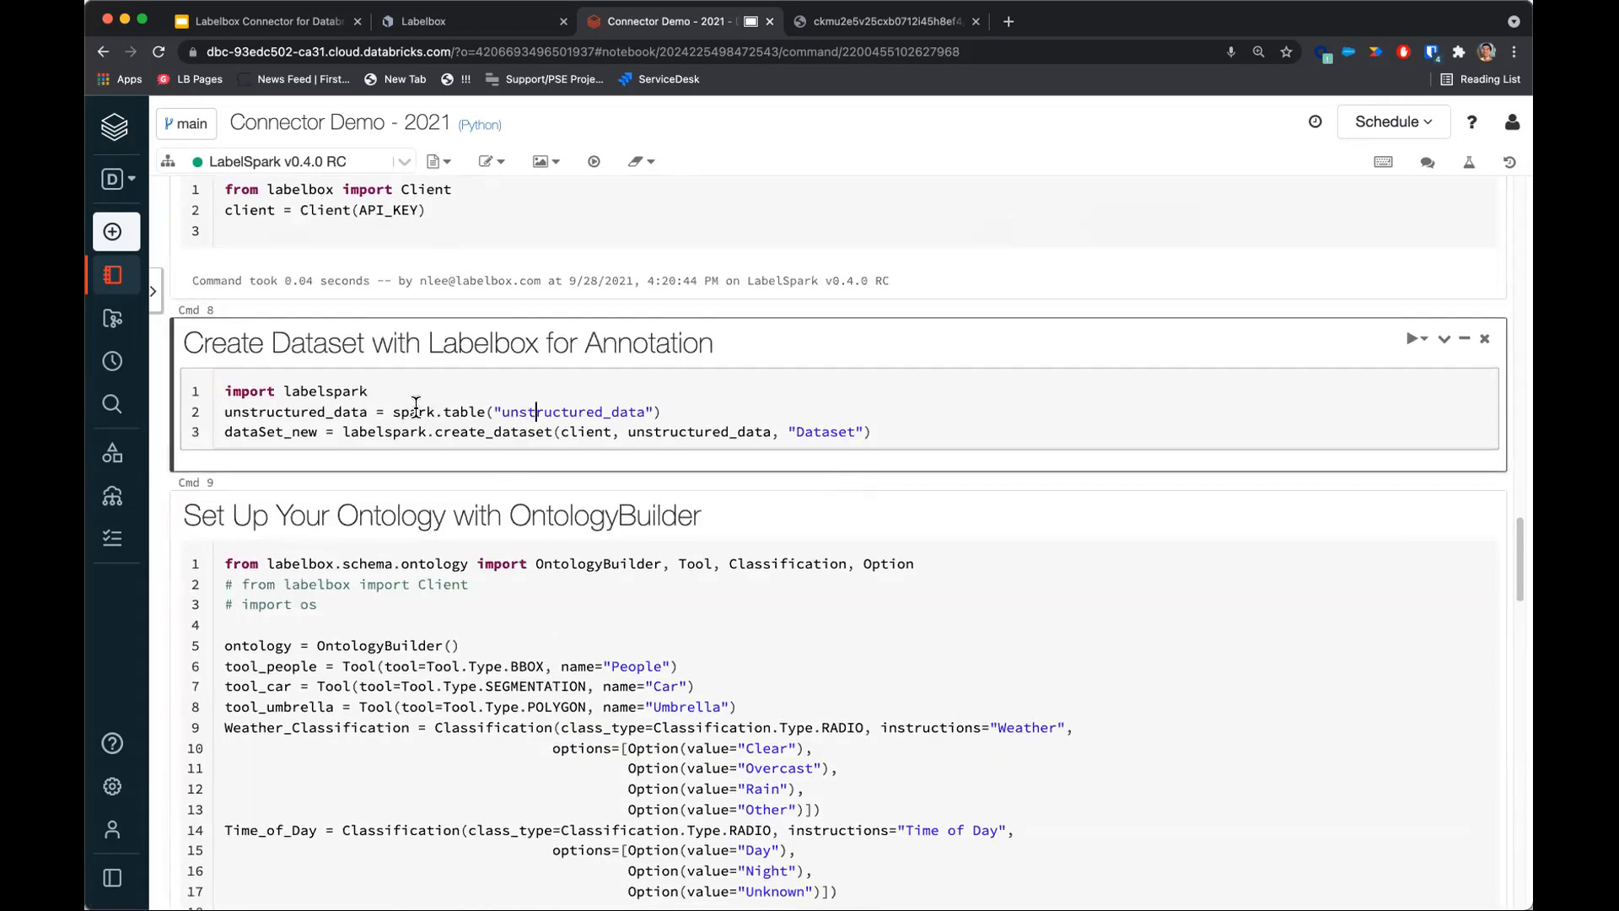
Run the Create Dataset with Labelbox for Annotation cell to create a Labelbox dataset named Dataset from unstructured_data.
left_click_drag(386, 413, 688, 414)
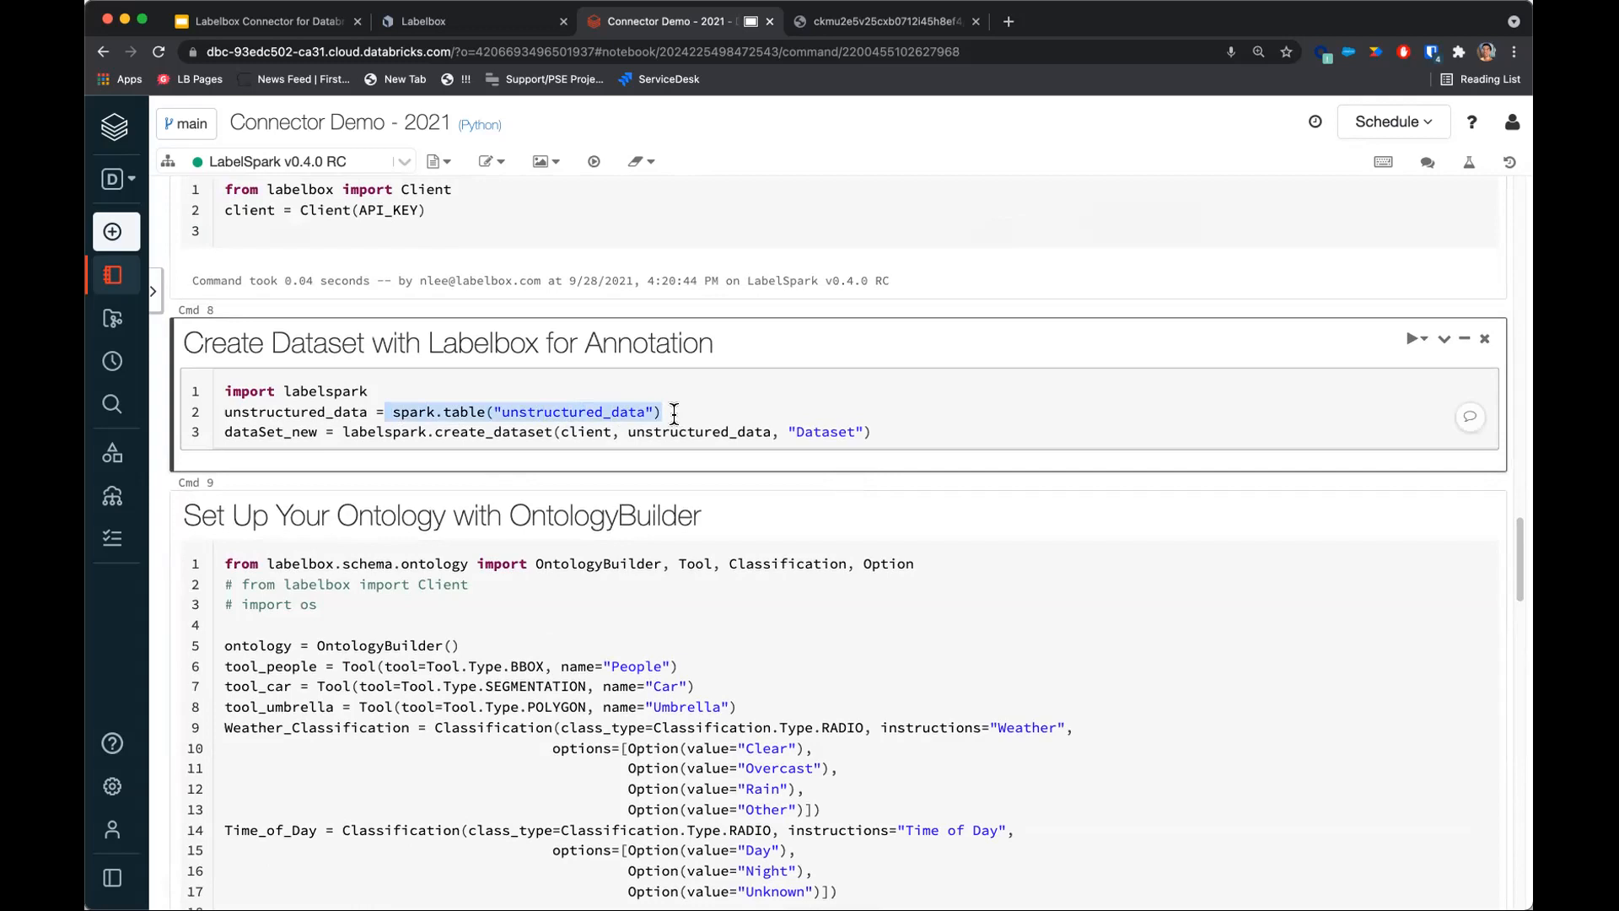
scroll(674, 412, "up", 3)
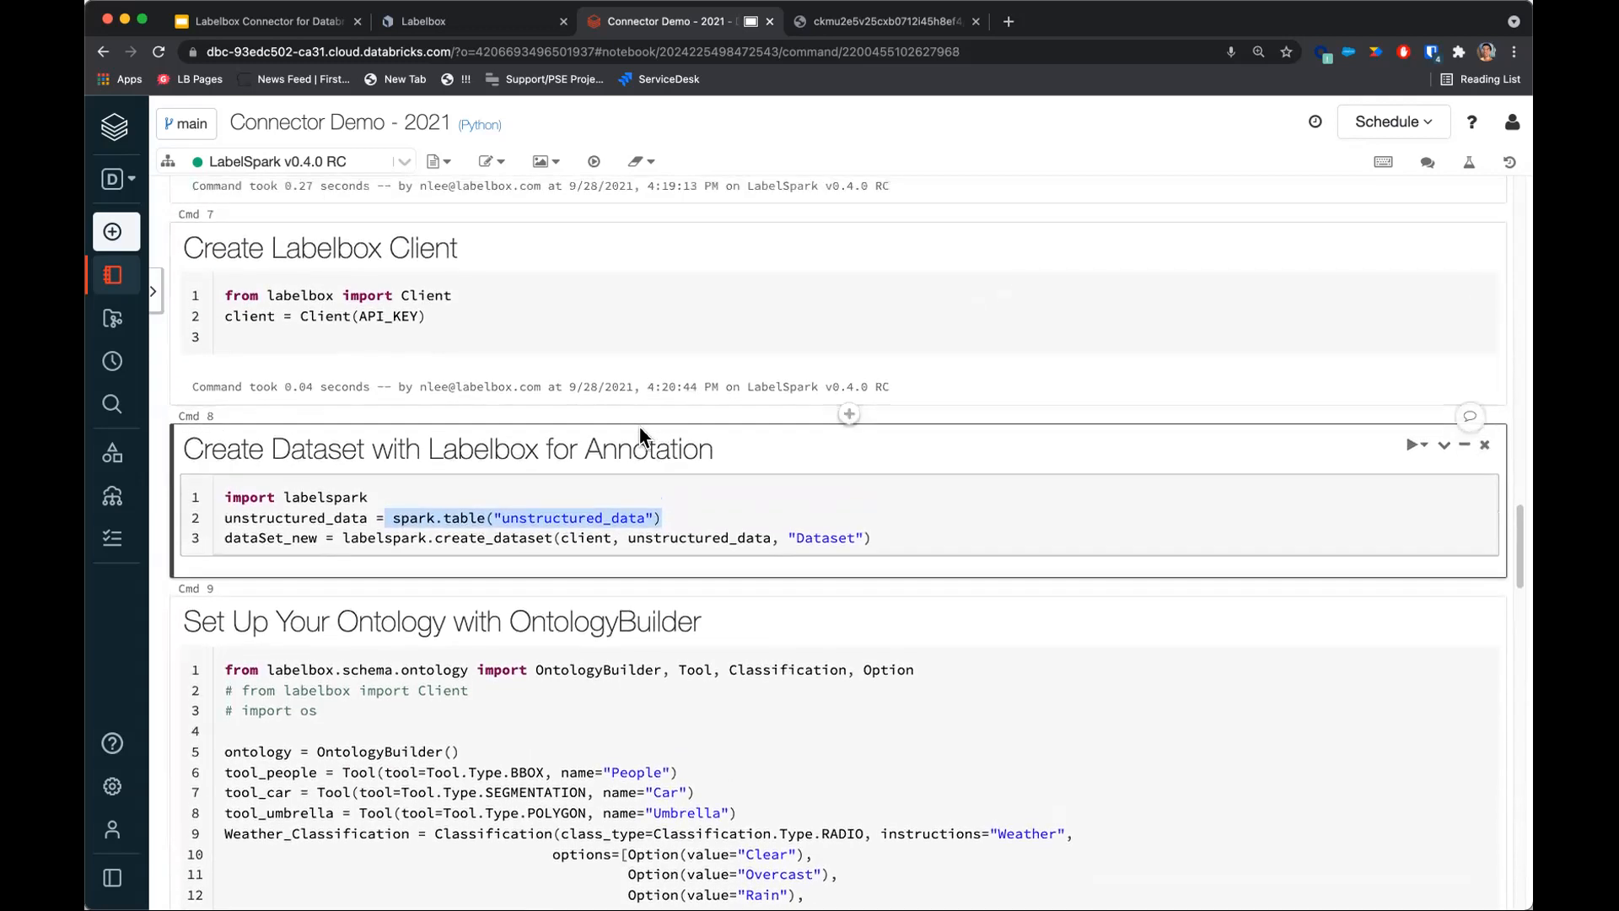
left_click(446, 518)
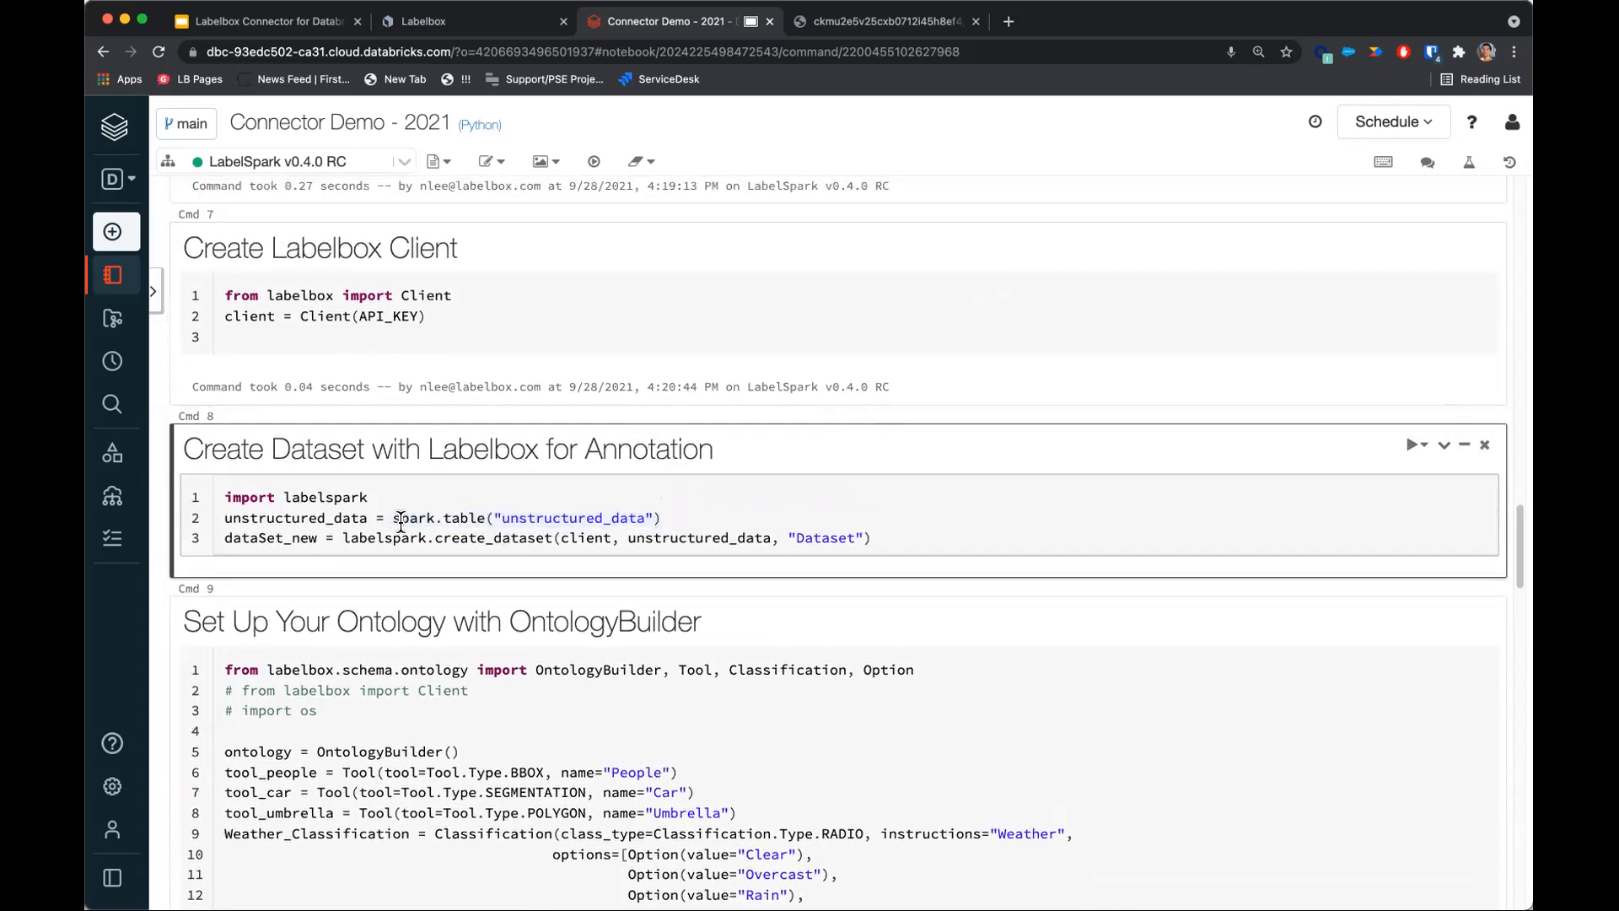
left_click_drag(344, 538, 520, 538)
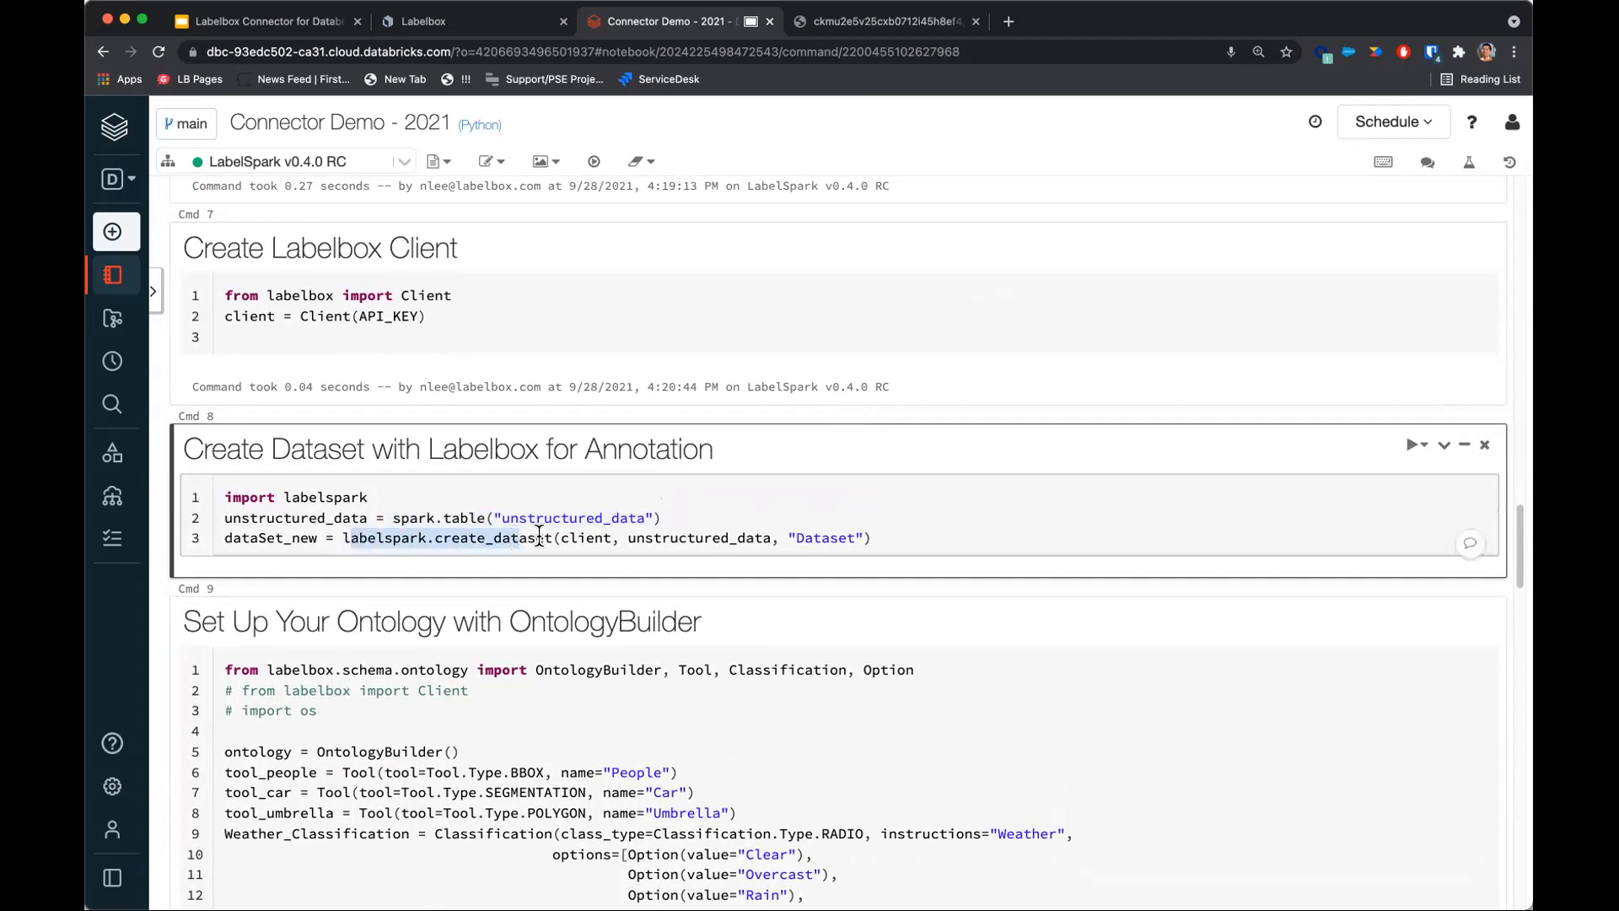
left_click(440, 538)
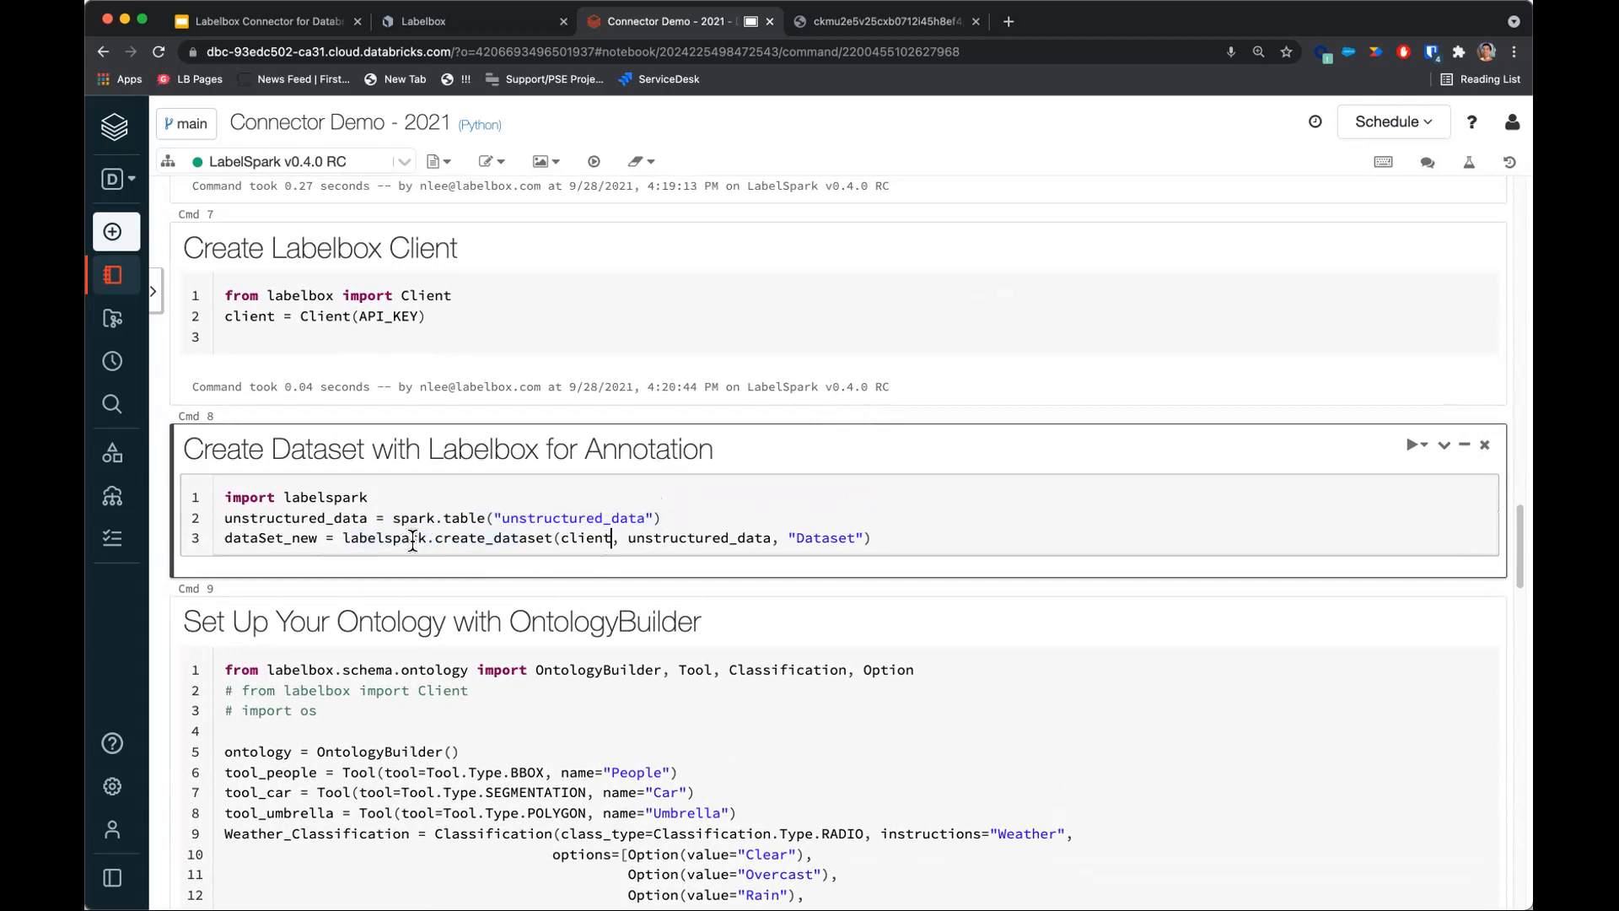
left_click_drag(428, 538, 334, 537)
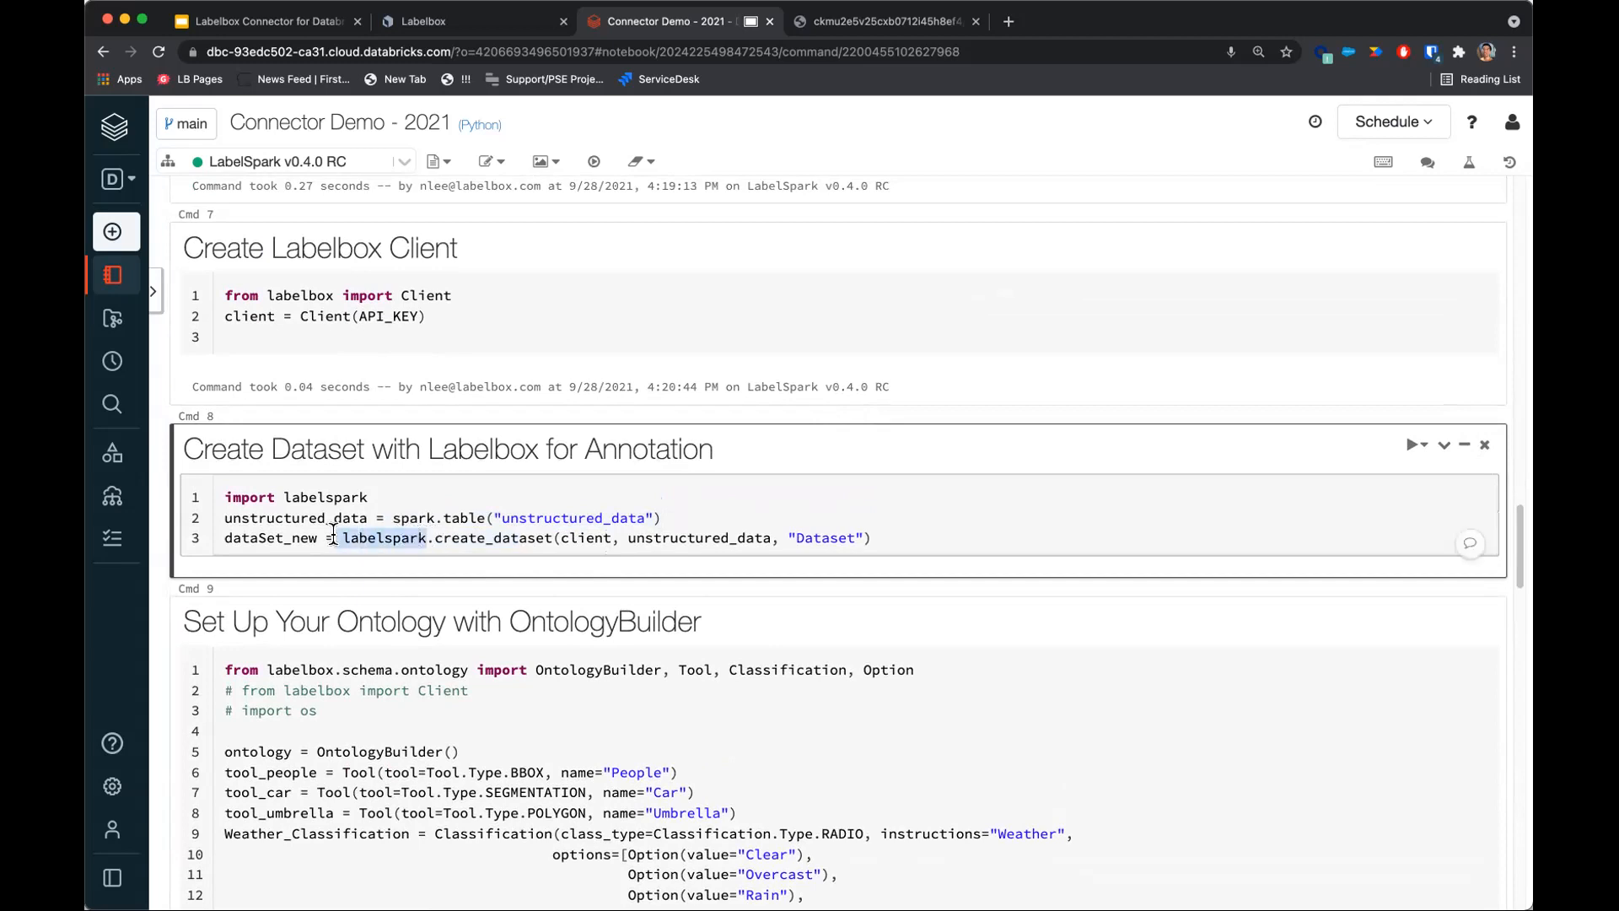
left_click(392, 535)
left_click(585, 540)
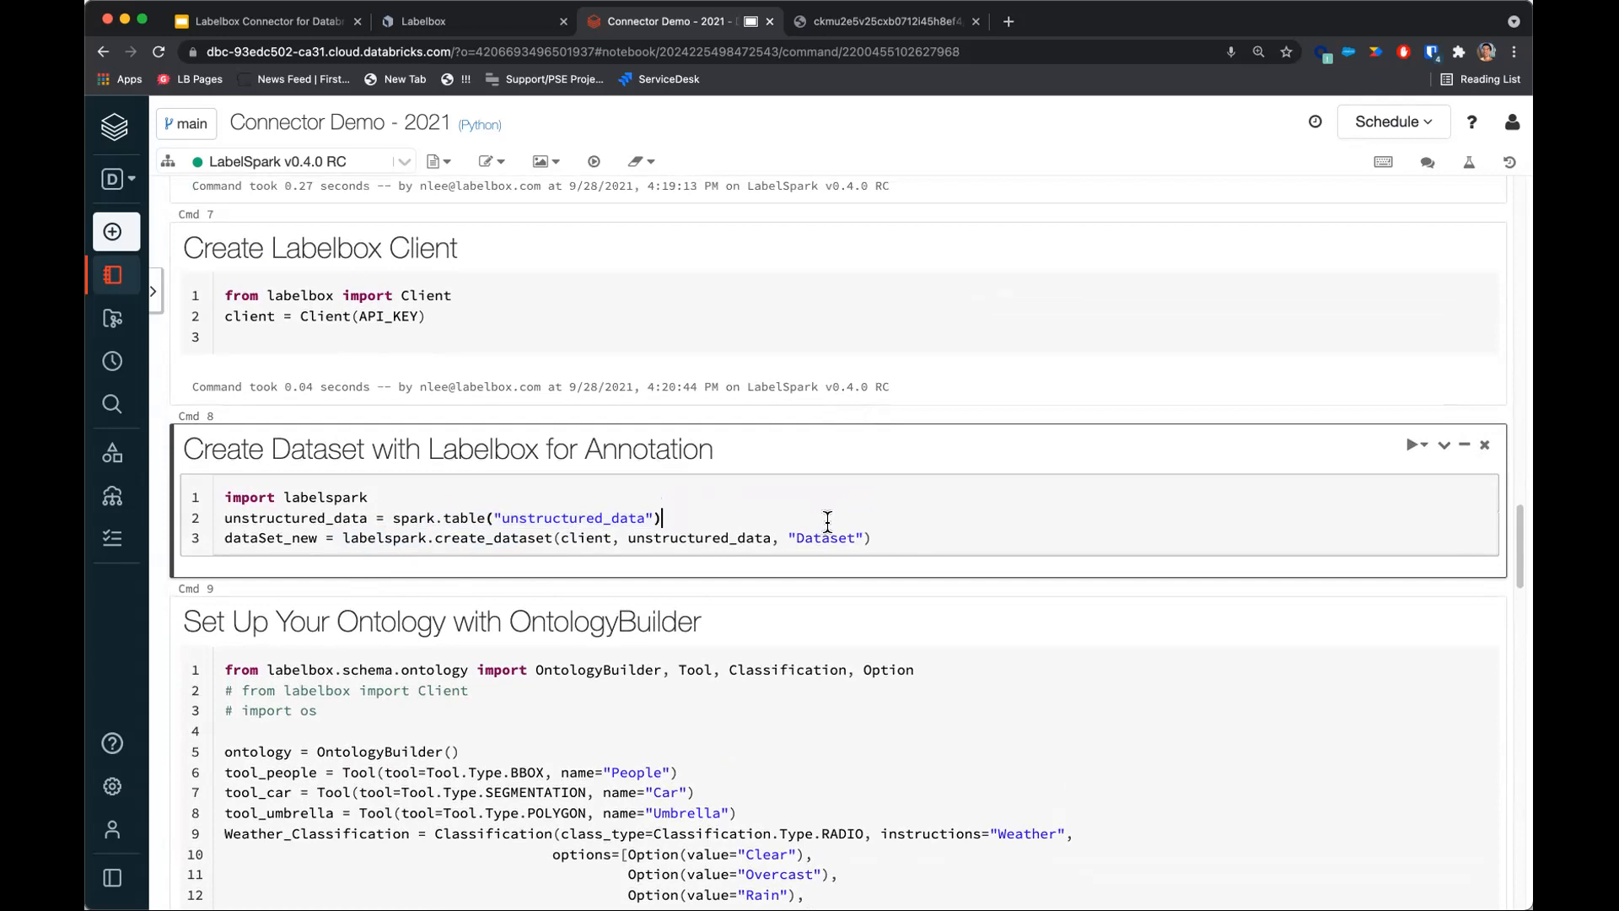
key("shift+Return")
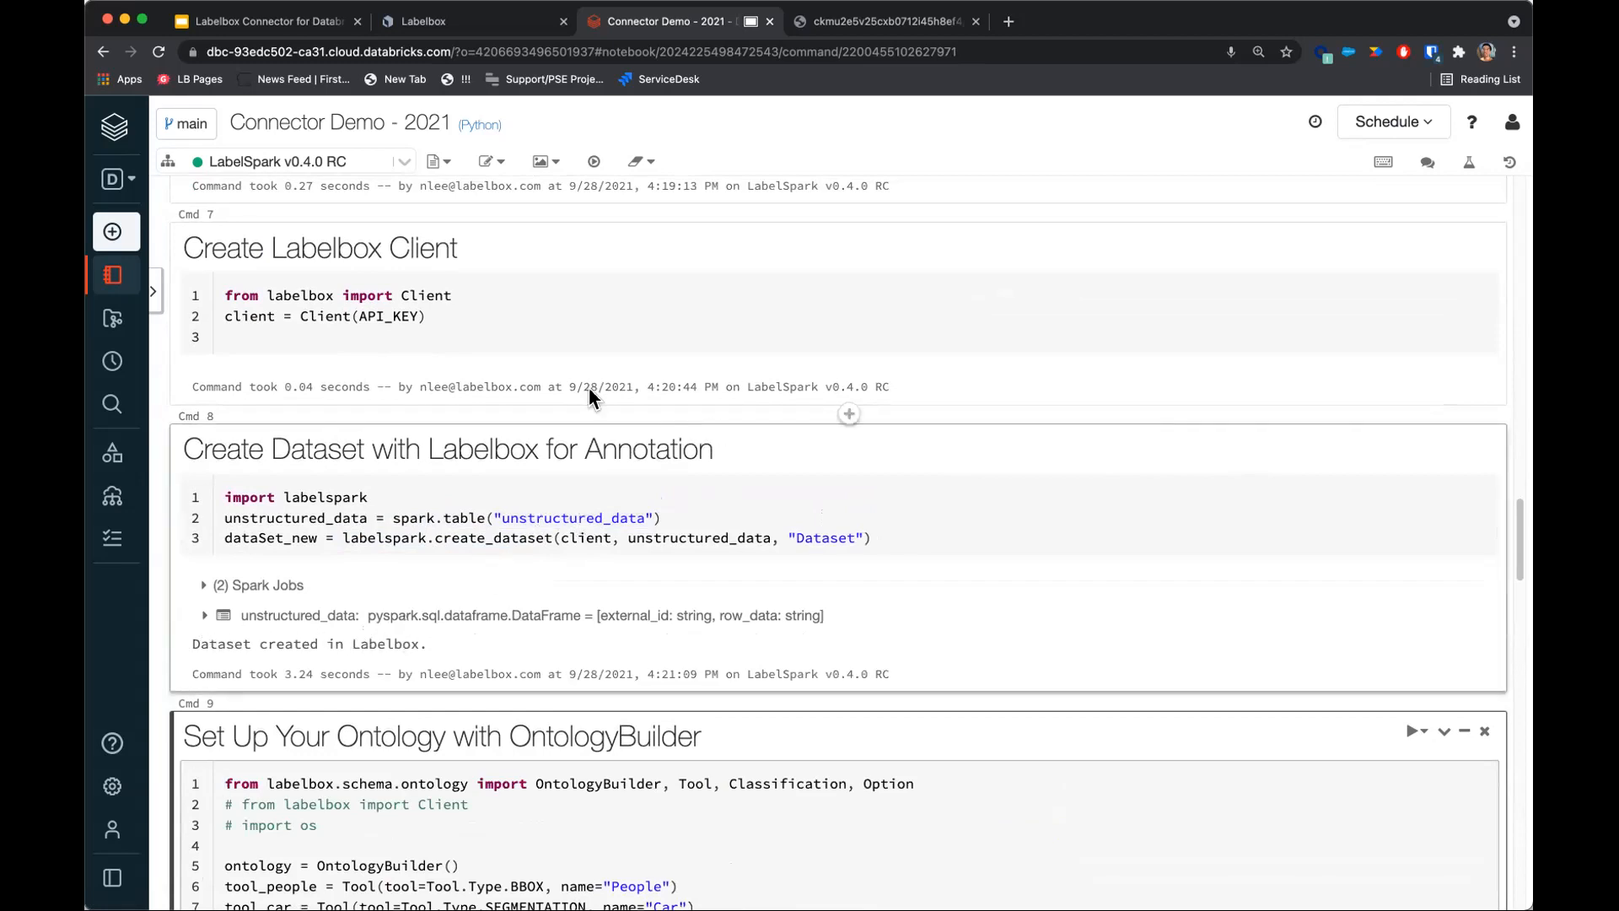
Switch to the Labelbox tab, browse the new Dataset's images and open Street View 3.jpeg to inspect its attributes.
left_click(495, 26)
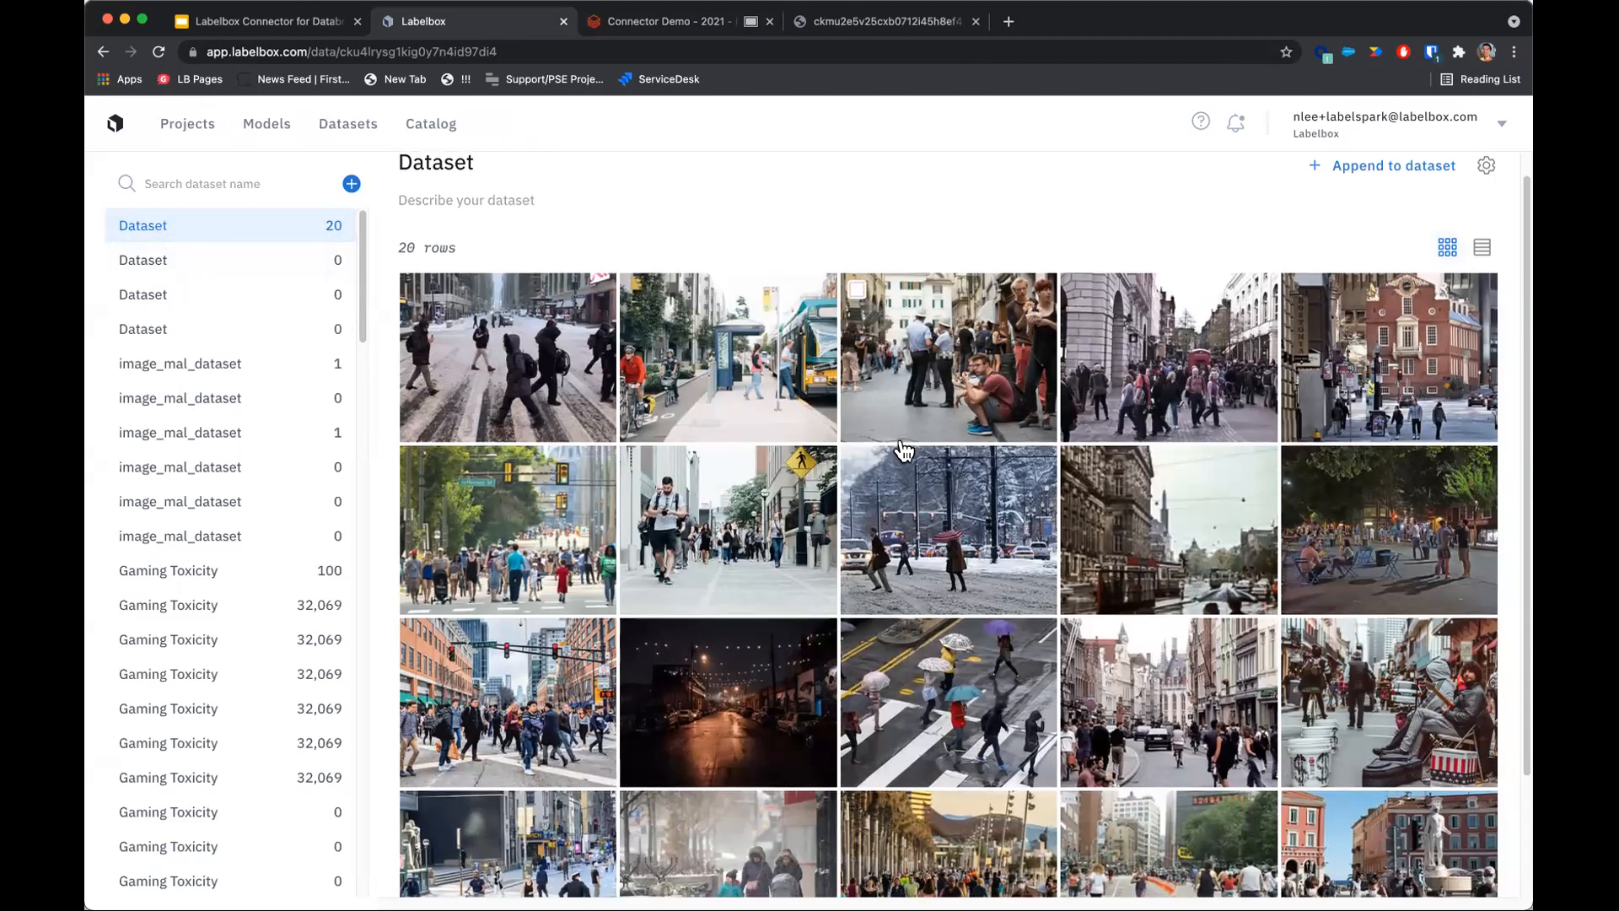
scroll(900, 449, "down", 3)
scroll(901, 454, "up", 5)
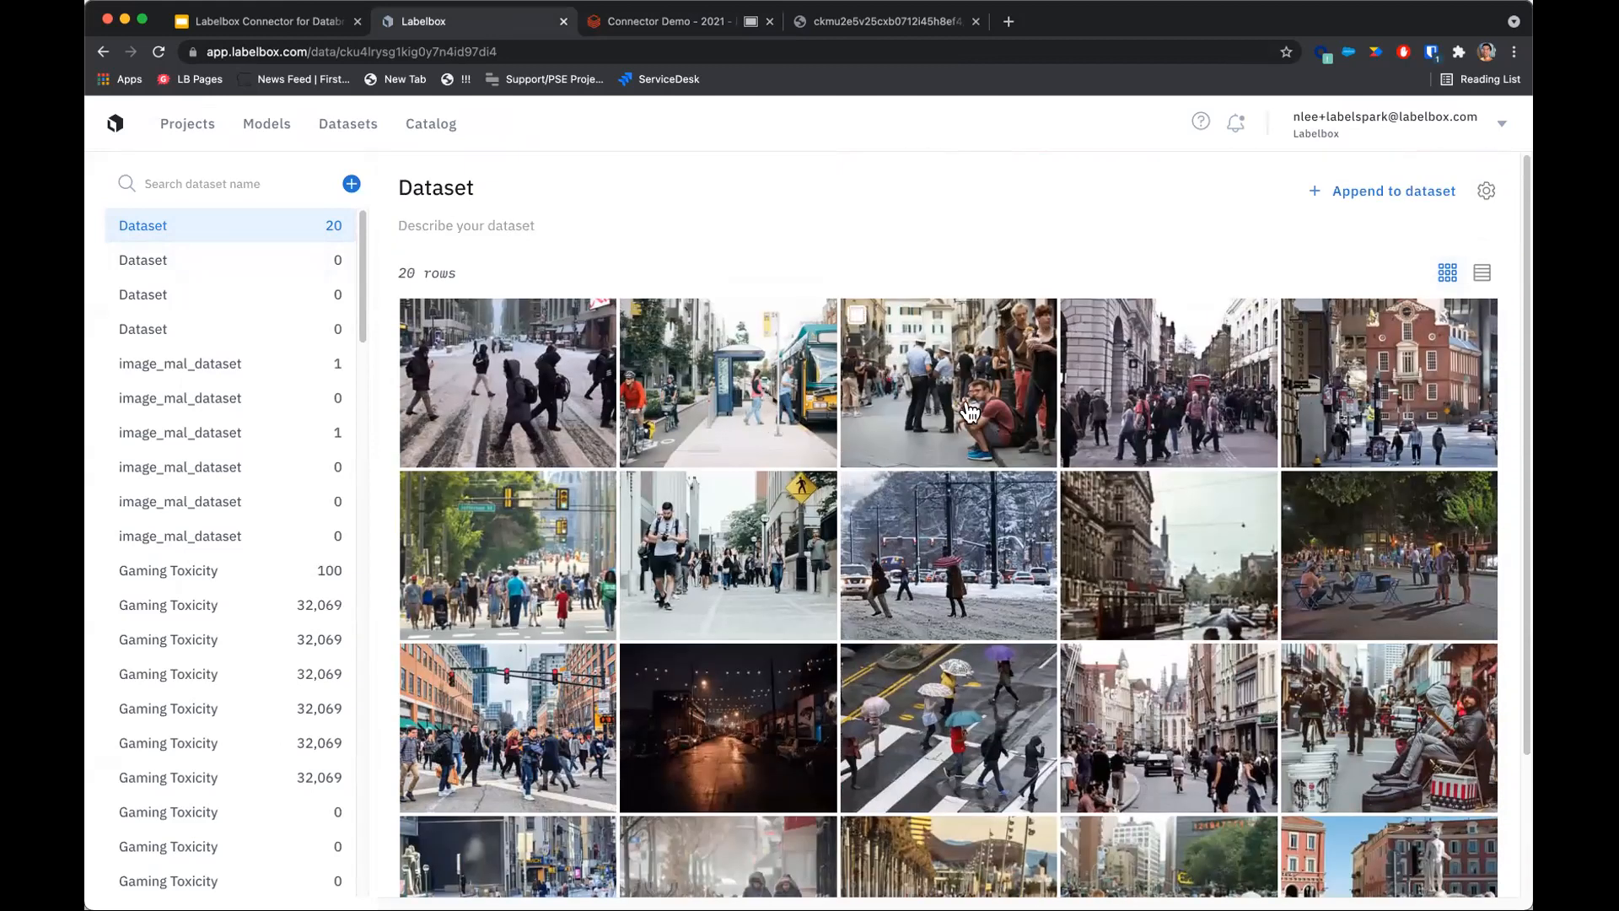
scroll(969, 414, "down", 3)
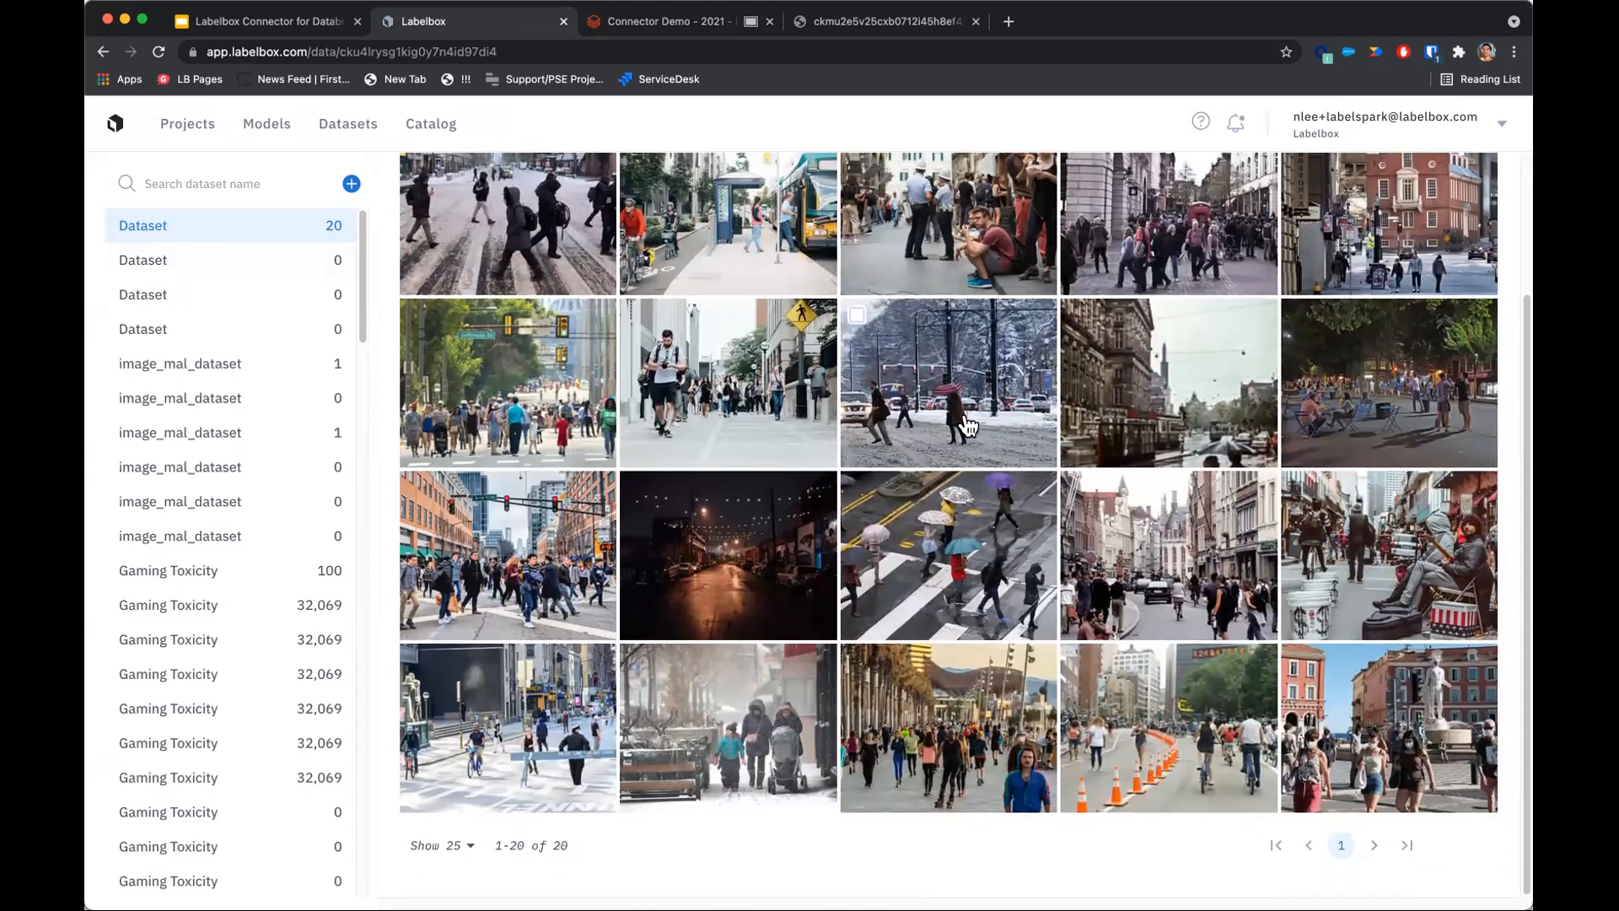
scroll(979, 430, "up", 3)
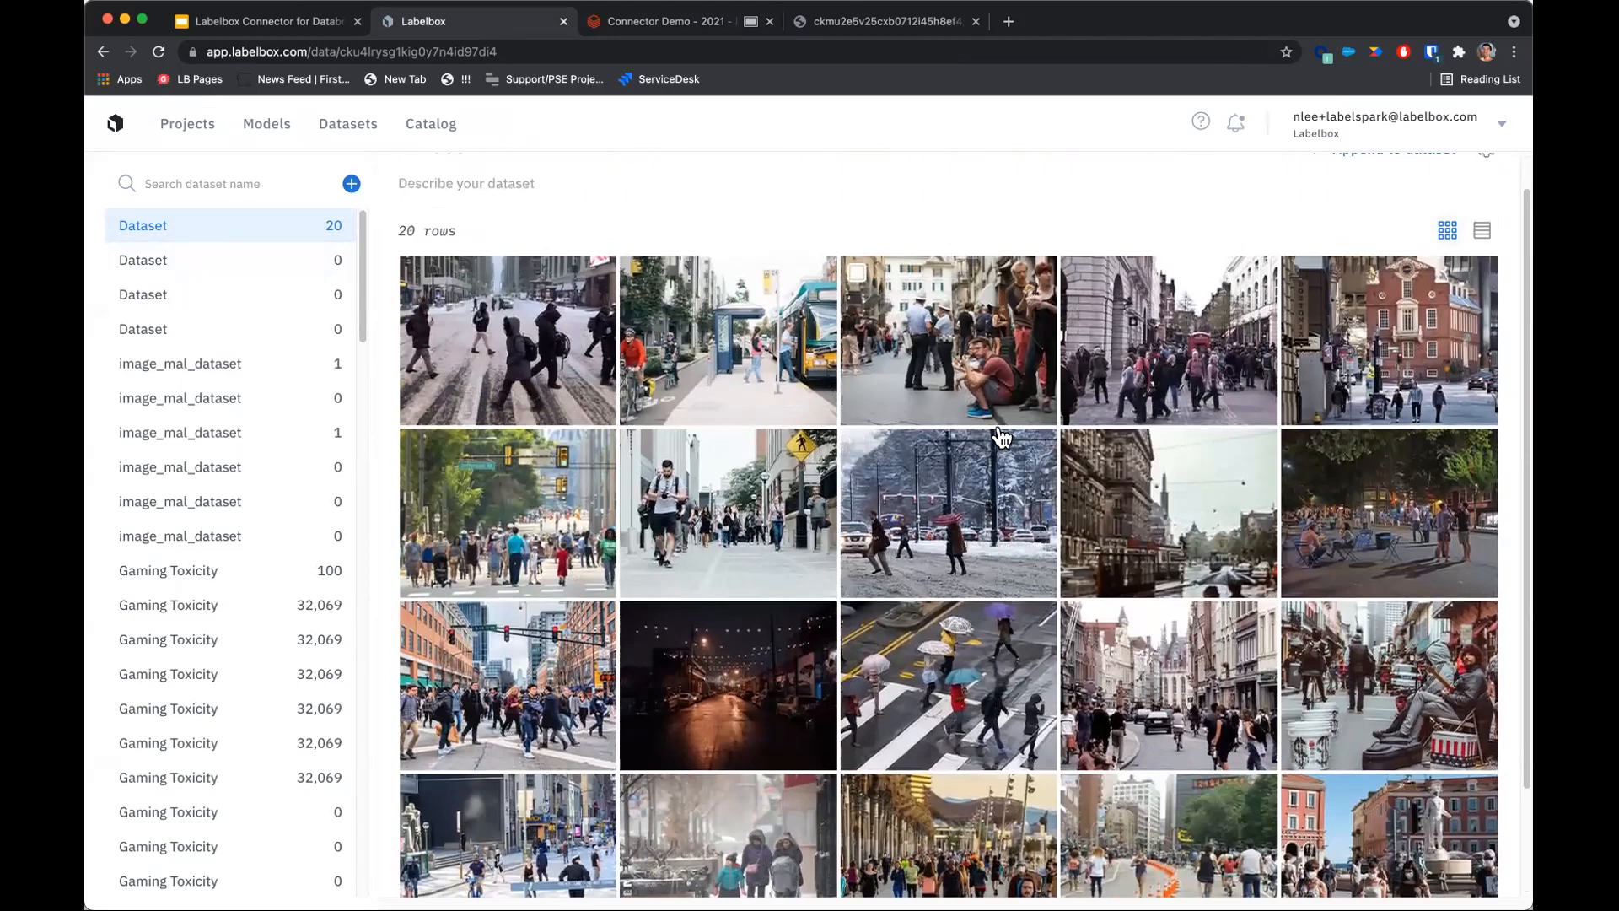
scroll(1012, 437, "down", 3)
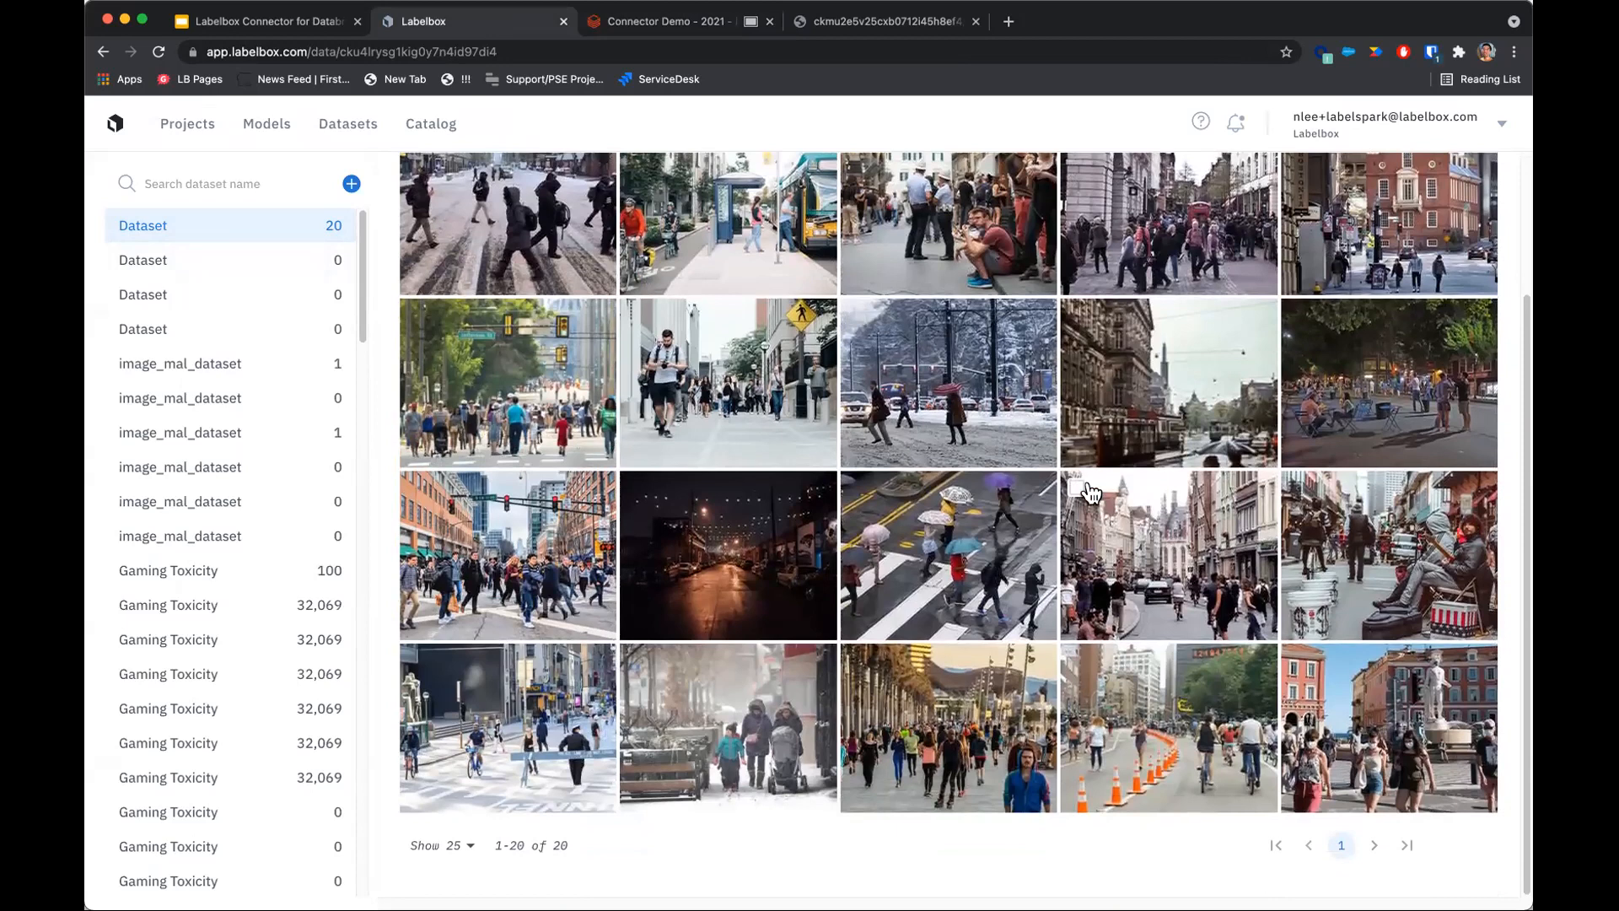
left_click(1166, 529)
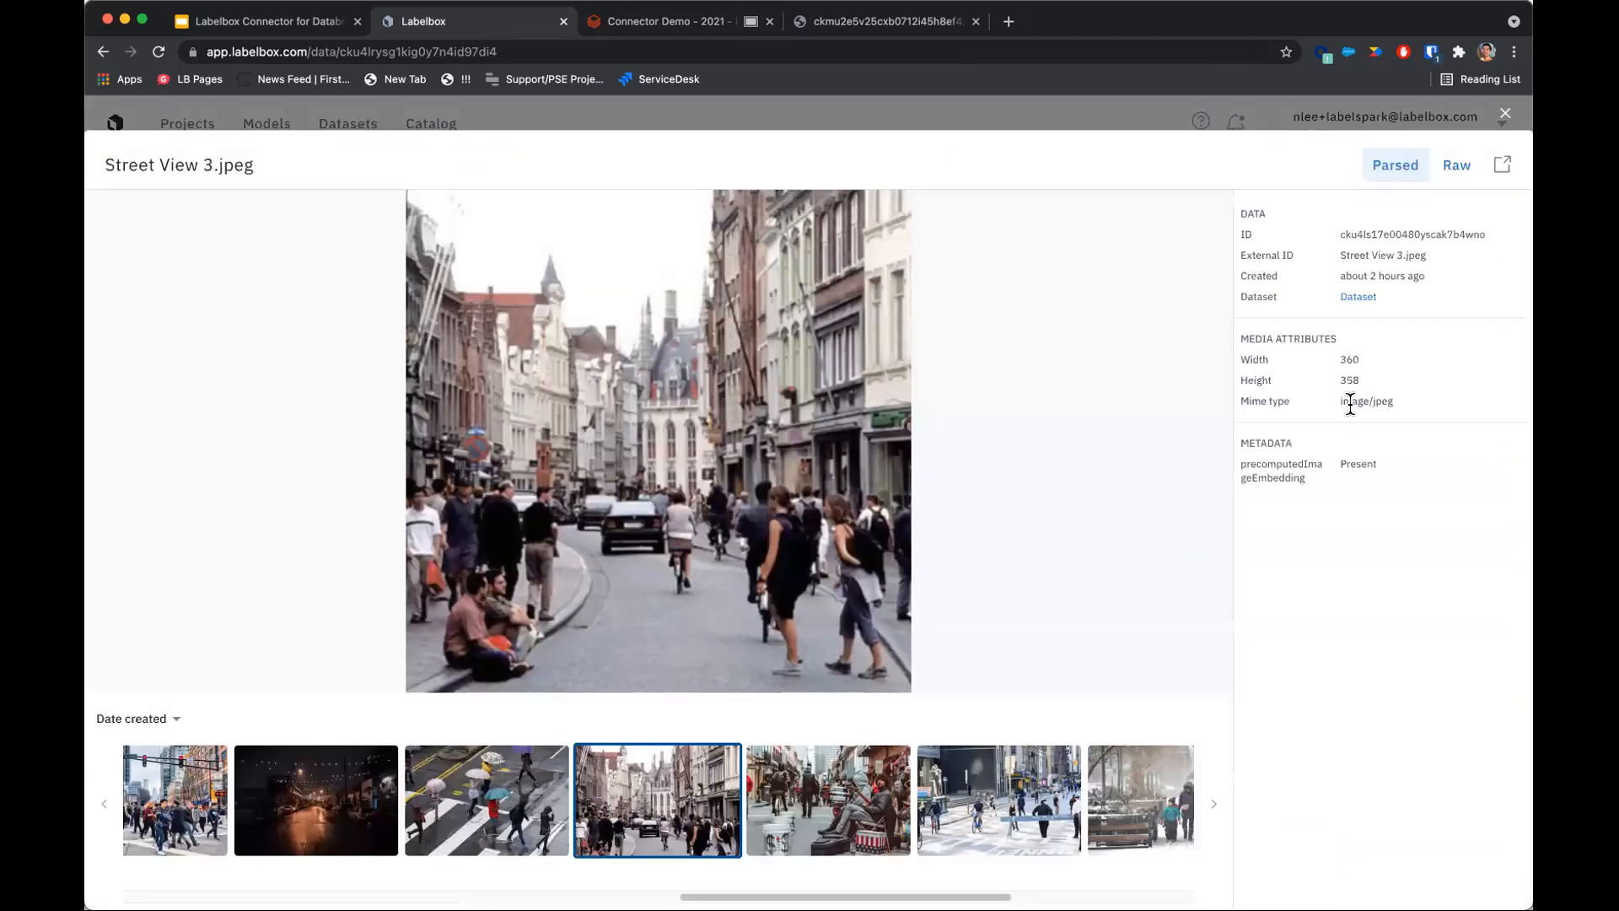
left_click_drag(1342, 356, 1363, 401)
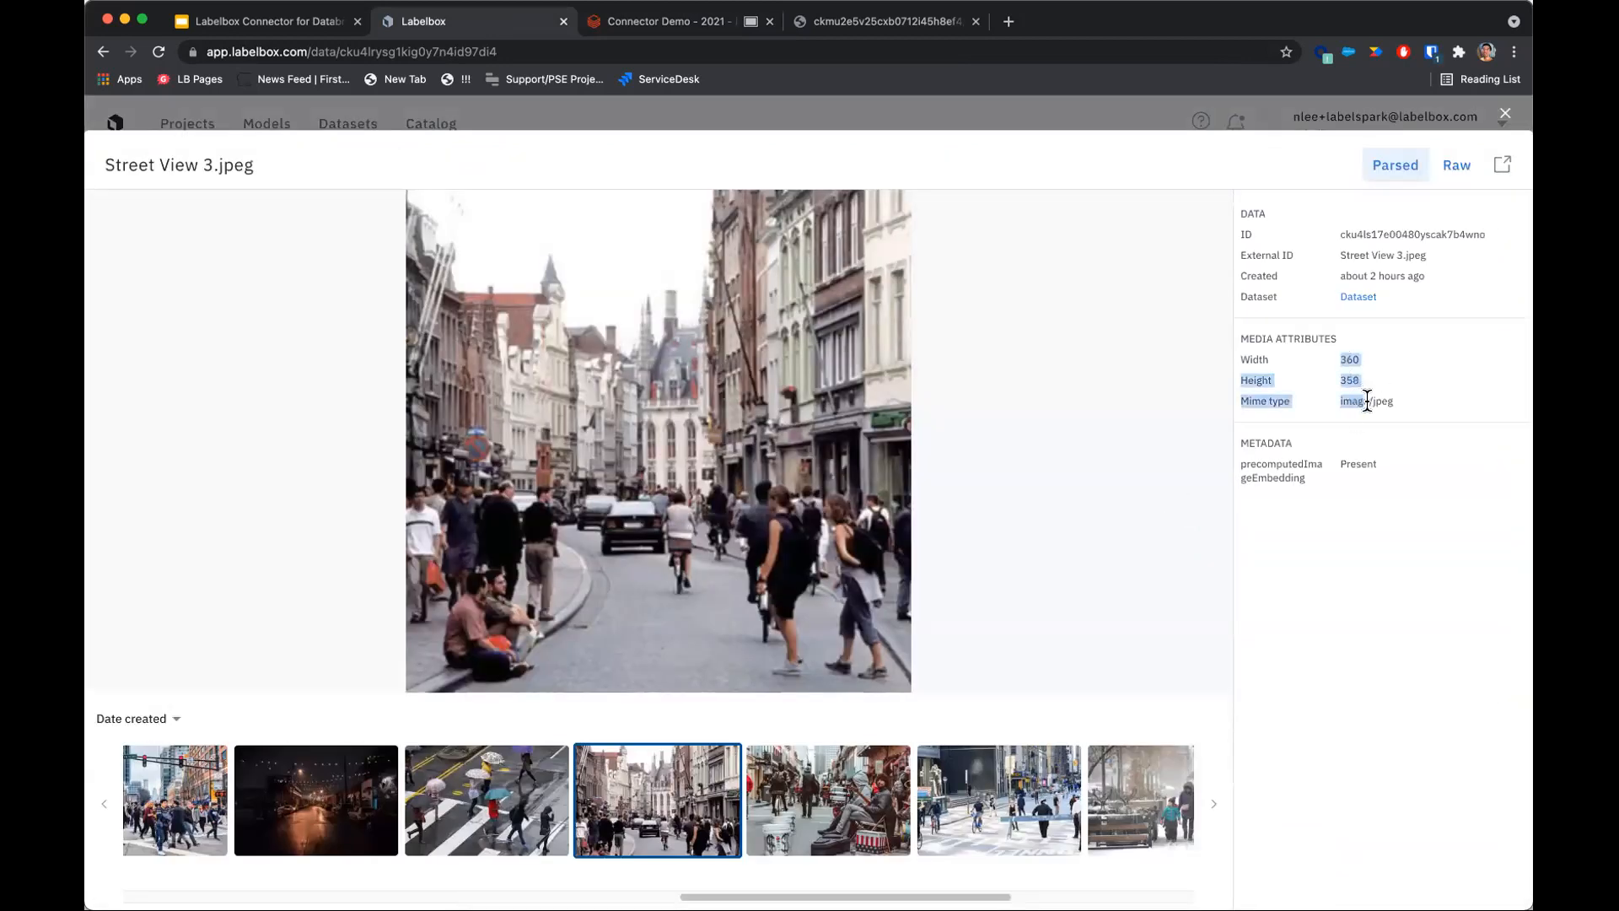
left_click(1417, 411)
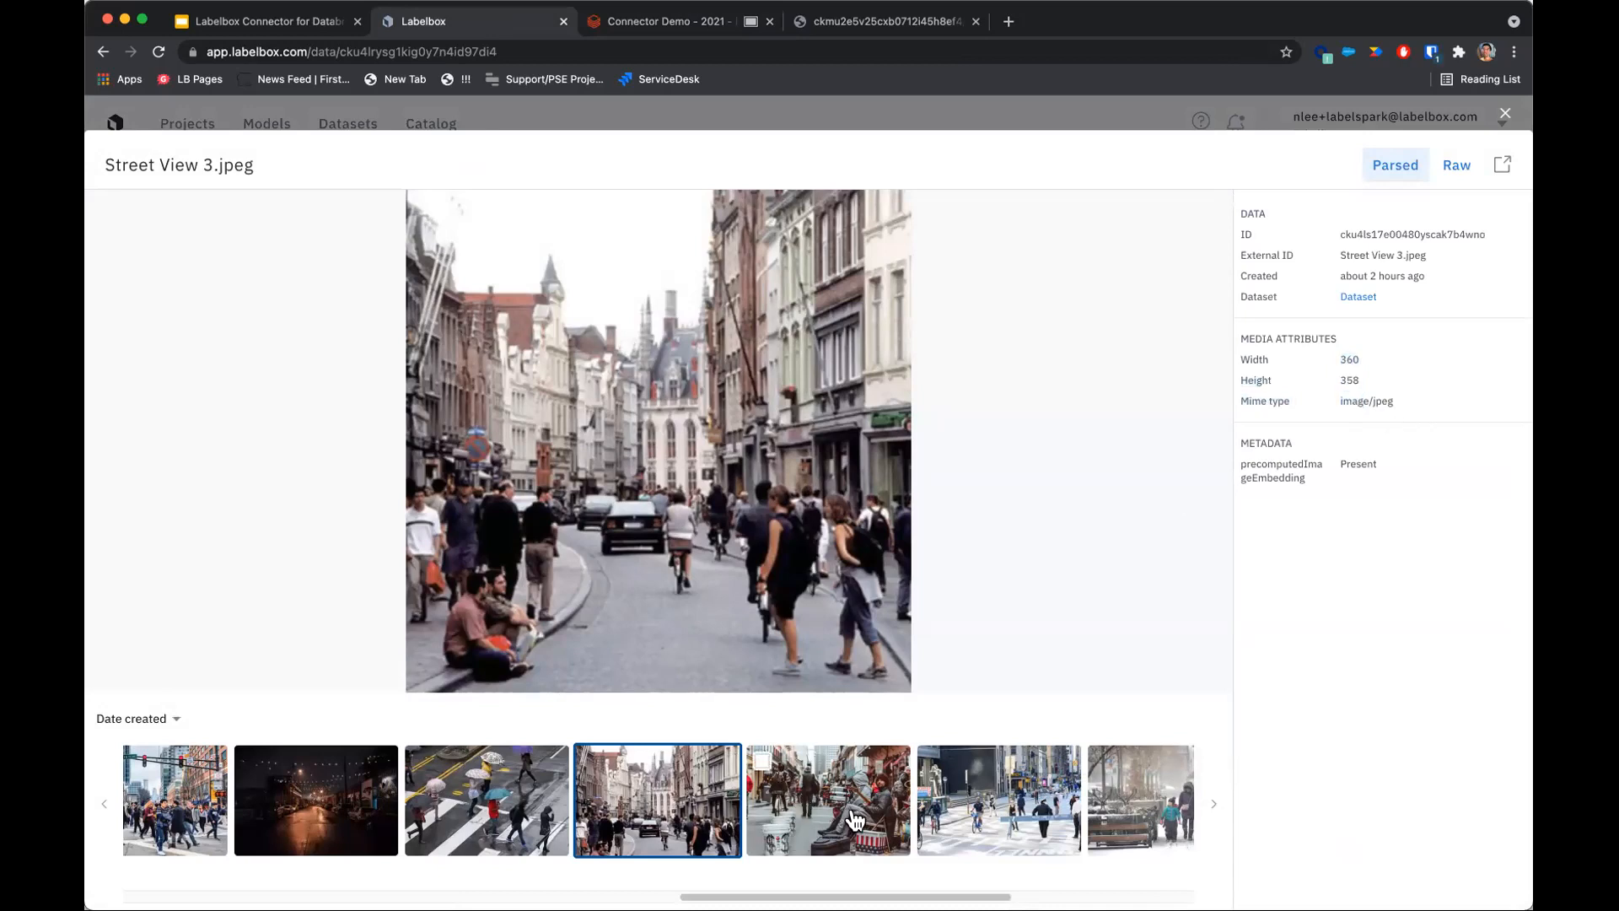
Check three thumbnails including Street View 3.jpeg and Street View 13.jpeg, then close the image viewer.
left_click(763, 764)
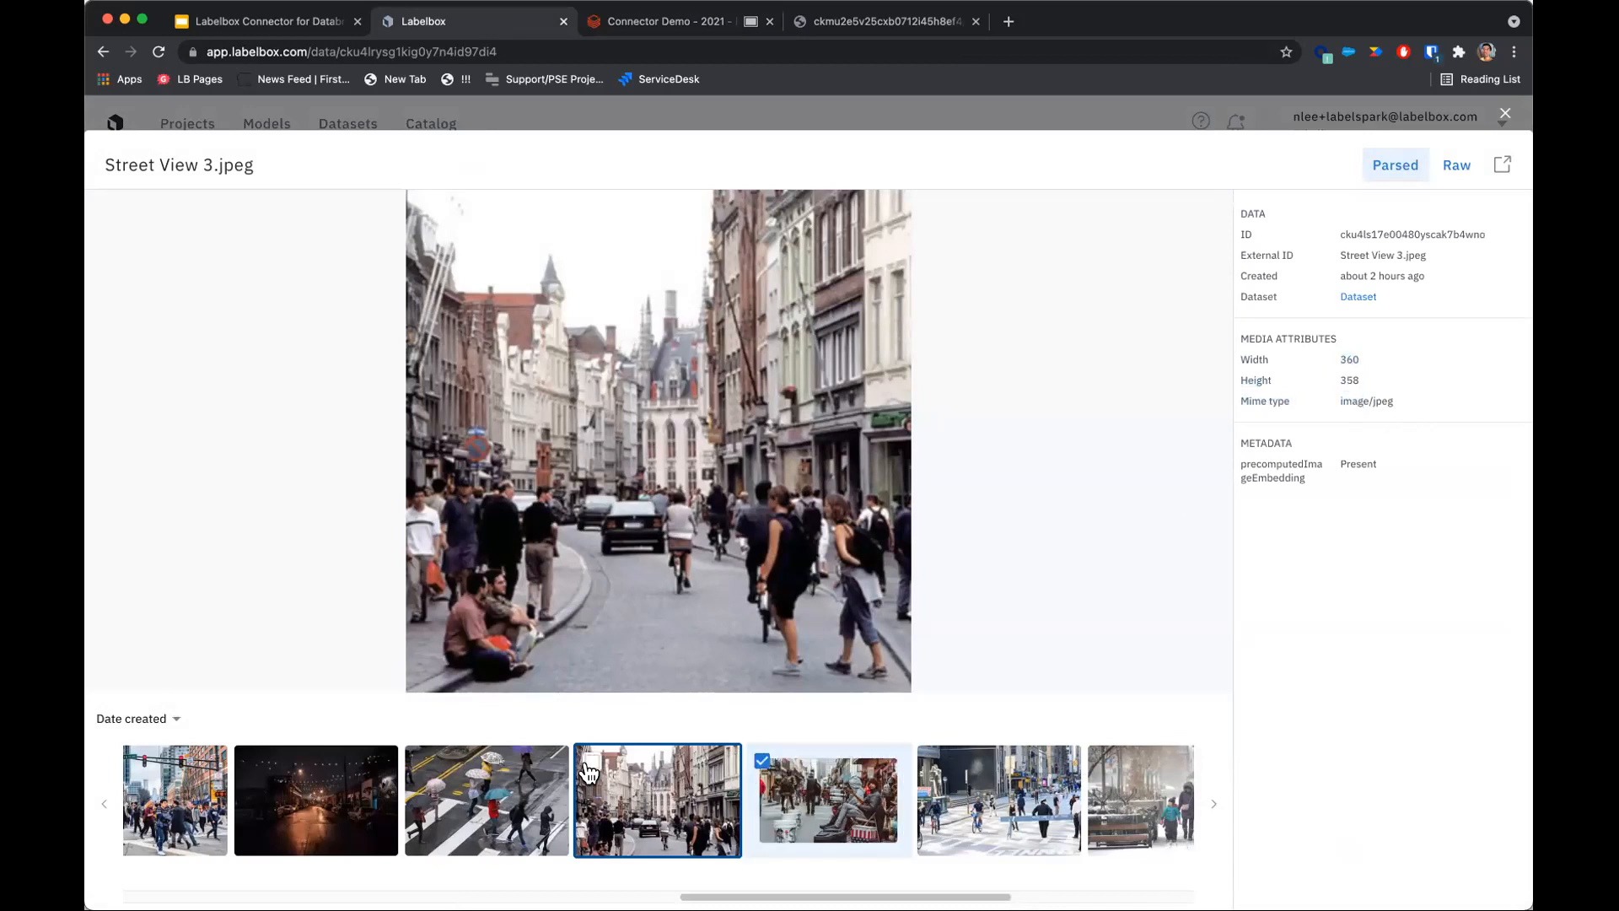
left_click(593, 763)
left_click(433, 770)
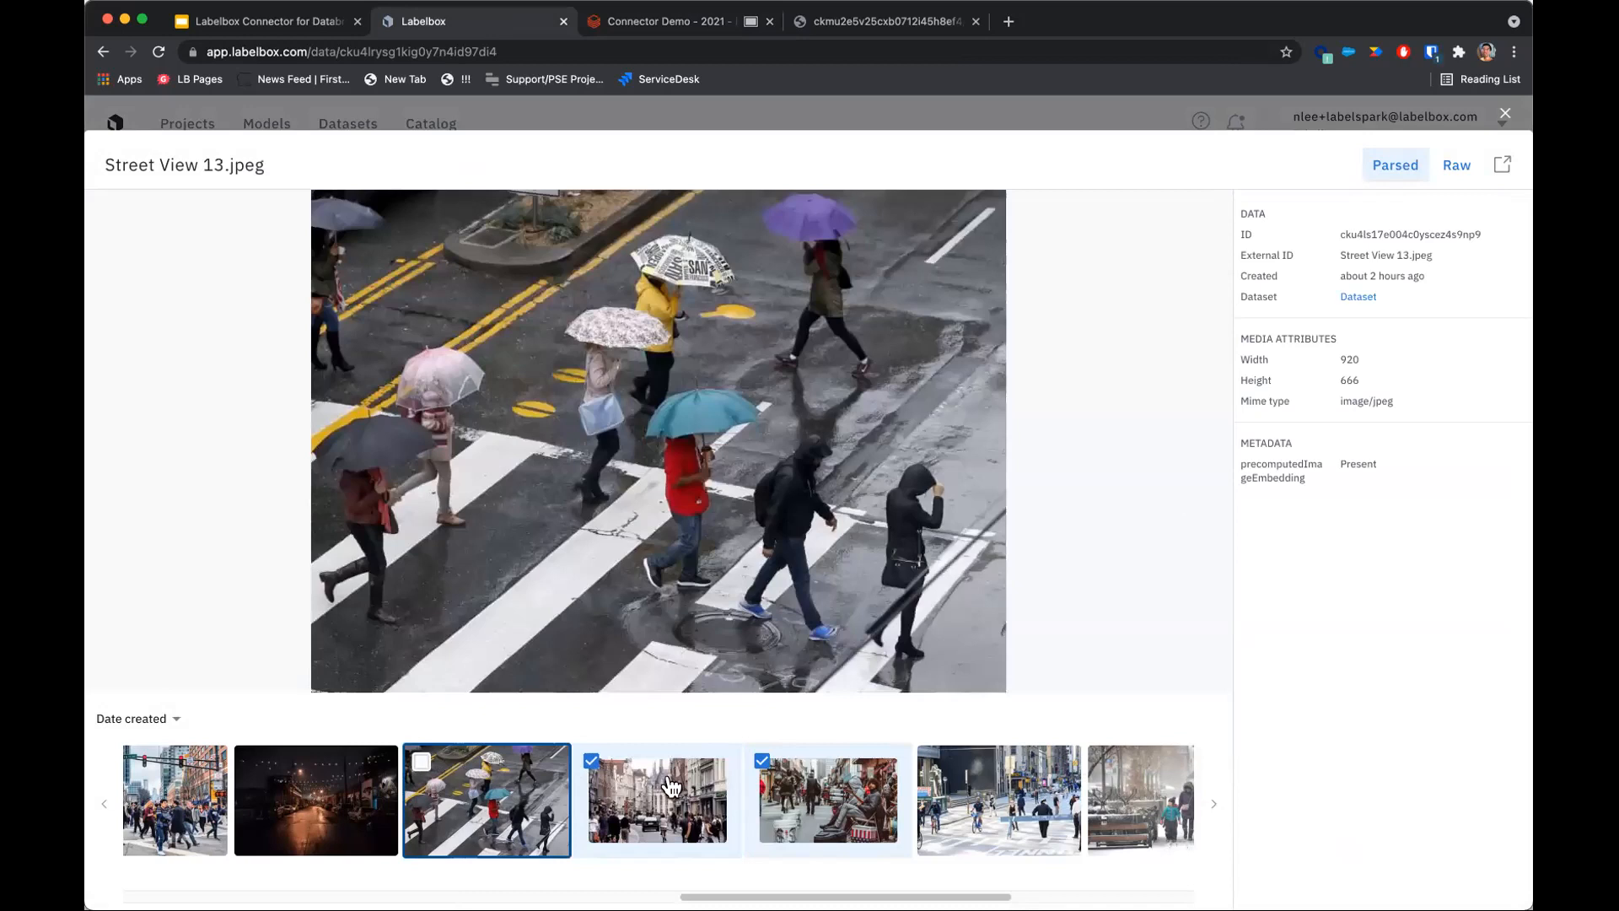
left_click(422, 762)
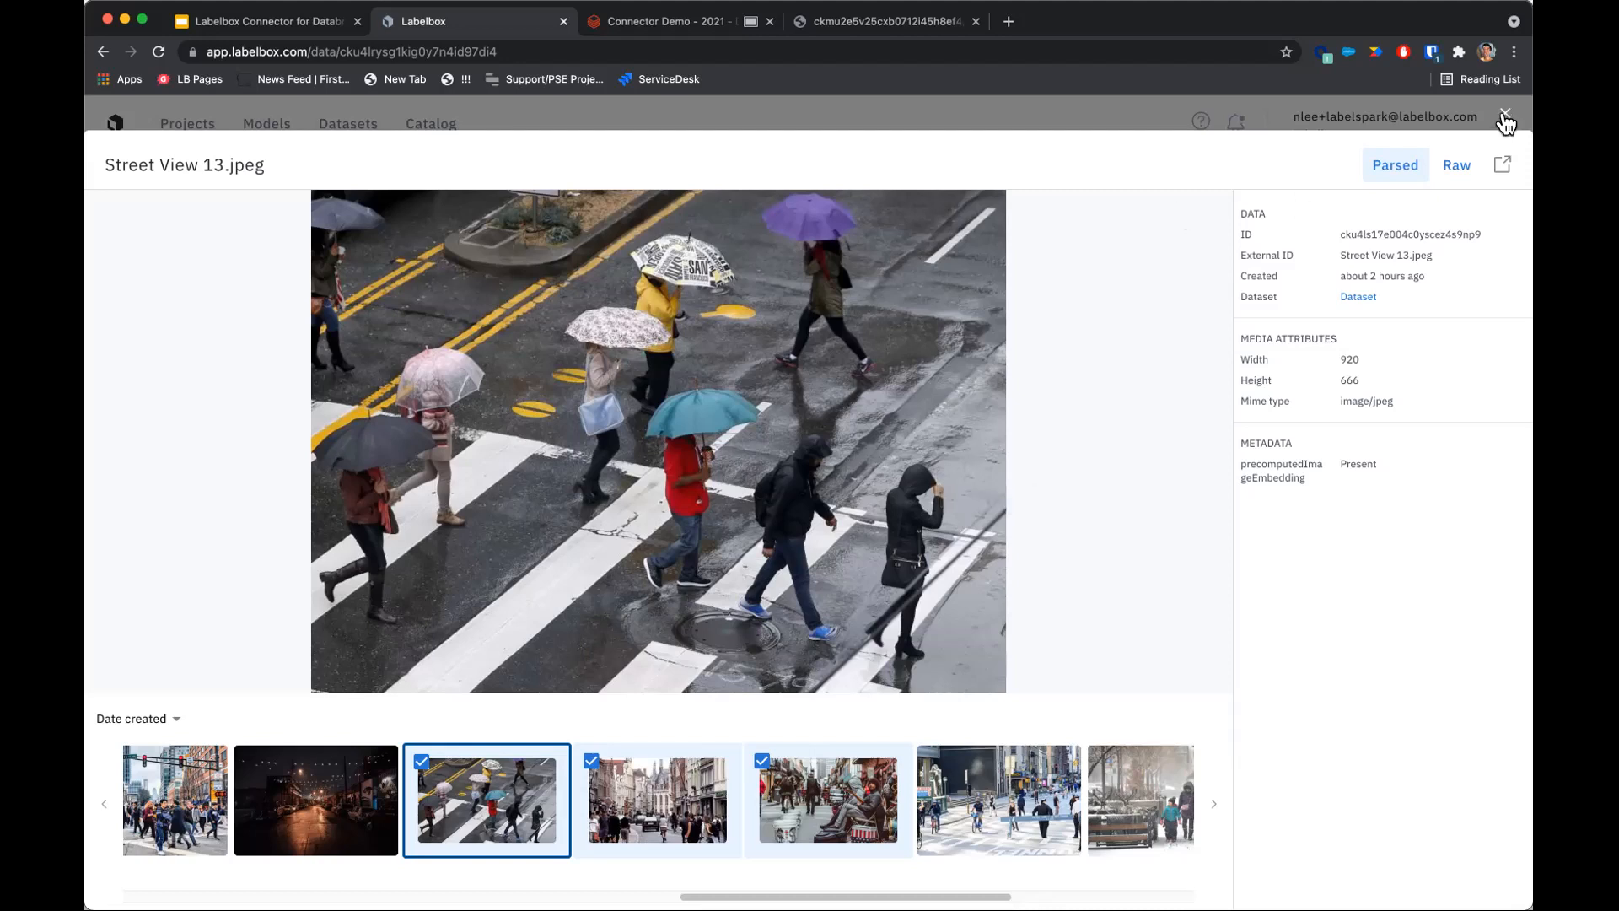
key("Escape")
Return to the notebook and review the tool and classification definitions in the Set Up Your Ontology with OntologyBuilder cell.
scroll(911, 506, "down", 3)
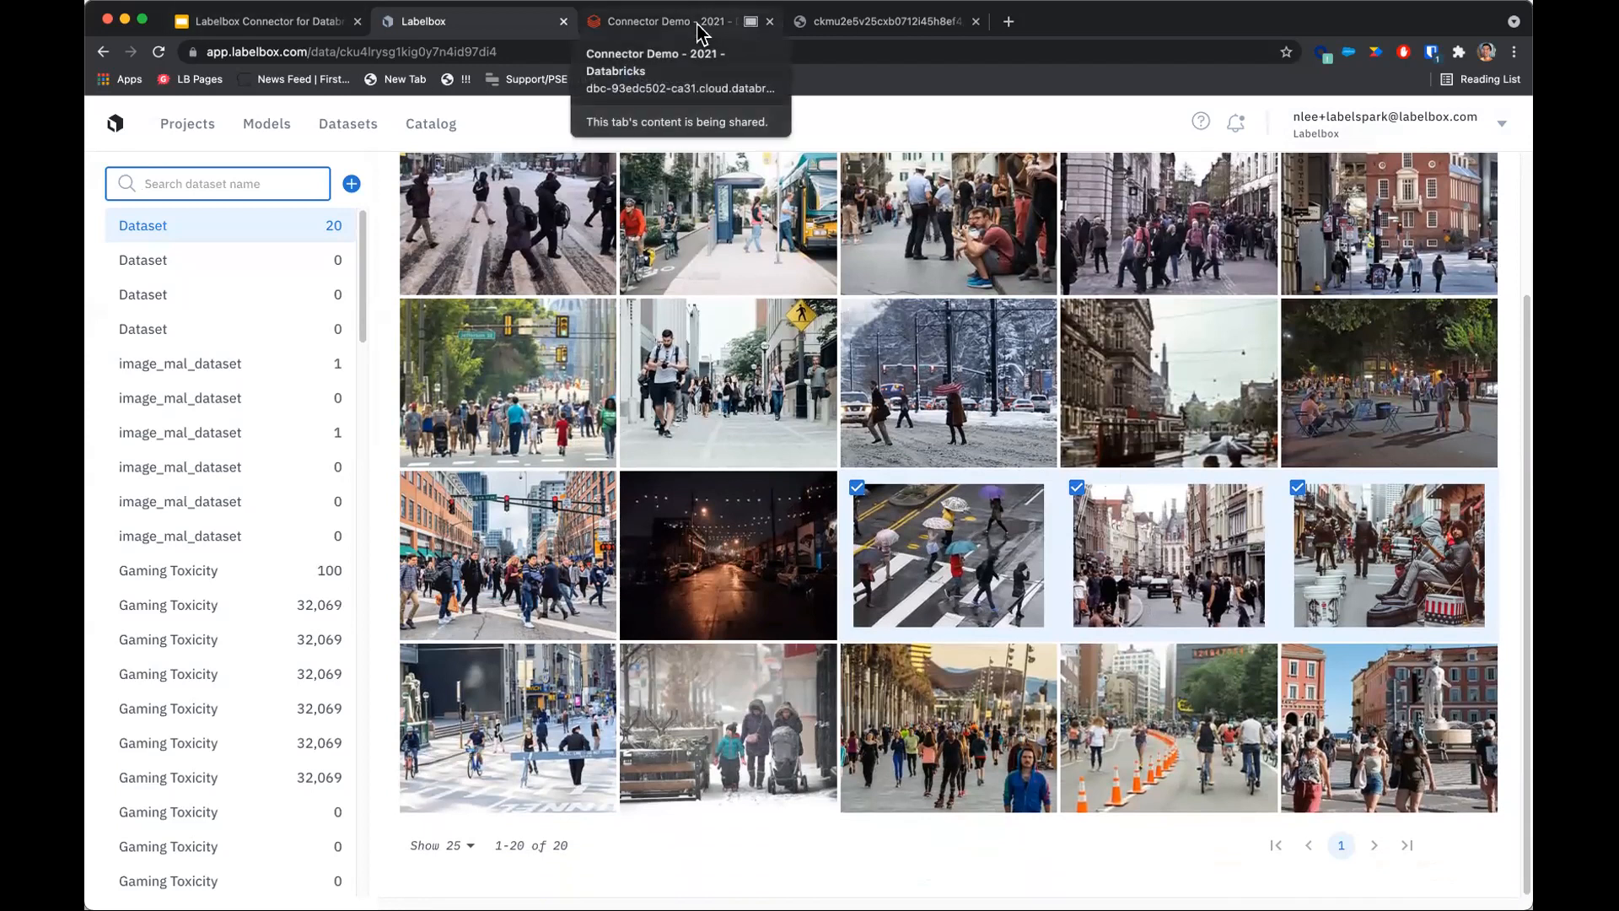
left_click(712, 32)
scroll(726, 567, "down", 2)
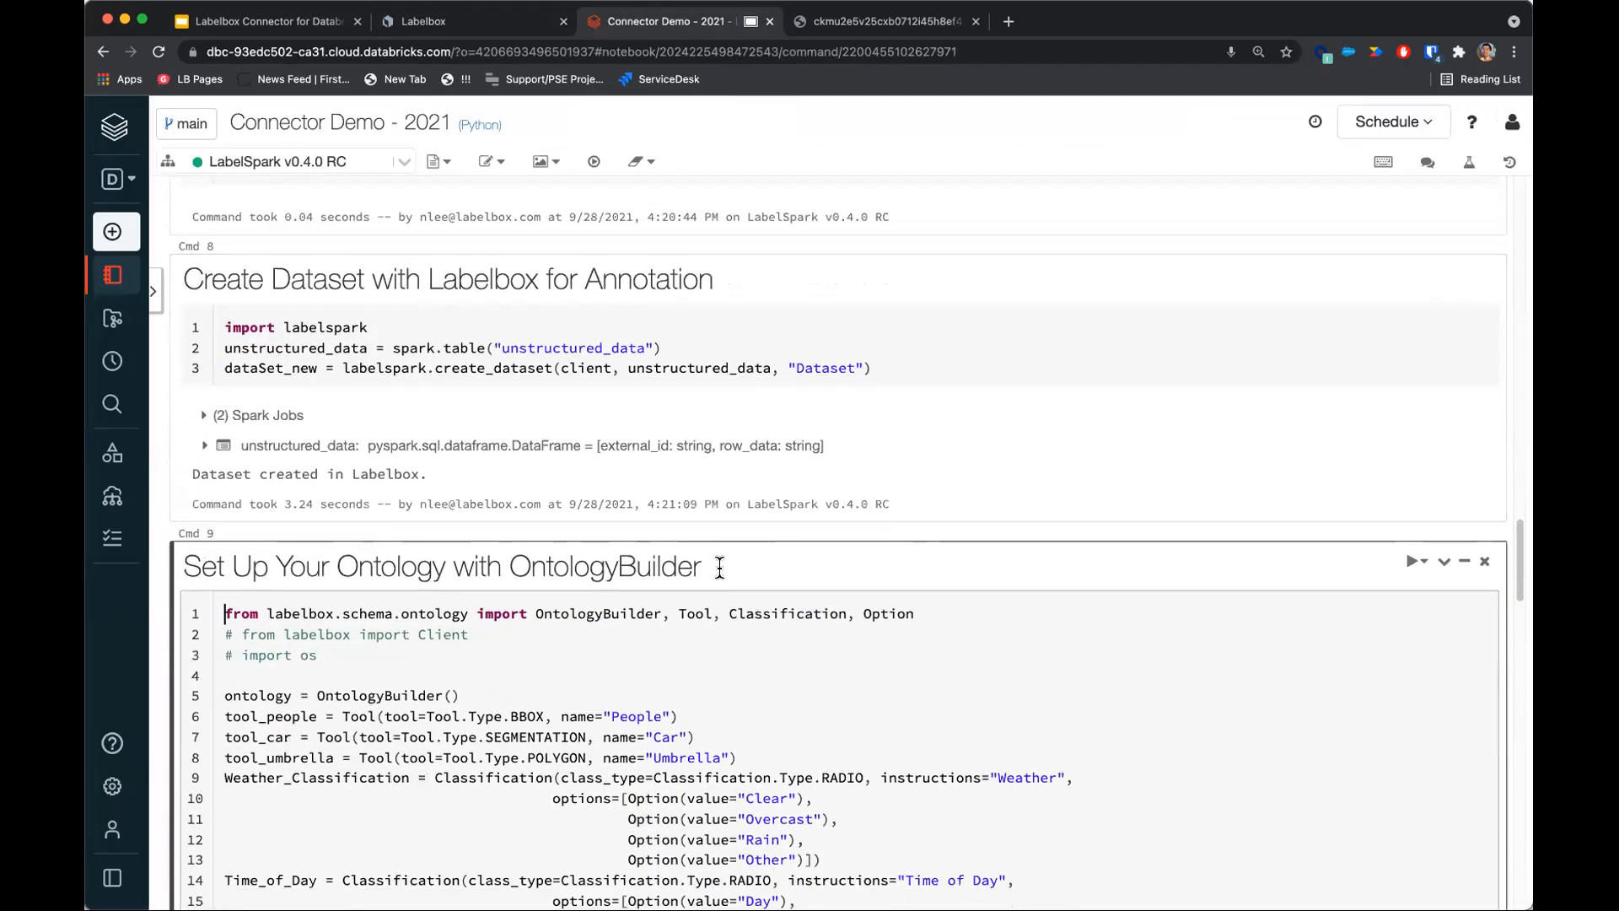
scroll(637, 678, "down", 2)
scroll(637, 678, "down", 1)
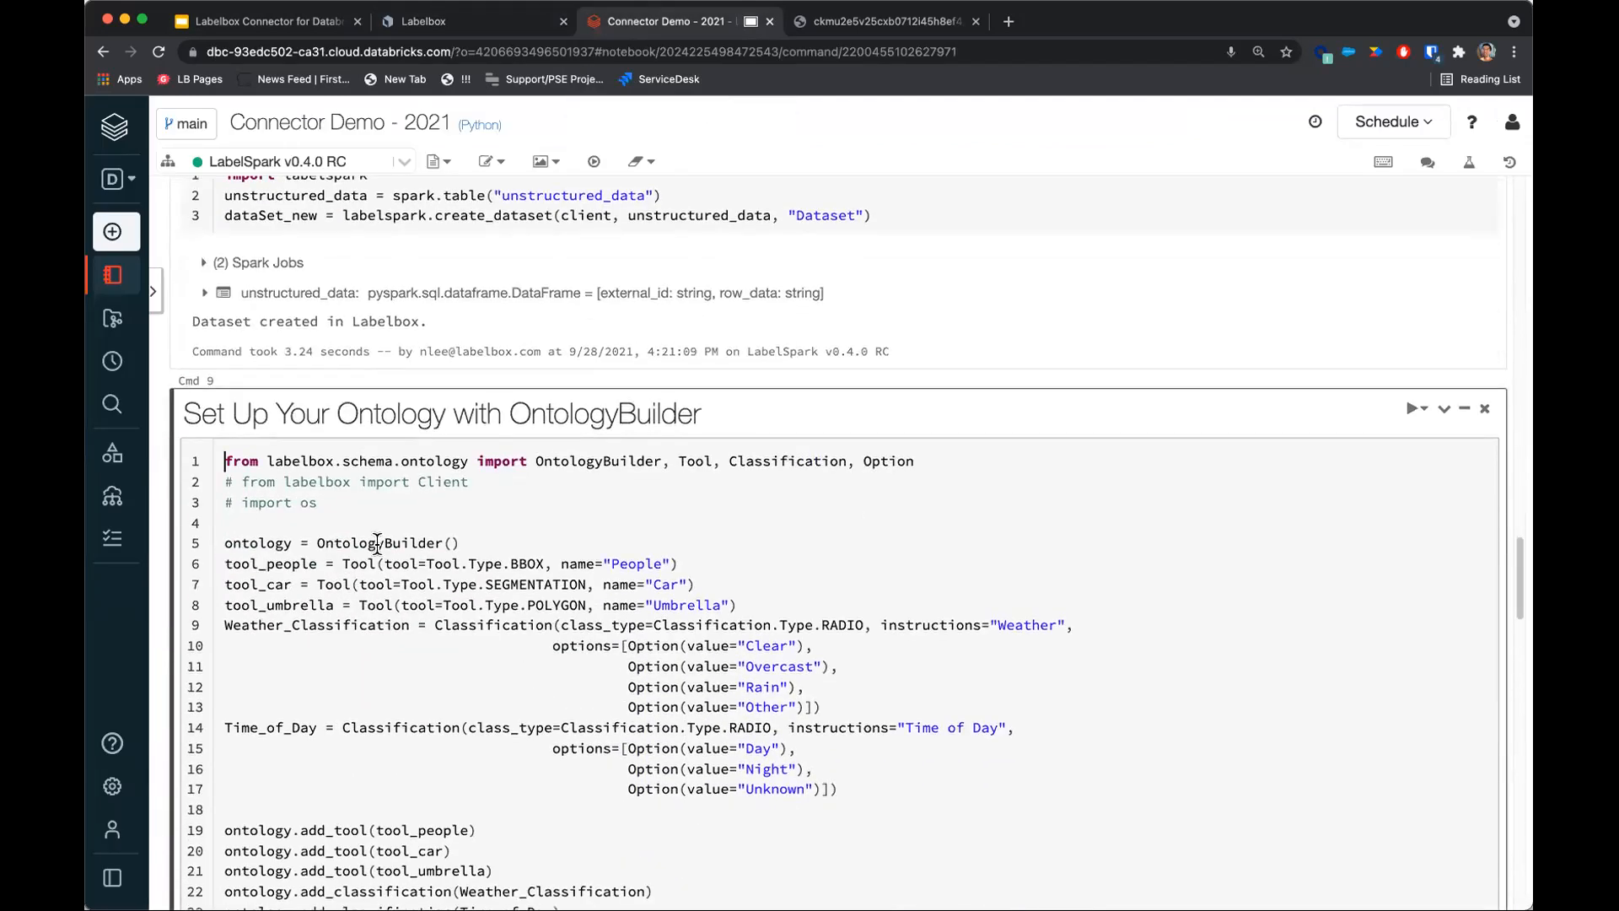
left_click_drag(224, 461, 875, 723)
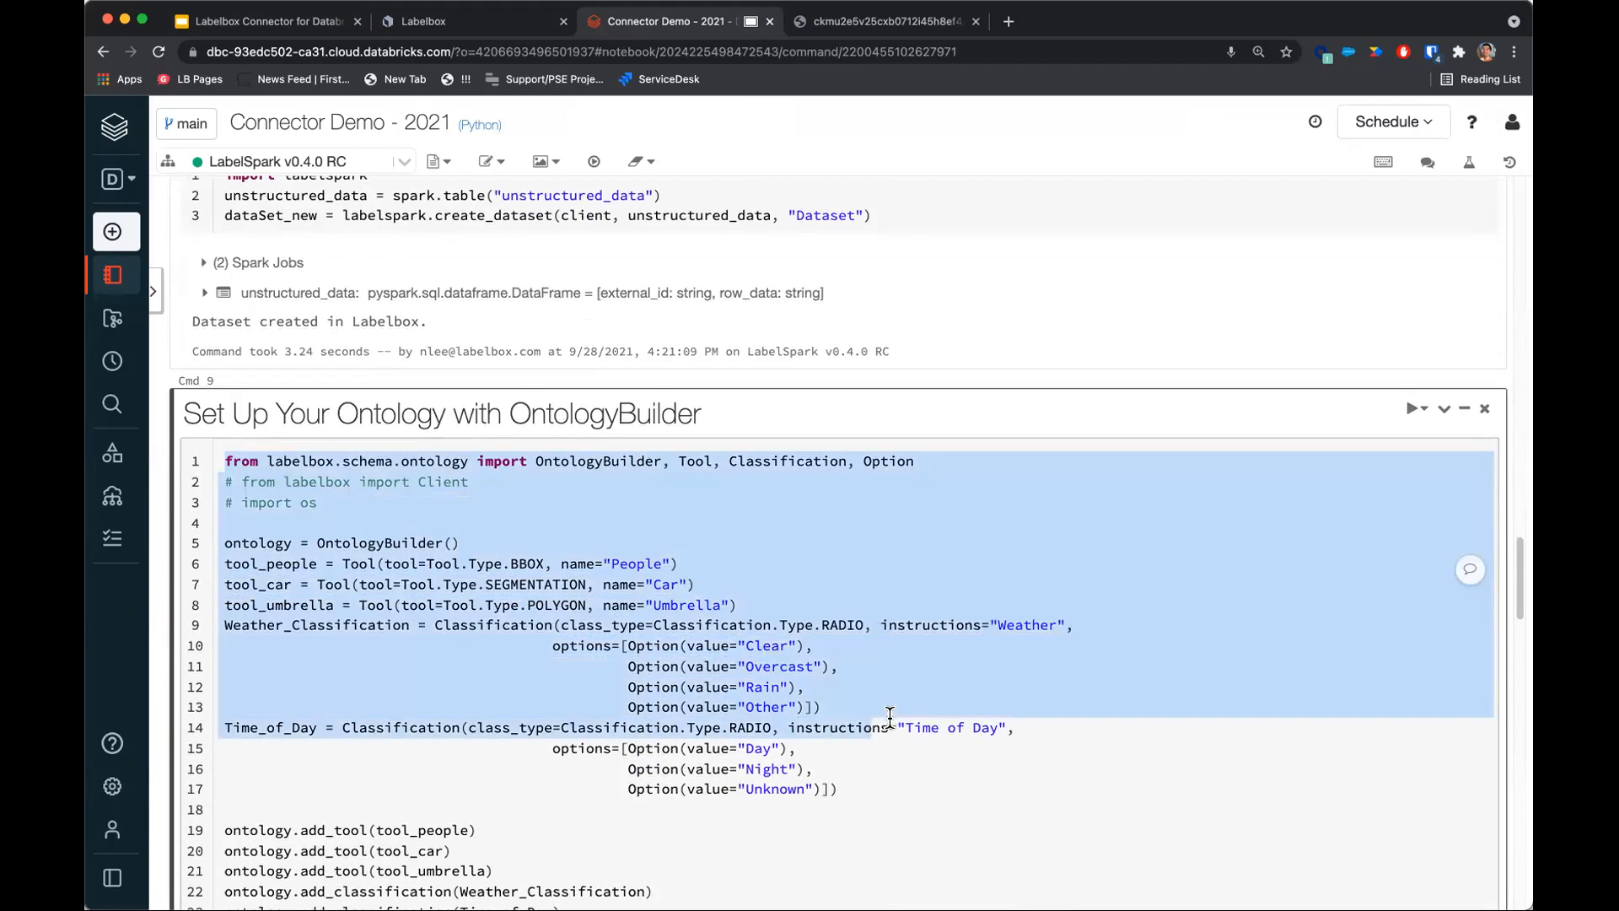
scroll(898, 712, "down", 3)
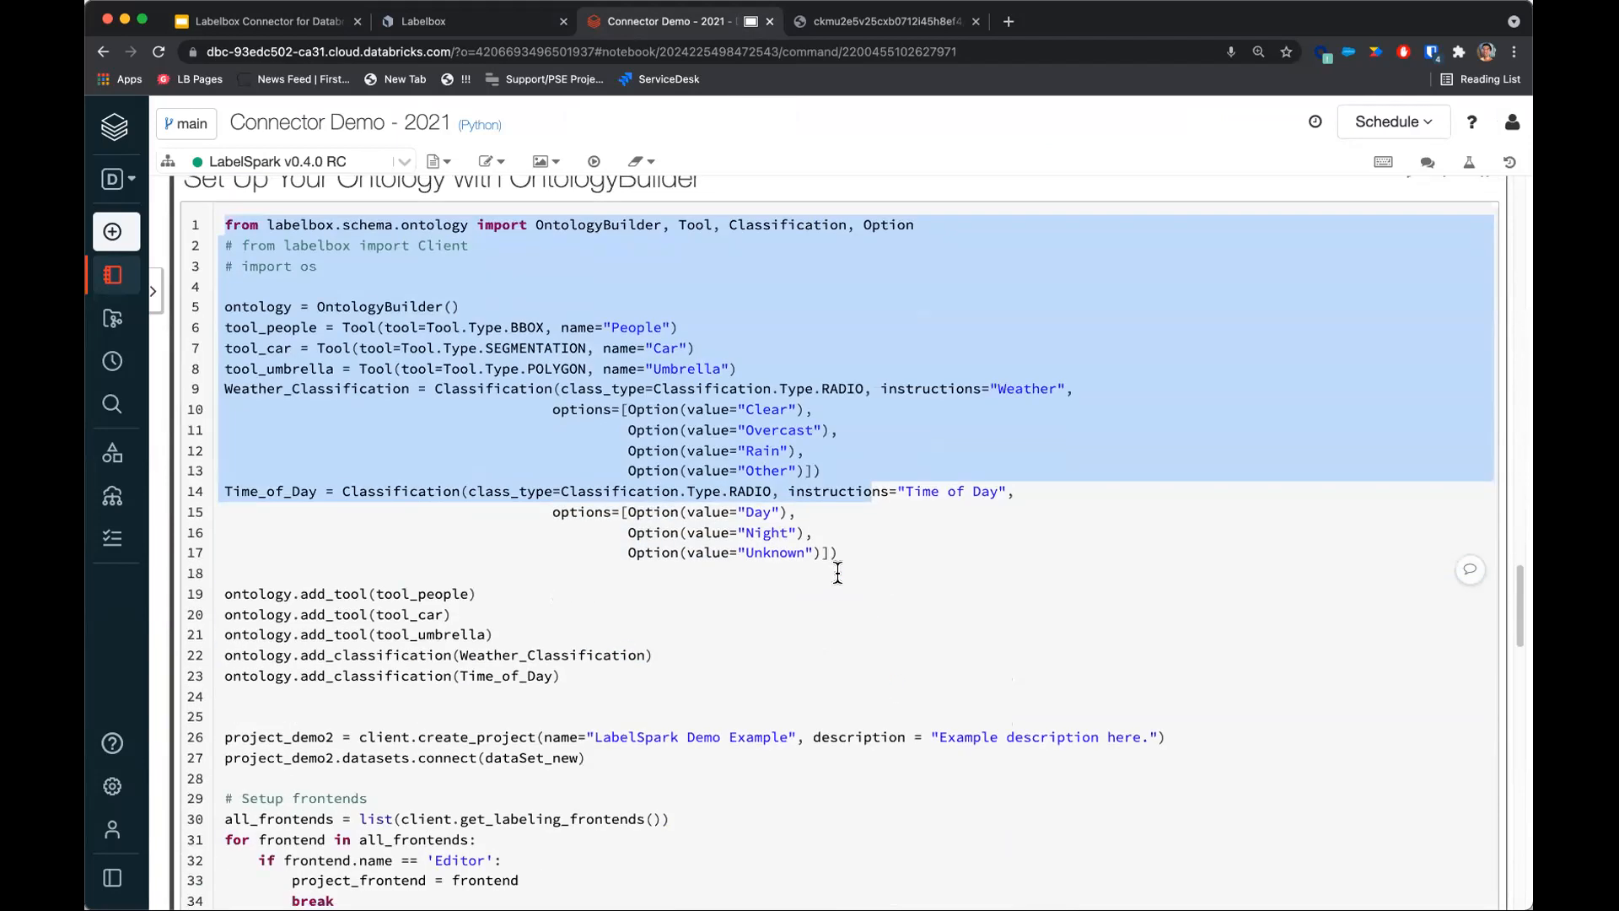
left_click(867, 550)
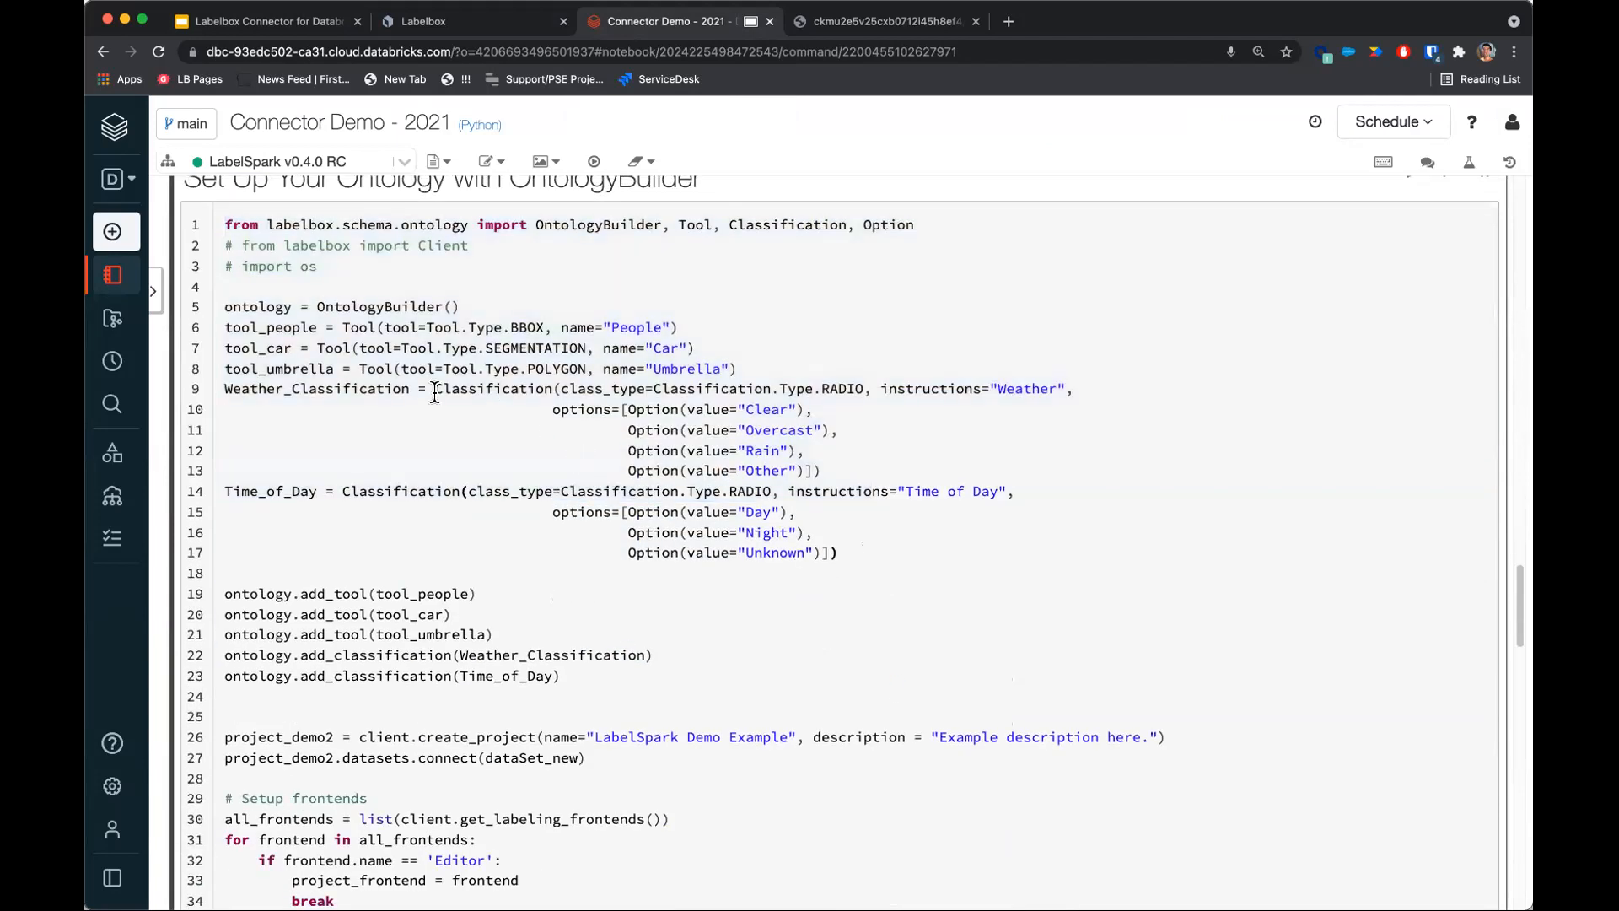
left_click_drag(221, 306, 877, 559)
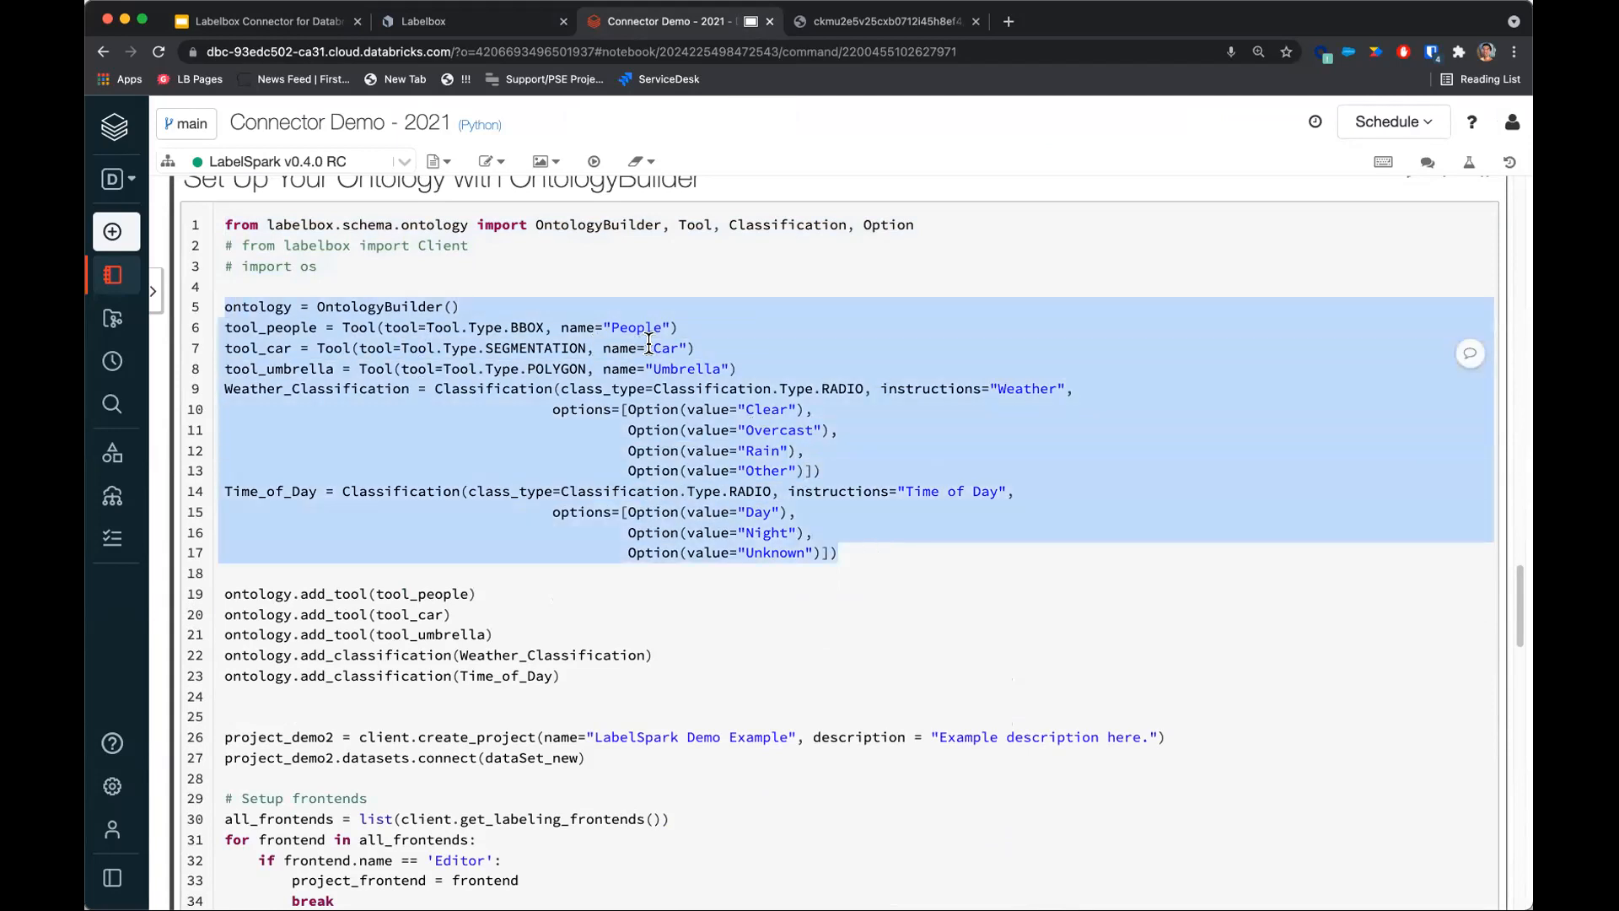
left_click(619, 327)
left_click_drag(503, 327, 544, 328)
left_click_drag(444, 347, 530, 360)
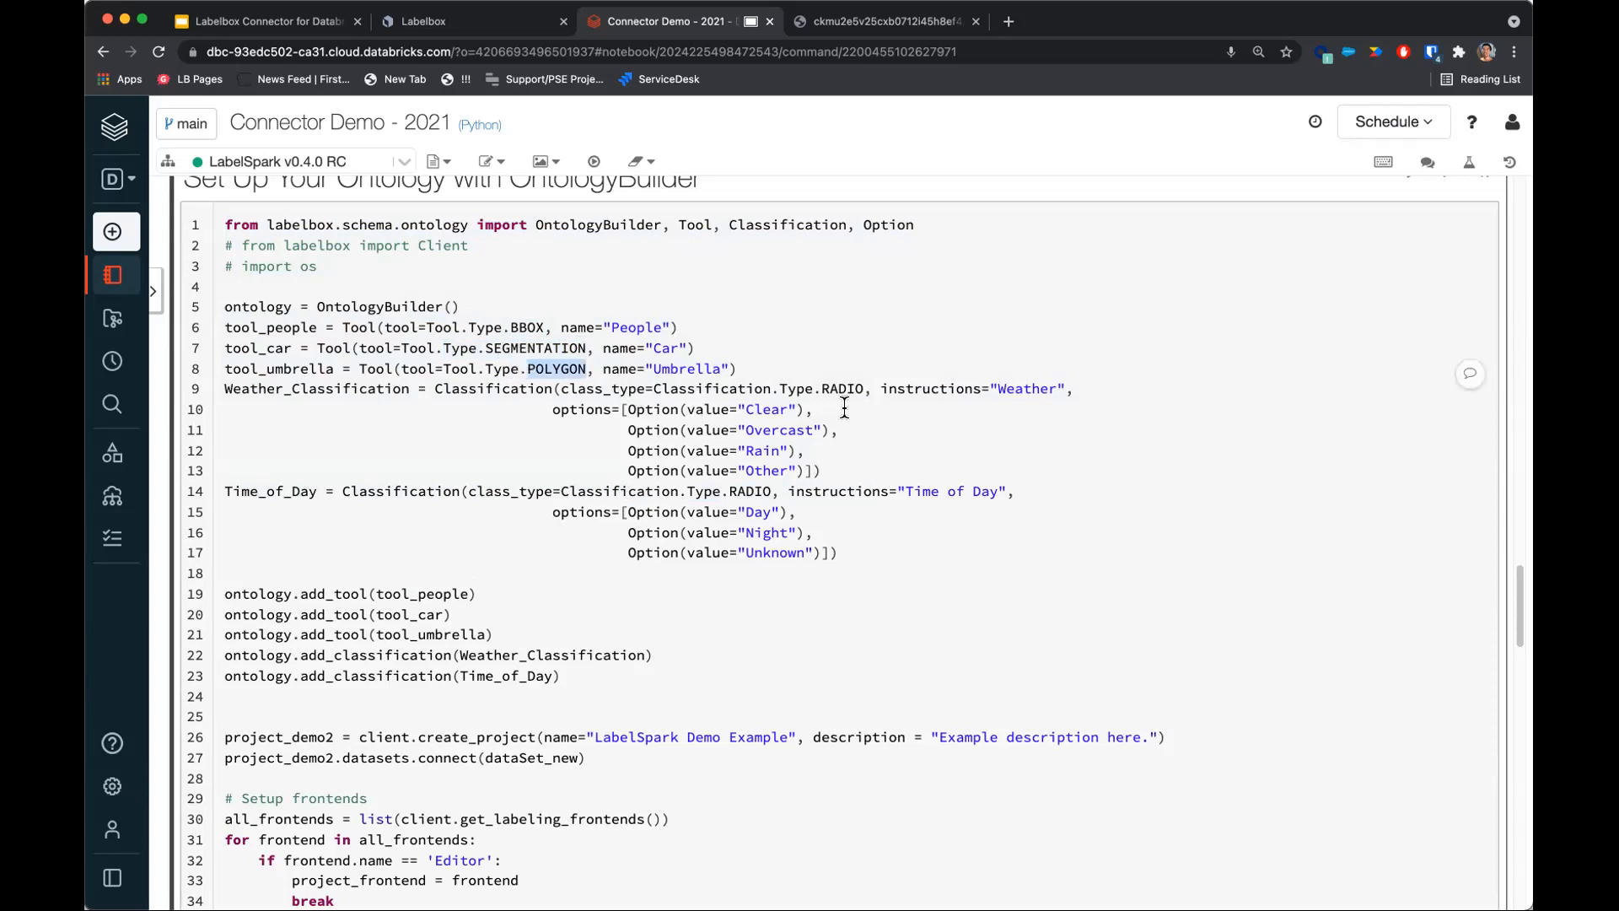
left_click_drag(655, 388, 850, 465)
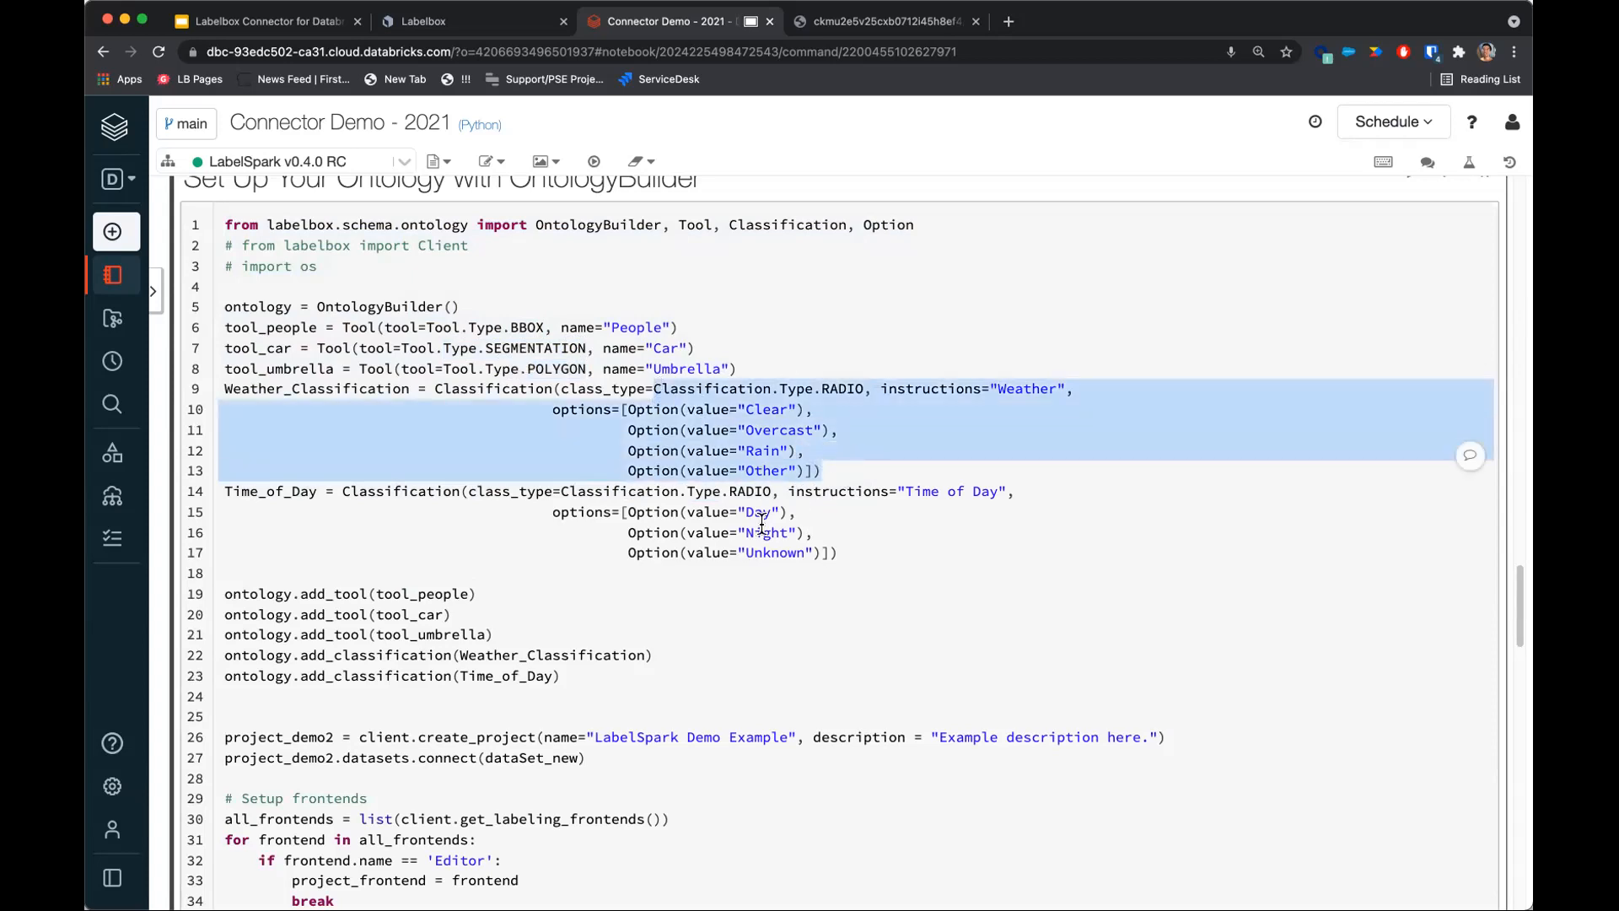
Run the Set Up Your Ontology with OntologyBuilder cell to create the LabelSpark Demo Example project with its ontology.
left_click_drag(889, 574, 325, 490)
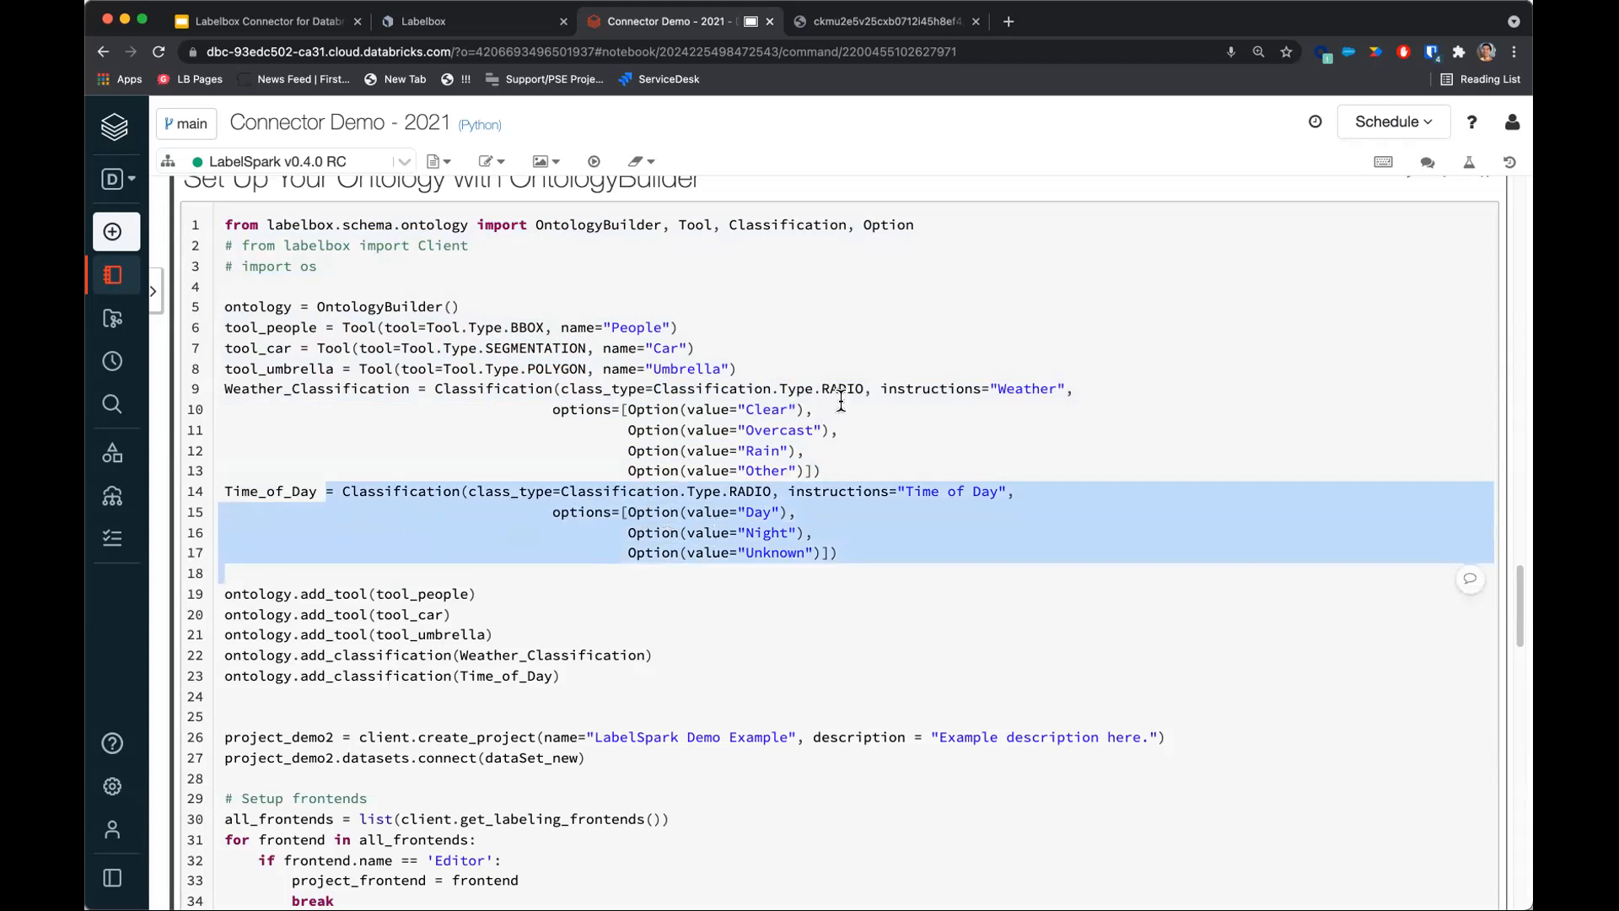
left_click_drag(999, 388, 1057, 389)
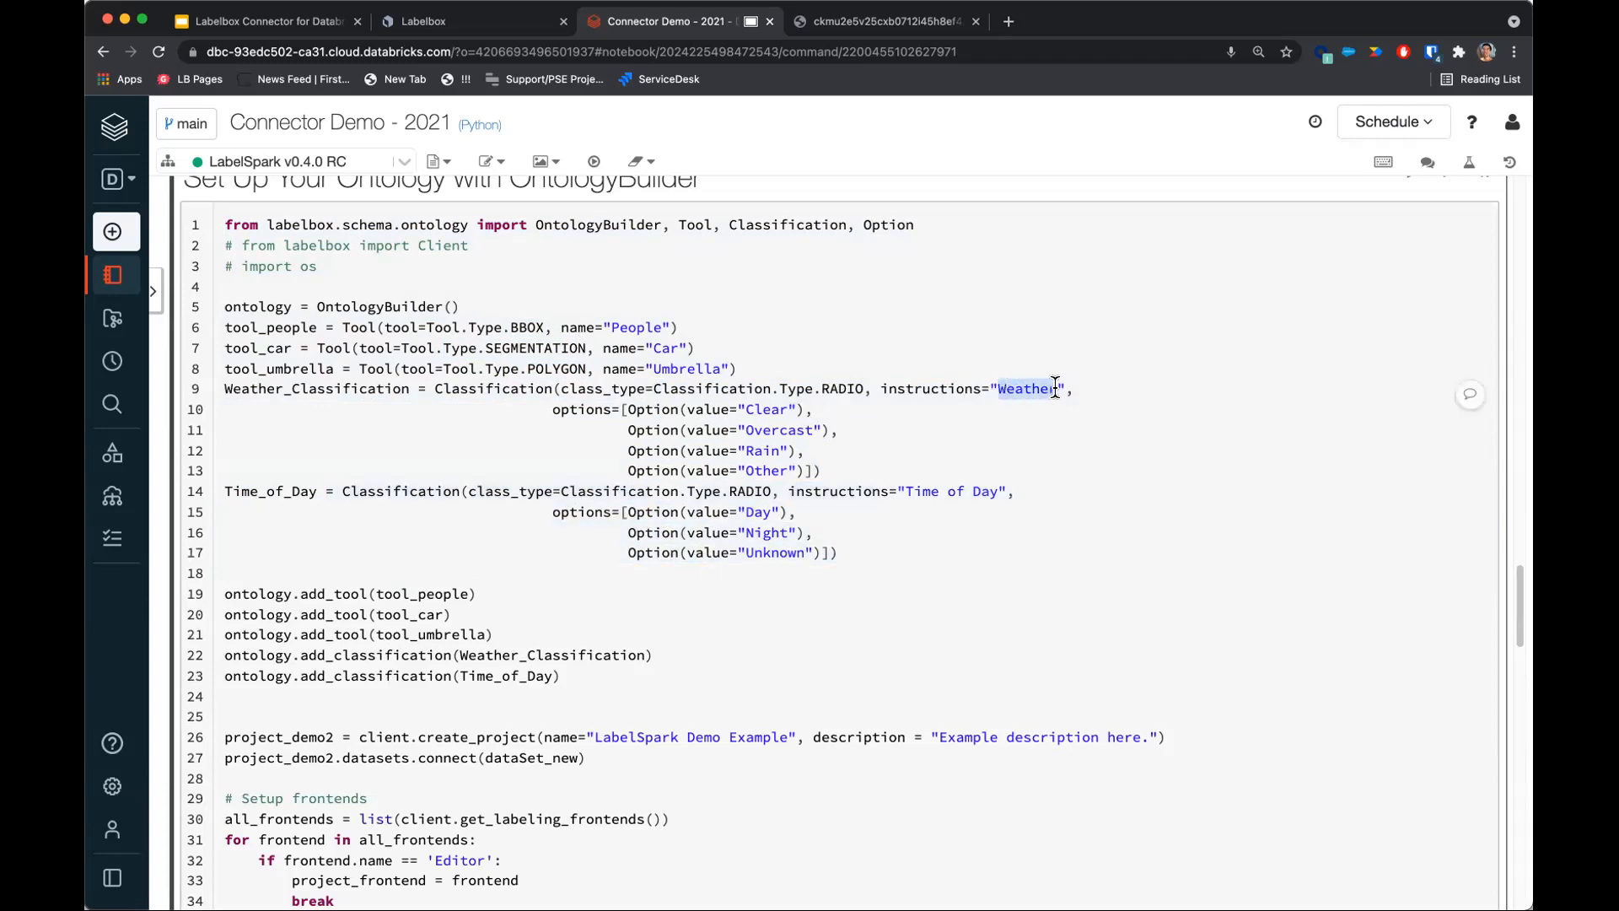
left_click_drag(951, 491, 996, 487)
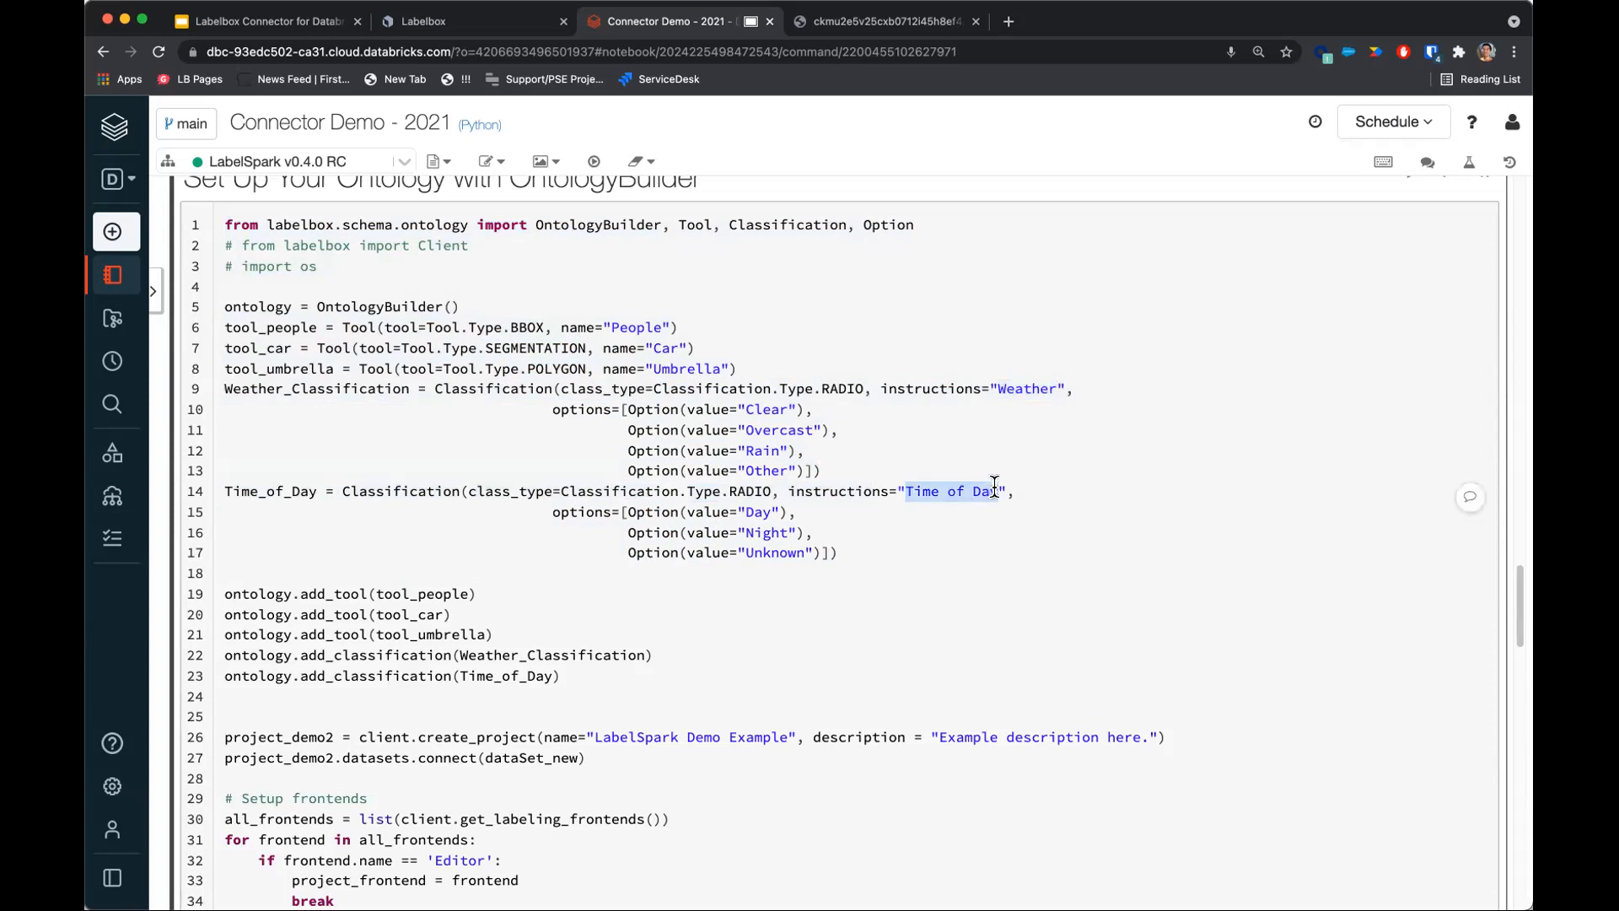
left_click(752, 530)
scroll(639, 632, "down", 2)
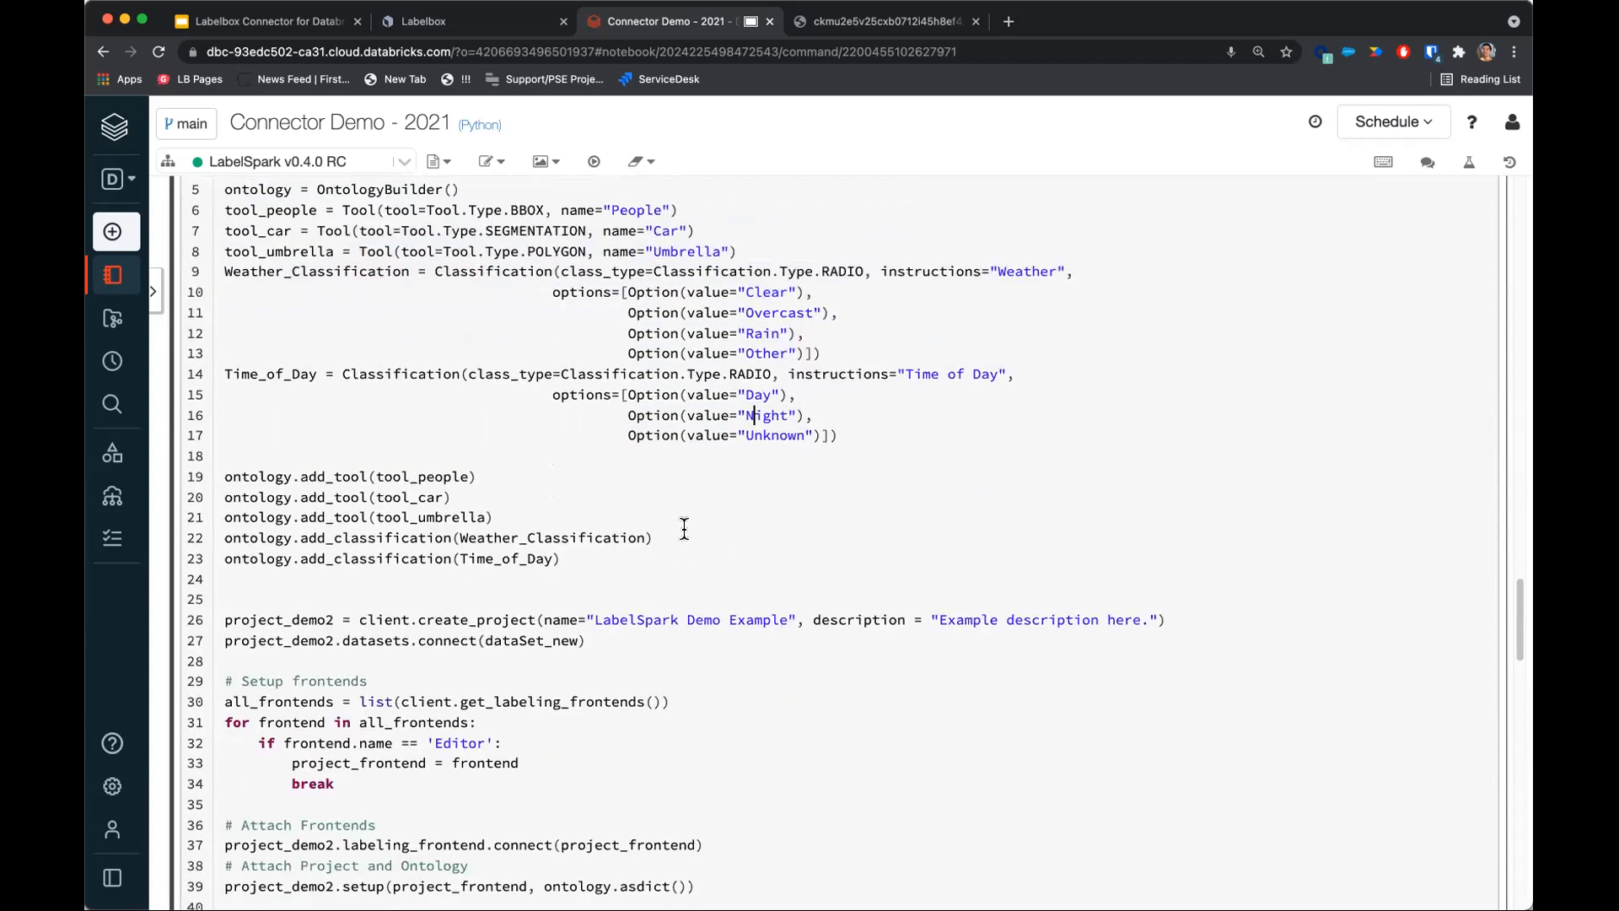
scroll(742, 439, "up", 1)
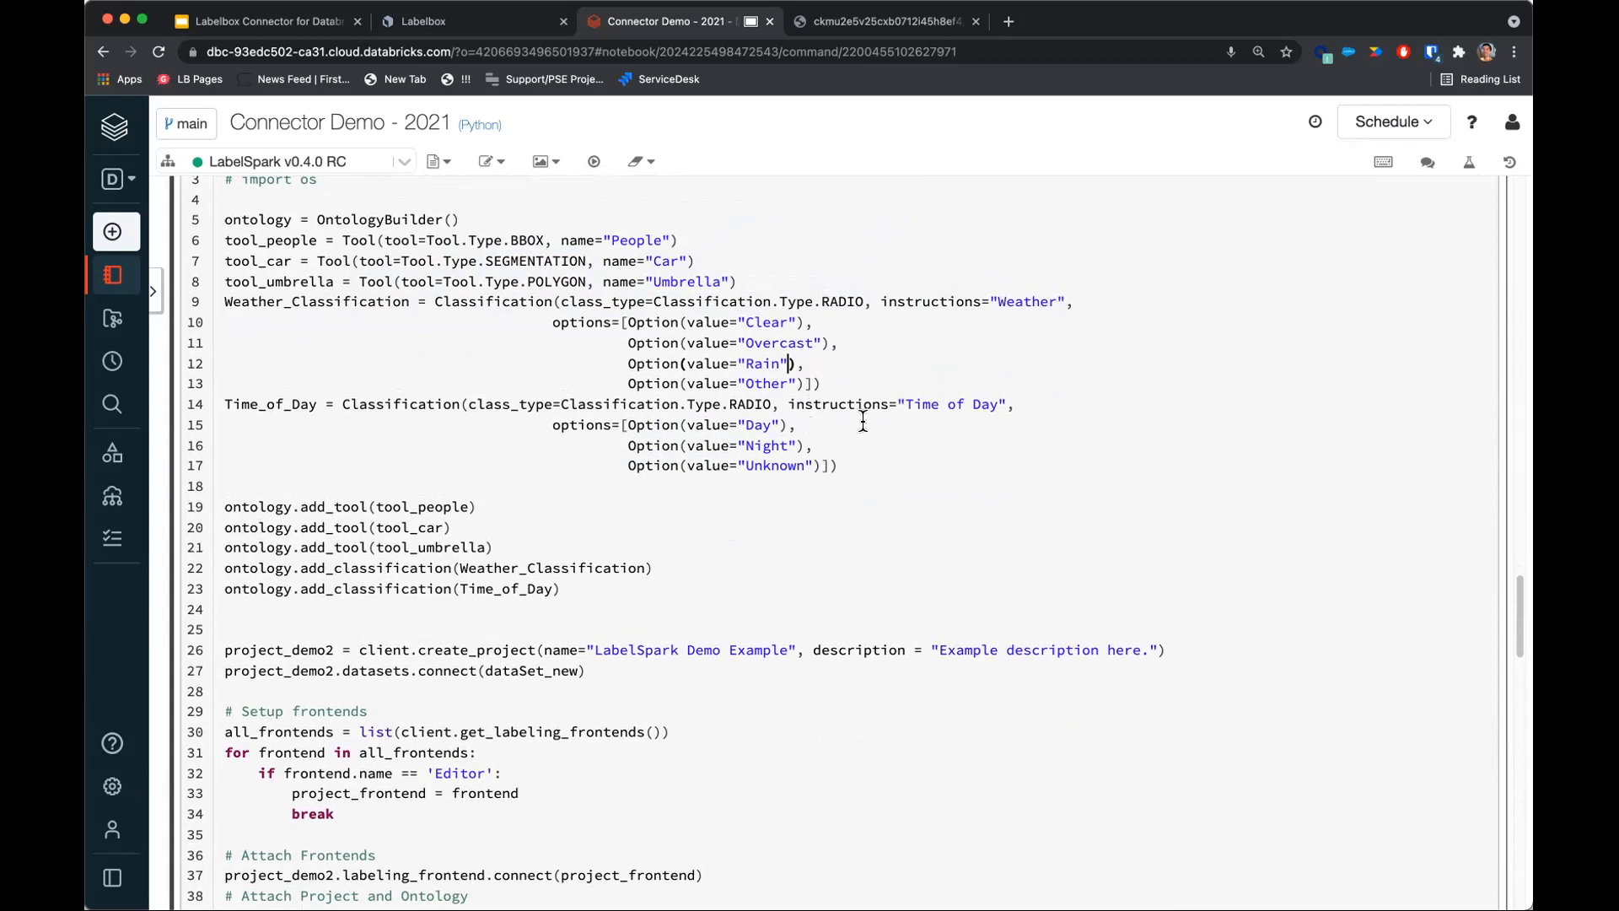
scroll(868, 442, "up", 1)
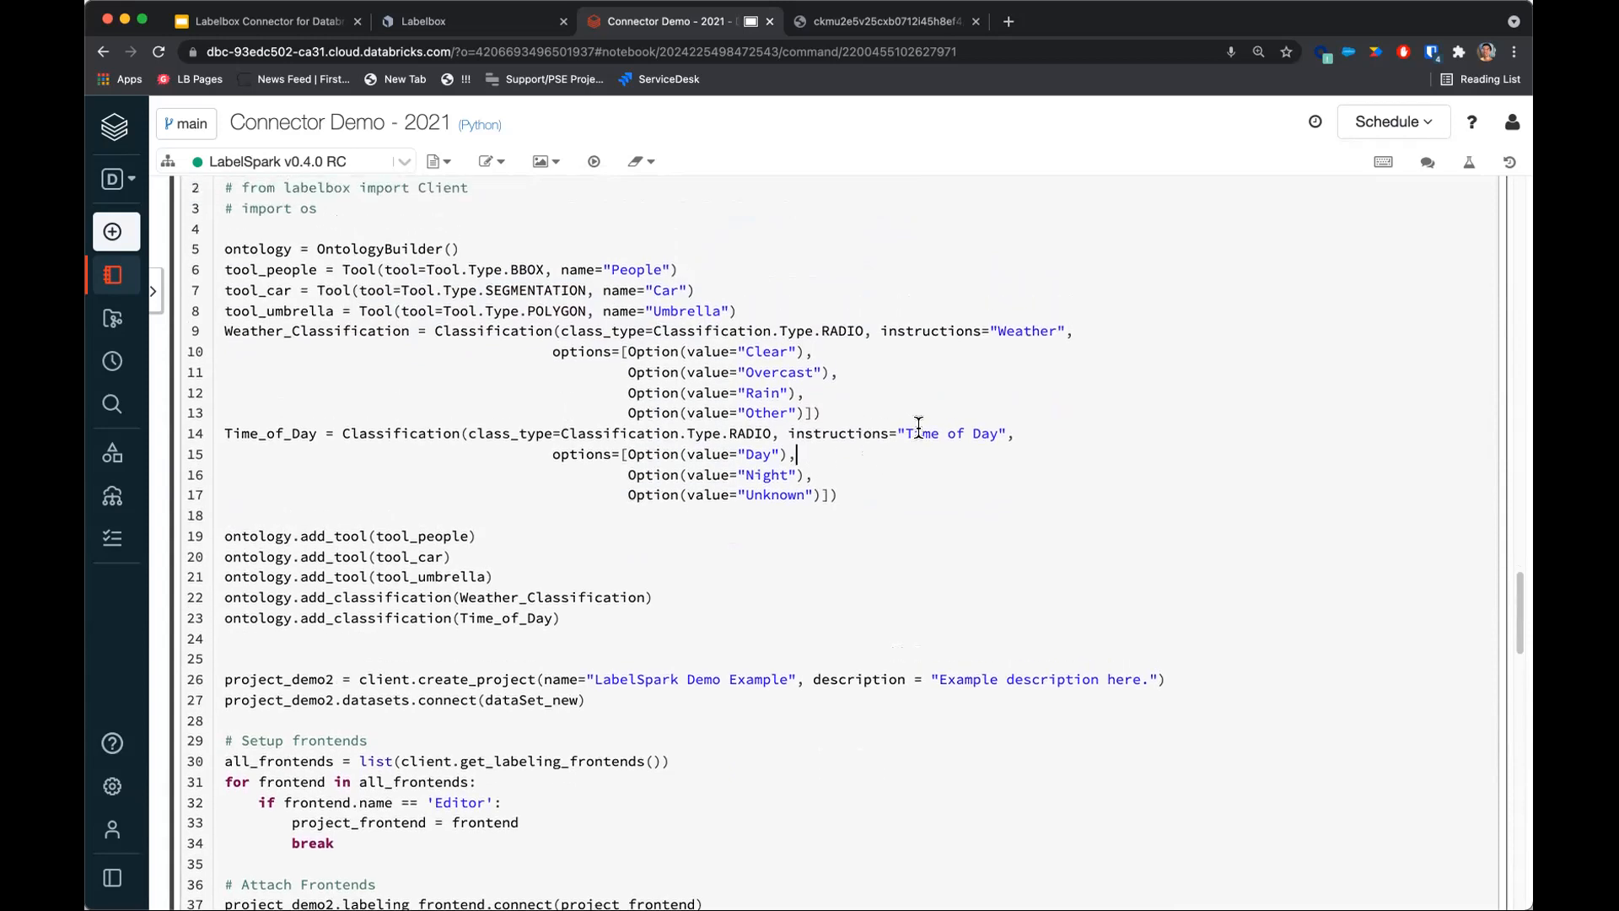
key("shift+Return")
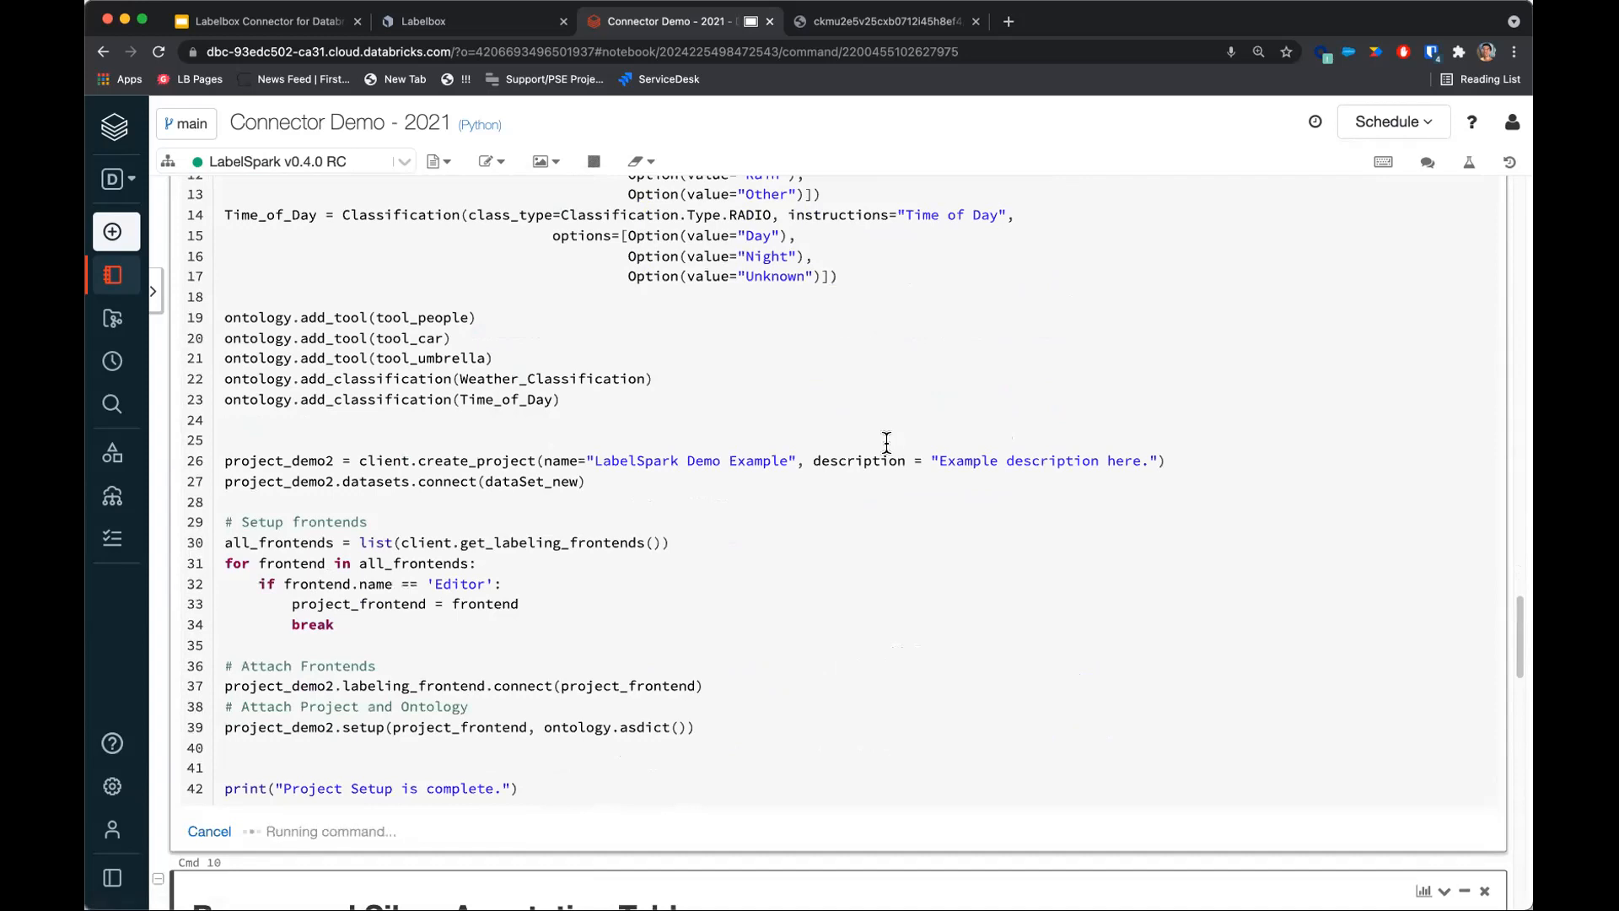
scroll(773, 491, "down", 2)
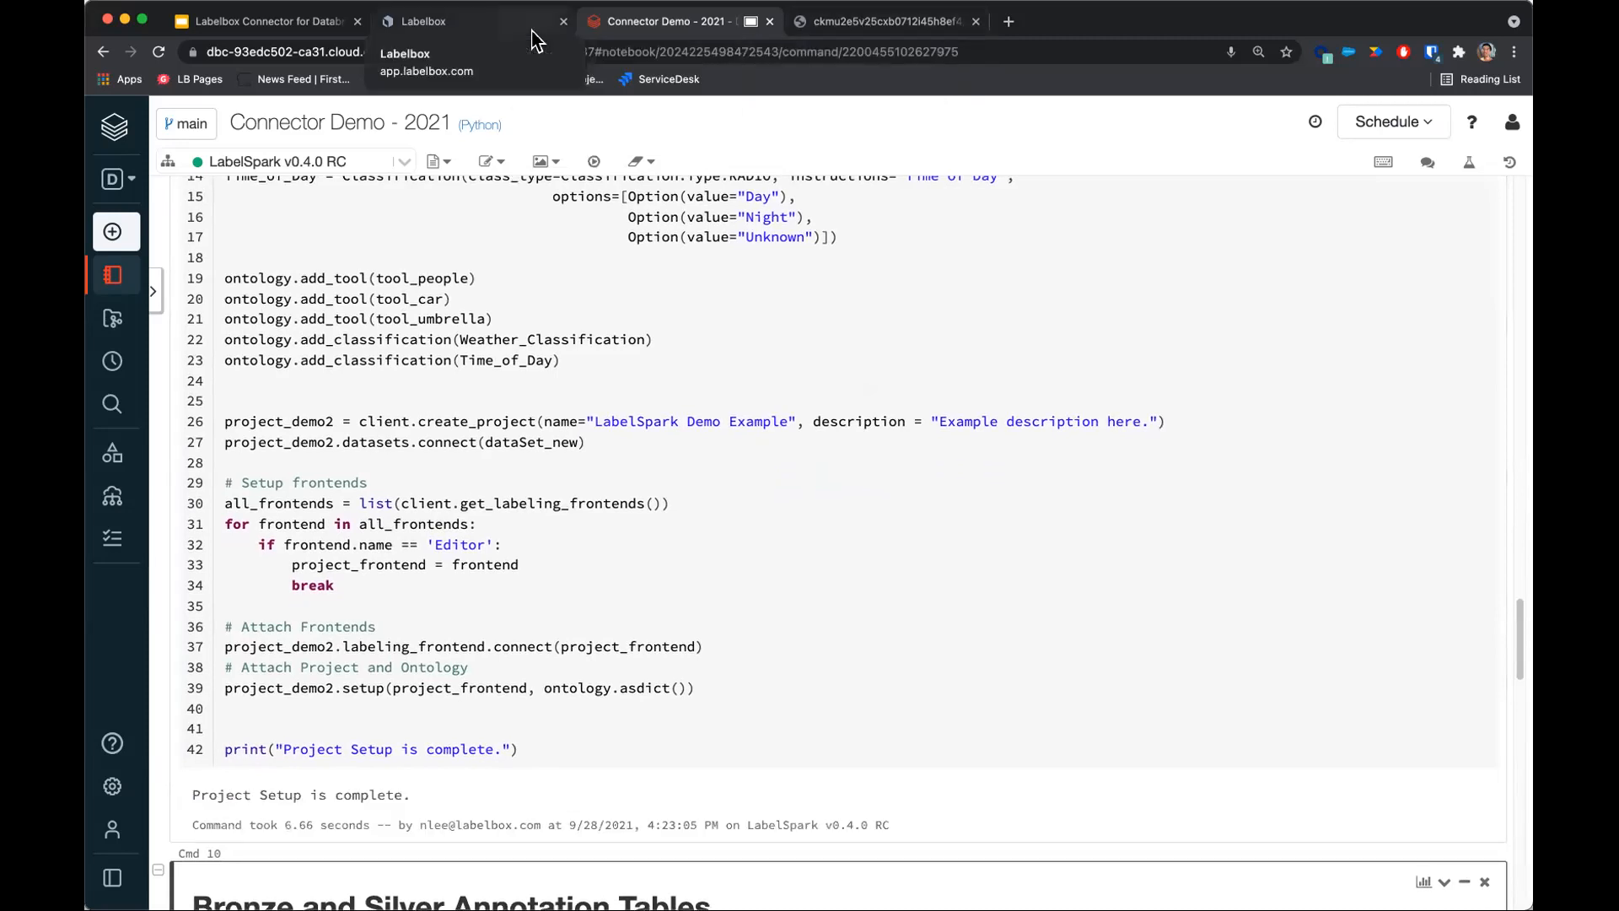
Open the new LabelSpark Demo Example project in Labelbox and start labeling.
left_click(493, 33)
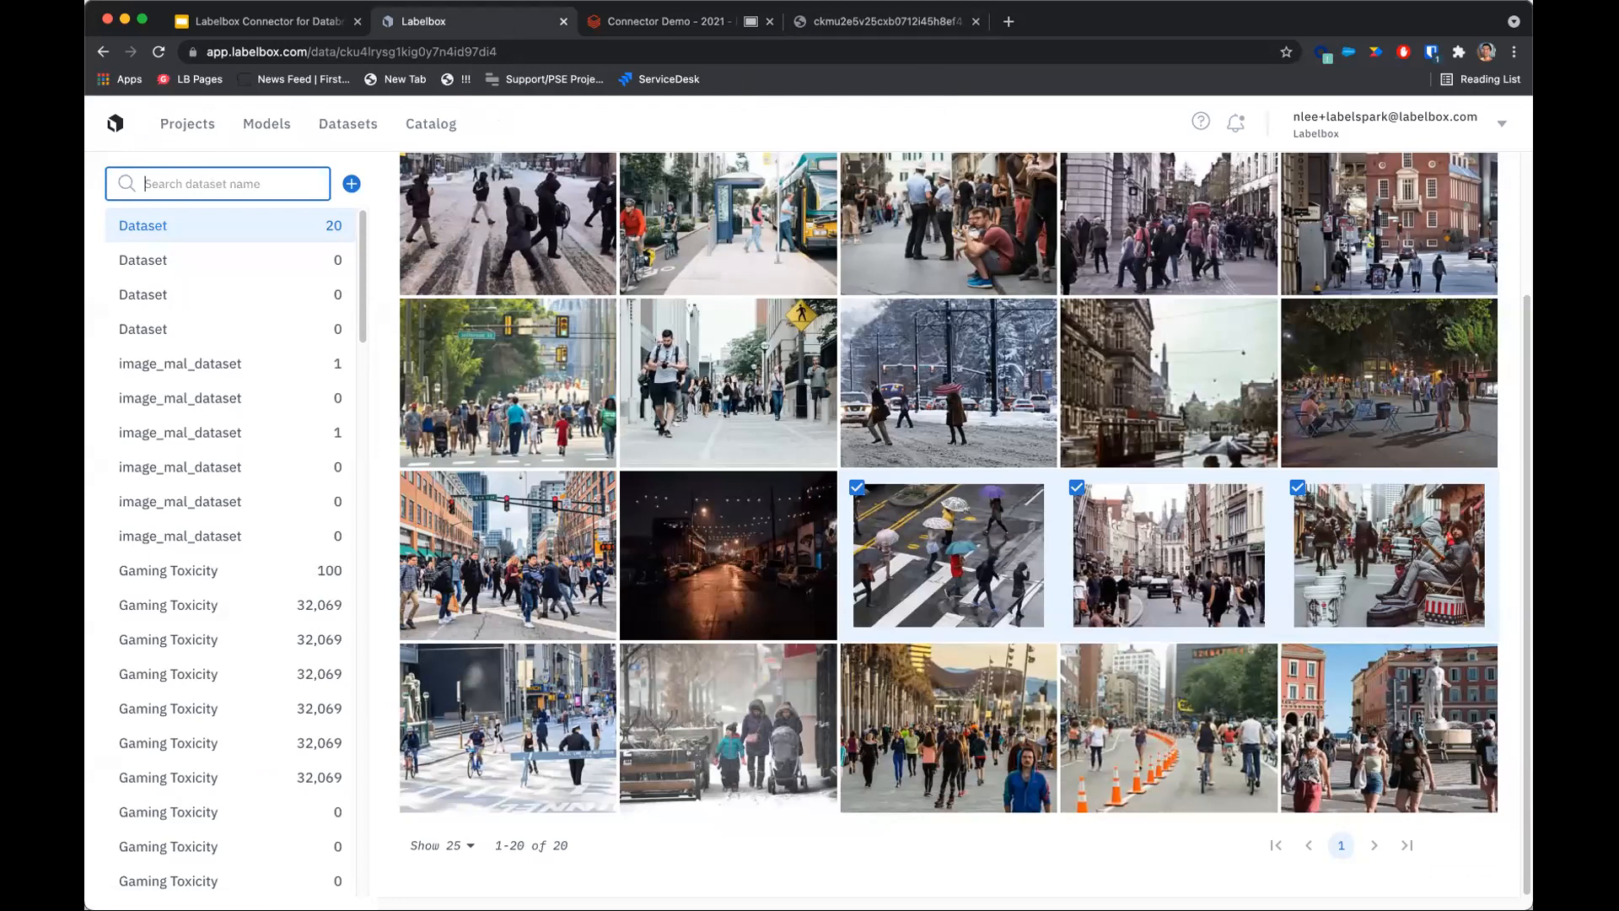
left_click(187, 123)
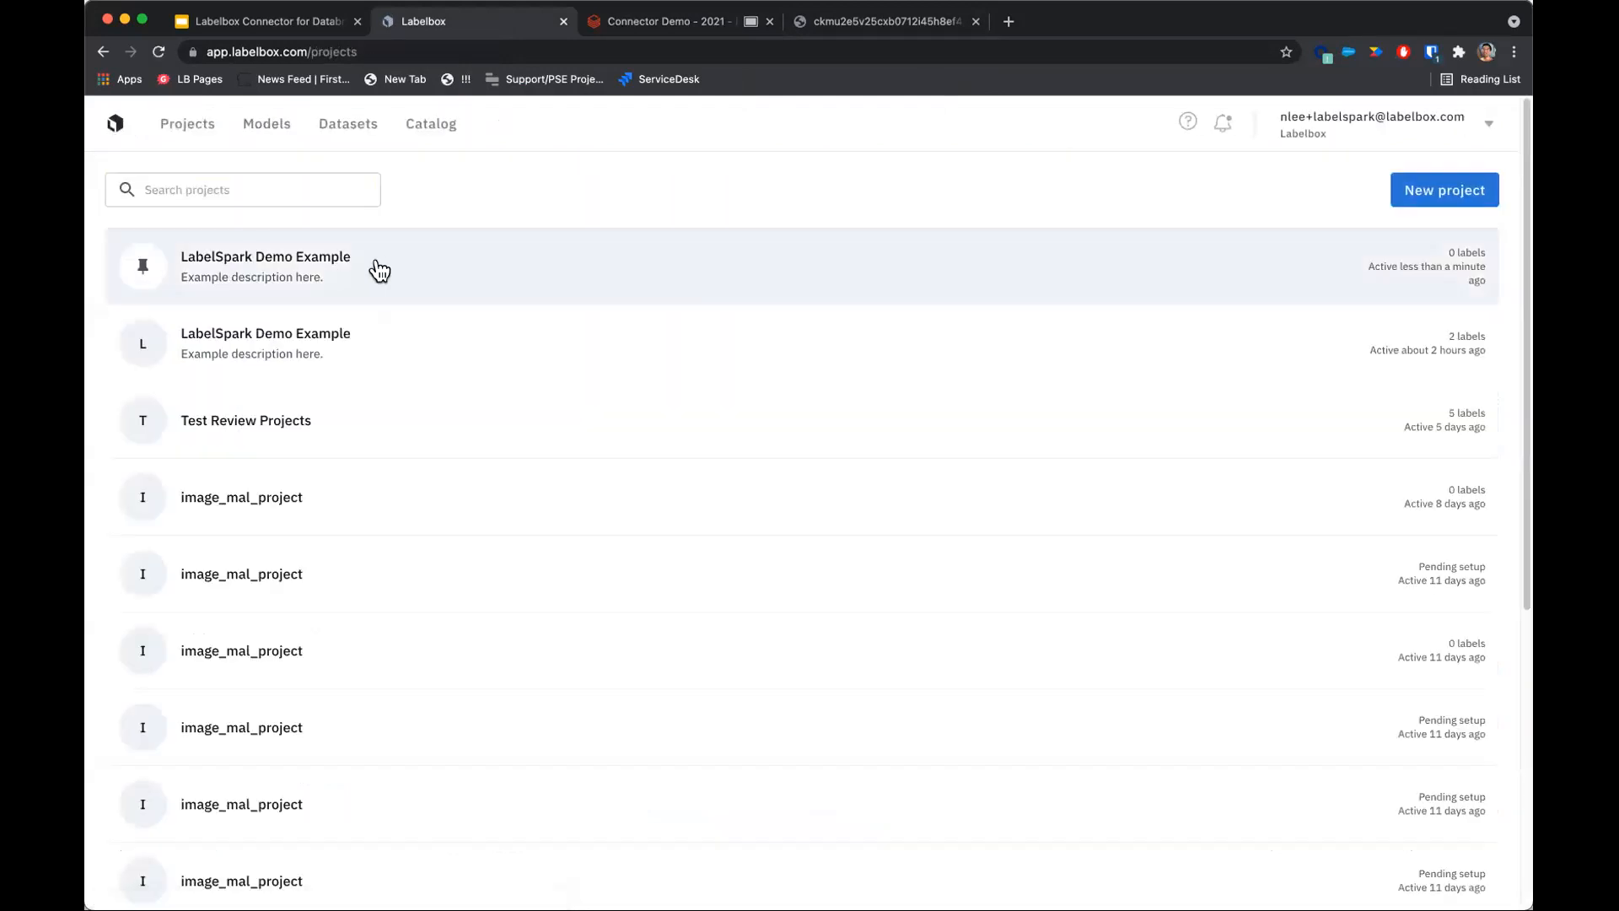
left_click(376, 268)
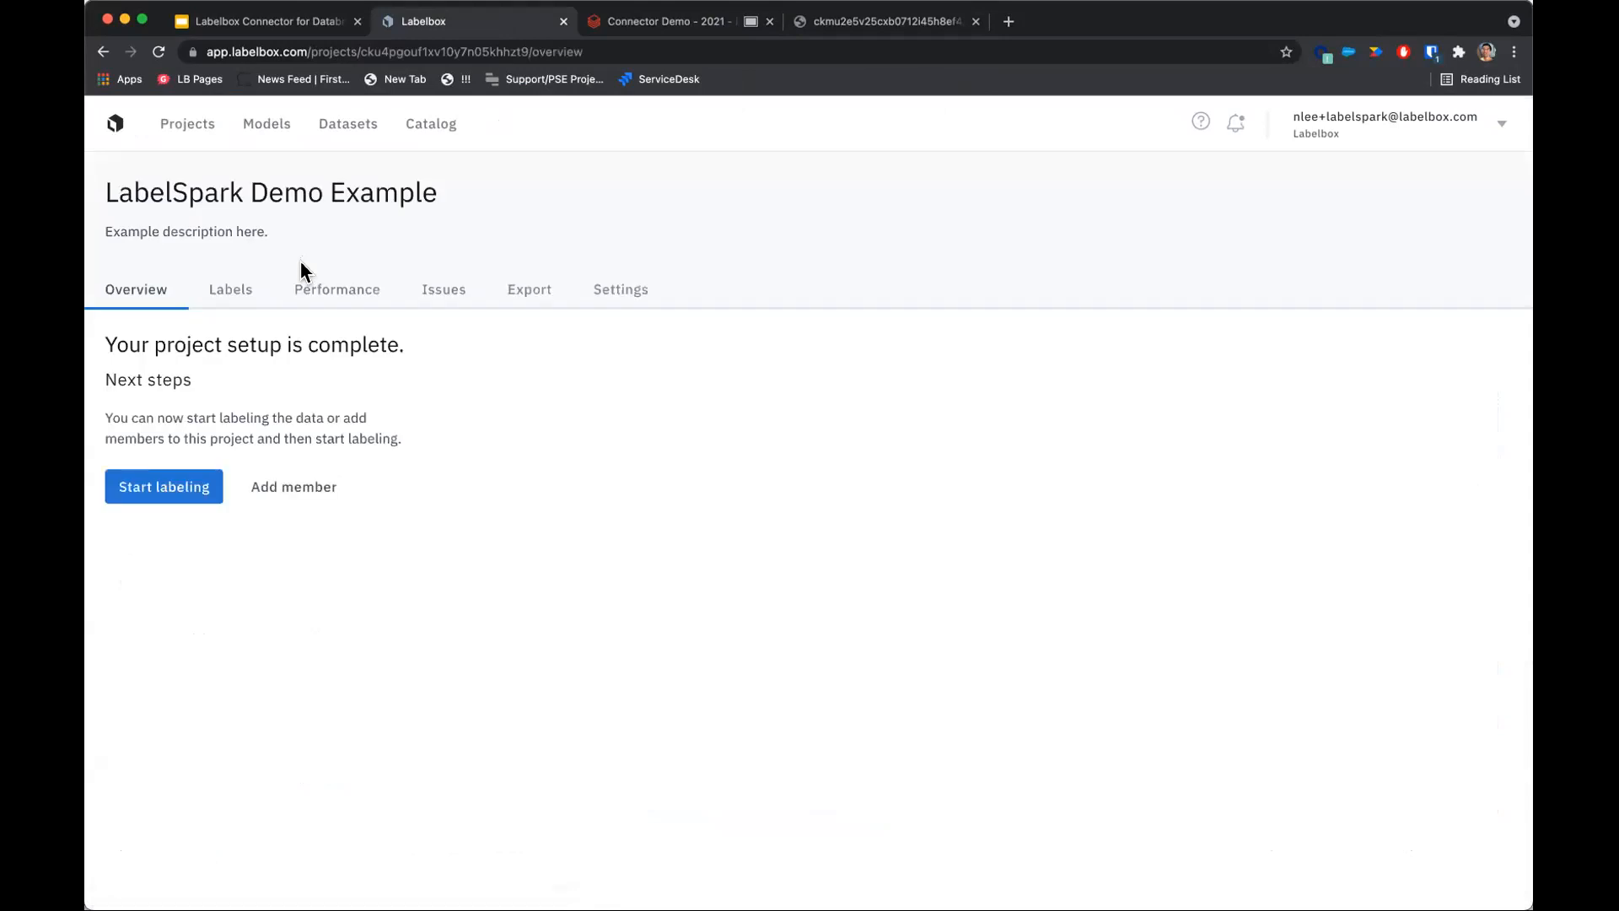
left_click(167, 494)
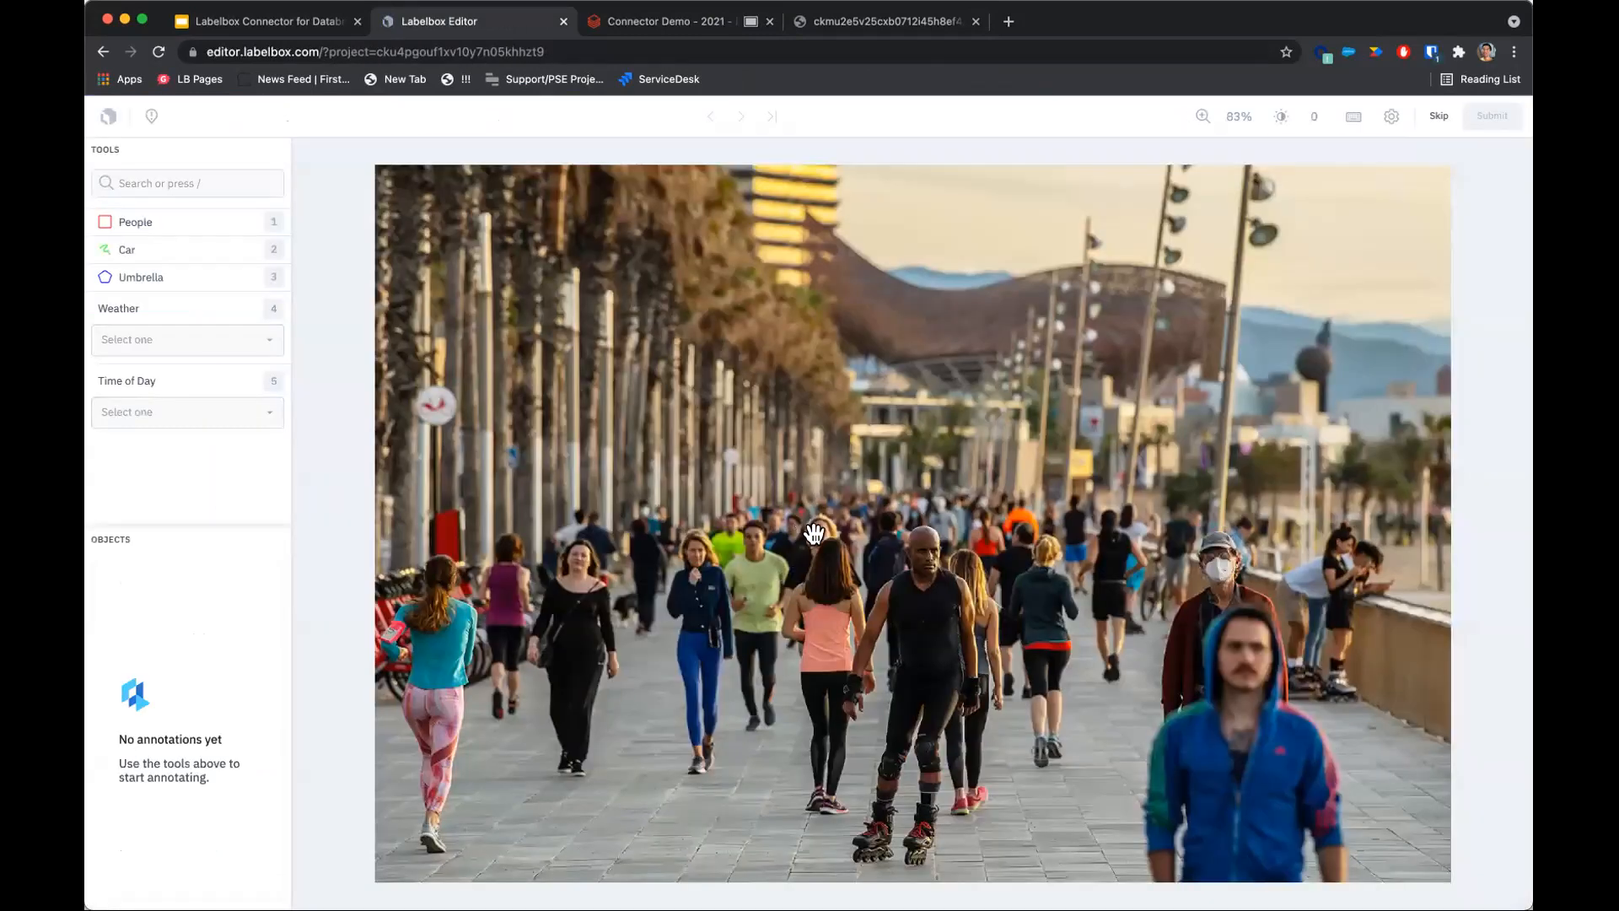
Inspect the People, Car and Umbrella tools and the Weather and Time of Day options in the editor.
left_click(228, 224)
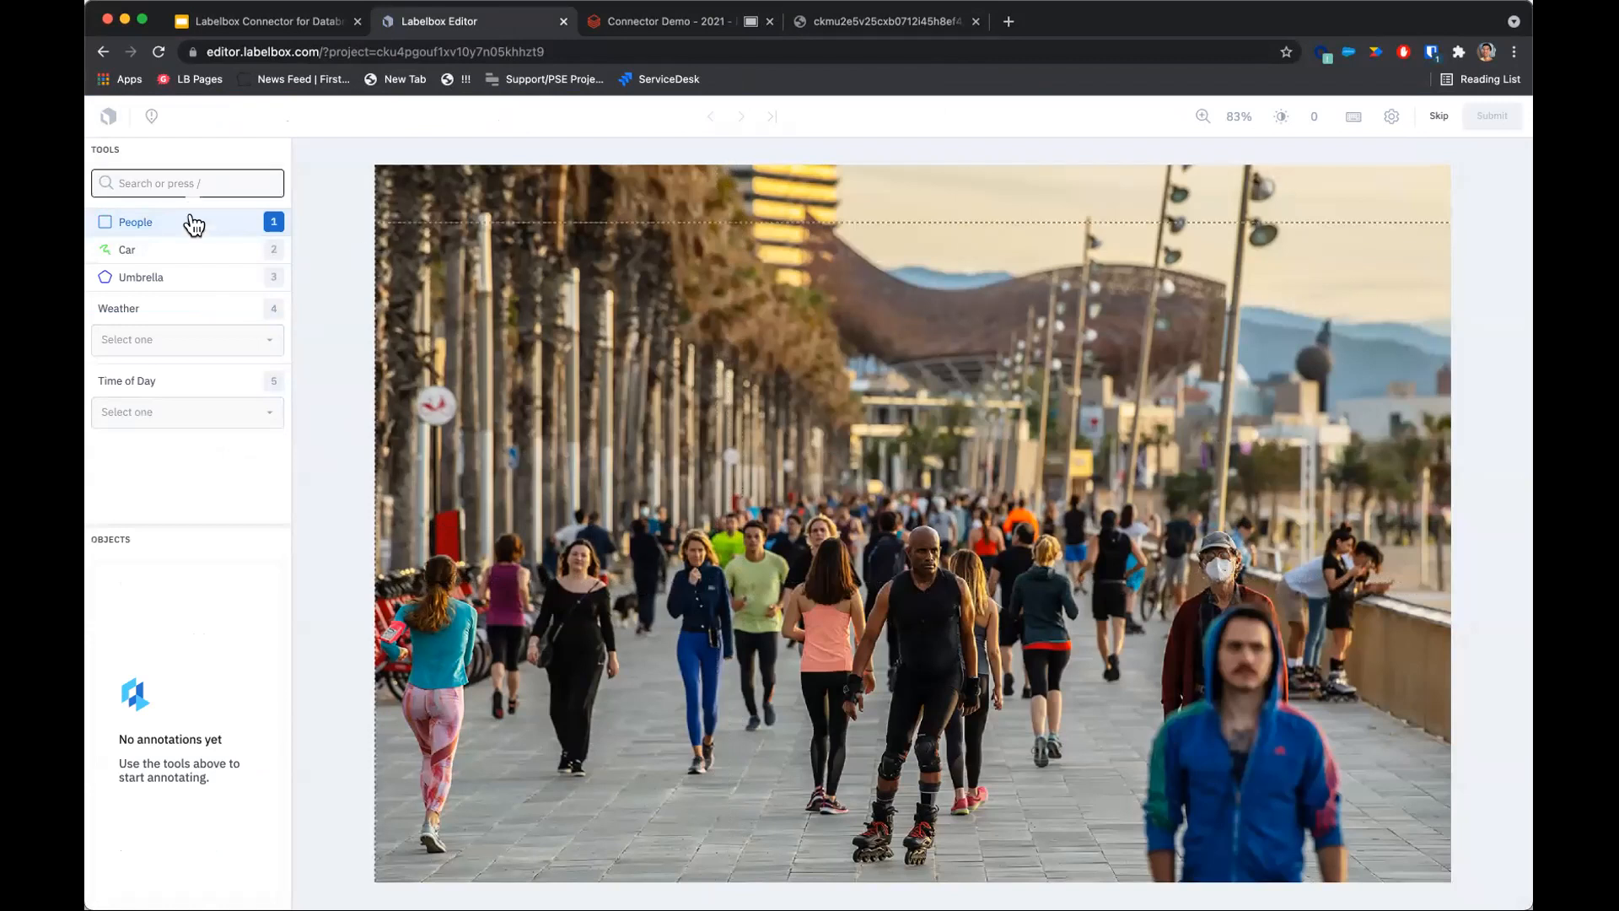
left_click(131, 253)
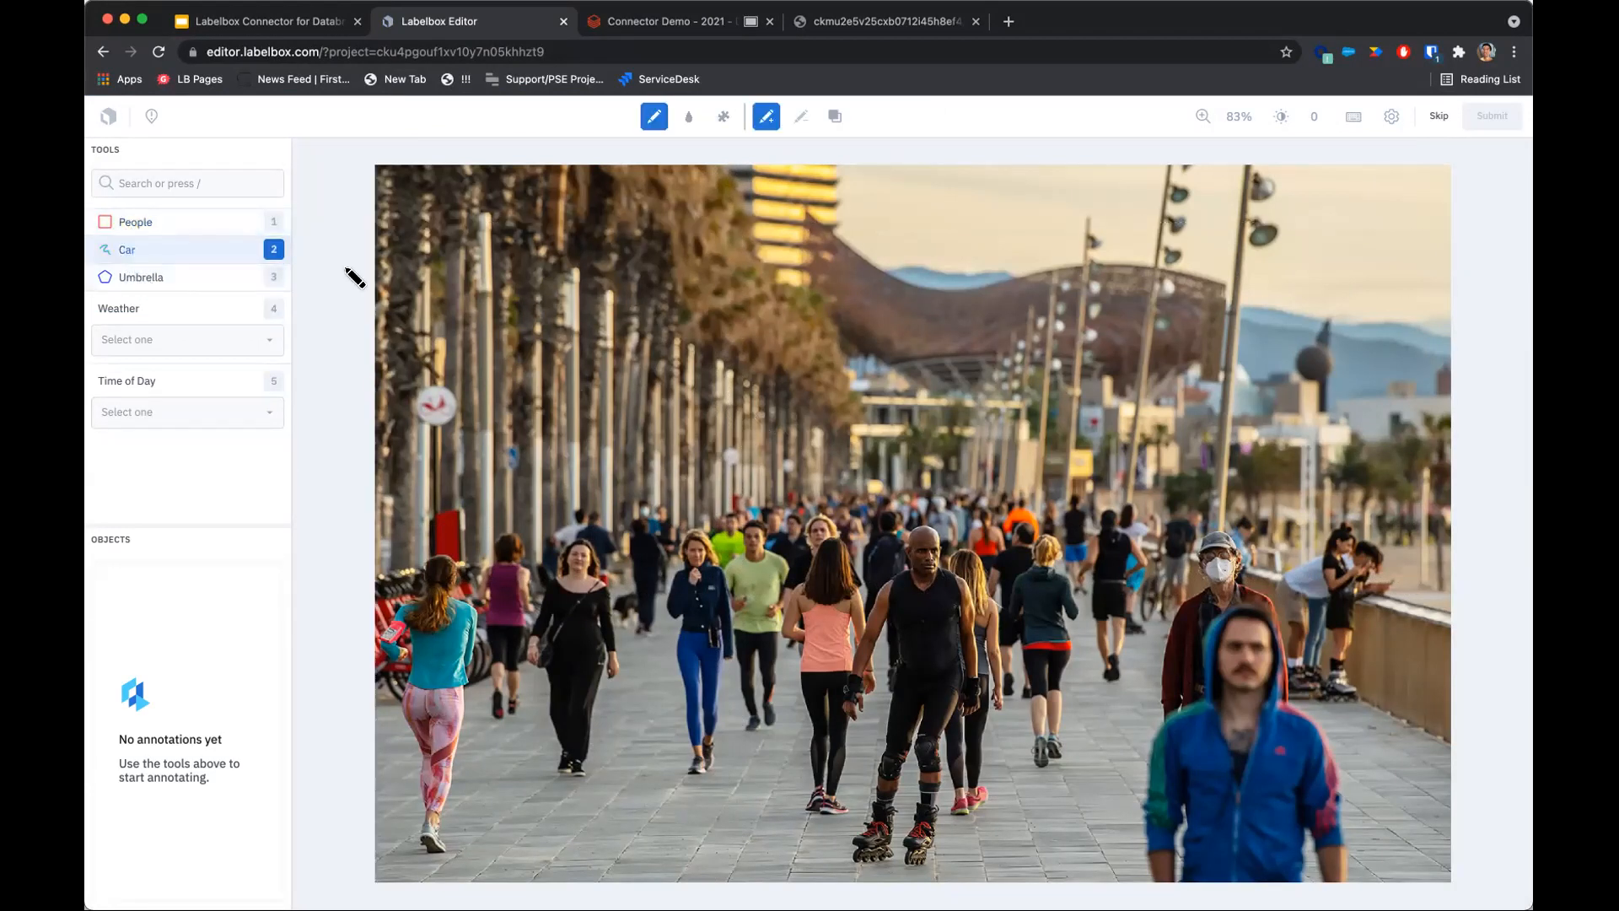
left_click(179, 277)
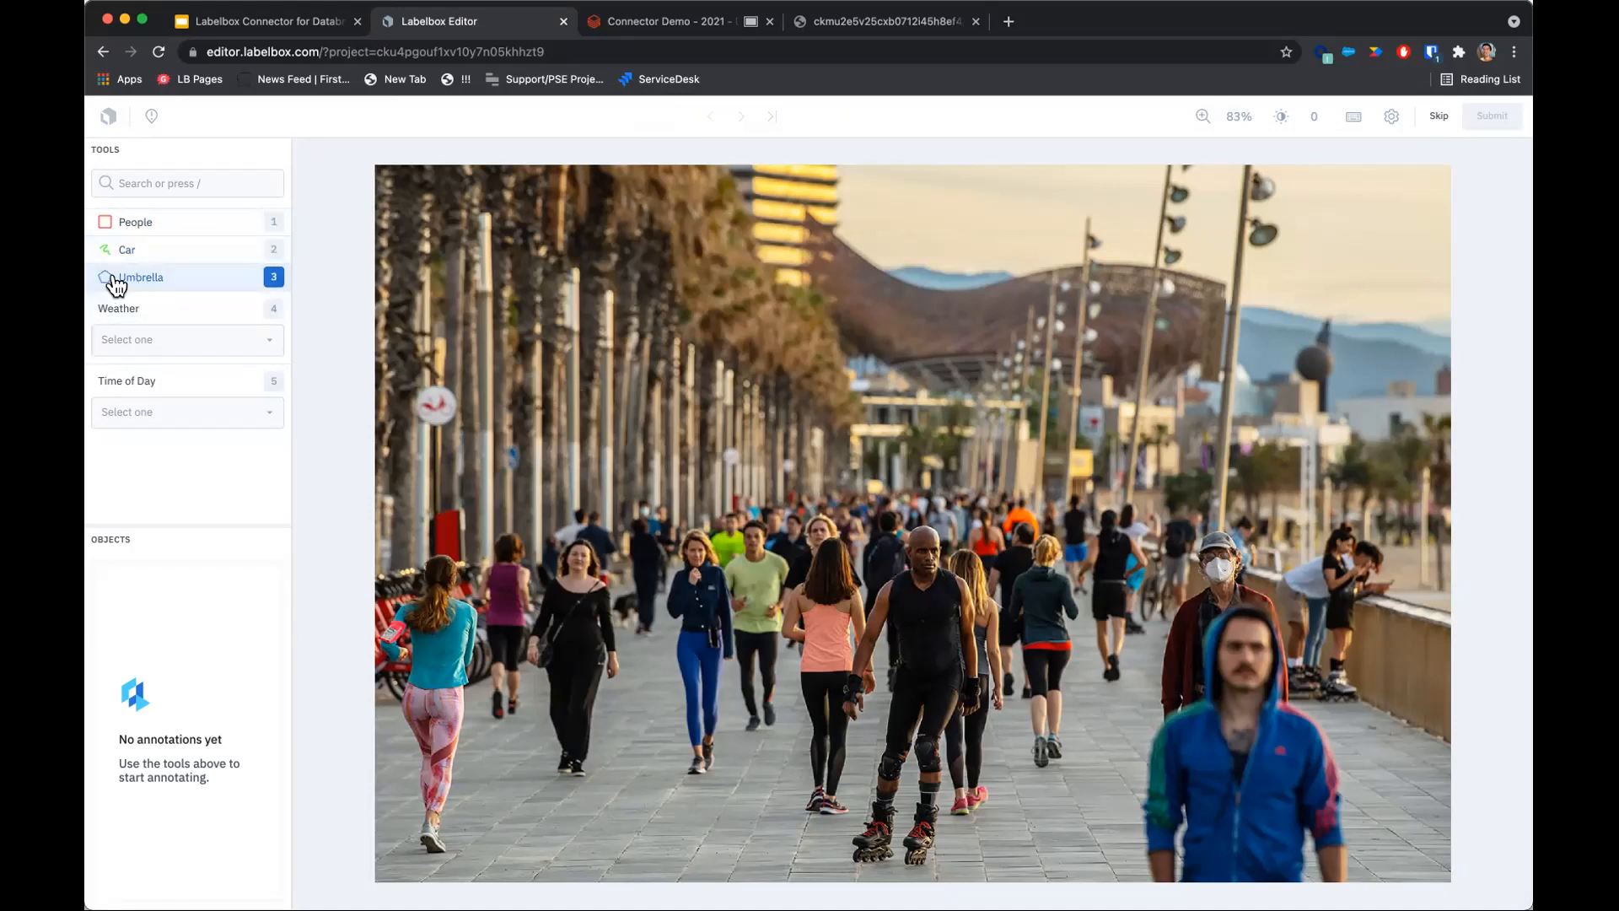
left_click(212, 339)
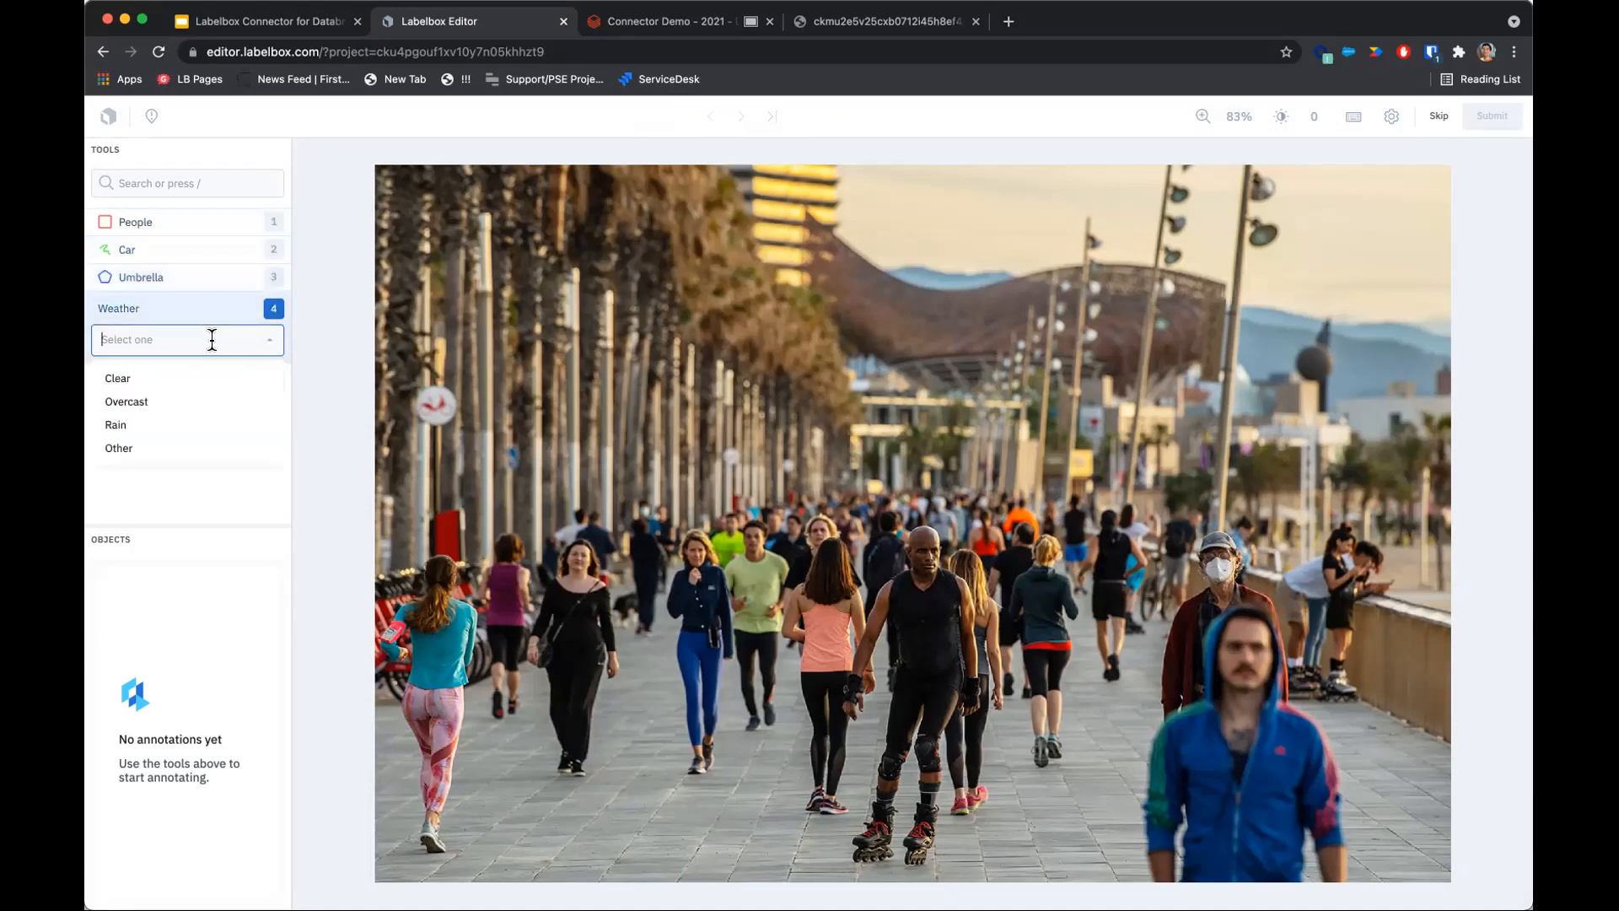
left_click(213, 496)
left_click(162, 410)
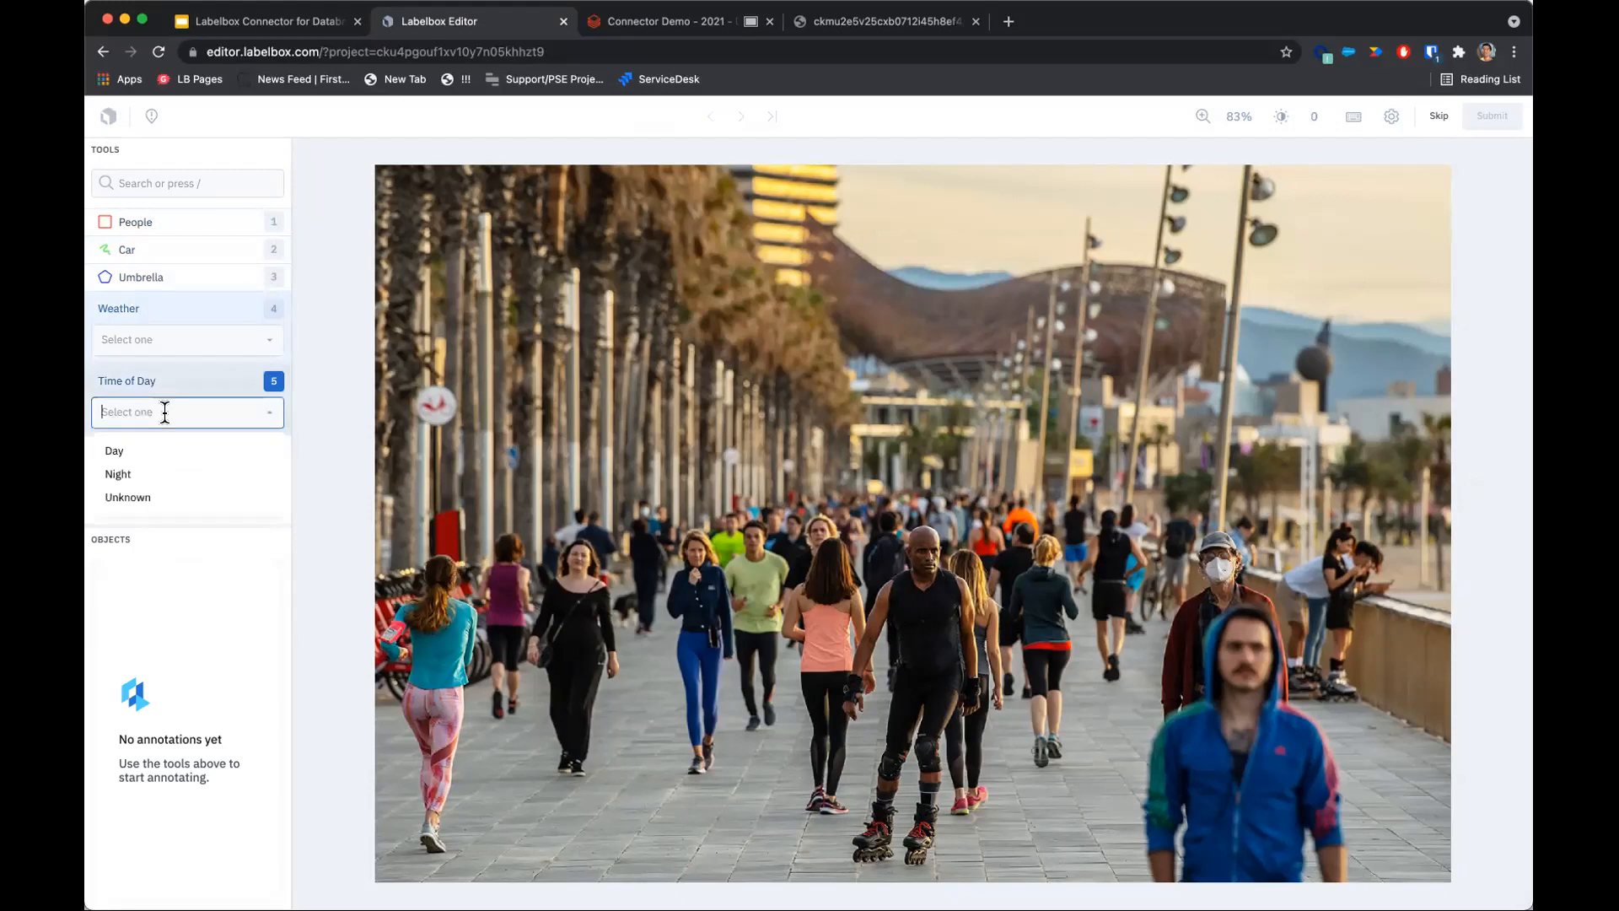
left_click(221, 404)
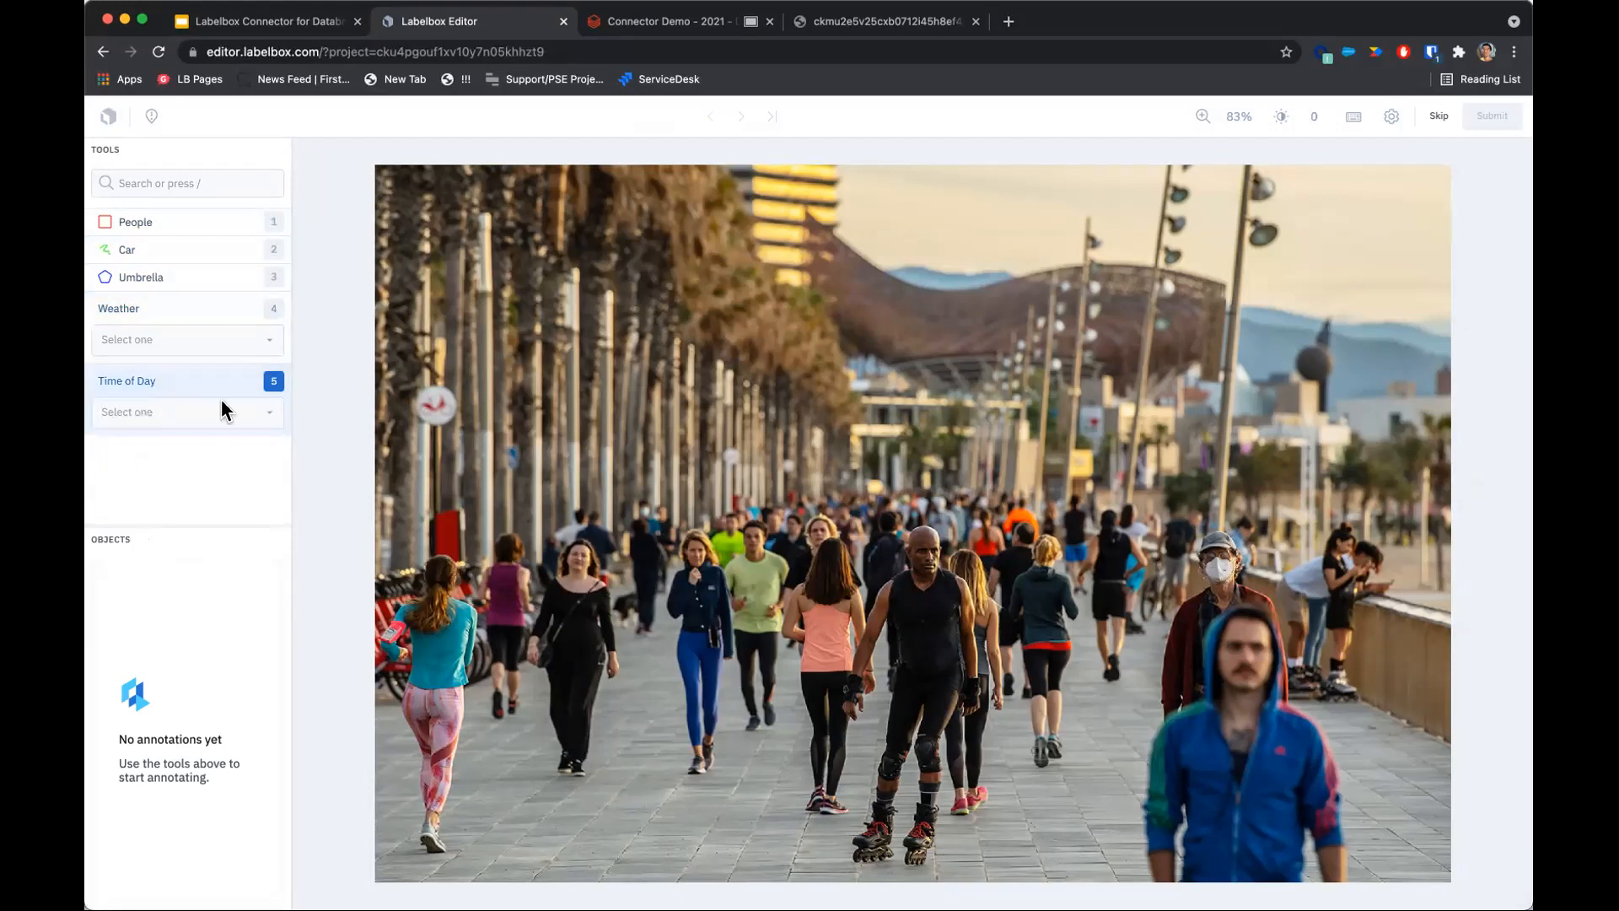
Draw People bounding boxes around five pedestrians on the promenade image.
left_click(199, 228)
scroll(669, 510, "up", 2)
scroll(668, 510, "up", 3)
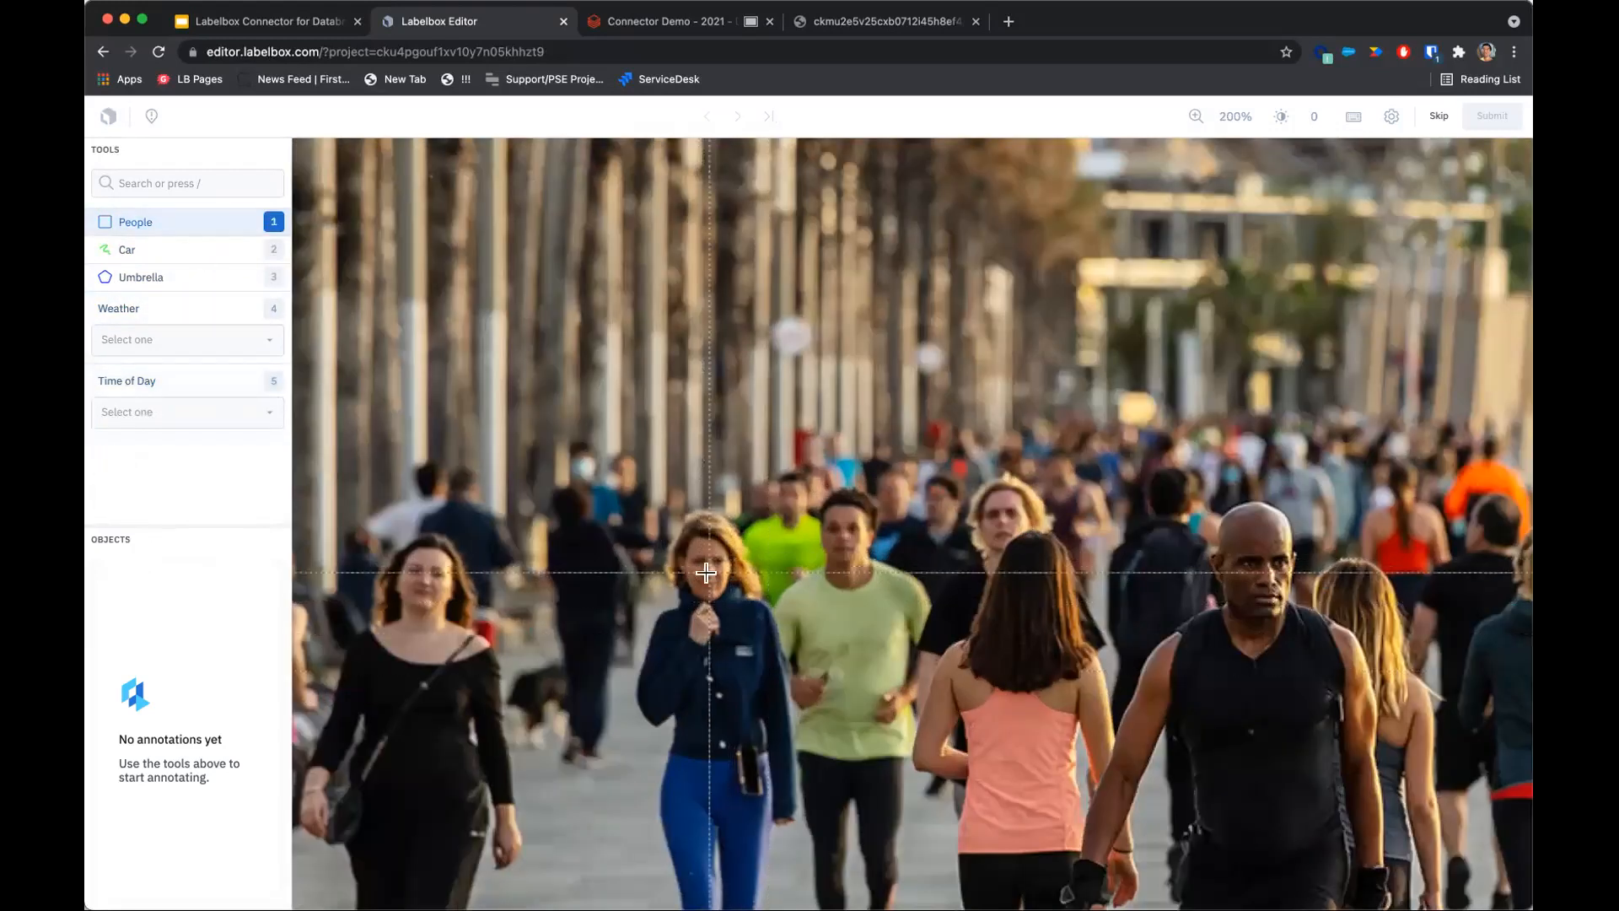
scroll(669, 510, "down", 3)
left_click_drag(716, 600, 691, 516)
scroll(690, 516, "up", 3)
scroll(691, 516, "down", 3)
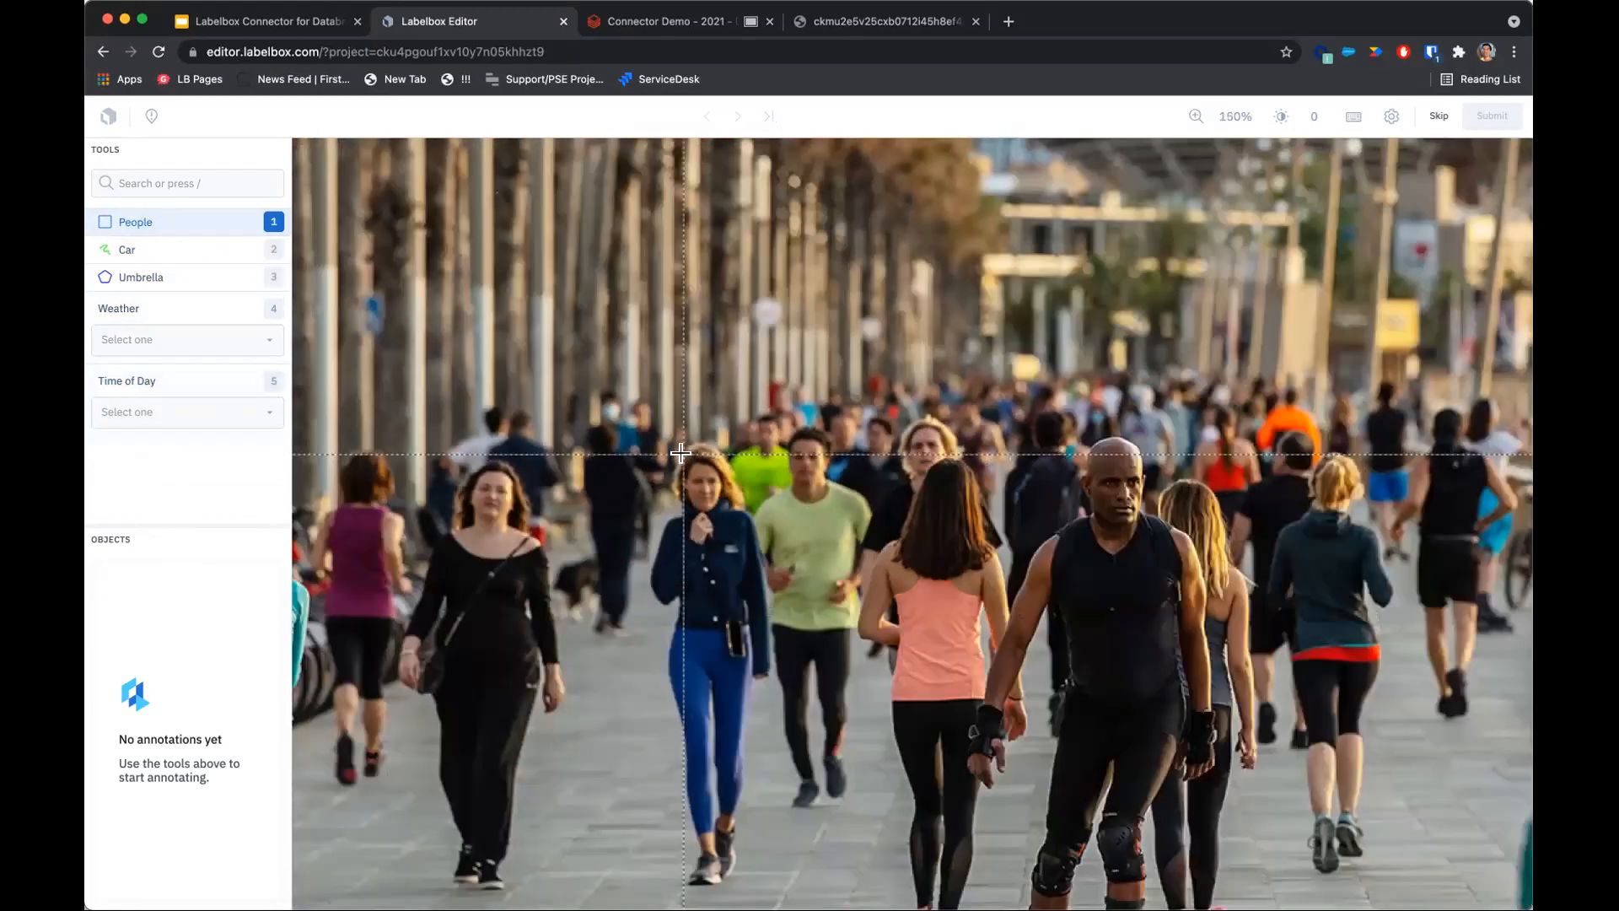
left_click_drag(668, 444, 742, 743)
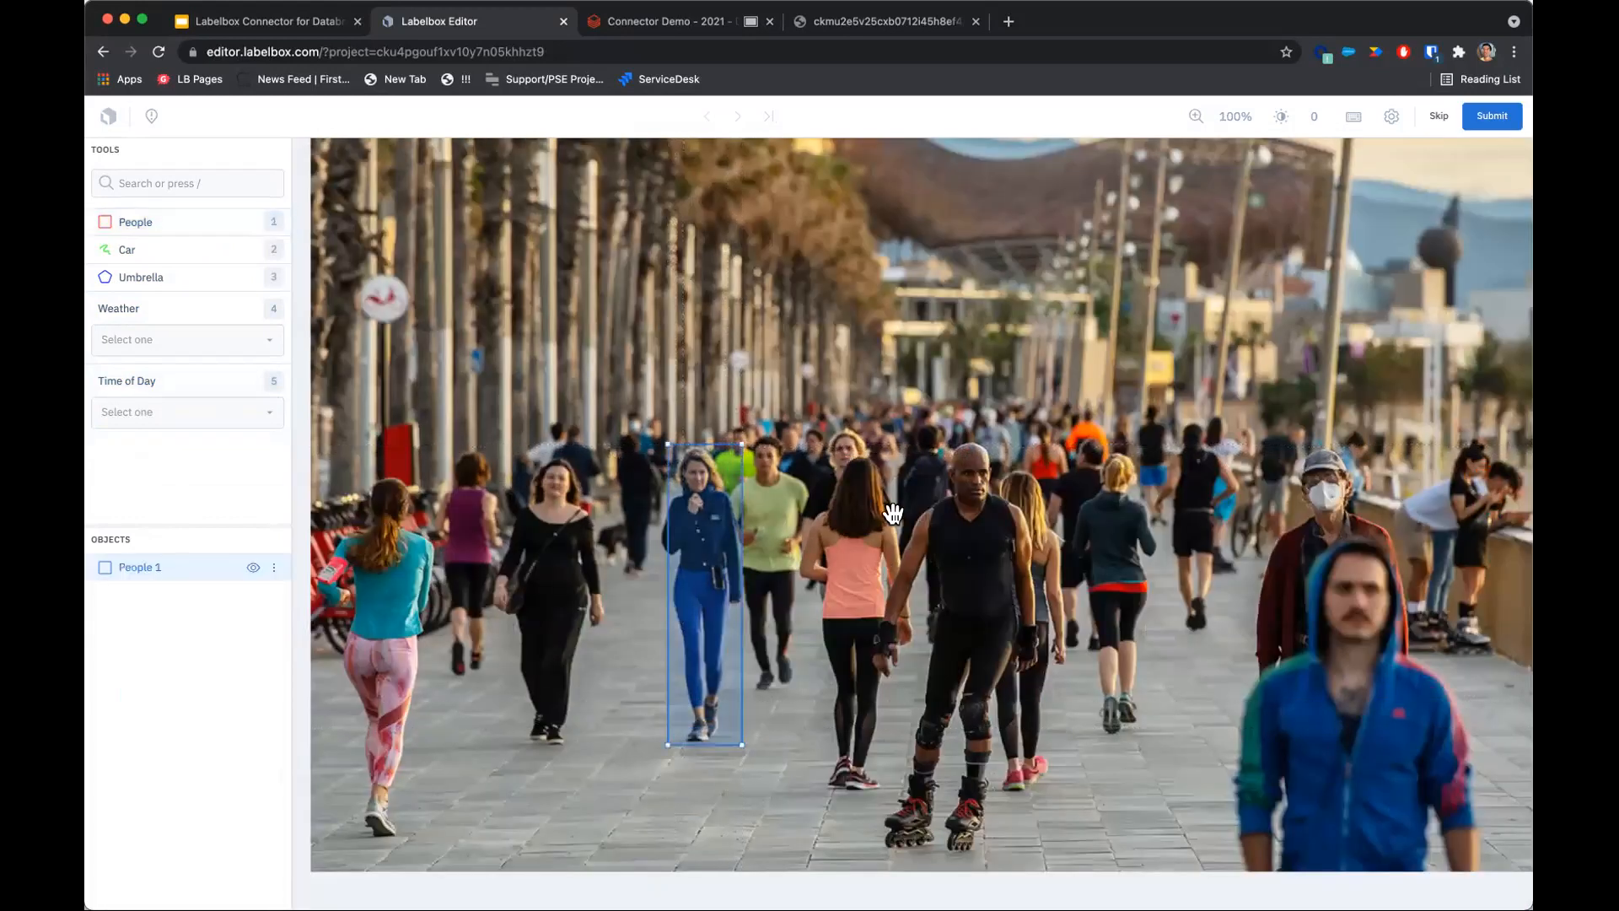
mouse_move(814, 453)
left_mouse_down()
mouse_move(851, 540)
mouse_move(904, 796)
left_mouse_up()
left_click_drag(911, 439, 1010, 850)
left_click_drag(1078, 445, 1162, 744)
key("1")
left_click_drag(1223, 531, 1483, 862)
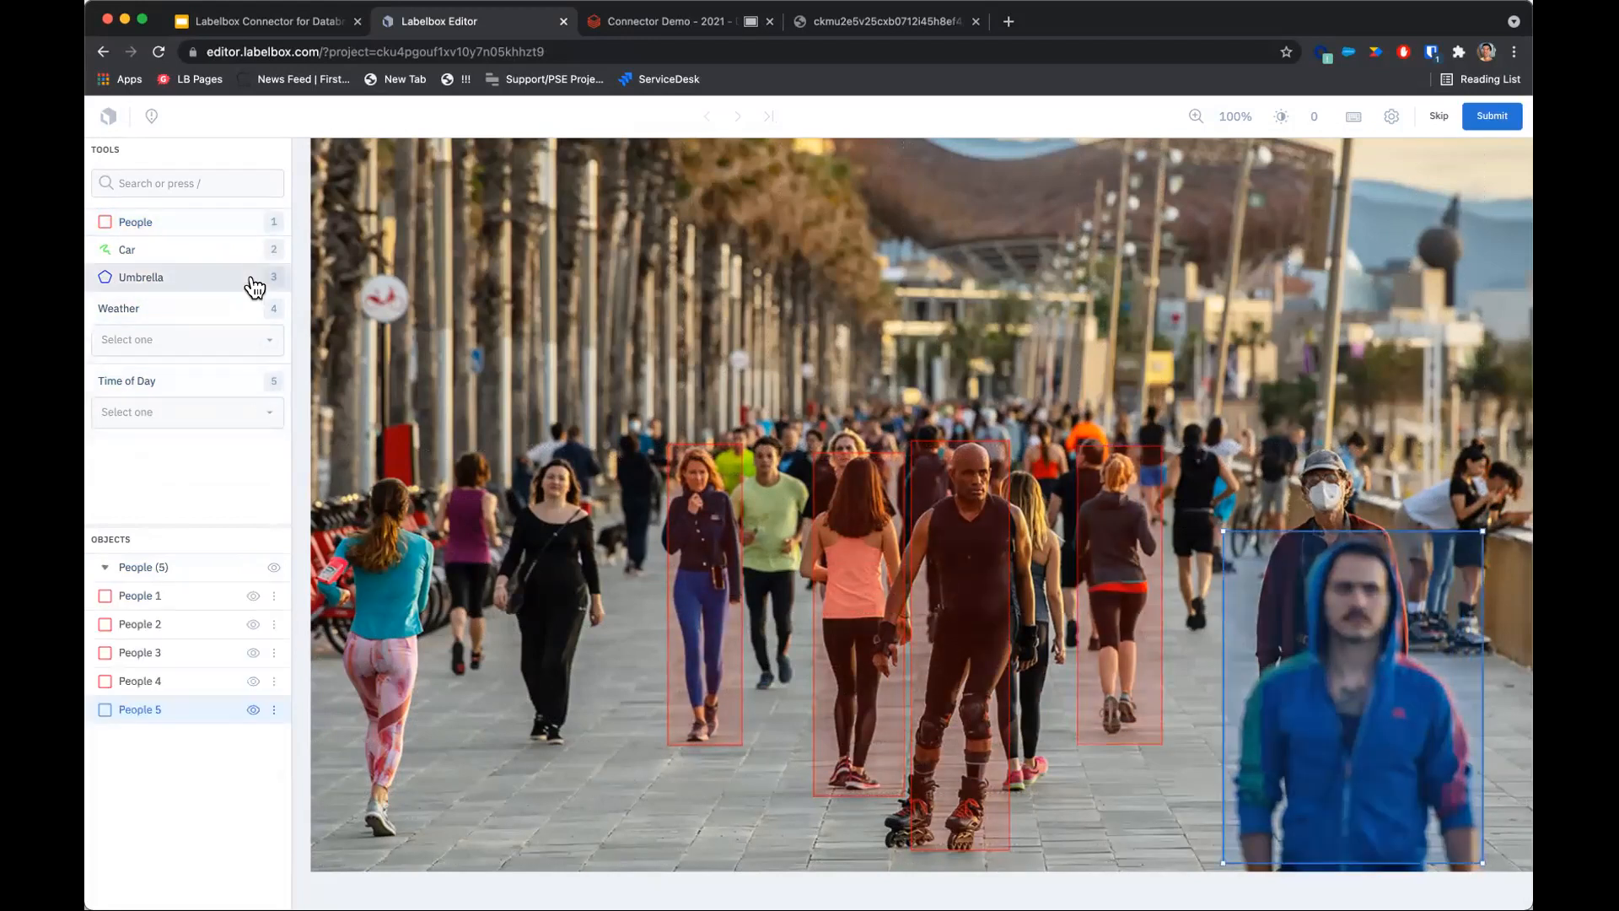
Classify the image's weather as Clear and time of day as Day, then submit the label.
left_click(270, 347)
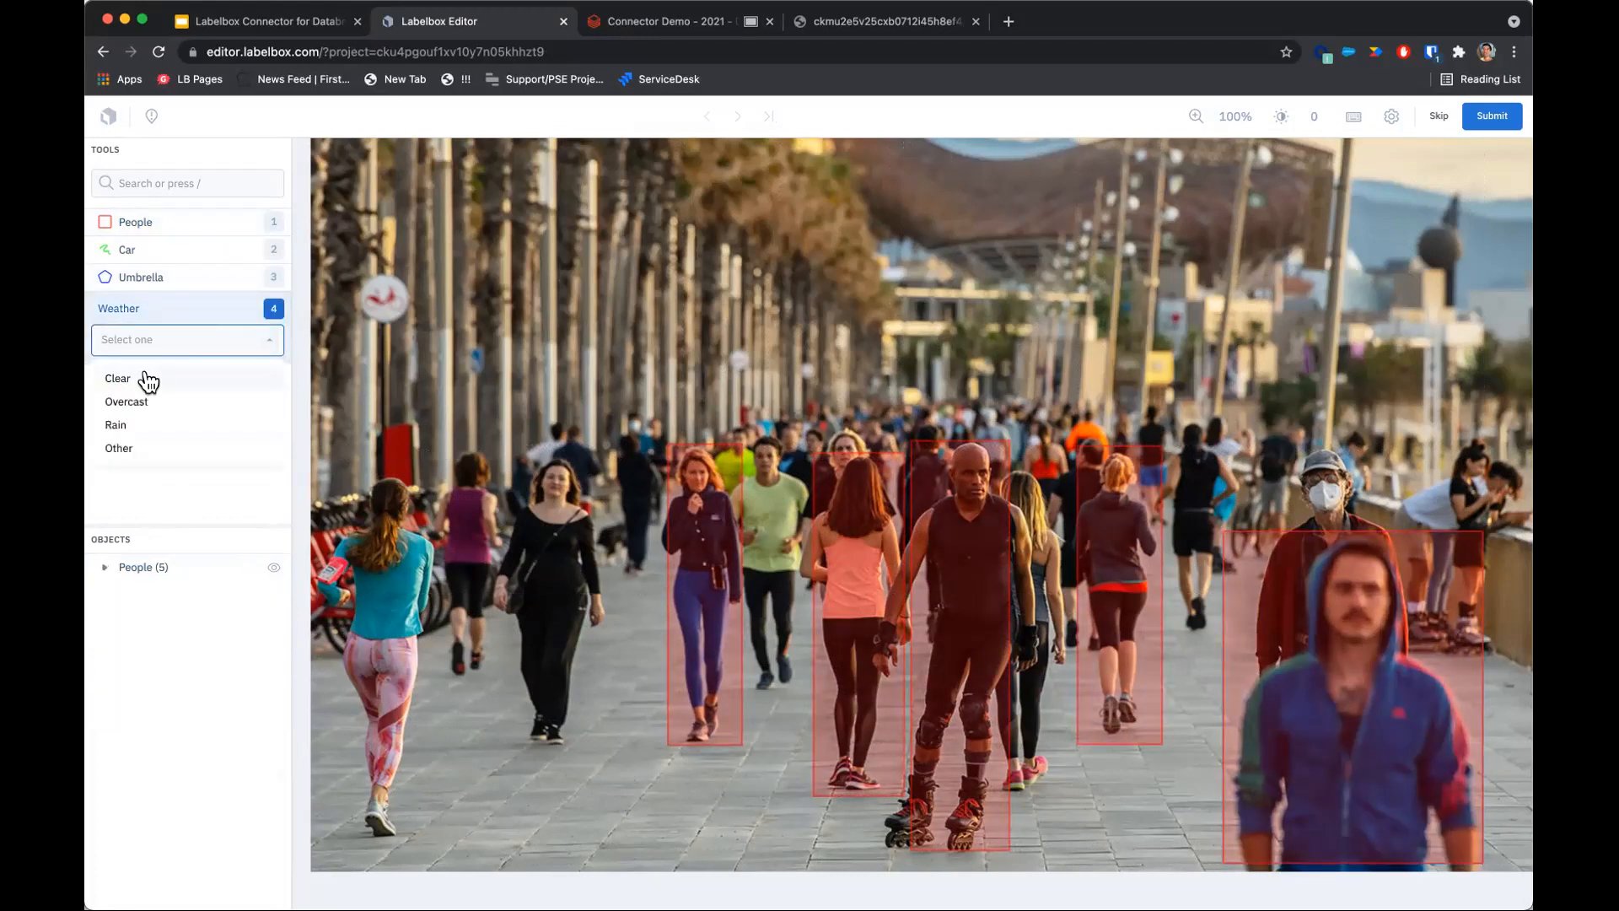
left_click(145, 376)
left_click(277, 415)
left_click(132, 448)
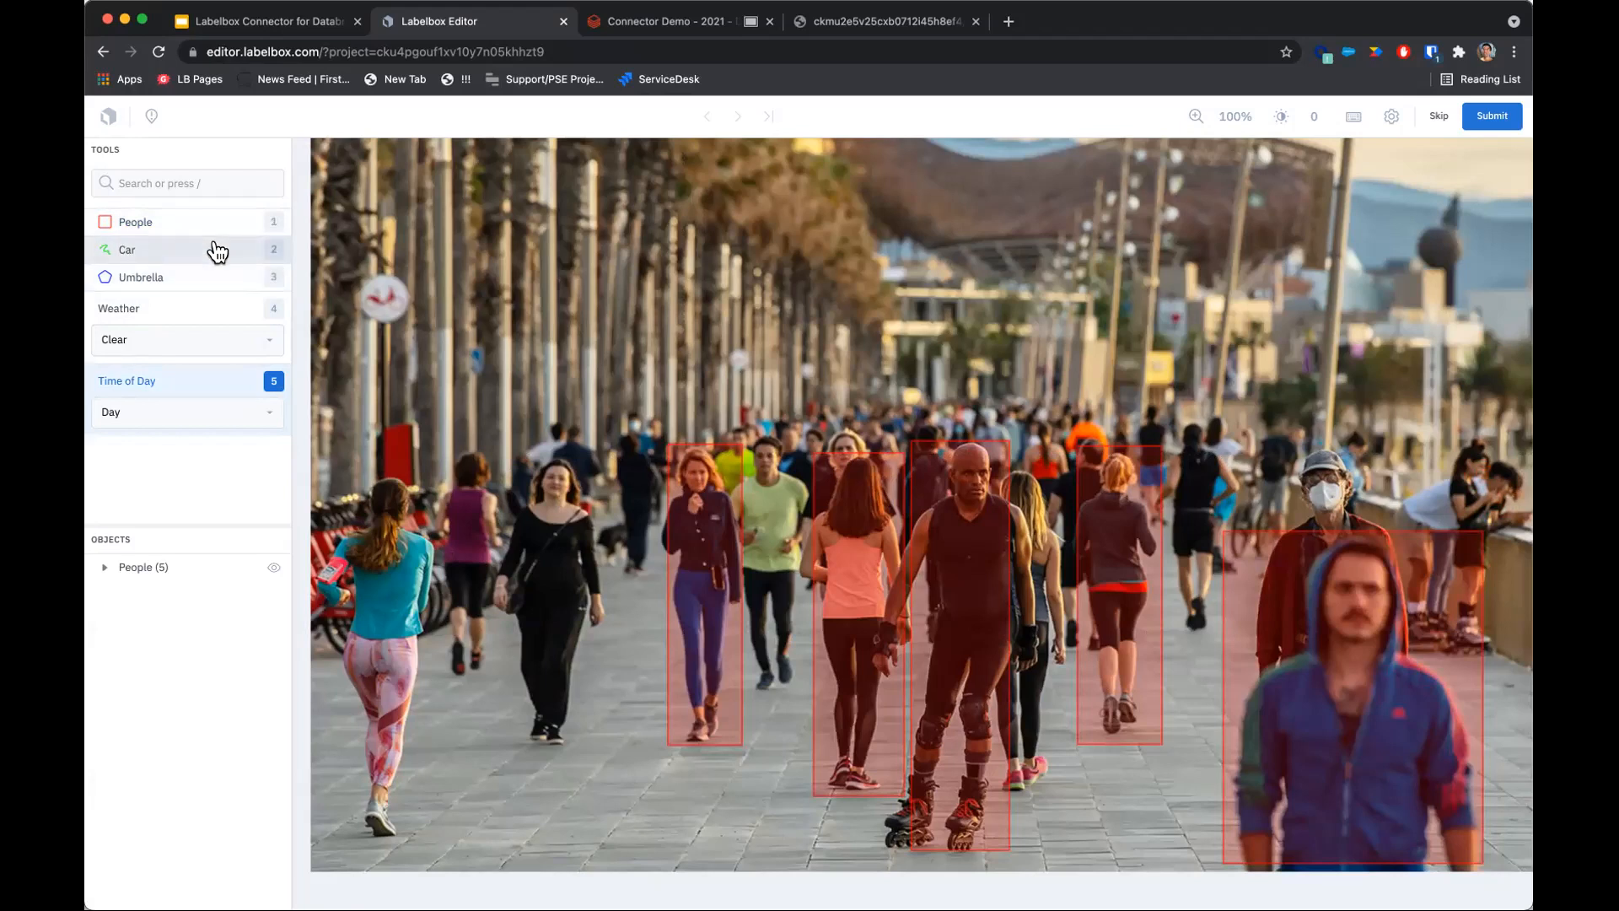
left_click(105, 573)
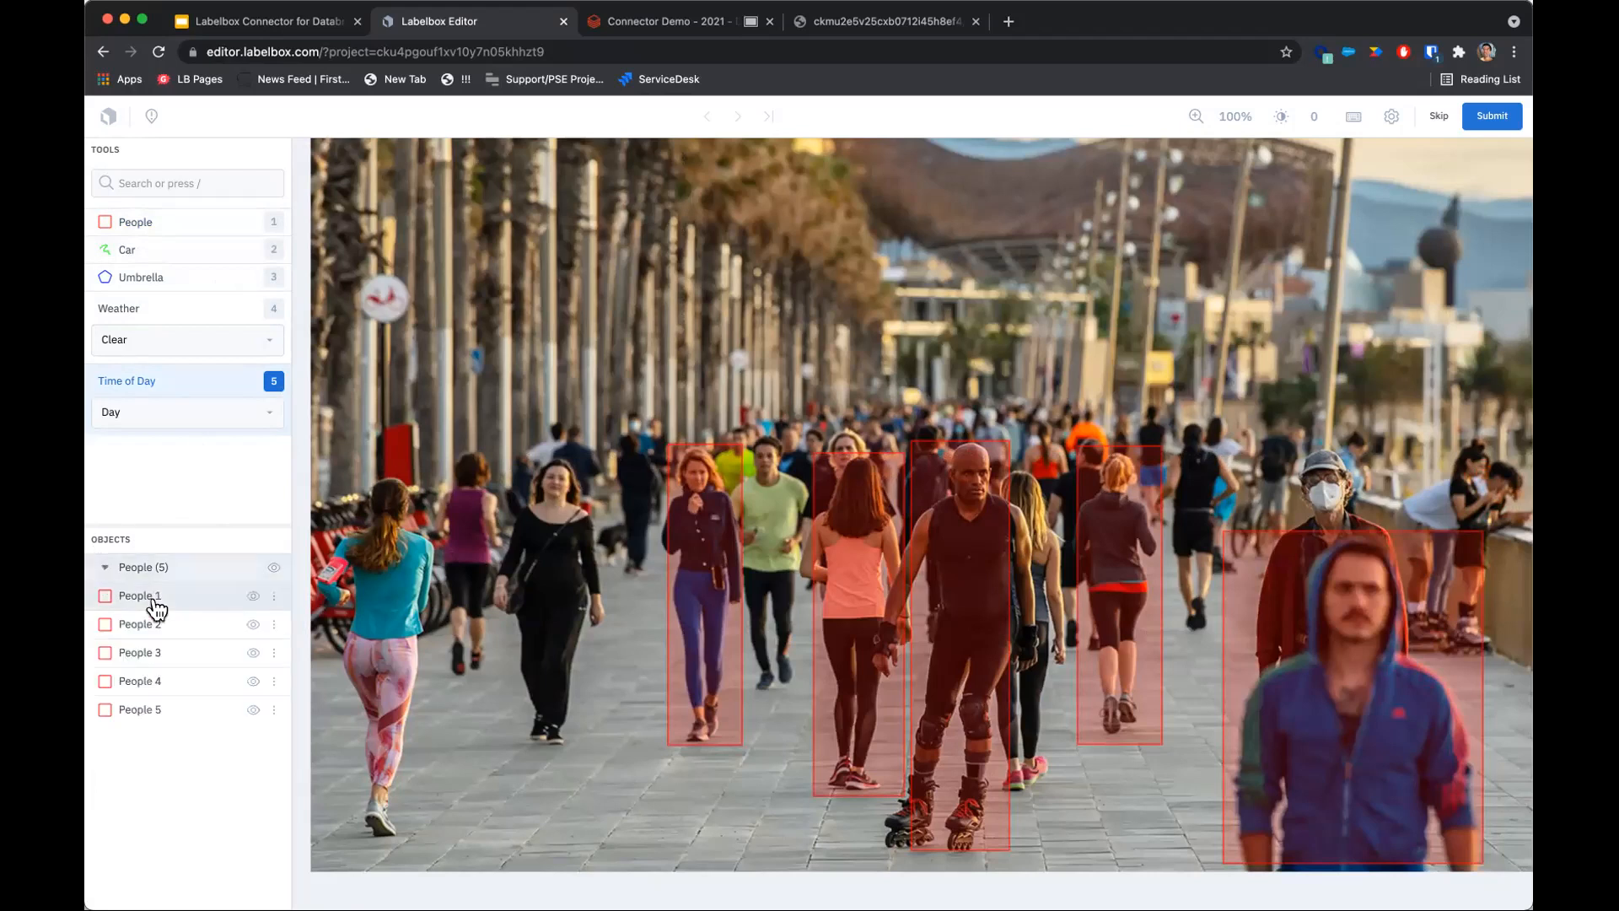
left_click(1491, 123)
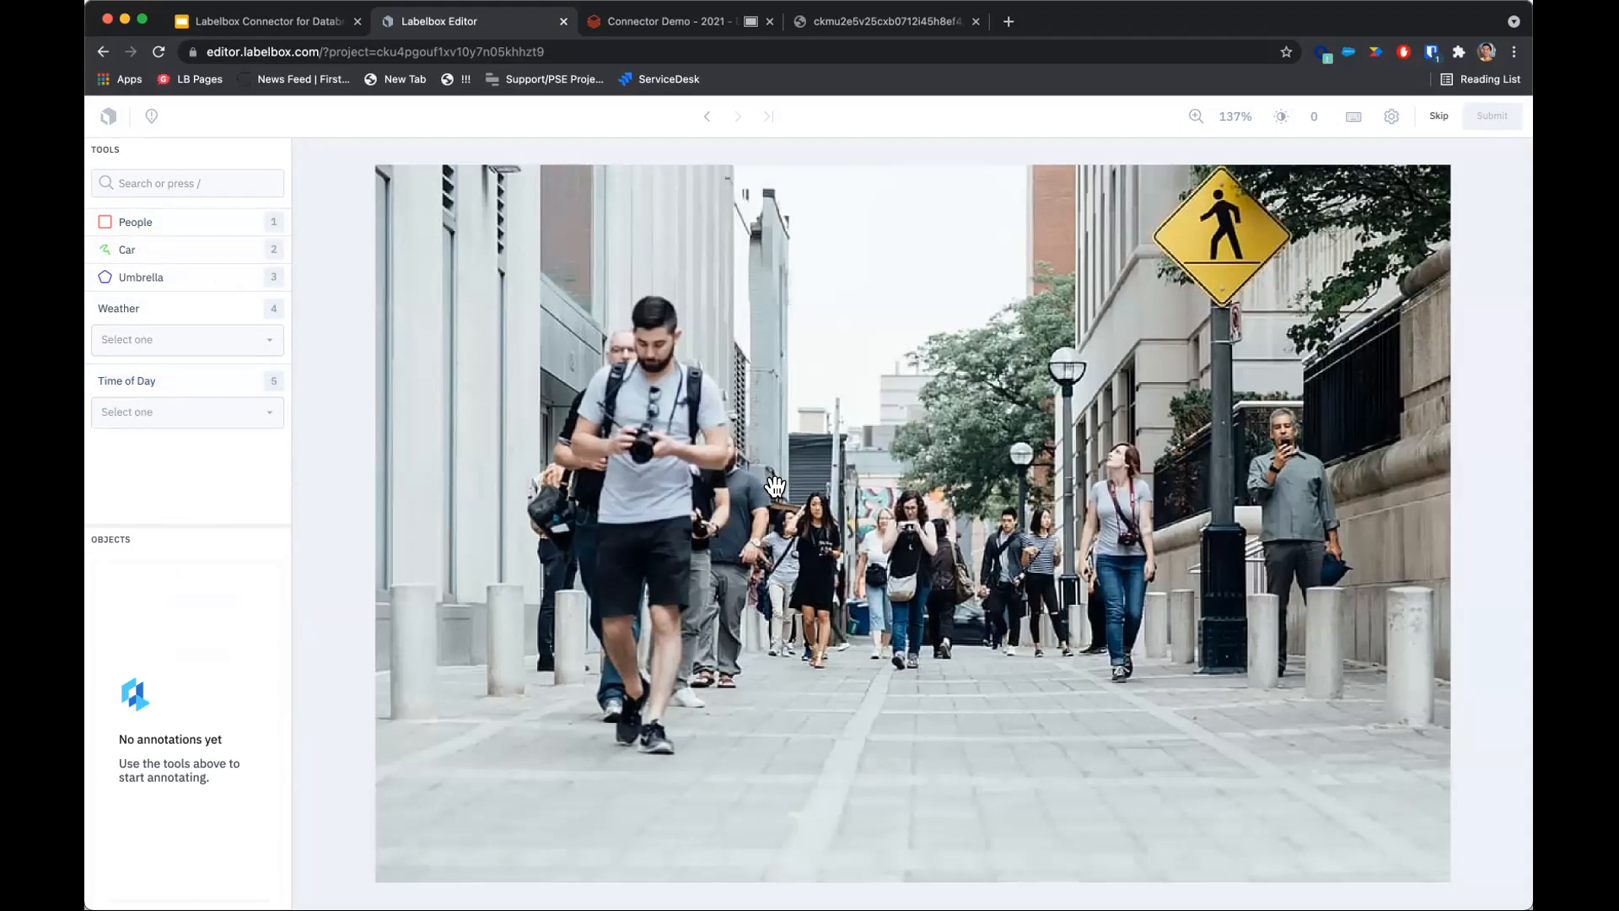
Draw People bounding boxes around three pedestrians on the sidewalk image and submit it.
left_click(253, 232)
left_click_drag(589, 279, 739, 792)
key("1")
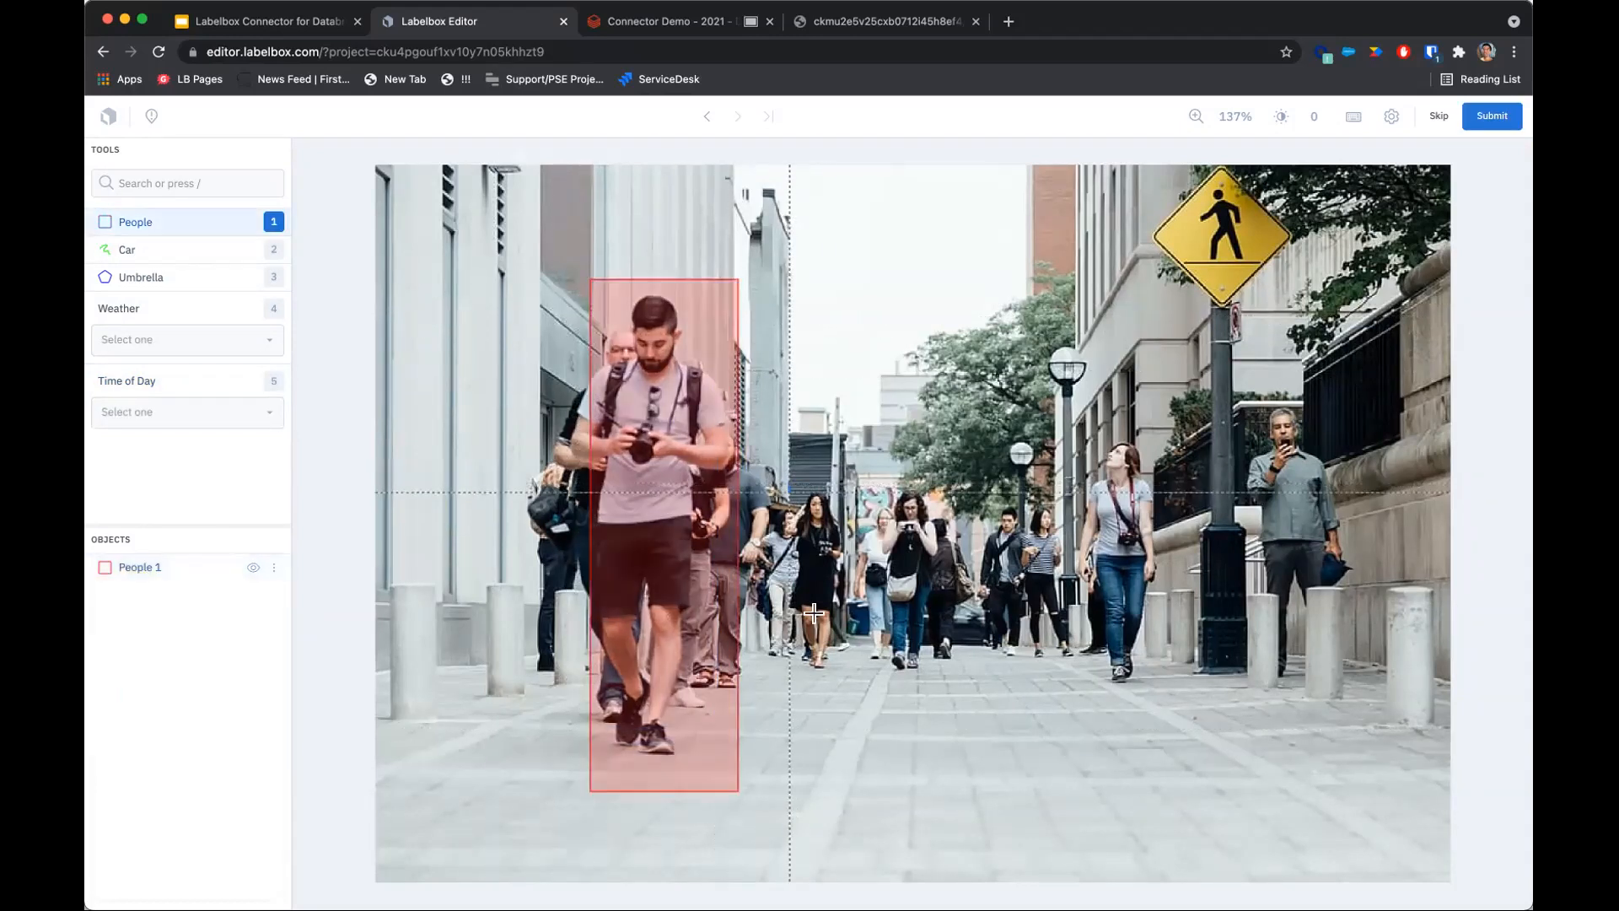
left_click_drag(789, 482, 850, 696)
key("1")
left_click_drag(880, 485, 934, 668)
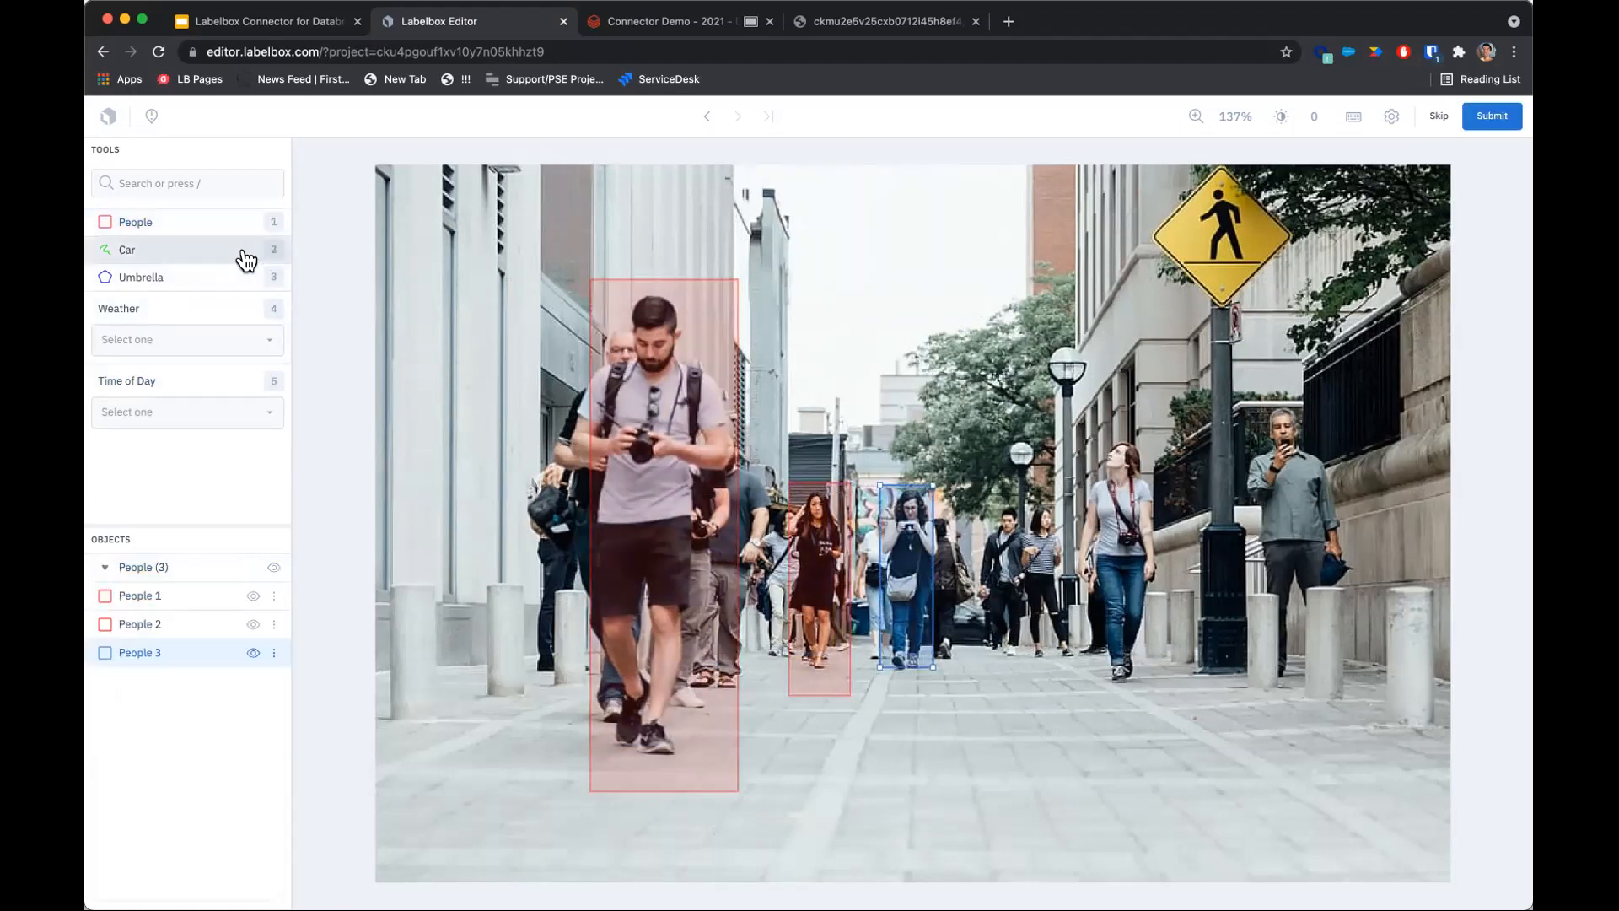
left_click(1480, 120)
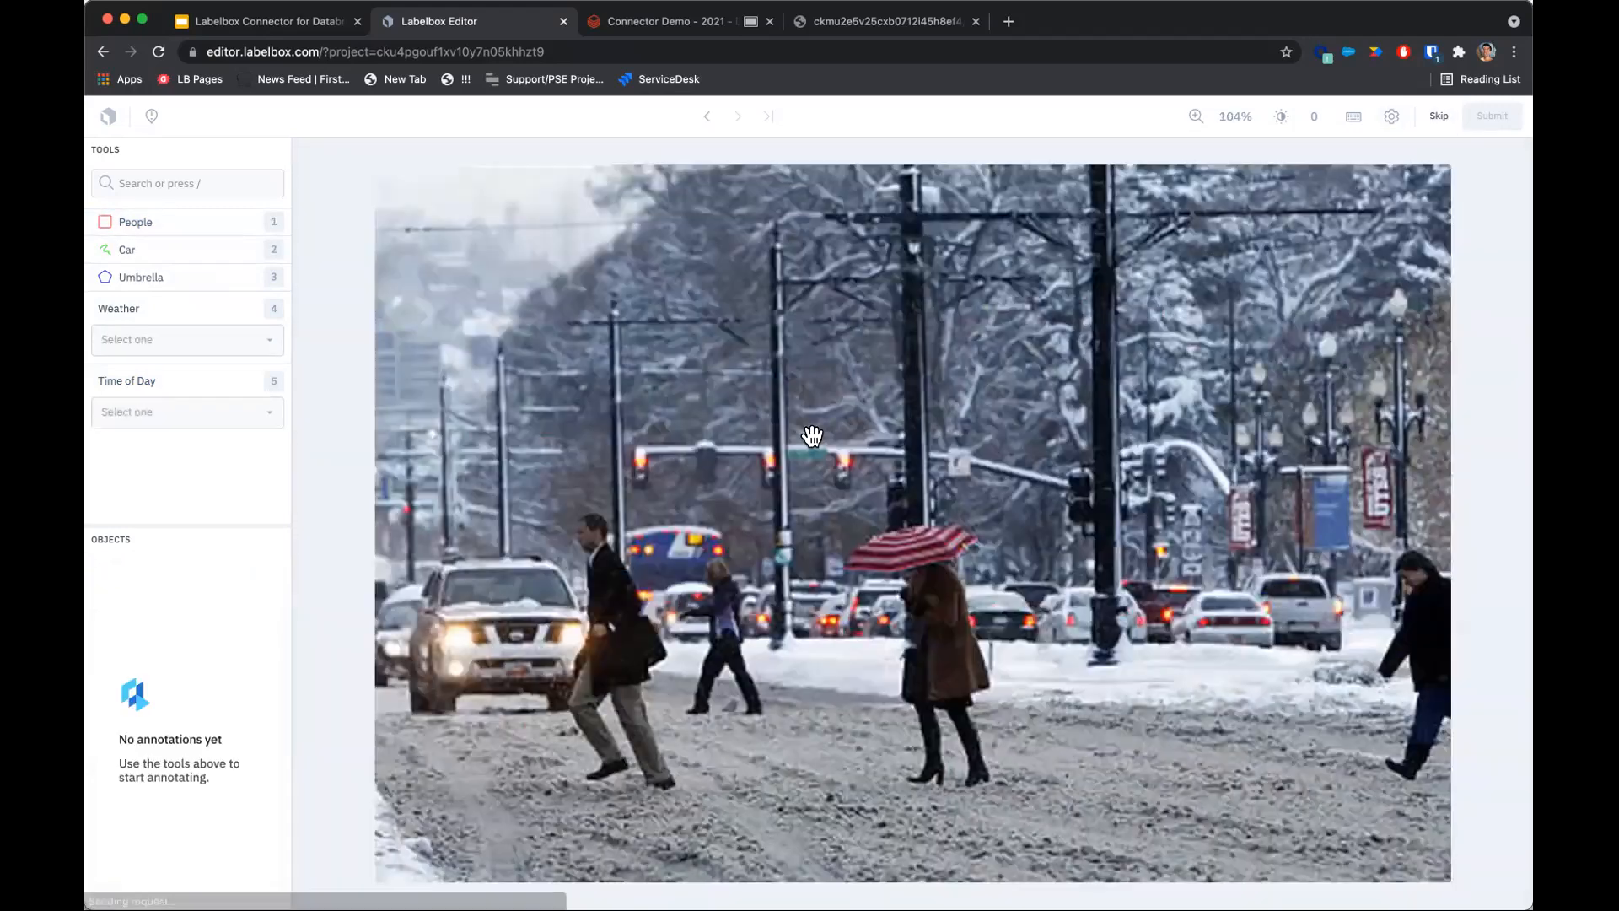
Trace a Car segmentation outline around the white SUV on the snowy street image.
left_click(195, 251)
scroll(489, 618, "up", 5)
scroll(615, 535, "up", 3)
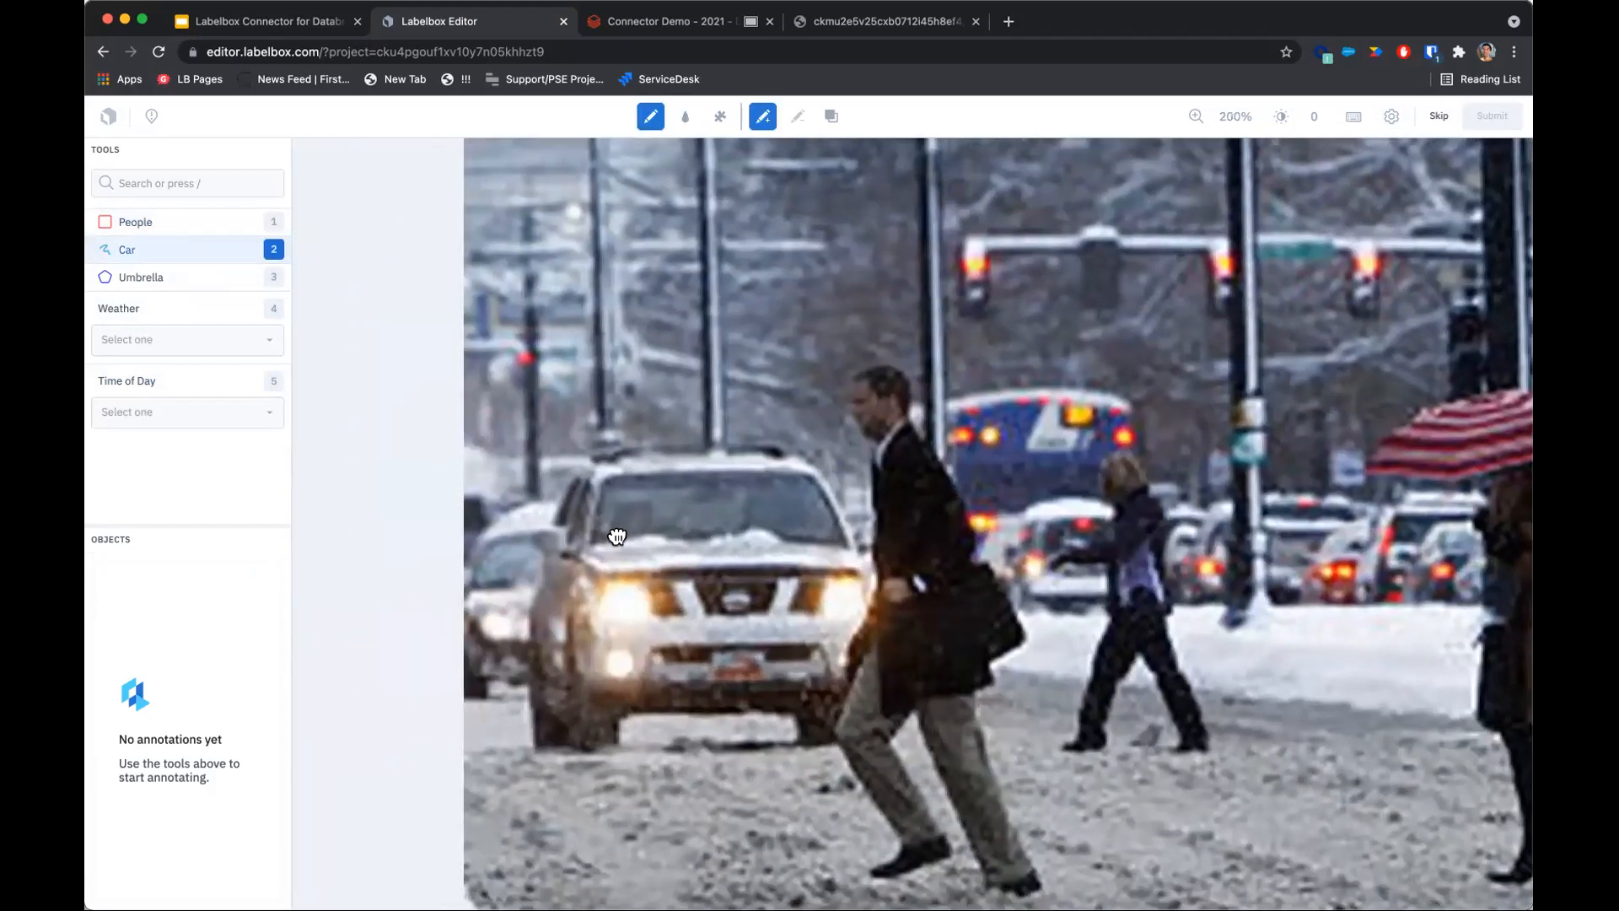
scroll(591, 472, "up", 2)
mouse_move(627, 441)
left_mouse_down()
mouse_move(504, 607)
mouse_move(532, 640)
mouse_move(535, 696)
mouse_move(491, 755)
mouse_move(505, 727)
mouse_move(512, 857)
mouse_move(481, 662)
left_mouse_up()
left_click(502, 861)
left_click(441, 830)
left_click(599, 829)
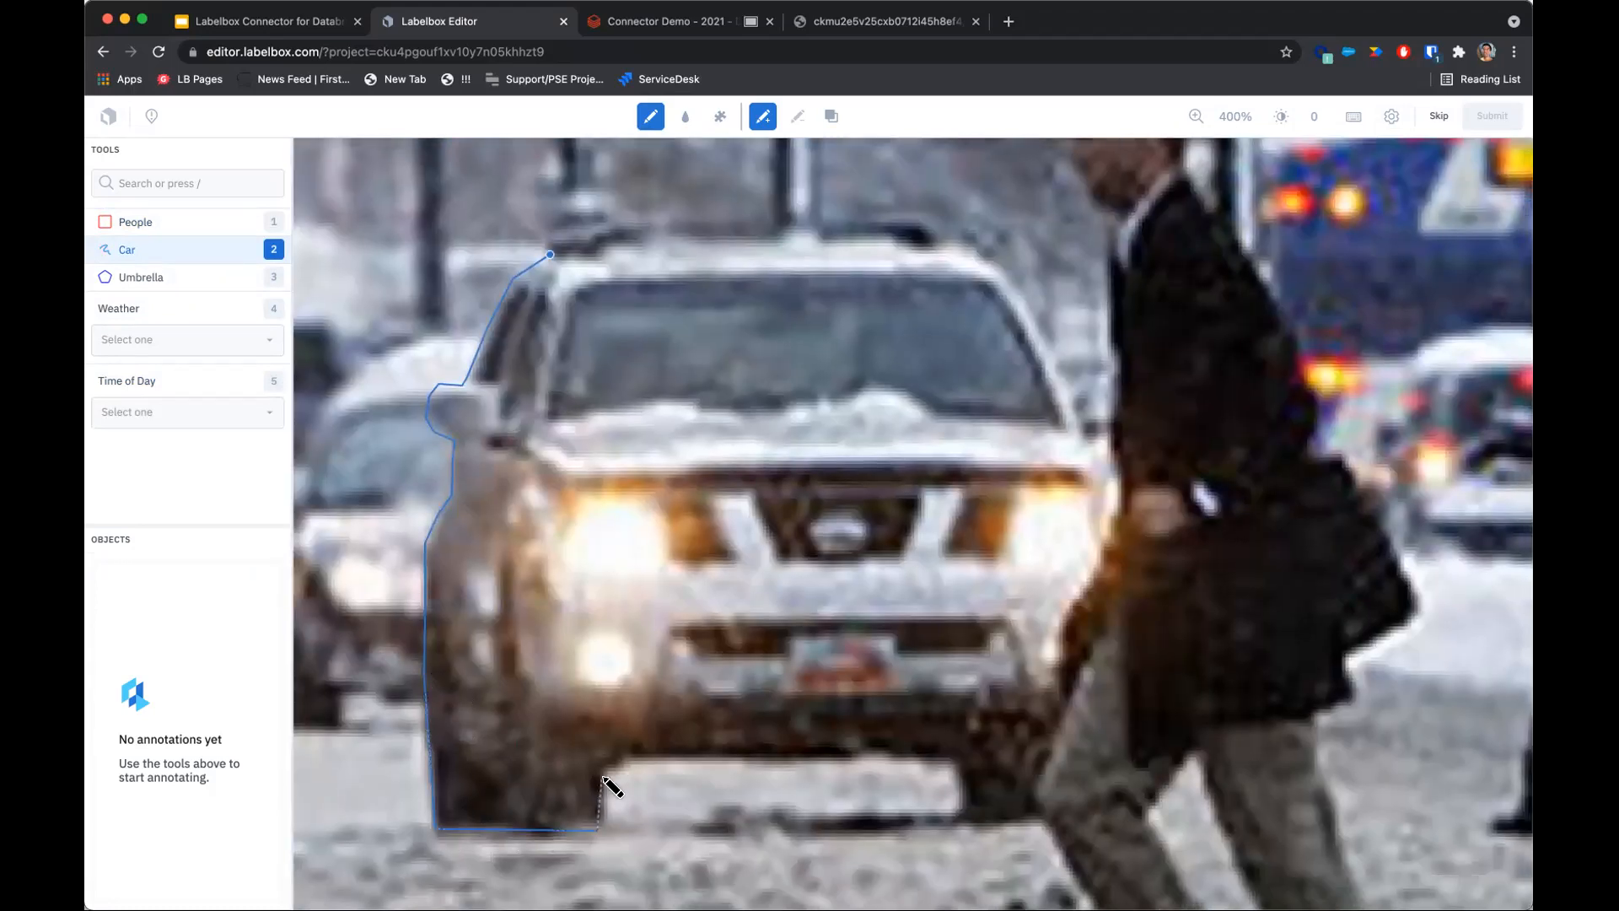
mouse_move(623, 770)
left_mouse_down()
mouse_move(958, 759)
mouse_move(960, 815)
mouse_move(1030, 820)
mouse_move(1059, 698)
mouse_move(550, 256)
mouse_move(604, 228)
mouse_move(737, 206)
mouse_move(600, 484)
mouse_move(498, 271)
mouse_move(604, 243)
mouse_move(1050, 250)
mouse_move(1004, 602)
mouse_move(553, 427)
mouse_move(497, 240)
left_mouse_up()
scroll(606, 243, "up", 5)
scroll(792, 368, "right", 5)
left_click(537, 426)
key("space")
Brush over the SUV's windshield and hood to fill the gaps in the Car mask.
left_click_drag(1138, 602, 892, 530)
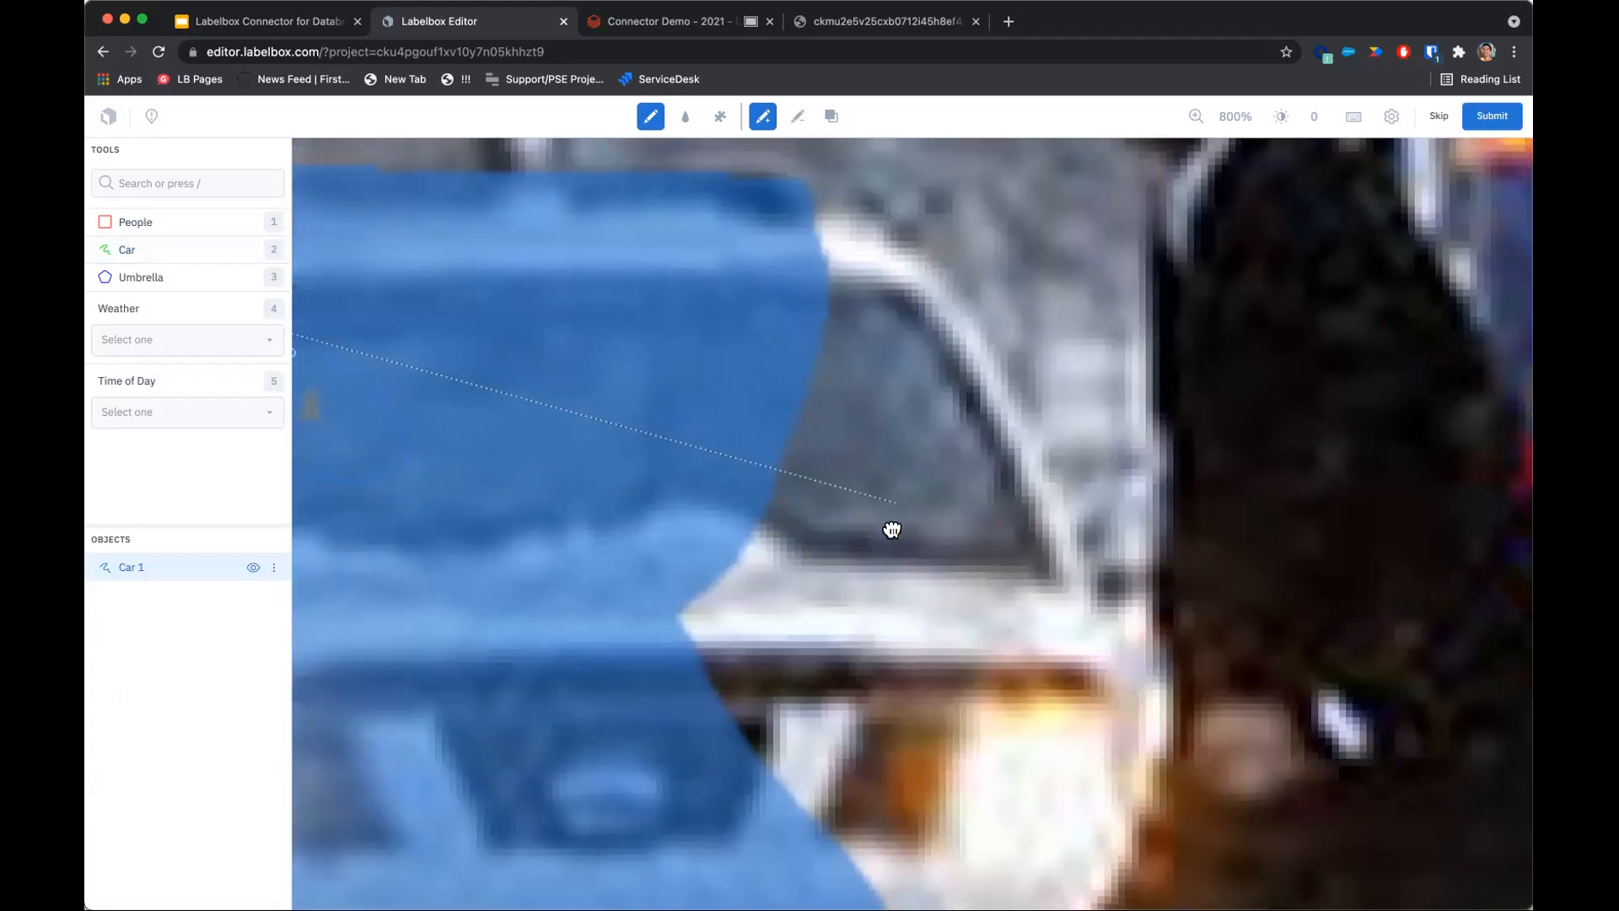
mouse_move(667, 546)
left_mouse_down()
mouse_move(608, 596)
mouse_move(779, 607)
left_mouse_up()
left_click(835, 432)
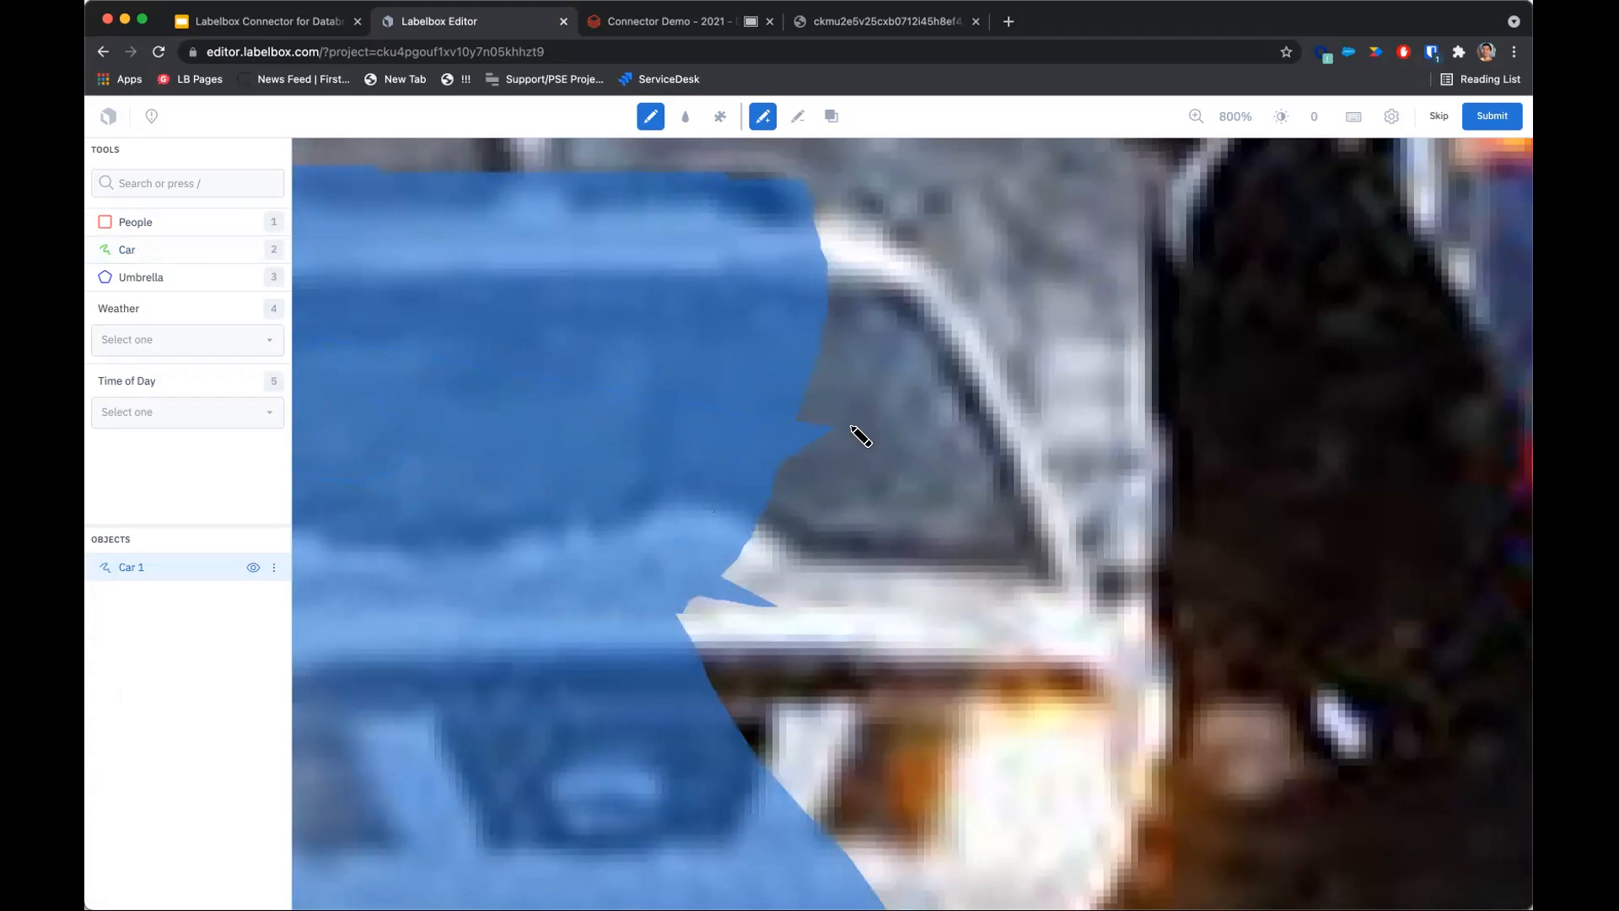
mouse_move(806, 201)
left_mouse_down()
mouse_move(890, 239)
mouse_move(956, 312)
mouse_move(1080, 522)
mouse_move(1095, 580)
mouse_move(1137, 585)
left_mouse_up()
mouse_move(1161, 629)
left_mouse_down()
mouse_move(1174, 675)
mouse_move(723, 711)
mouse_move(726, 250)
mouse_move(801, 200)
left_mouse_up()
mouse_move(676, 582)
left_mouse_down()
mouse_move(689, 571)
mouse_move(666, 577)
left_mouse_up()
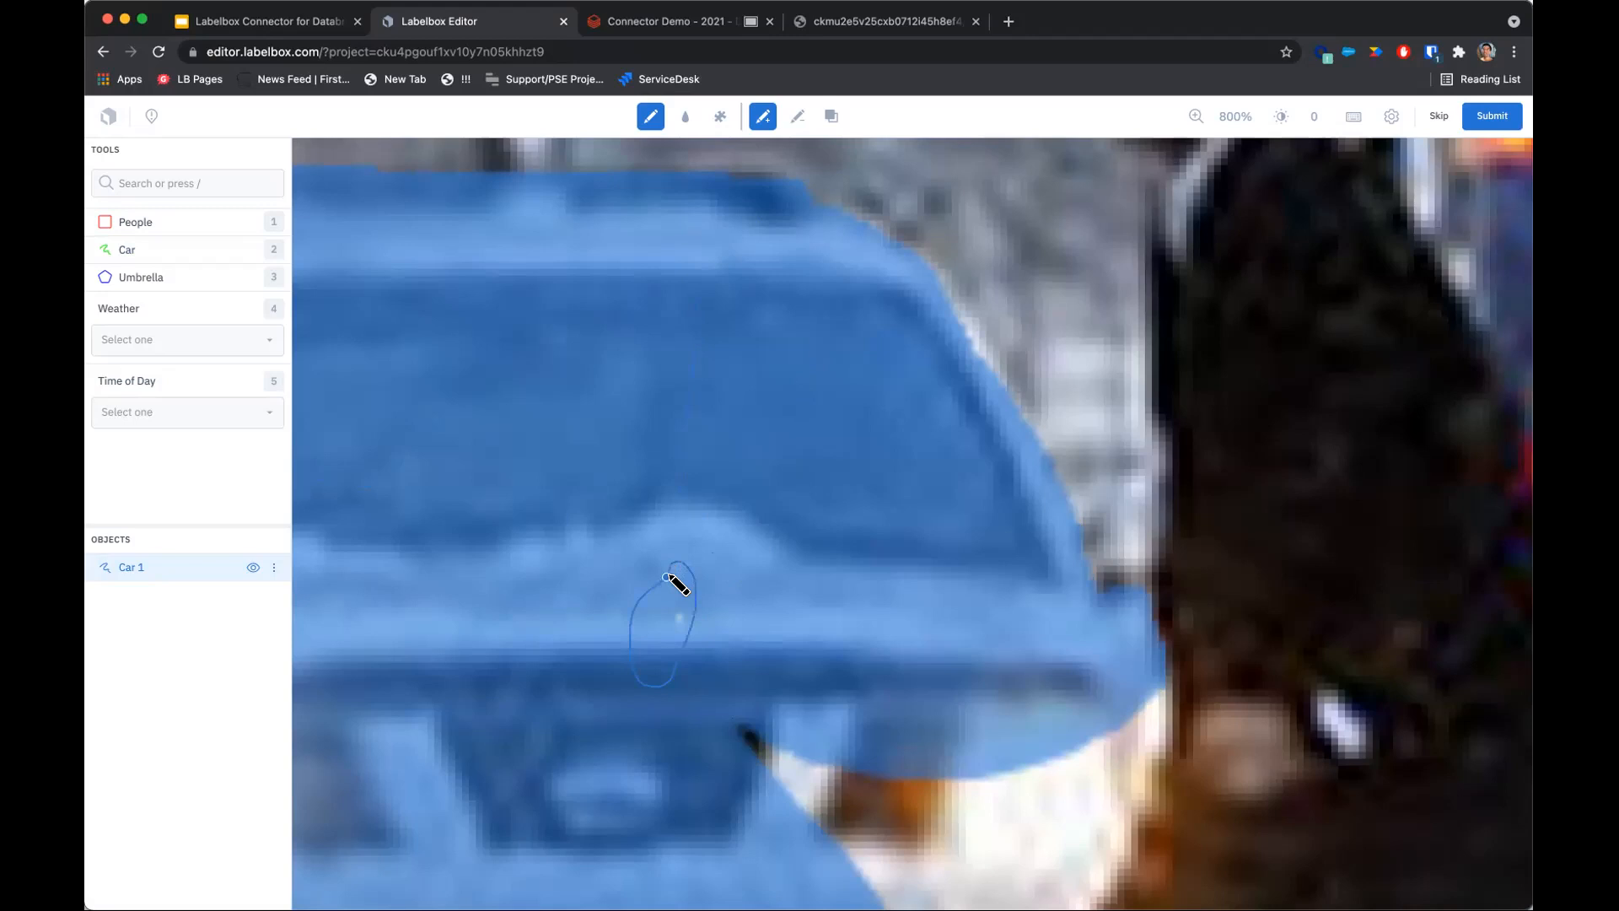
mouse_move(773, 644)
left_mouse_down()
mouse_move(788, 344)
mouse_move(850, 581)
left_mouse_up()
scroll(805, 397, "down", 5)
mouse_move(938, 622)
left_mouse_down()
mouse_move(999, 389)
mouse_move(851, 352)
mouse_move(781, 373)
left_mouse_up()
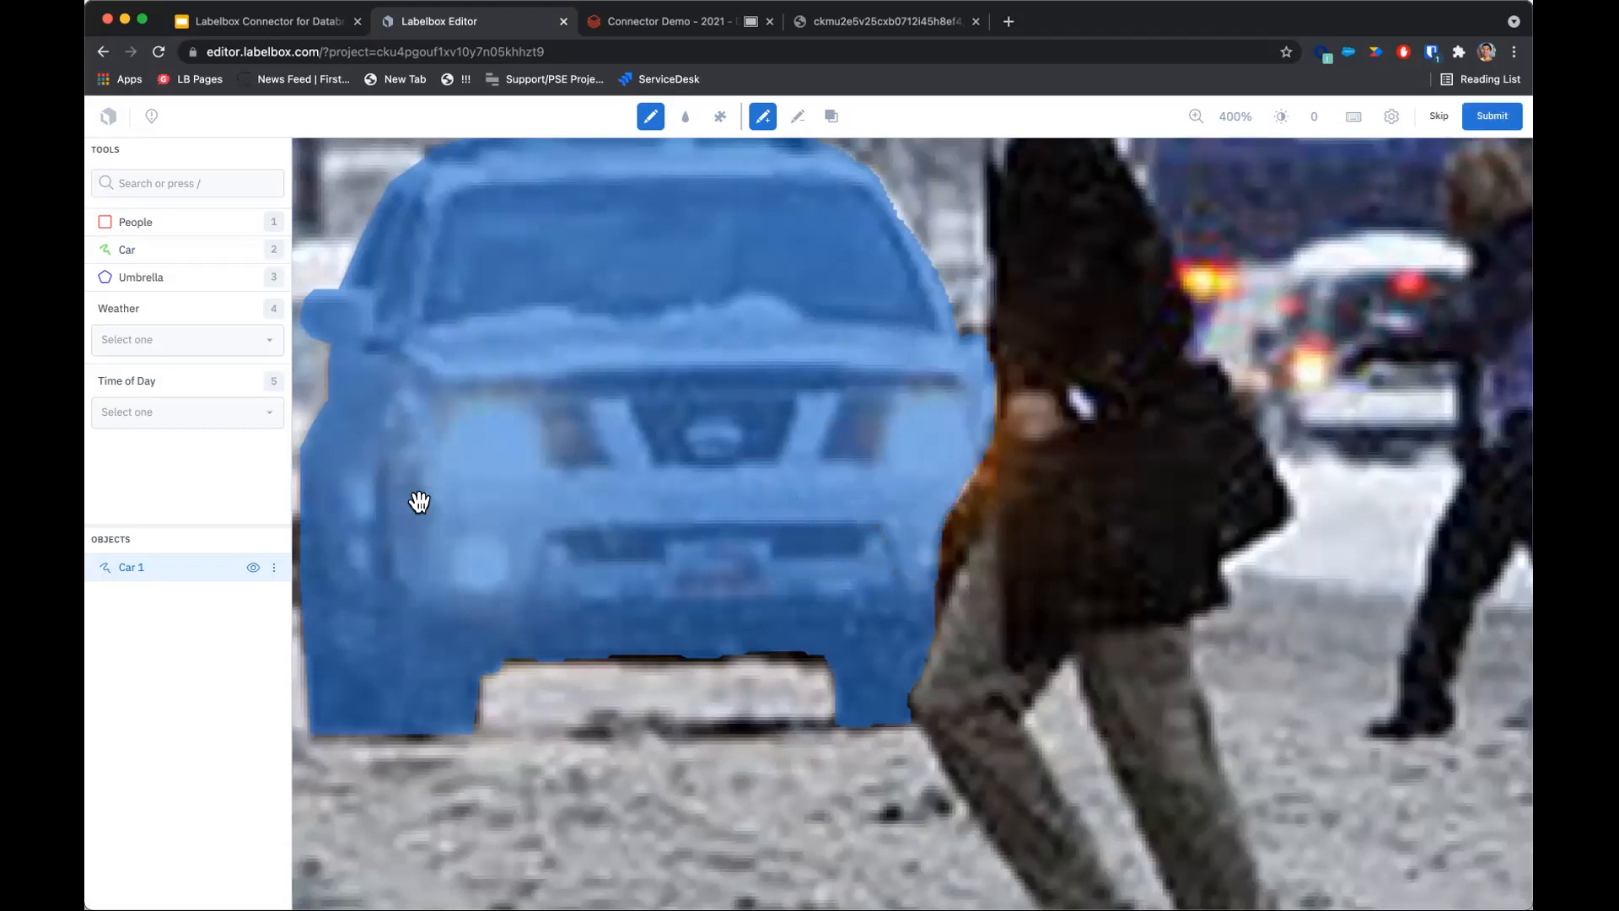
Add a thin strip to the Car mask along the SUV's lower edge between the front wheels.
left_click_drag(458, 530, 649, 481)
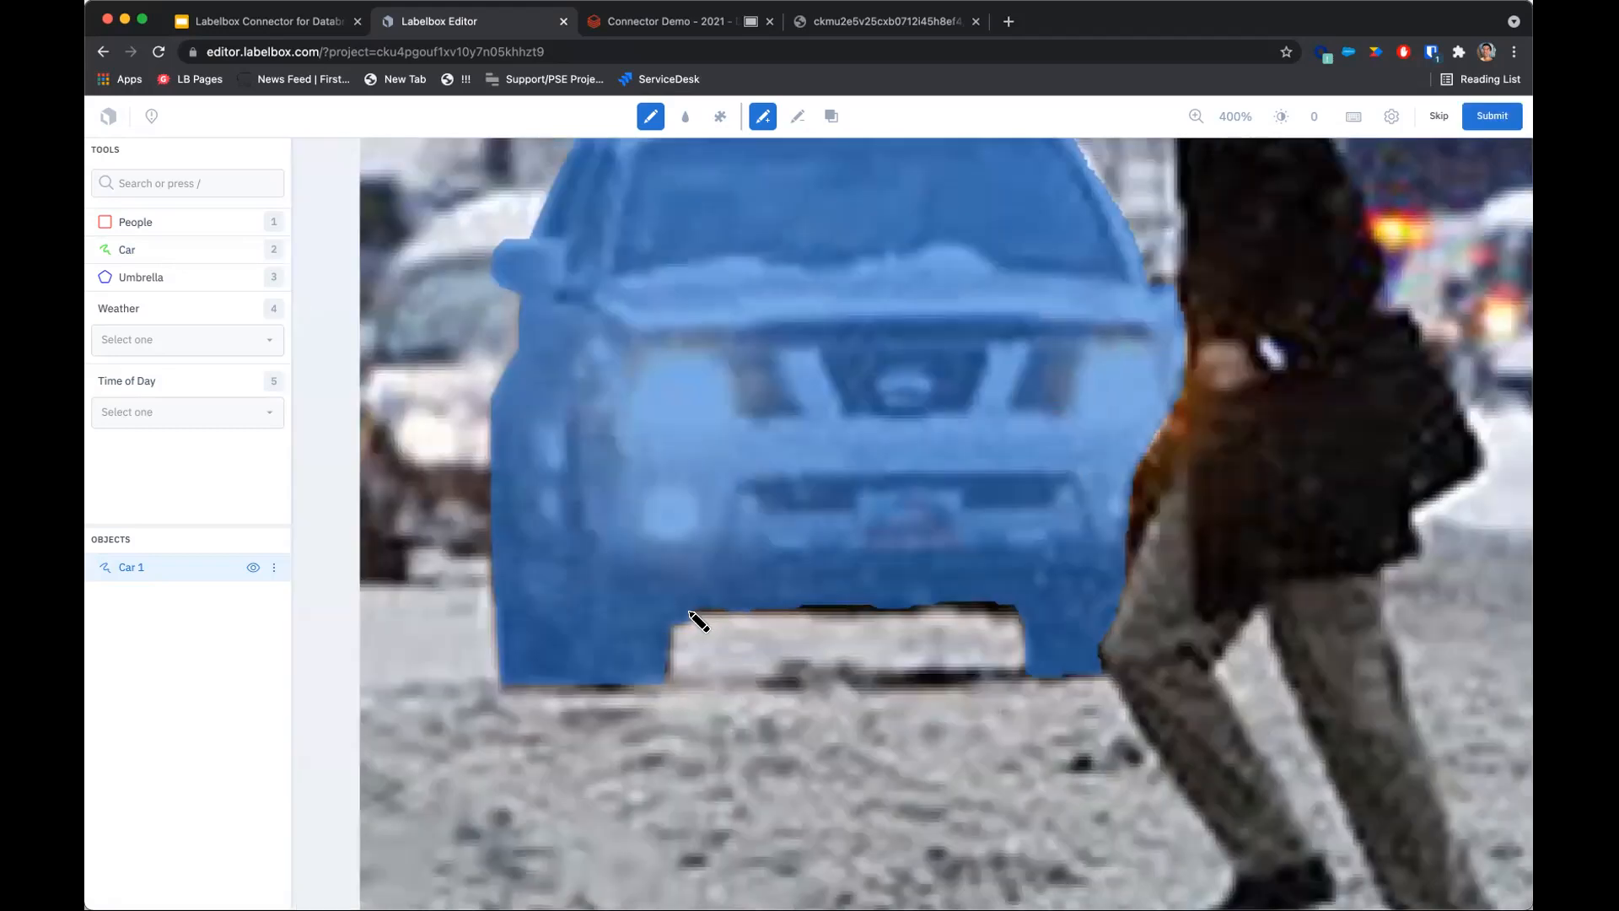
scroll(700, 626, "up", 3)
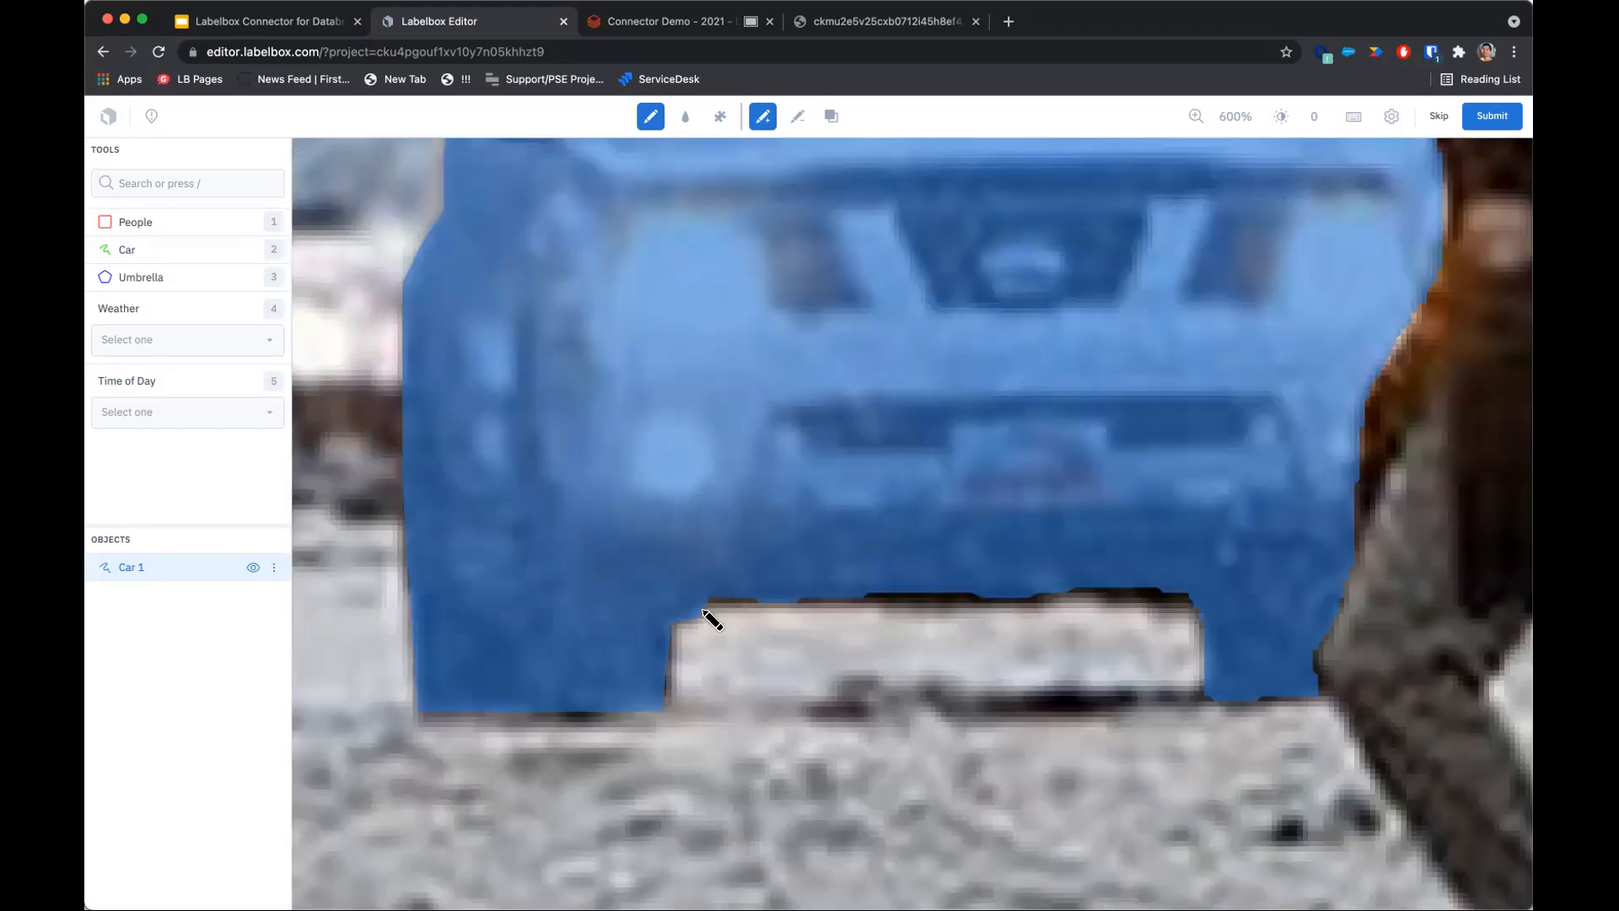
left_click_drag(700, 609, 1227, 604)
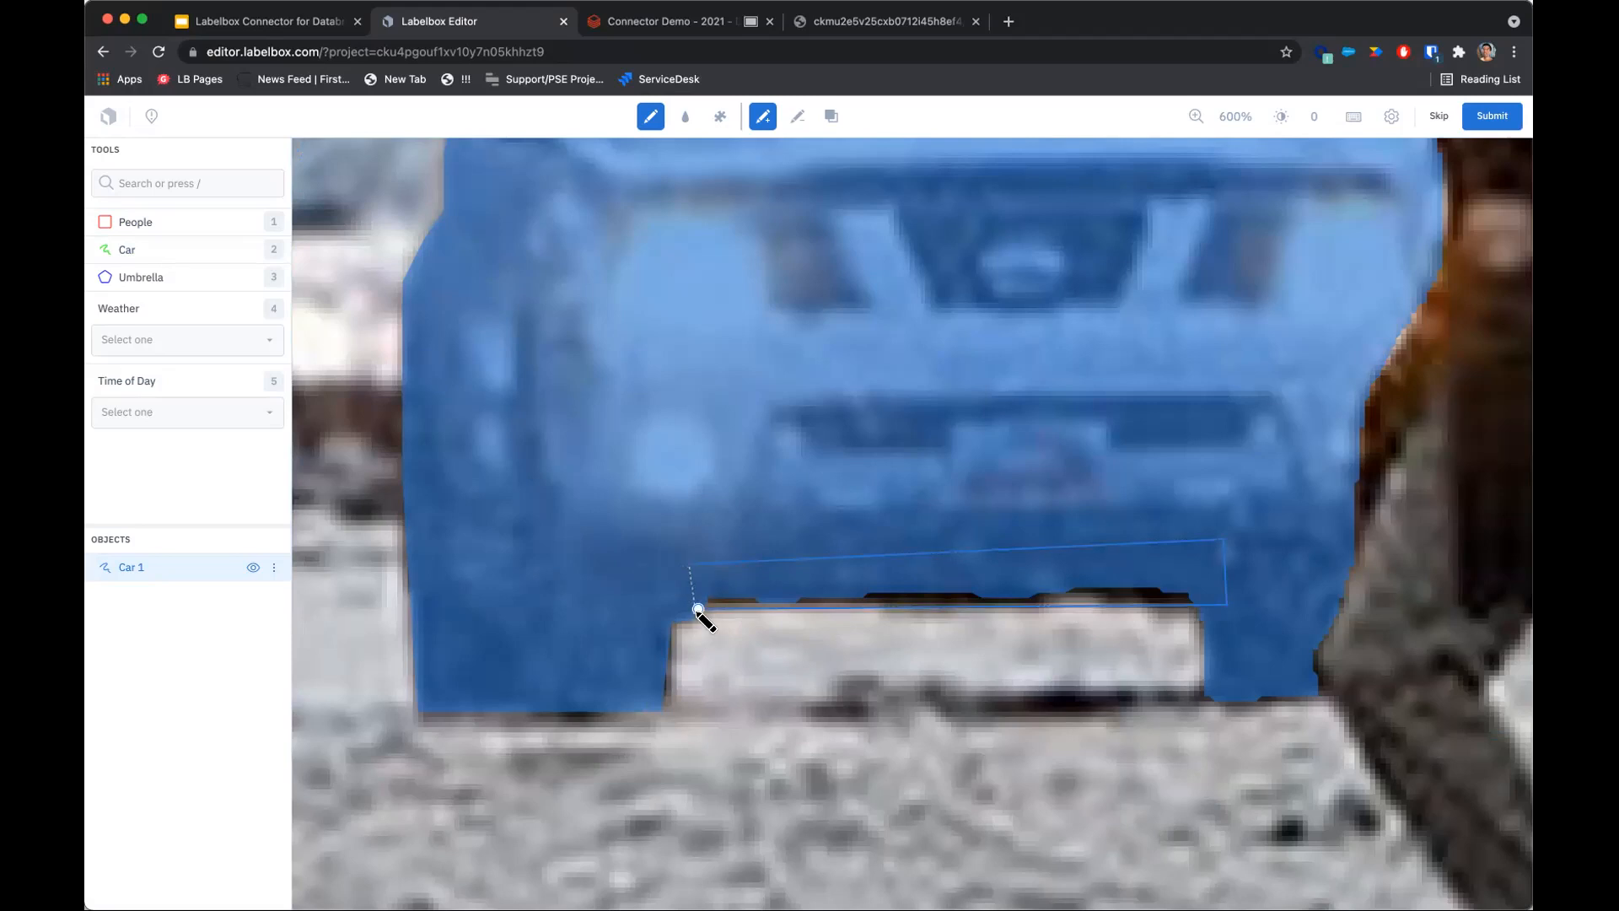
left_click(699, 609)
Trim the top edge of the Car mask along the SUV's roof with the erasing pen.
scroll(692, 670, "down", 6)
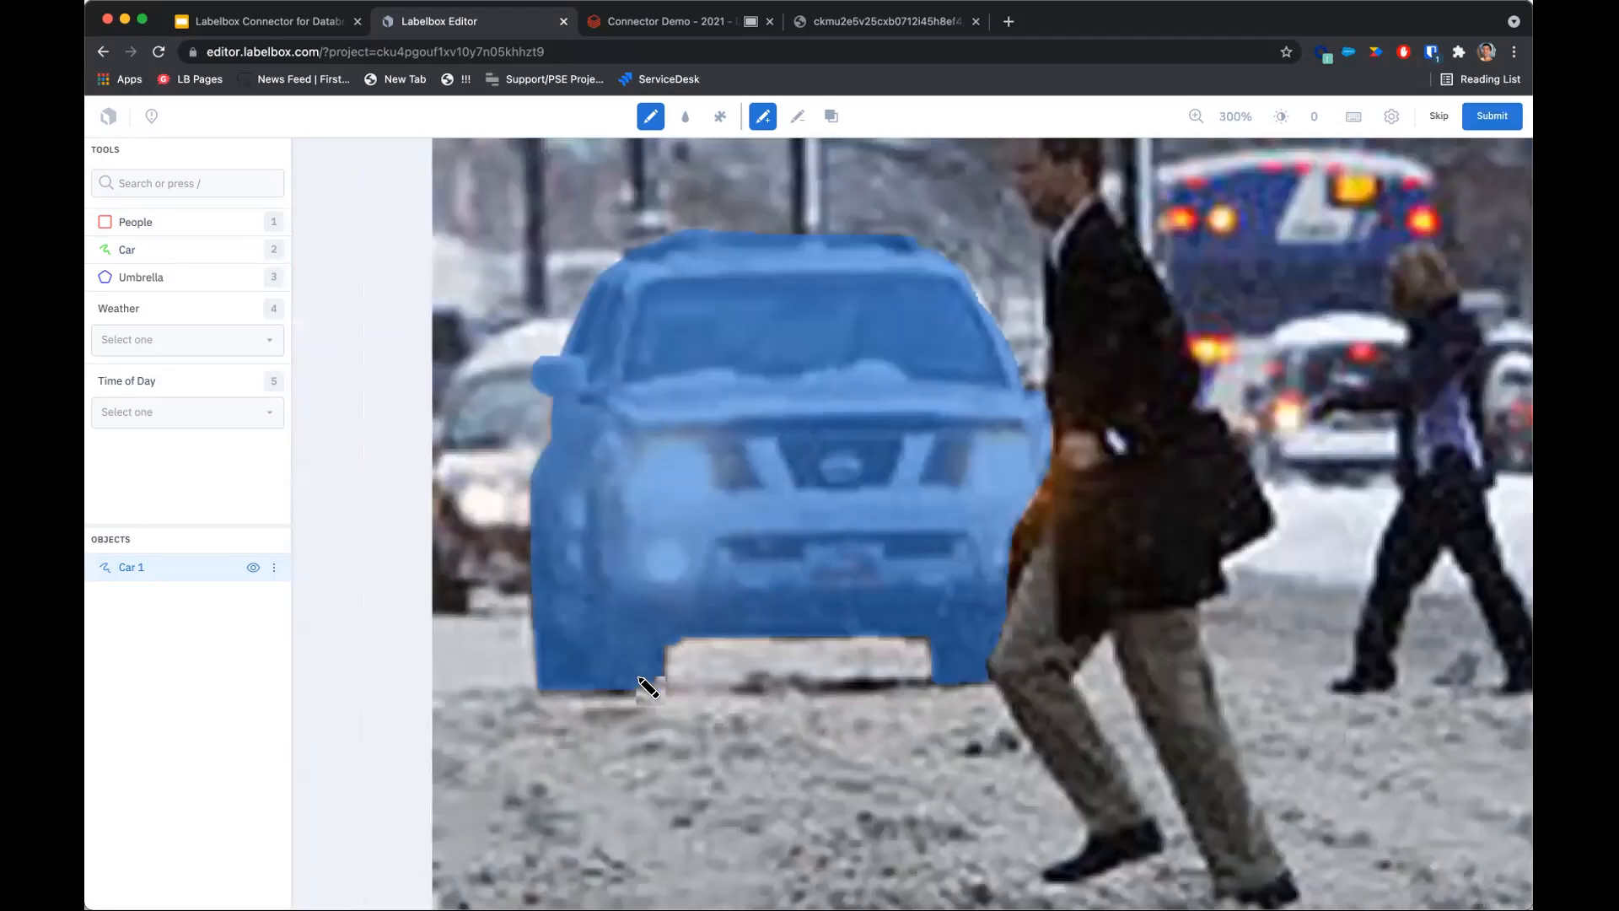
scroll(706, 503, "up", 1)
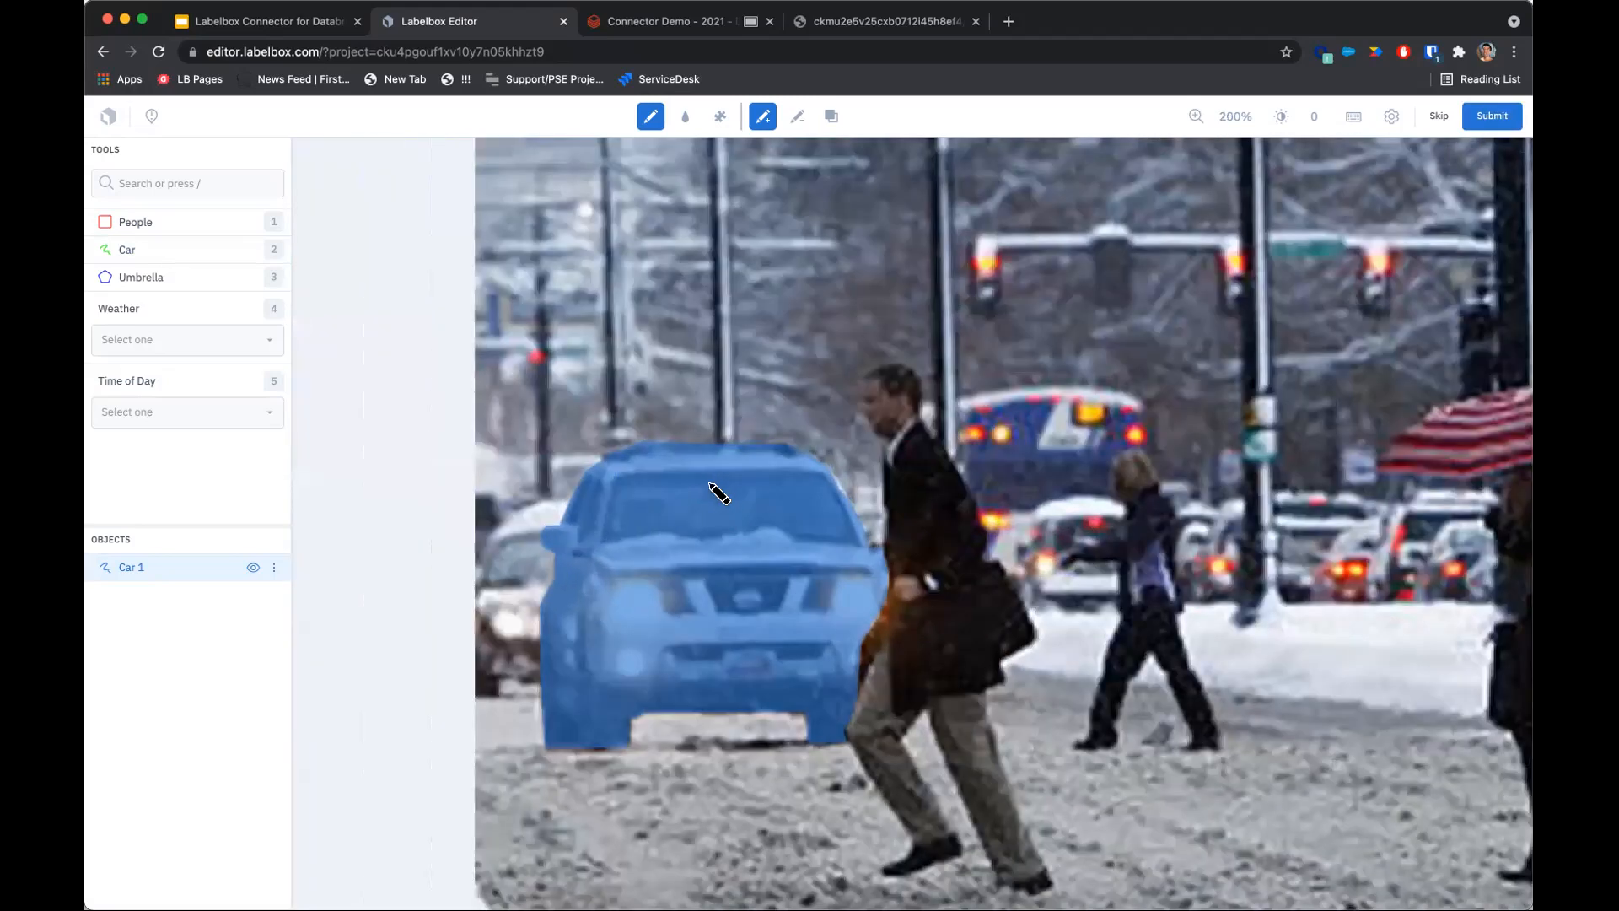
scroll(628, 469, "up", 2)
scroll(813, 520, "down", 2)
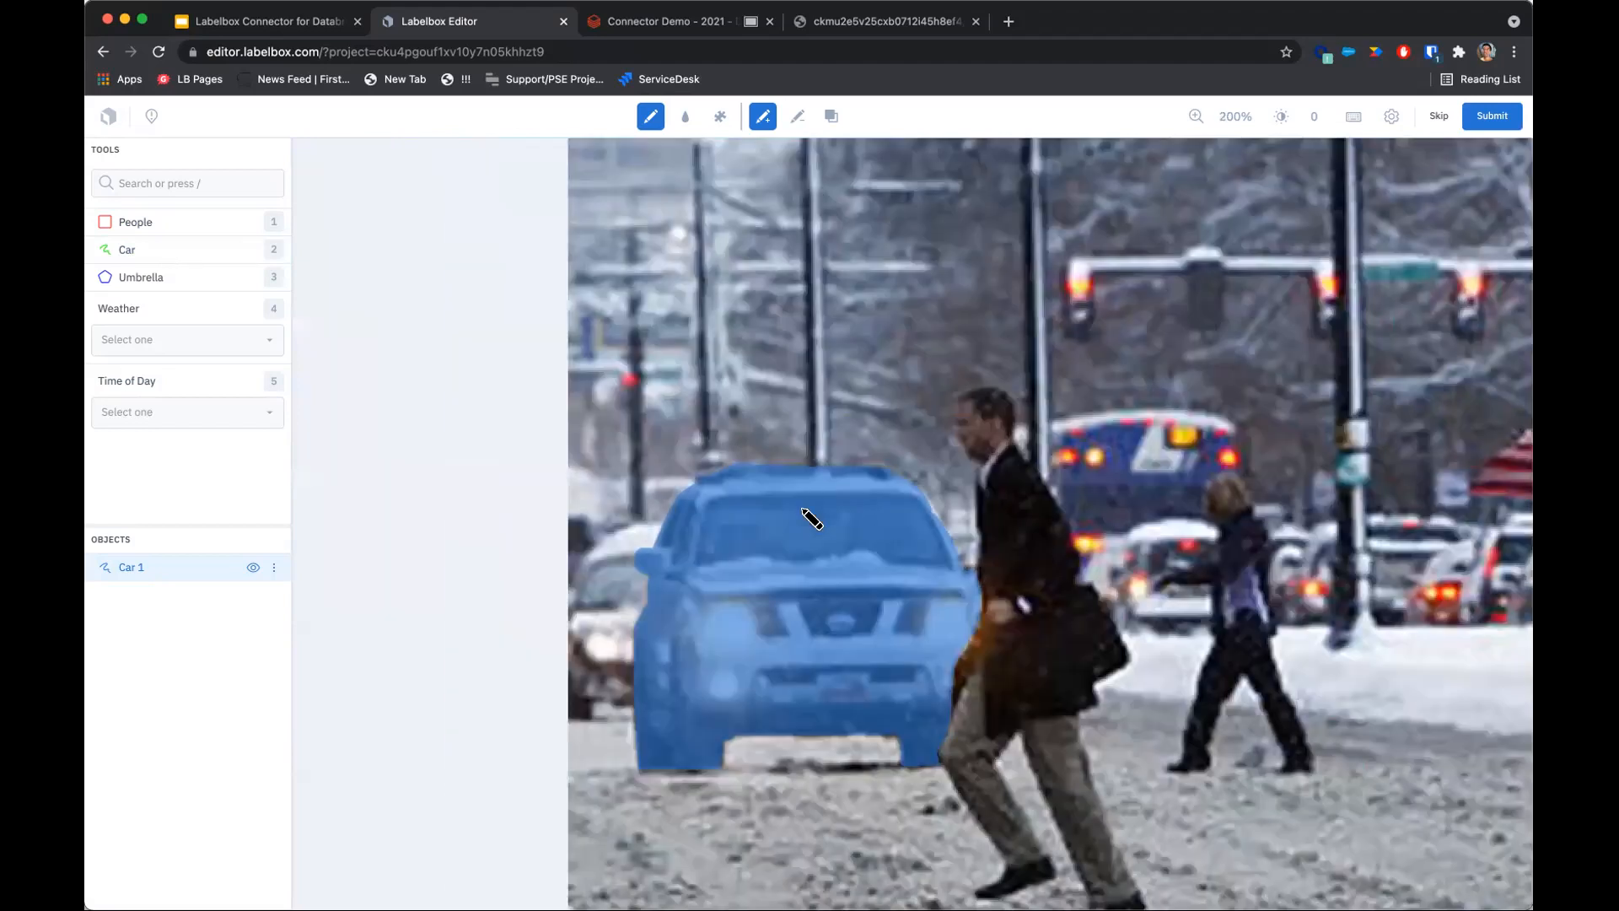
scroll(844, 567, "up", 1)
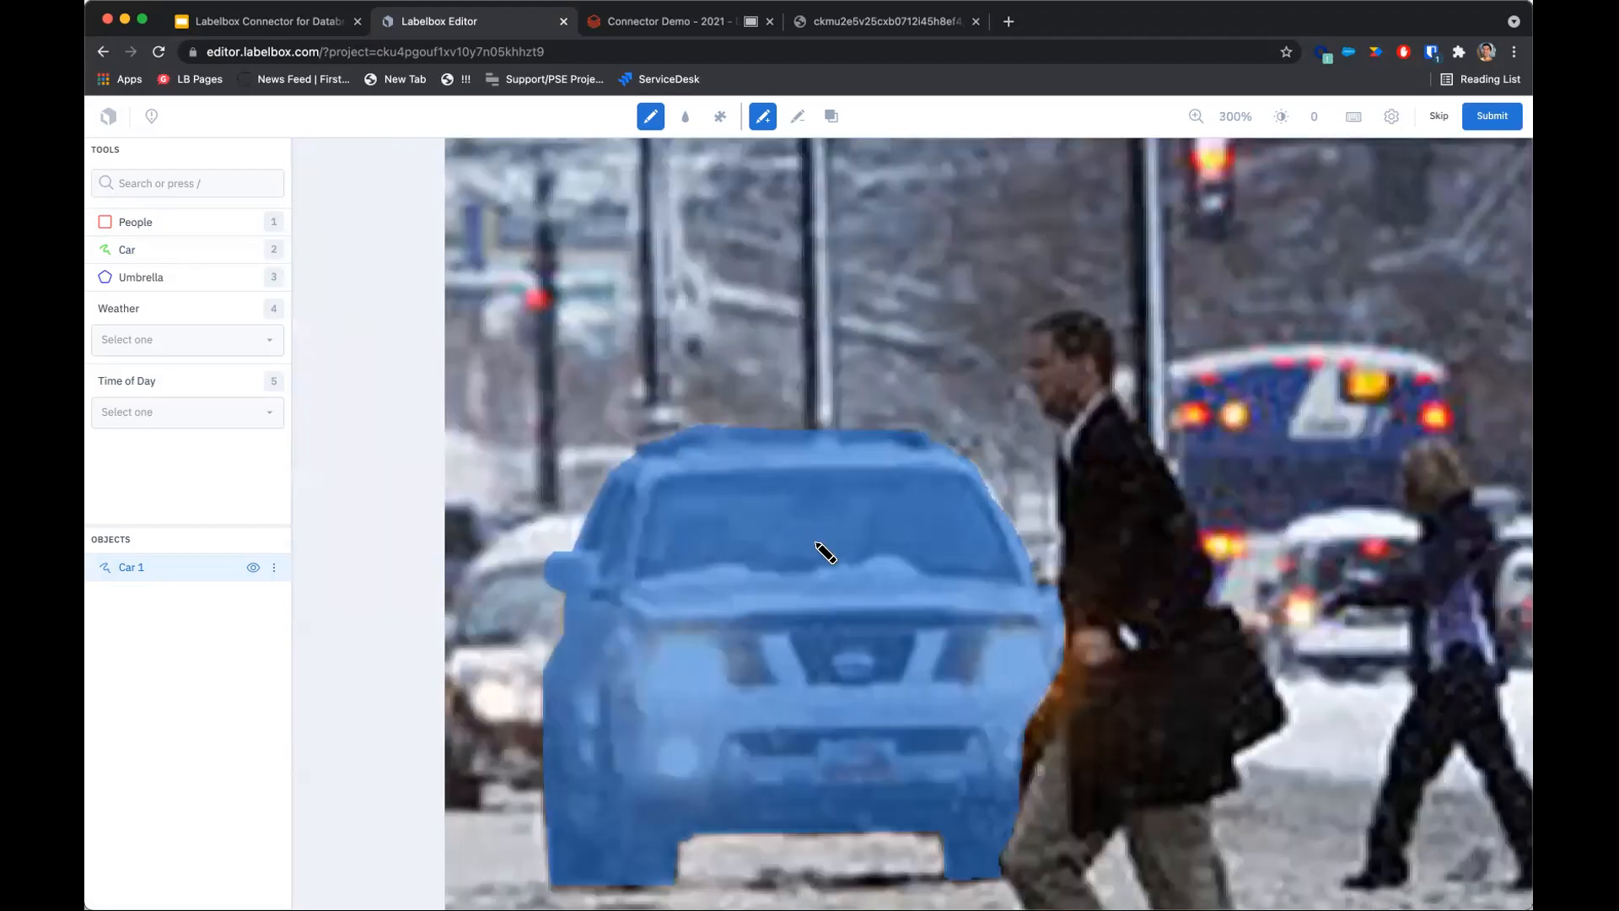
scroll(717, 474, "up", 3)
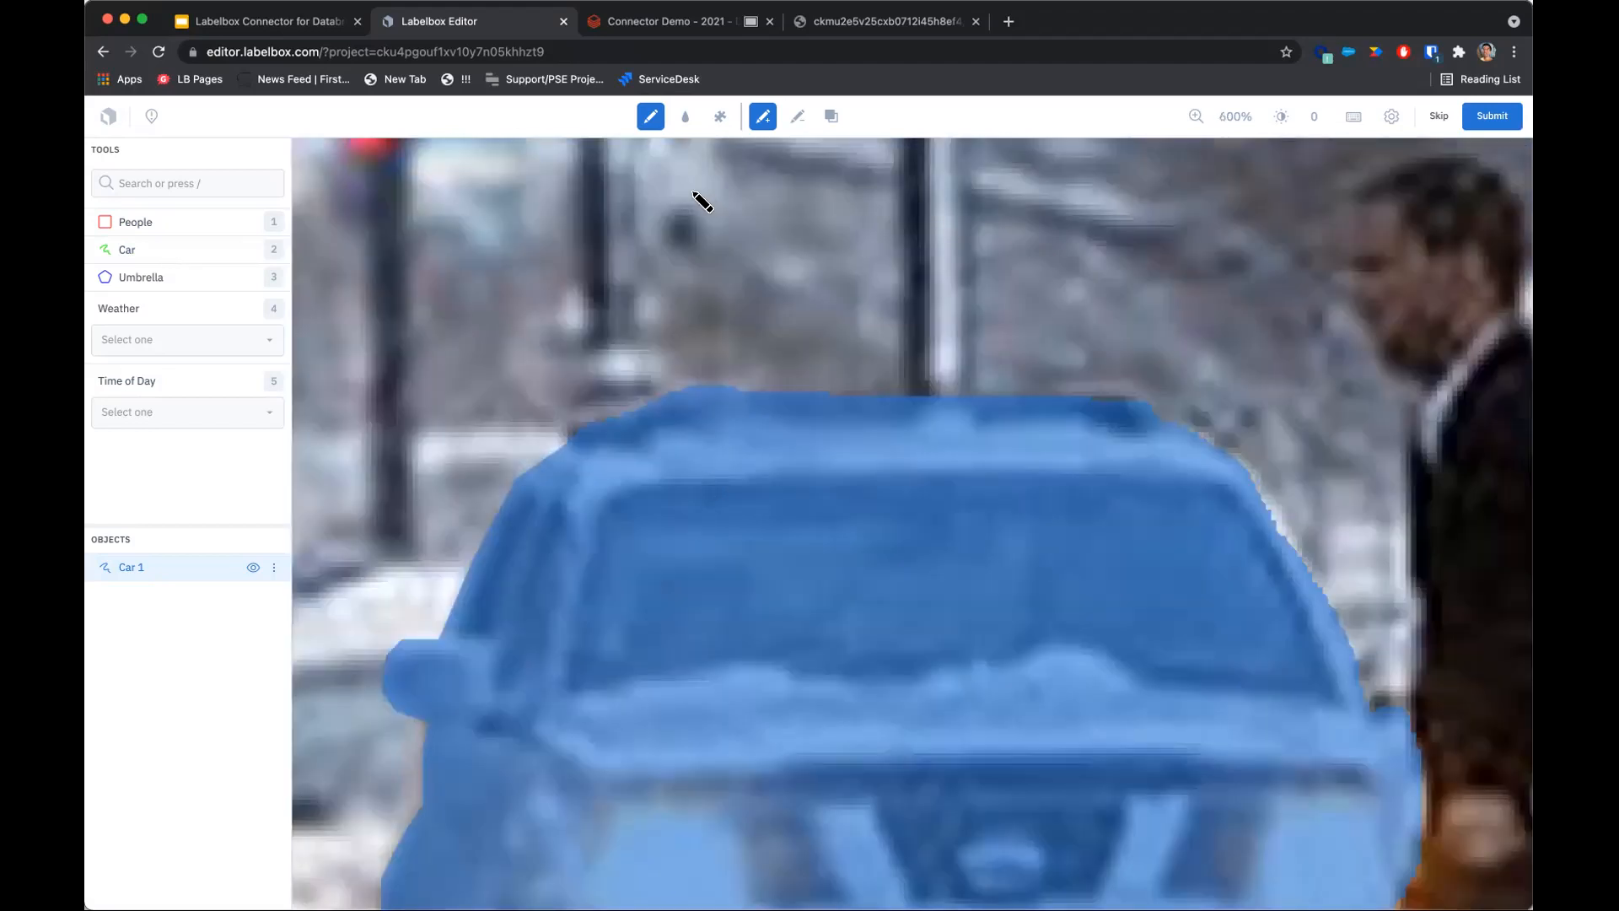
left_click(797, 117)
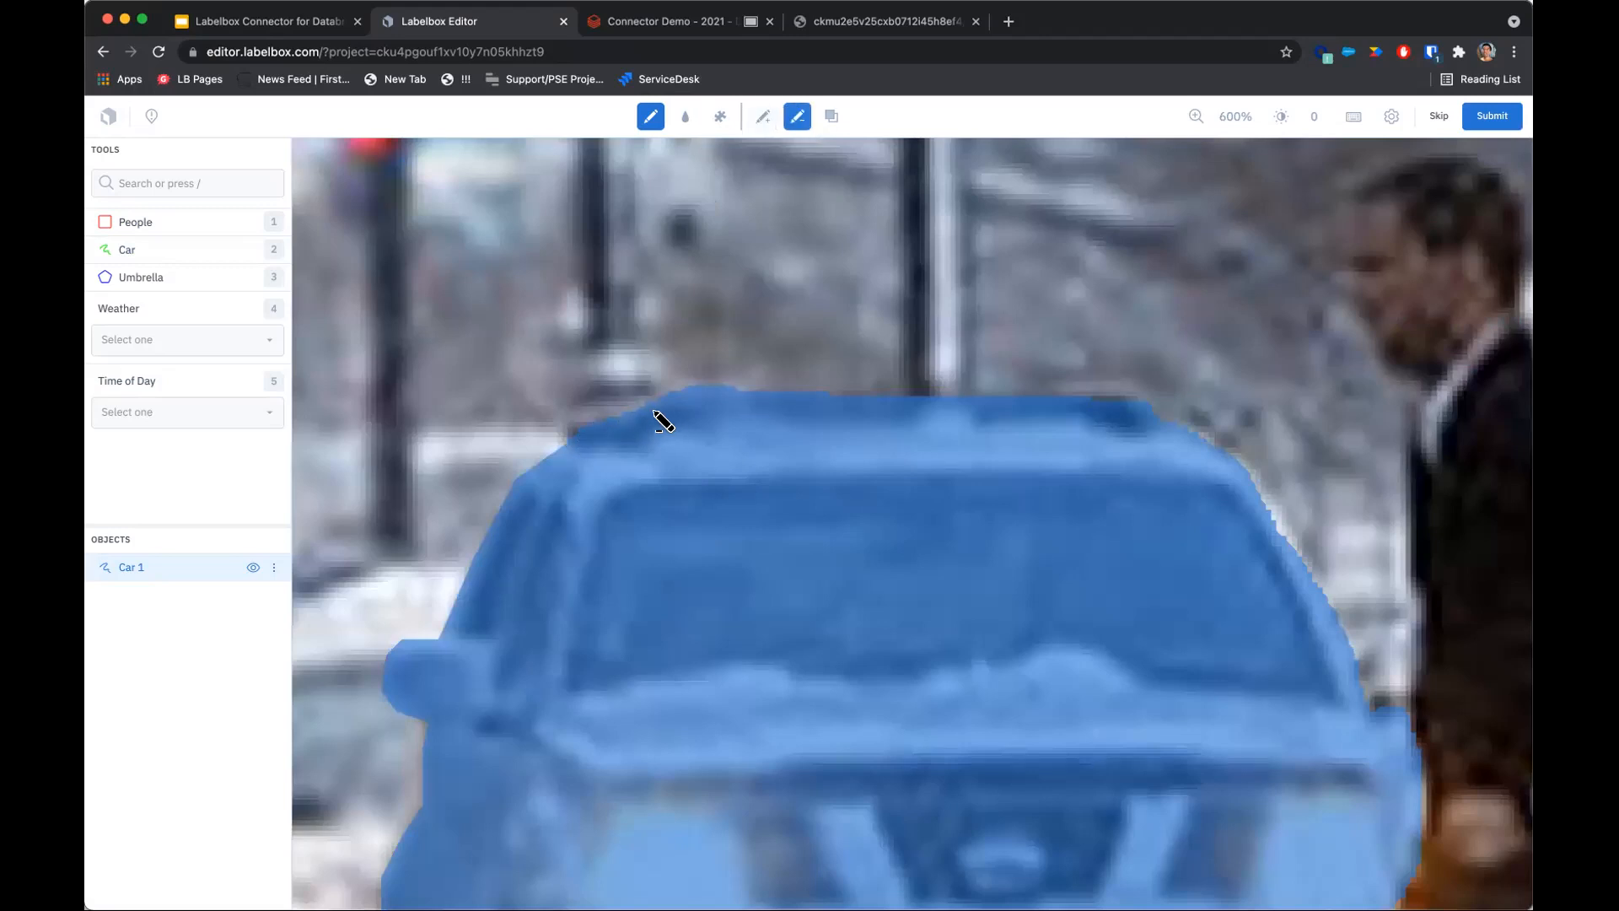
mouse_move(635, 411)
left_mouse_down()
mouse_move(915, 384)
mouse_move(675, 365)
mouse_move(638, 412)
left_mouse_up()
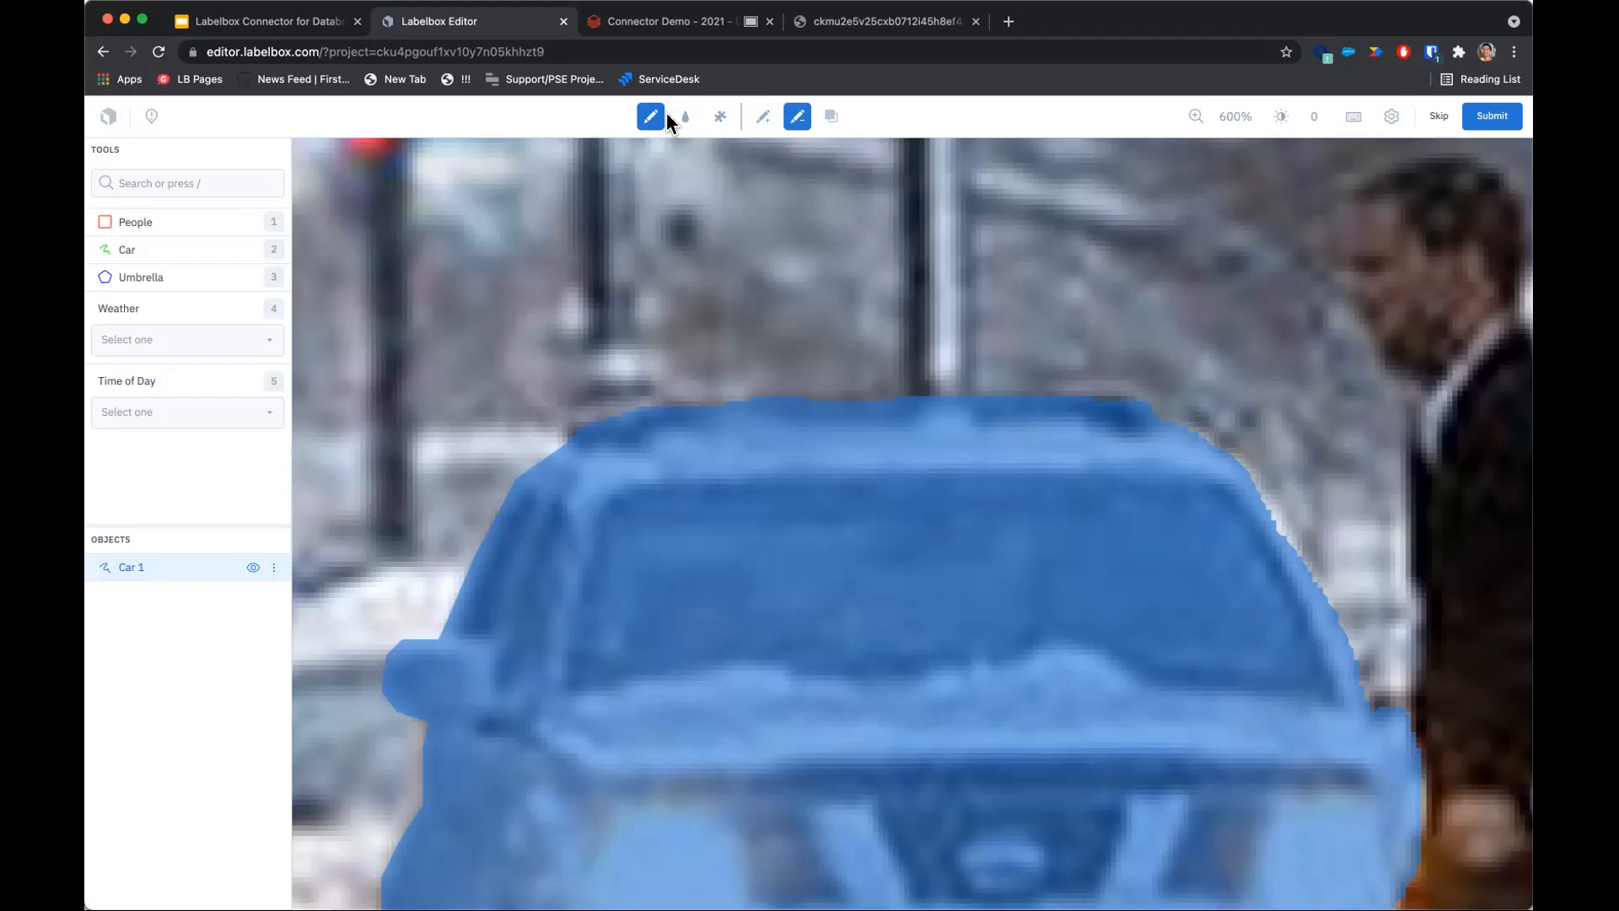
Try adding superpixel regions of the snowy road beside the pedestrian to the Car mask.
scroll(833, 321, "down", 5)
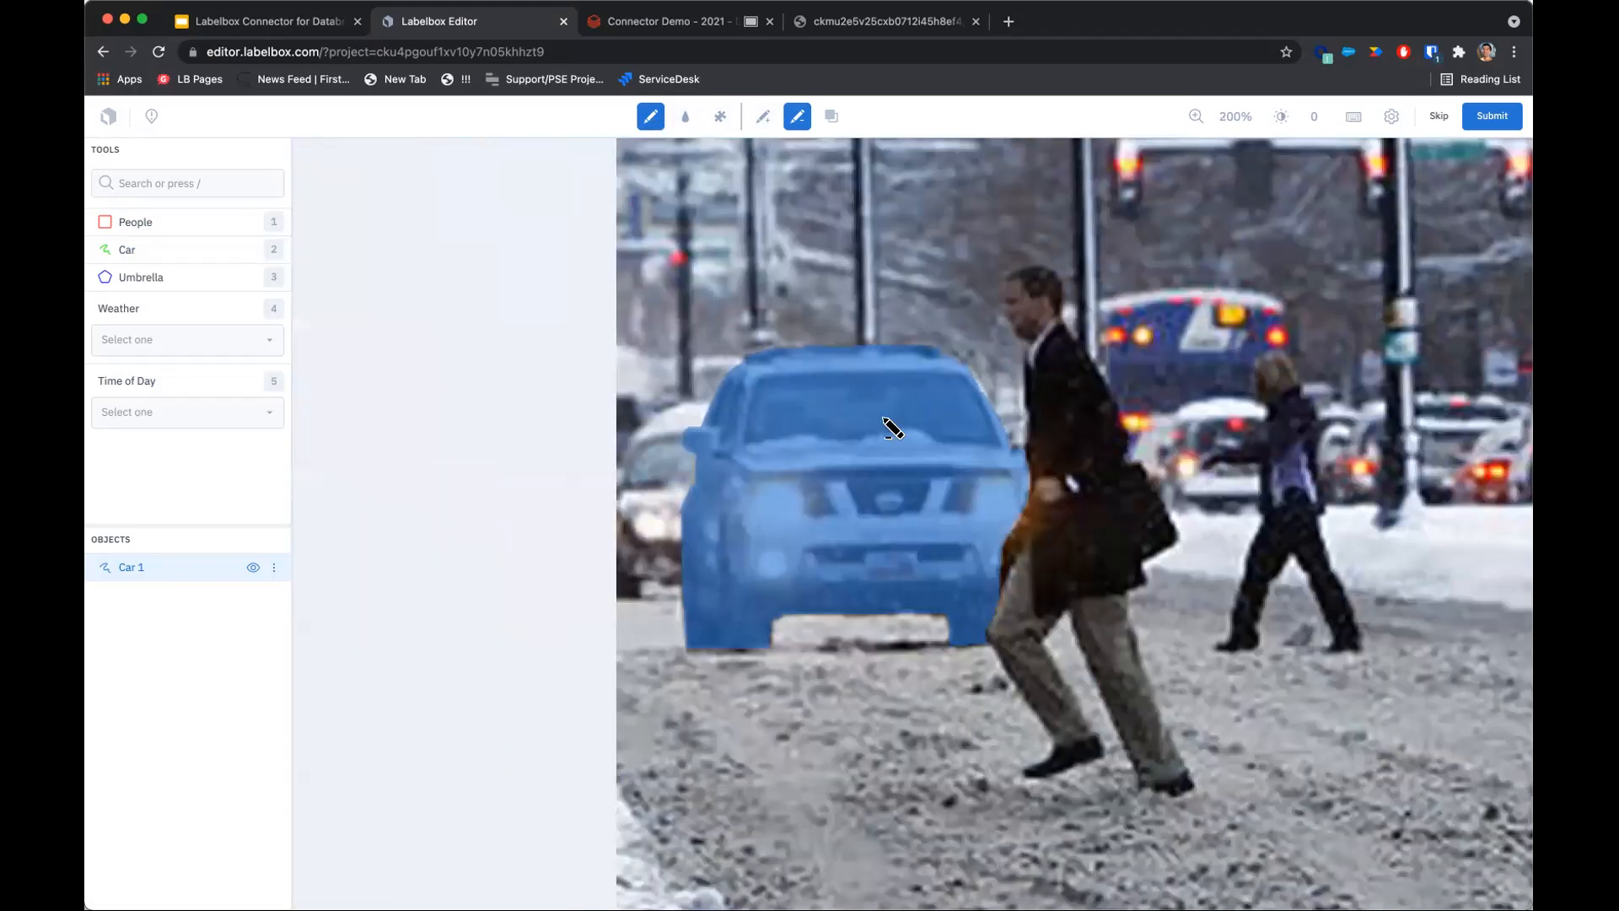
scroll(701, 379, "up", 3)
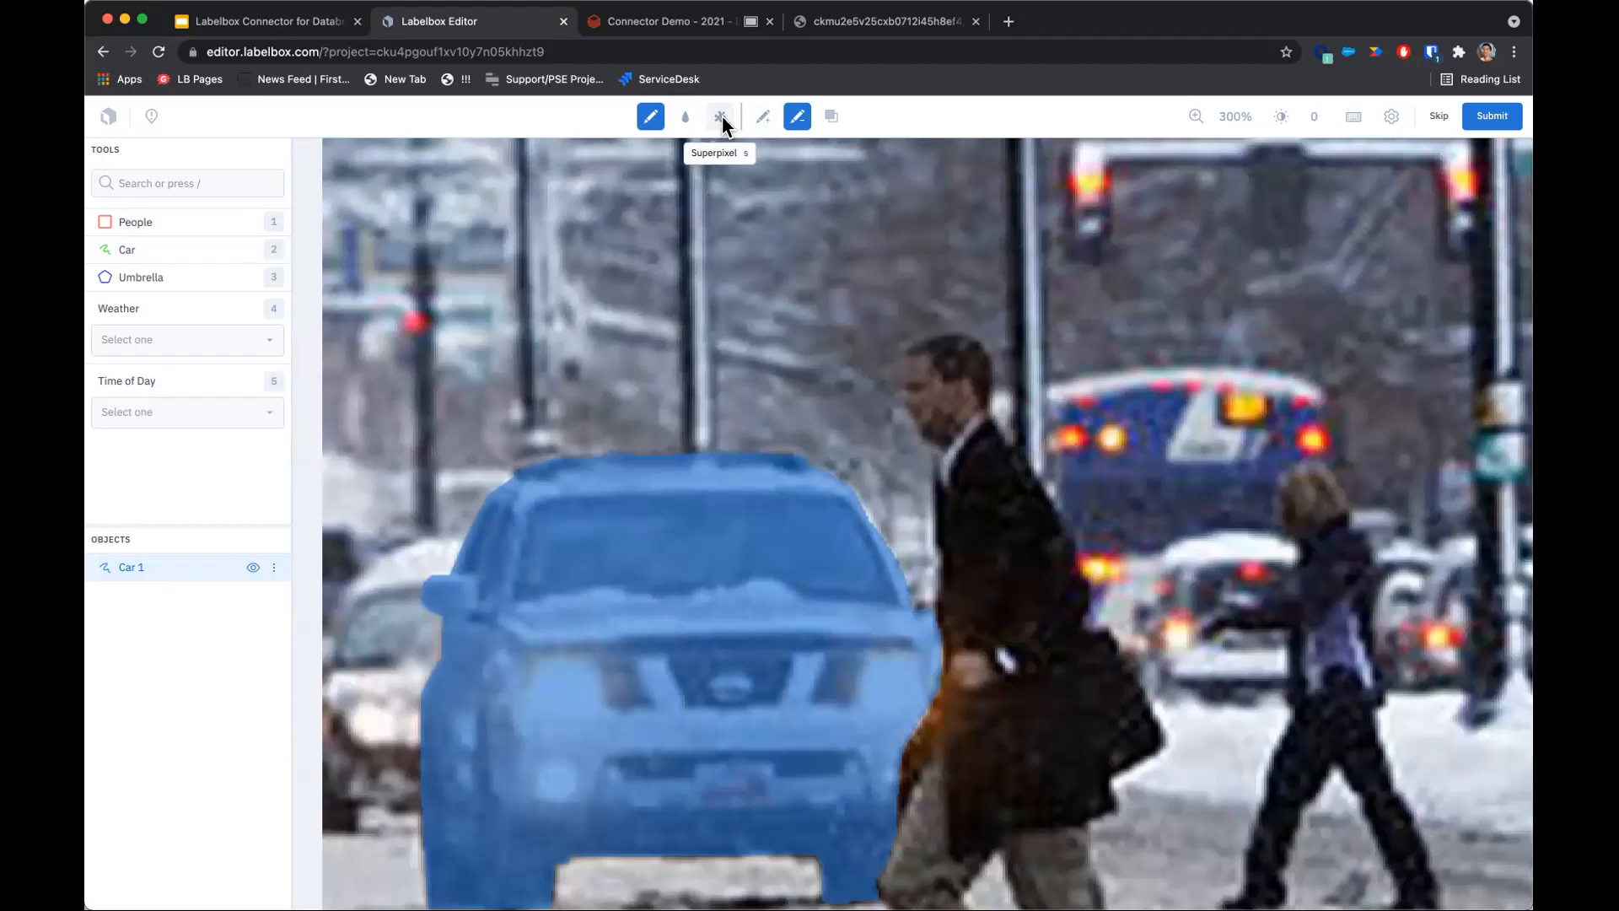
left_click(721, 116)
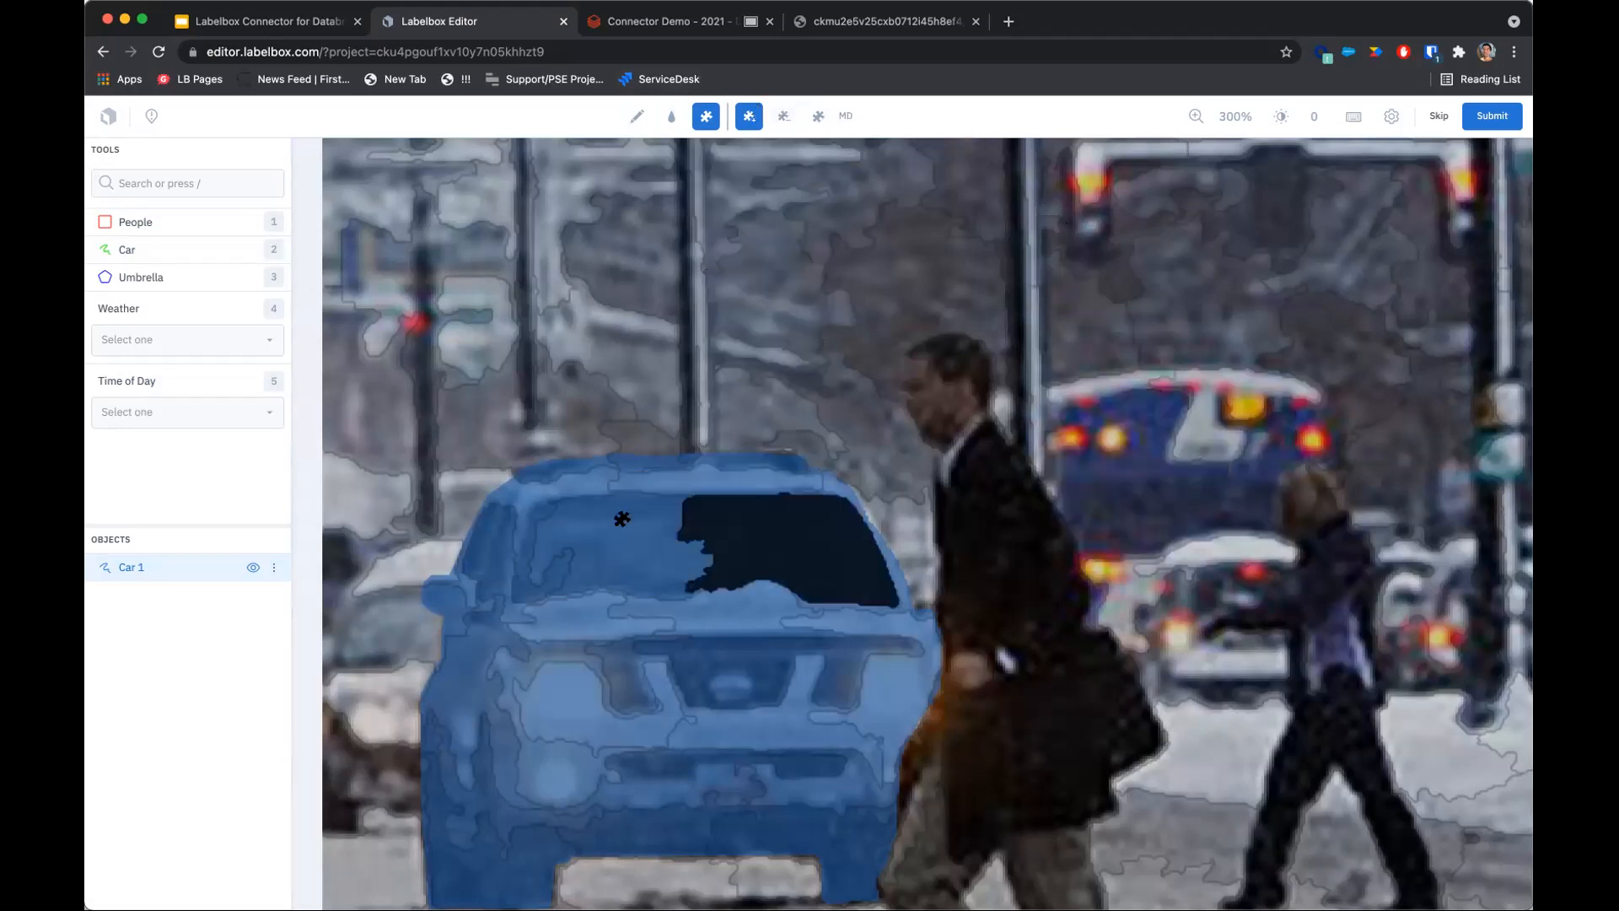
scroll(629, 376, "down", 7)
left_click_drag(630, 368, 734, 473)
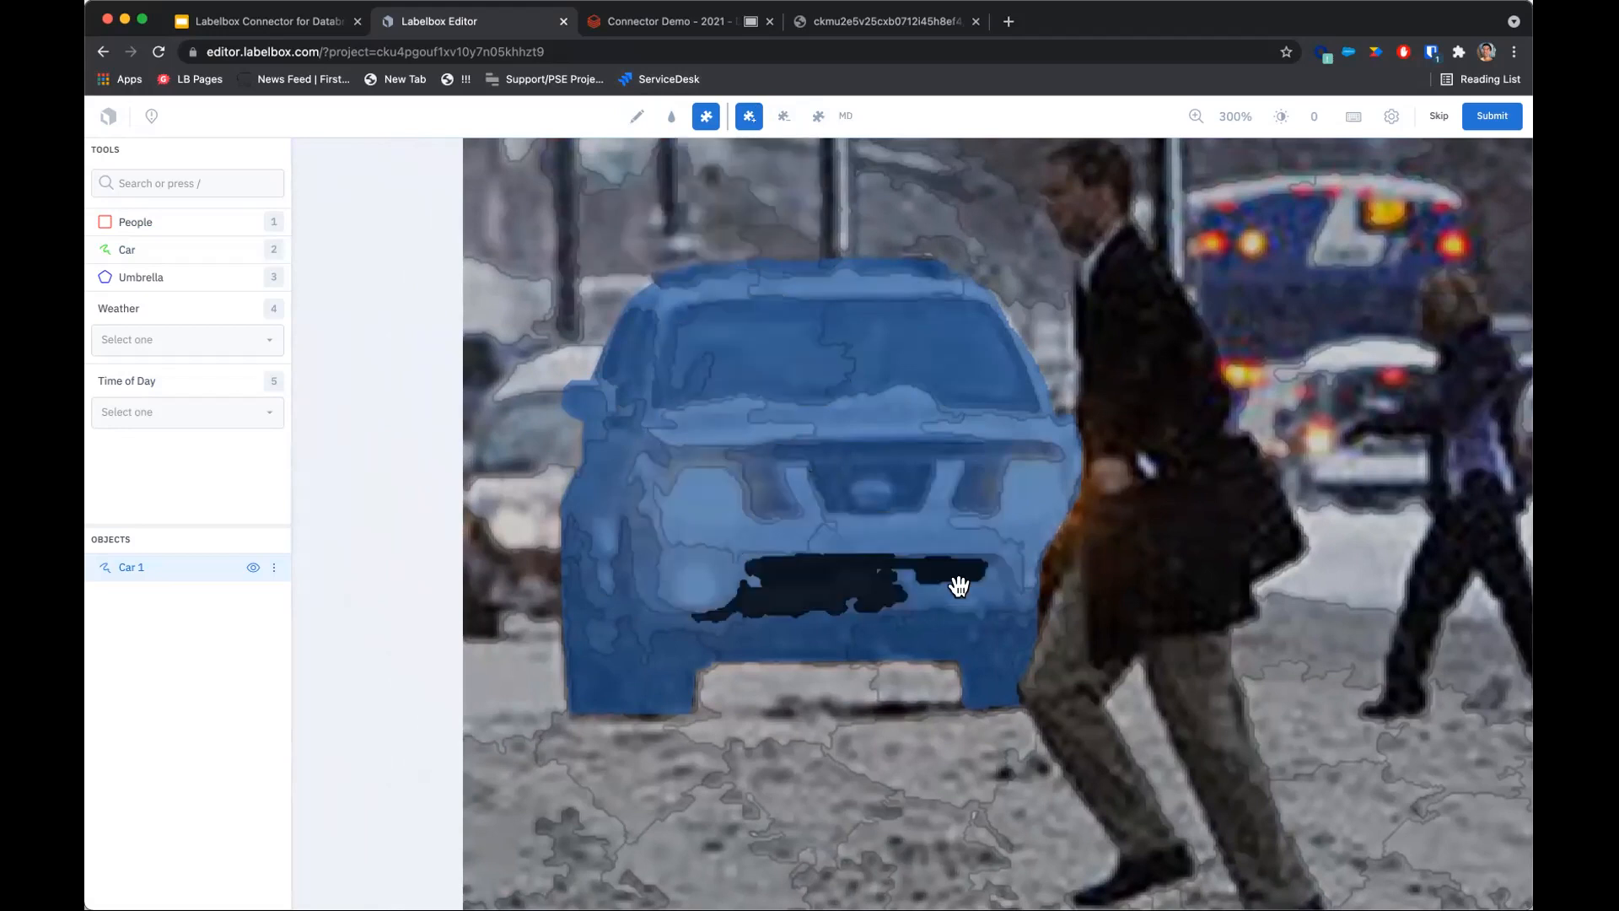
left_click_drag(960, 584, 730, 408)
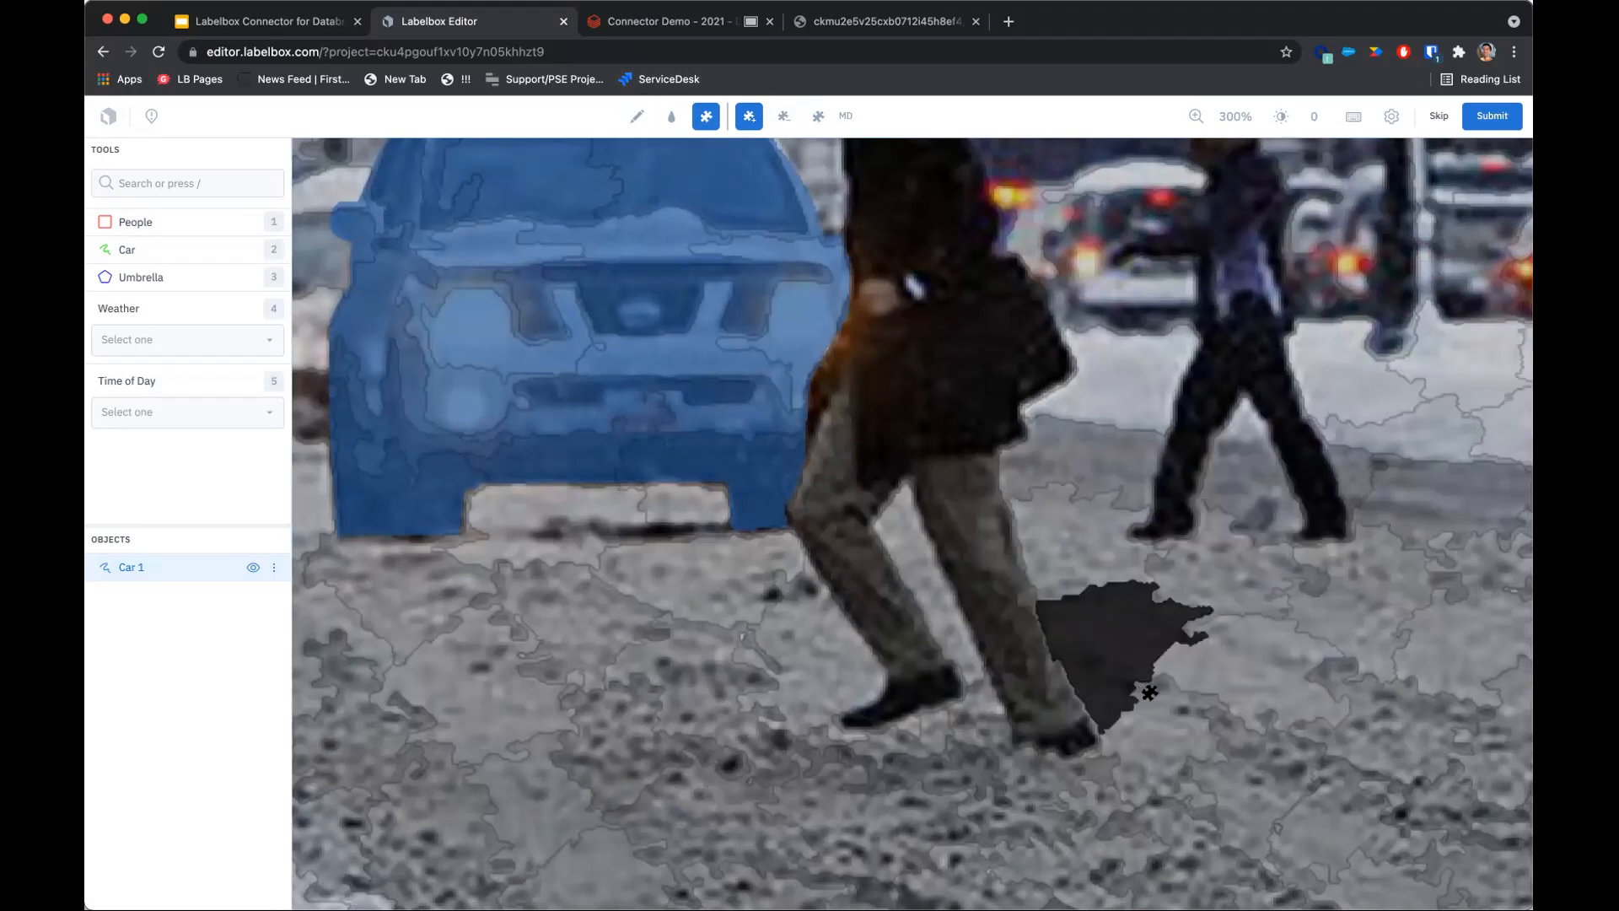
left_click_drag(1200, 649, 1020, 567)
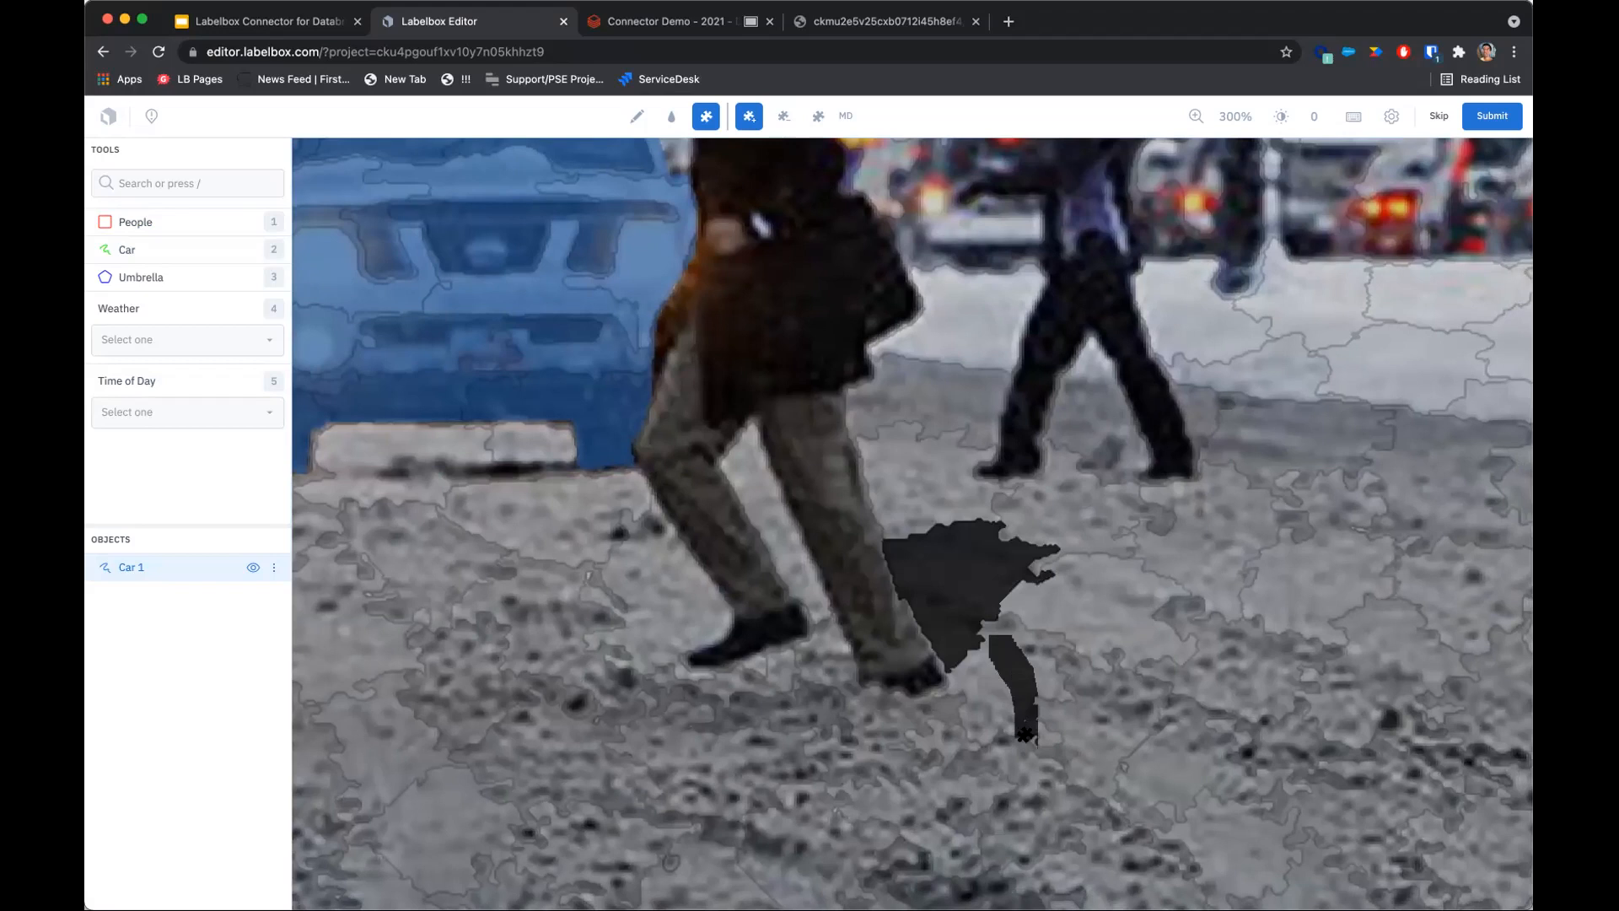
left_click(942, 542)
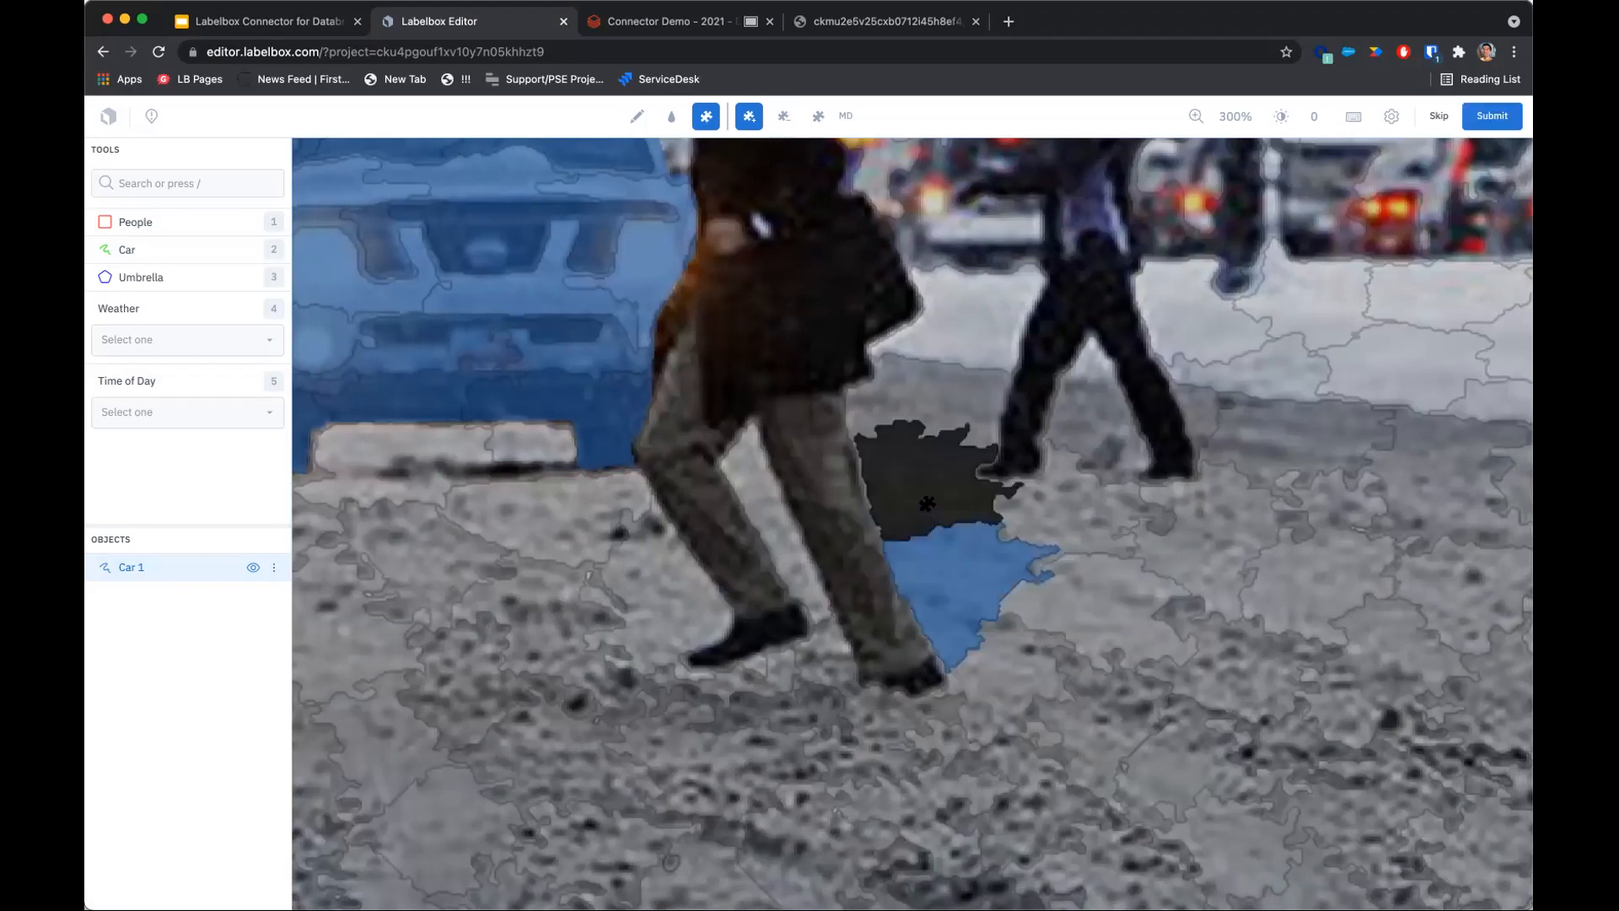
left_click(916, 466)
left_click(923, 392)
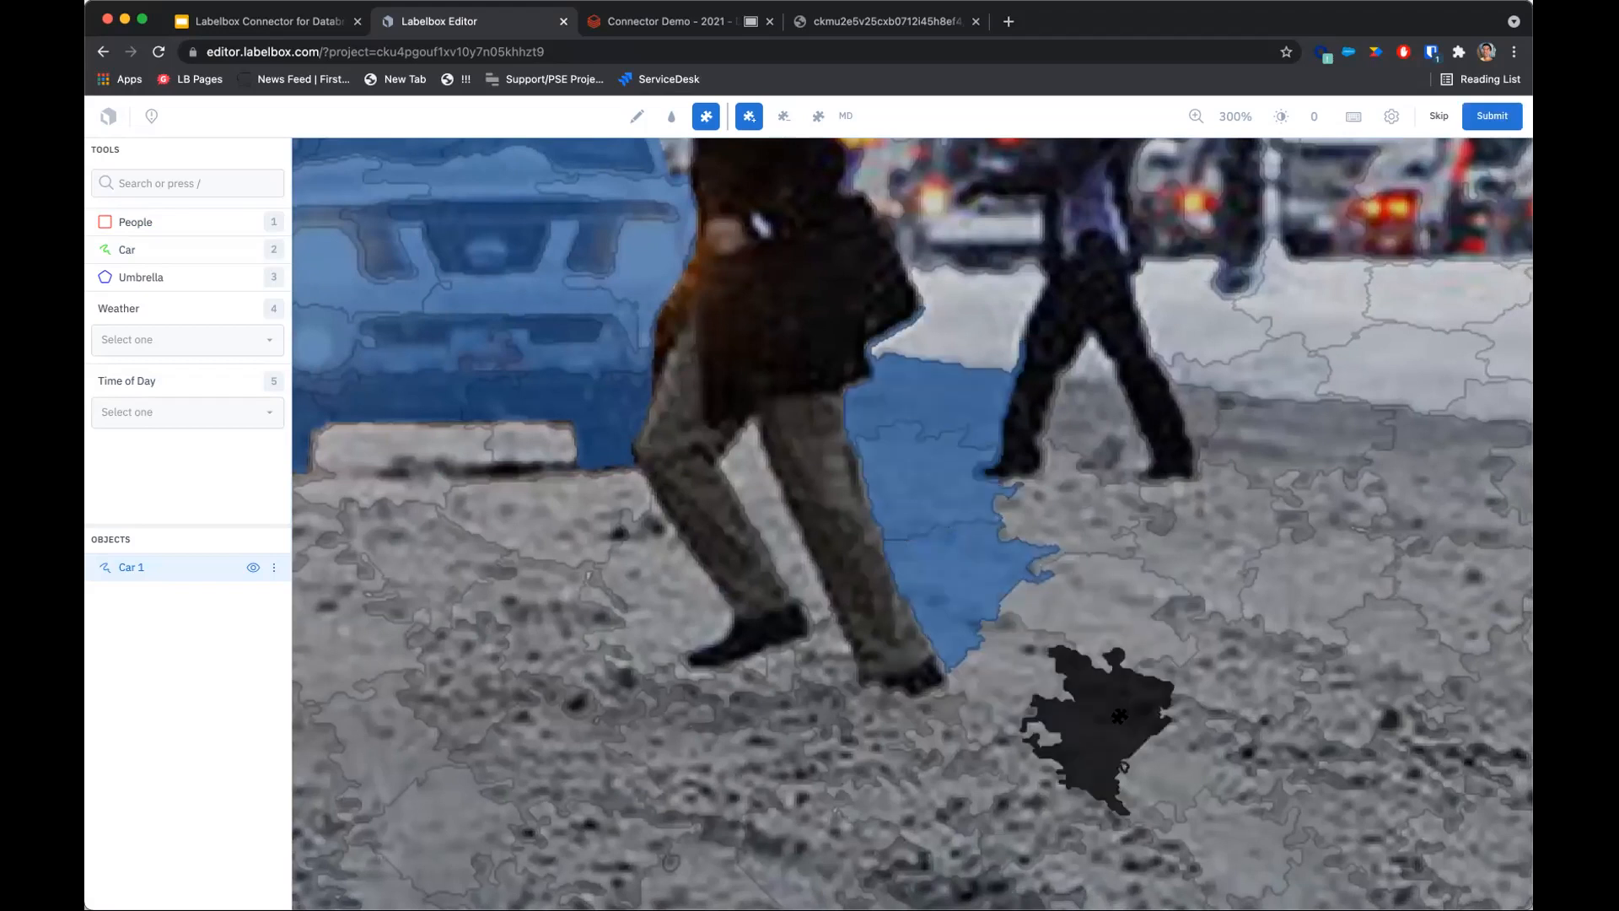
left_click(981, 553)
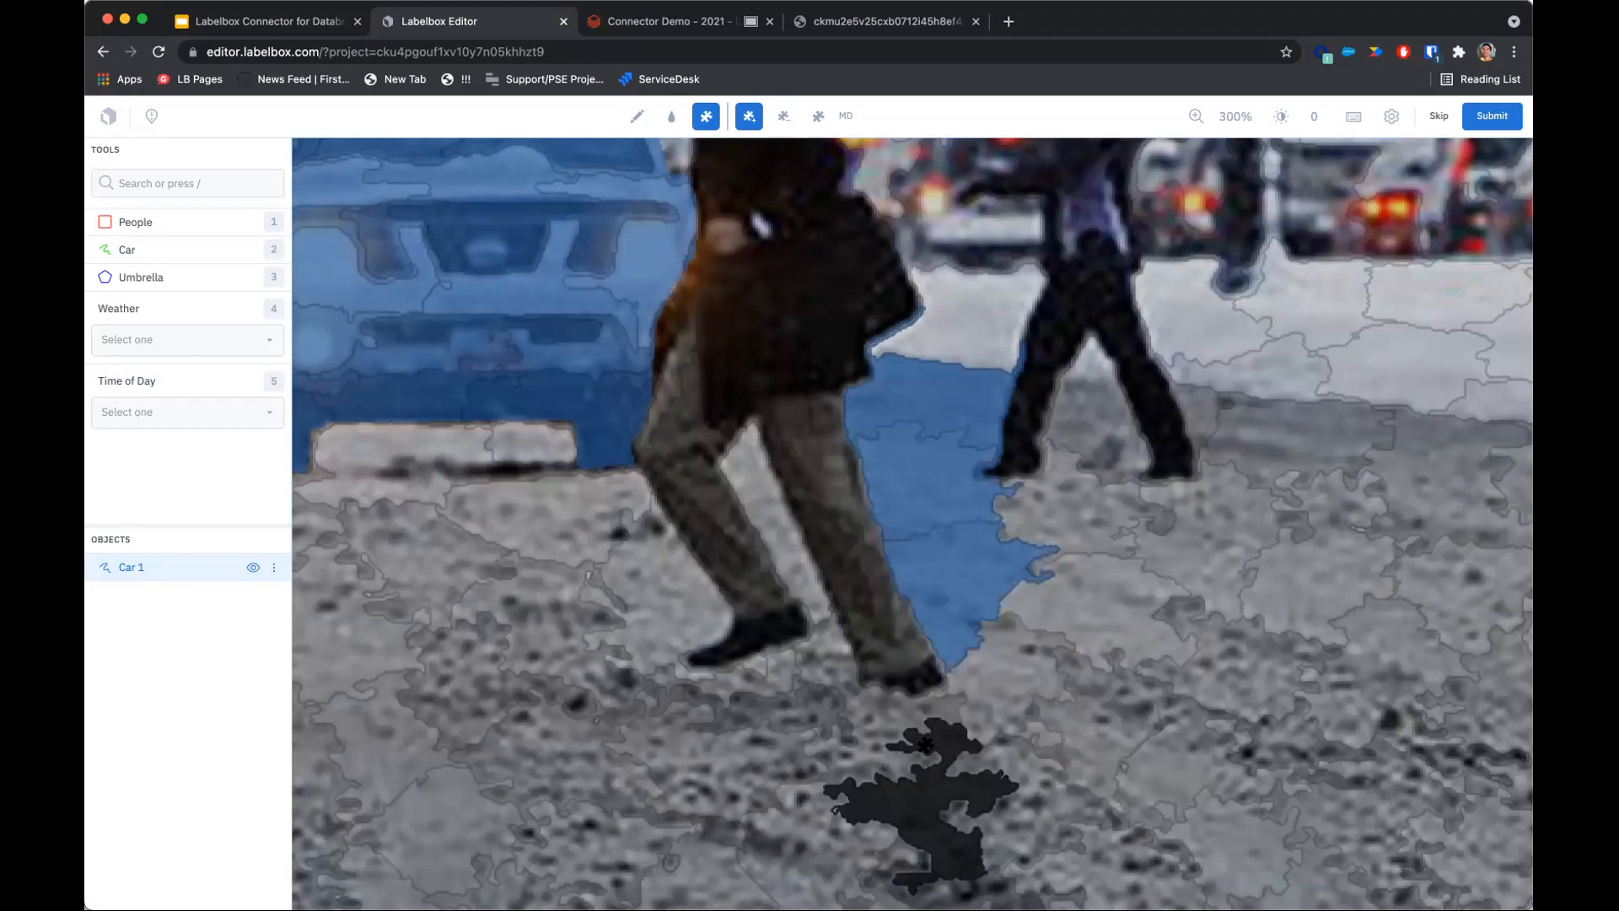
left_click_drag(988, 445, 994, 549)
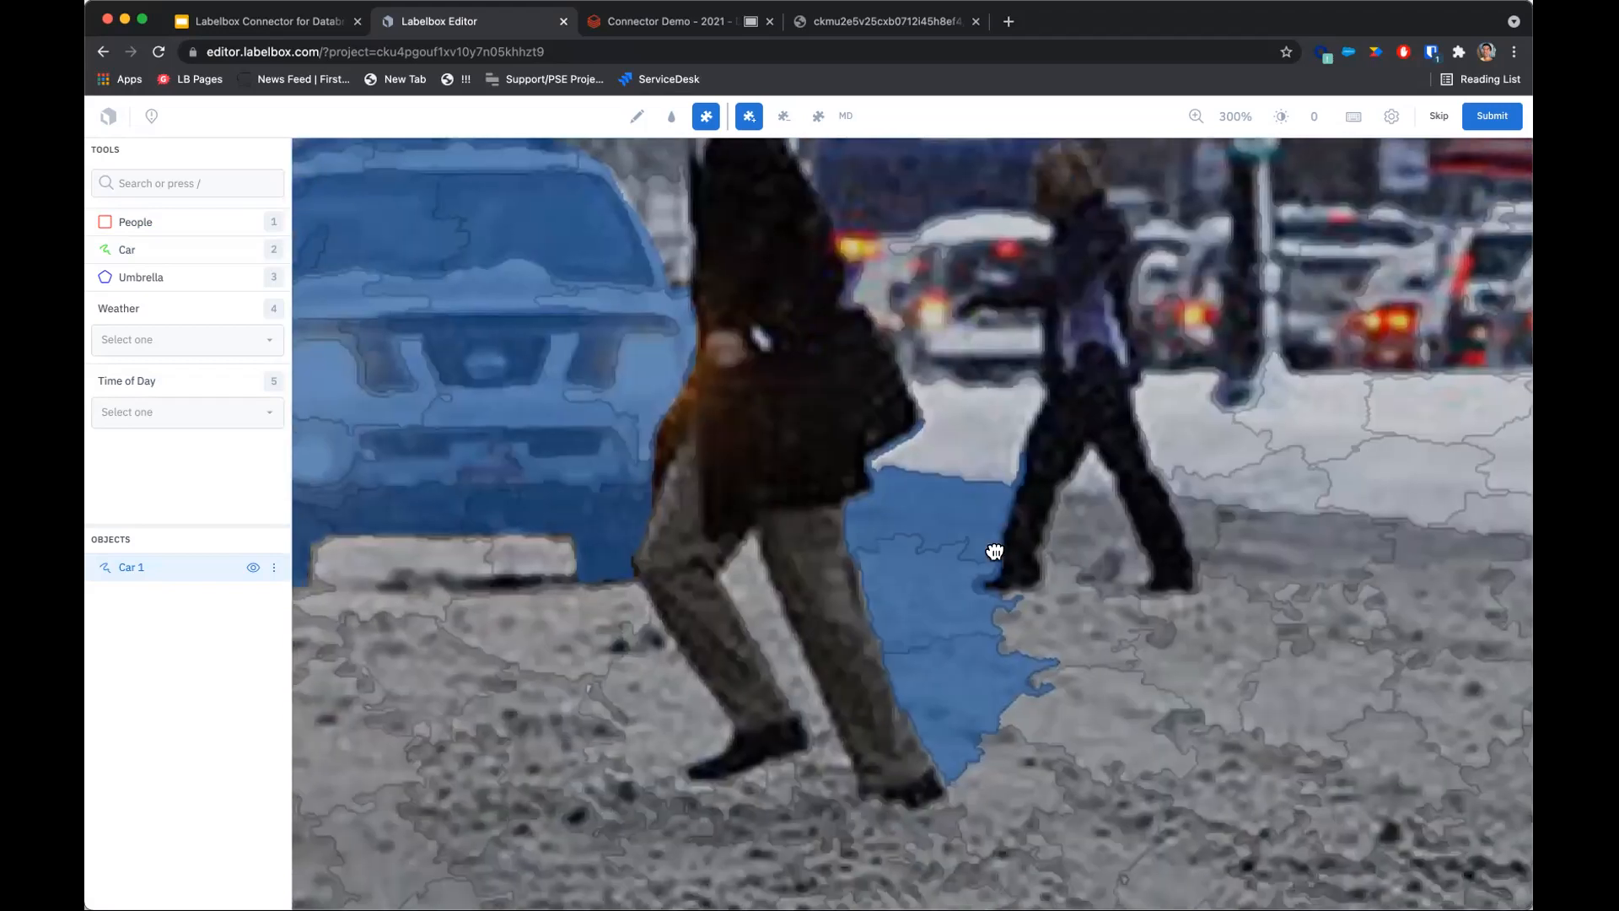
Remove the added snow superpixels from the Car mask with superpixel erase.
left_click(783, 116)
left_click(952, 689)
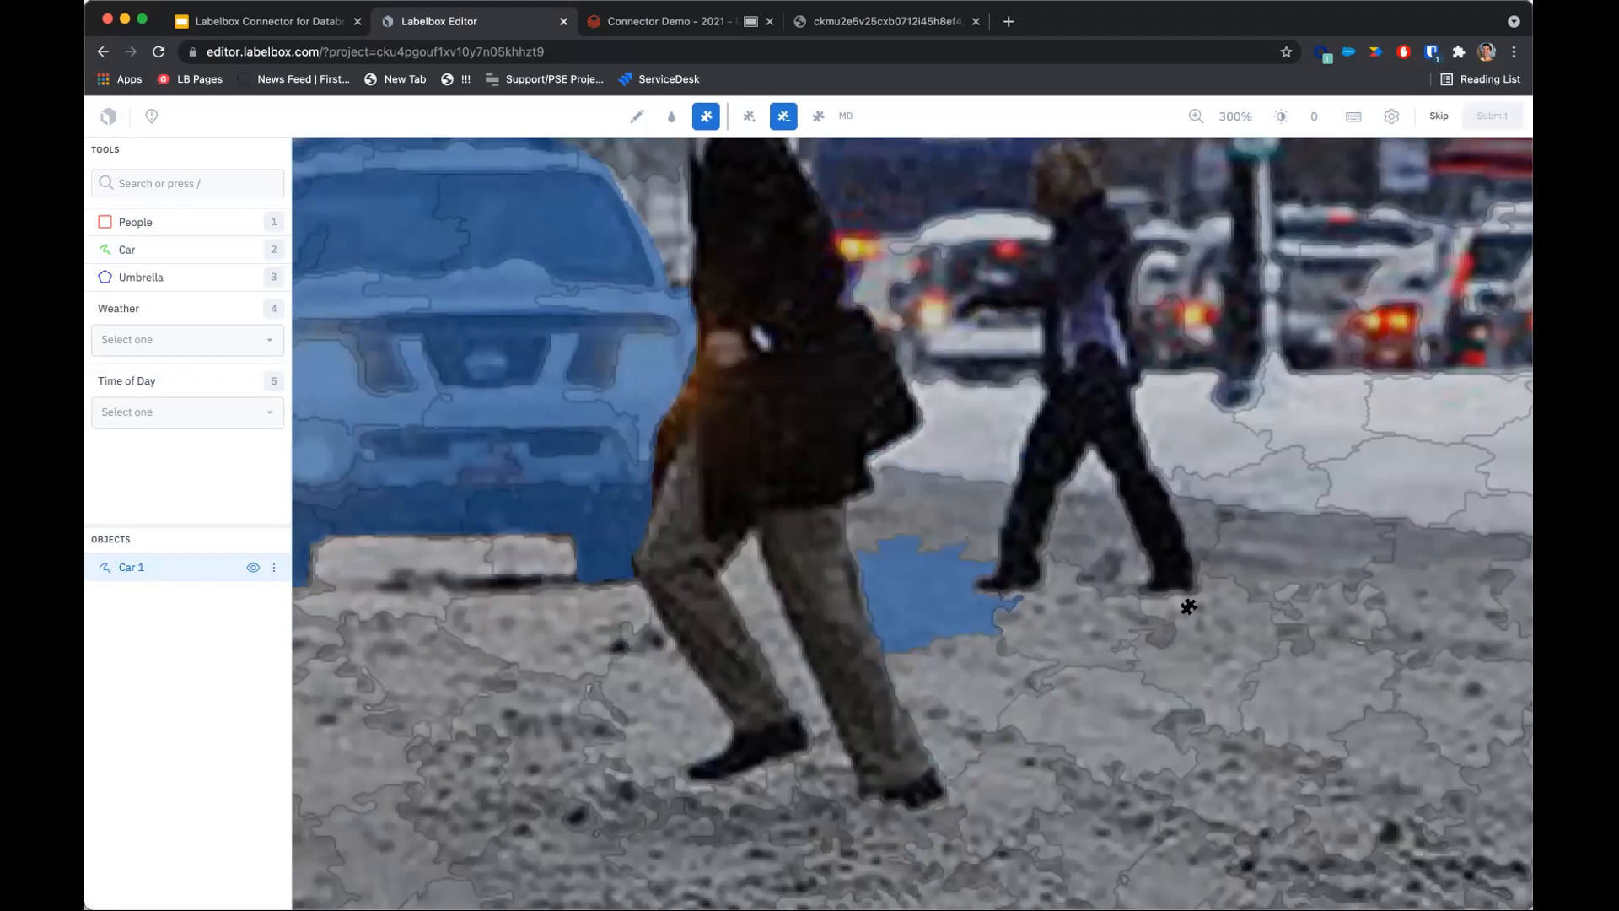
left_click(934, 602)
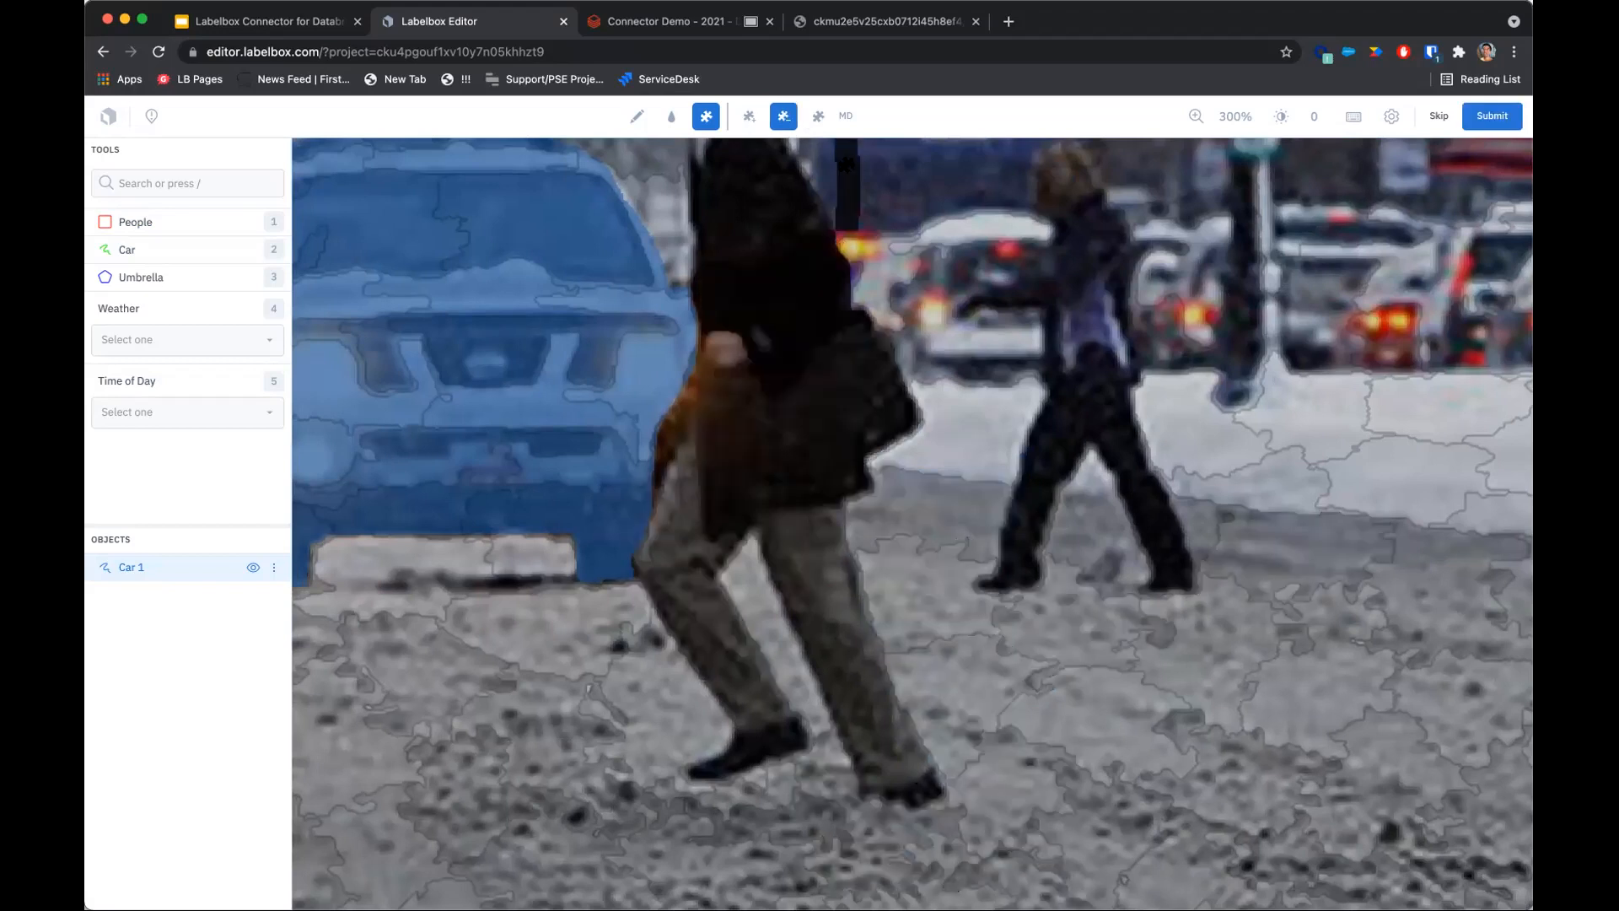
Leave mask editing and submit the labeled snowy street image.
left_click(635, 116)
scroll(766, 578, "down", 3)
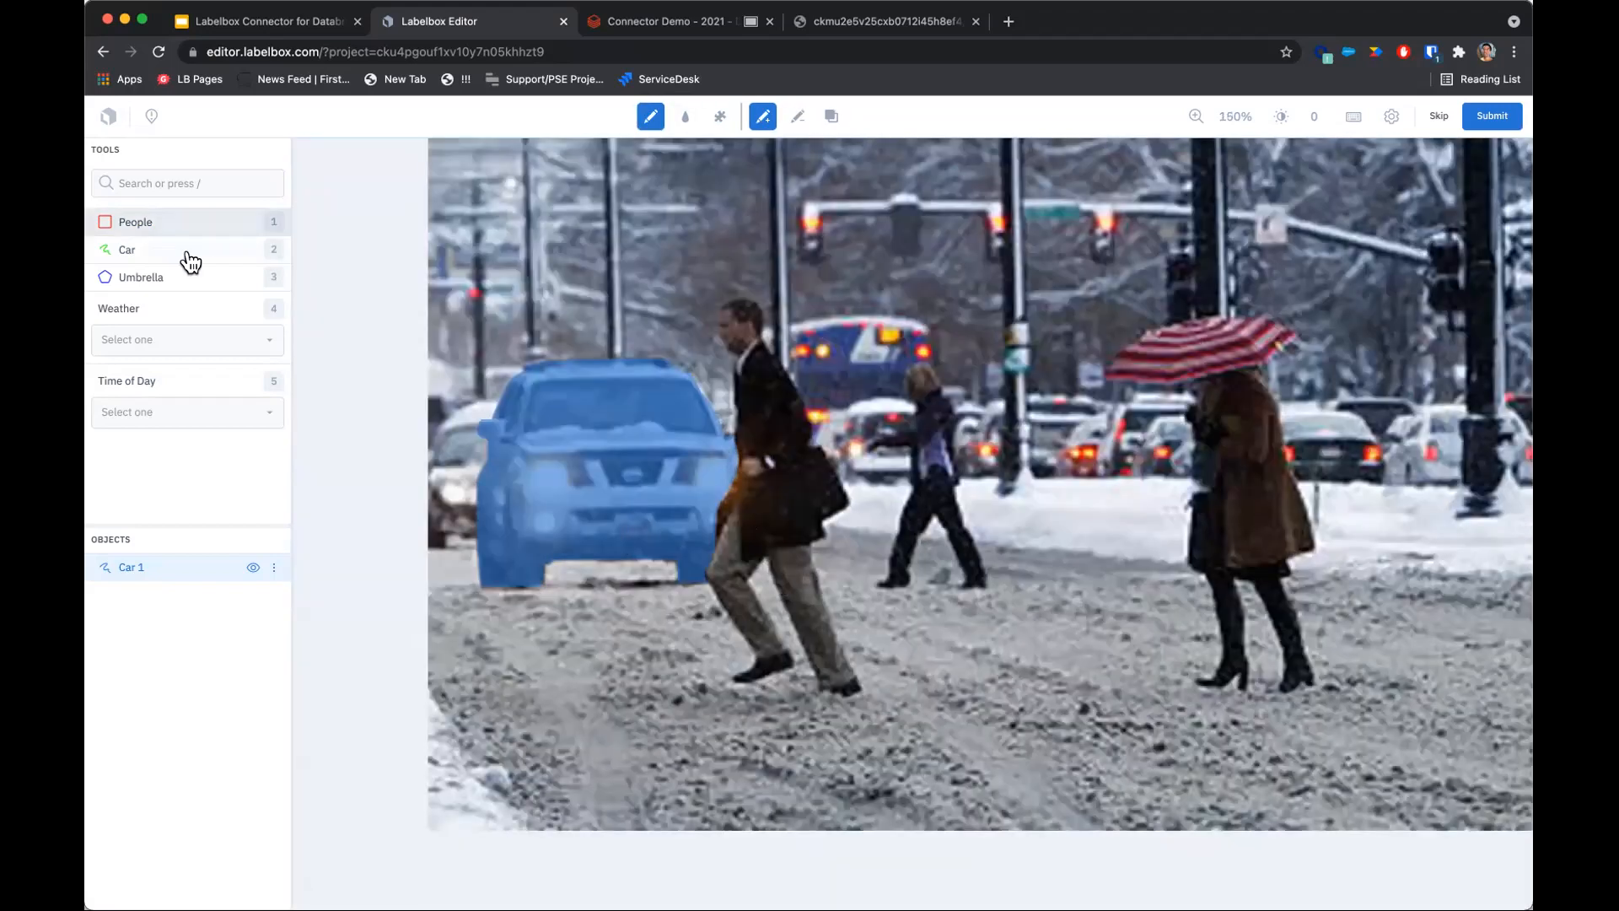
left_click(200, 226)
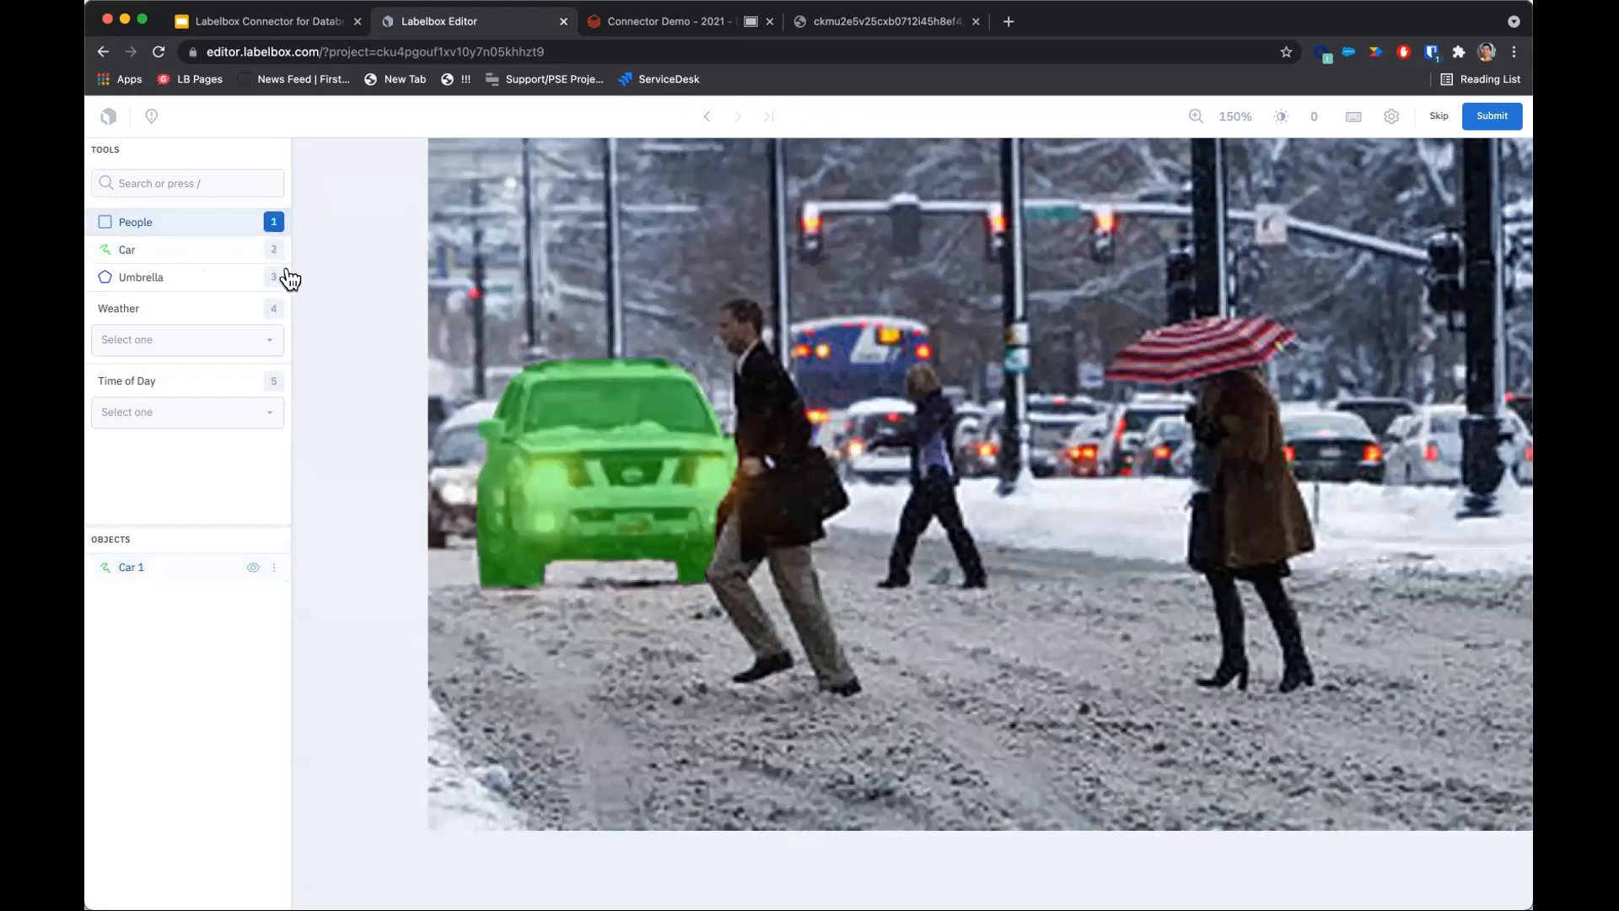
left_click(240, 251)
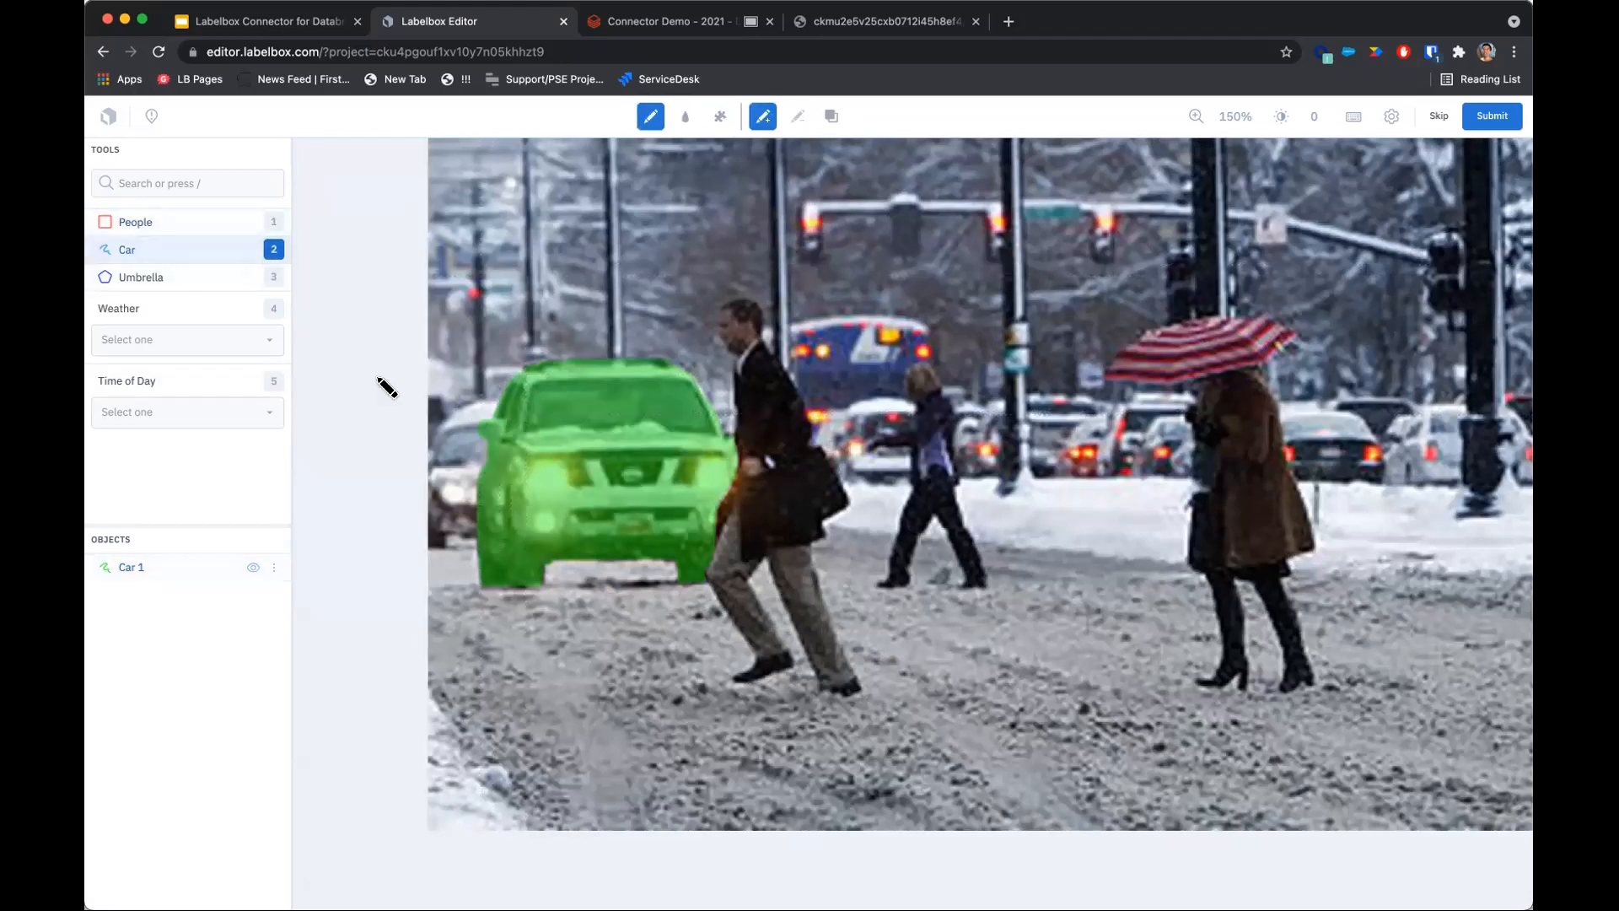
left_click(239, 253)
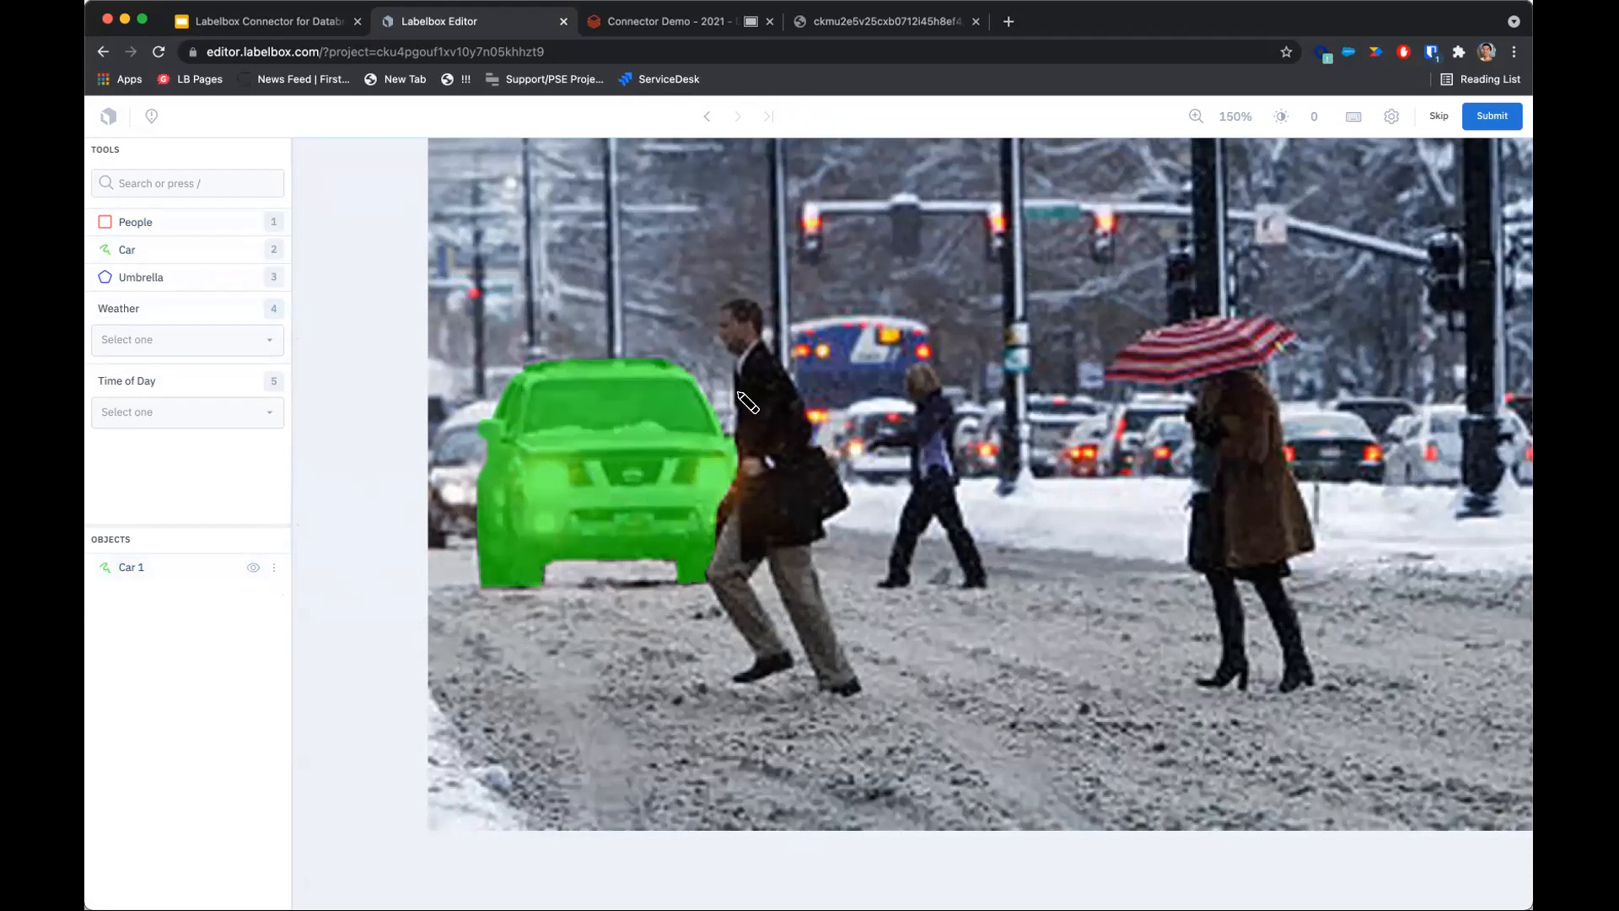
left_click(1507, 125)
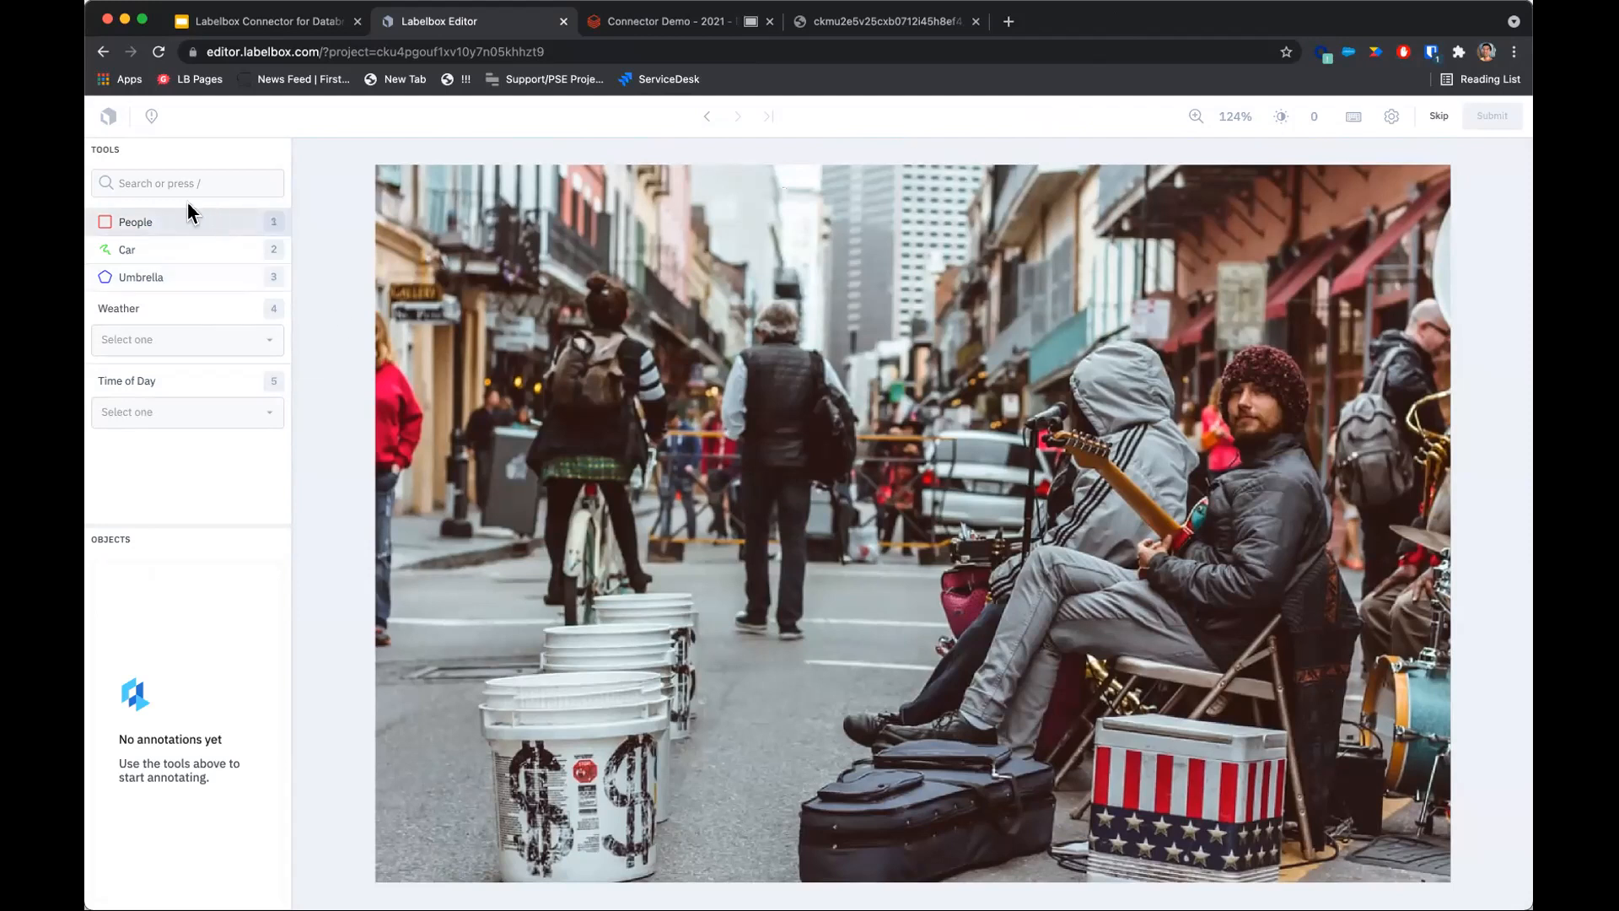
Switch to the Databricks notebook and run the Bronze Table cell querying Labelbox for raw annotations.
left_click(677, 23)
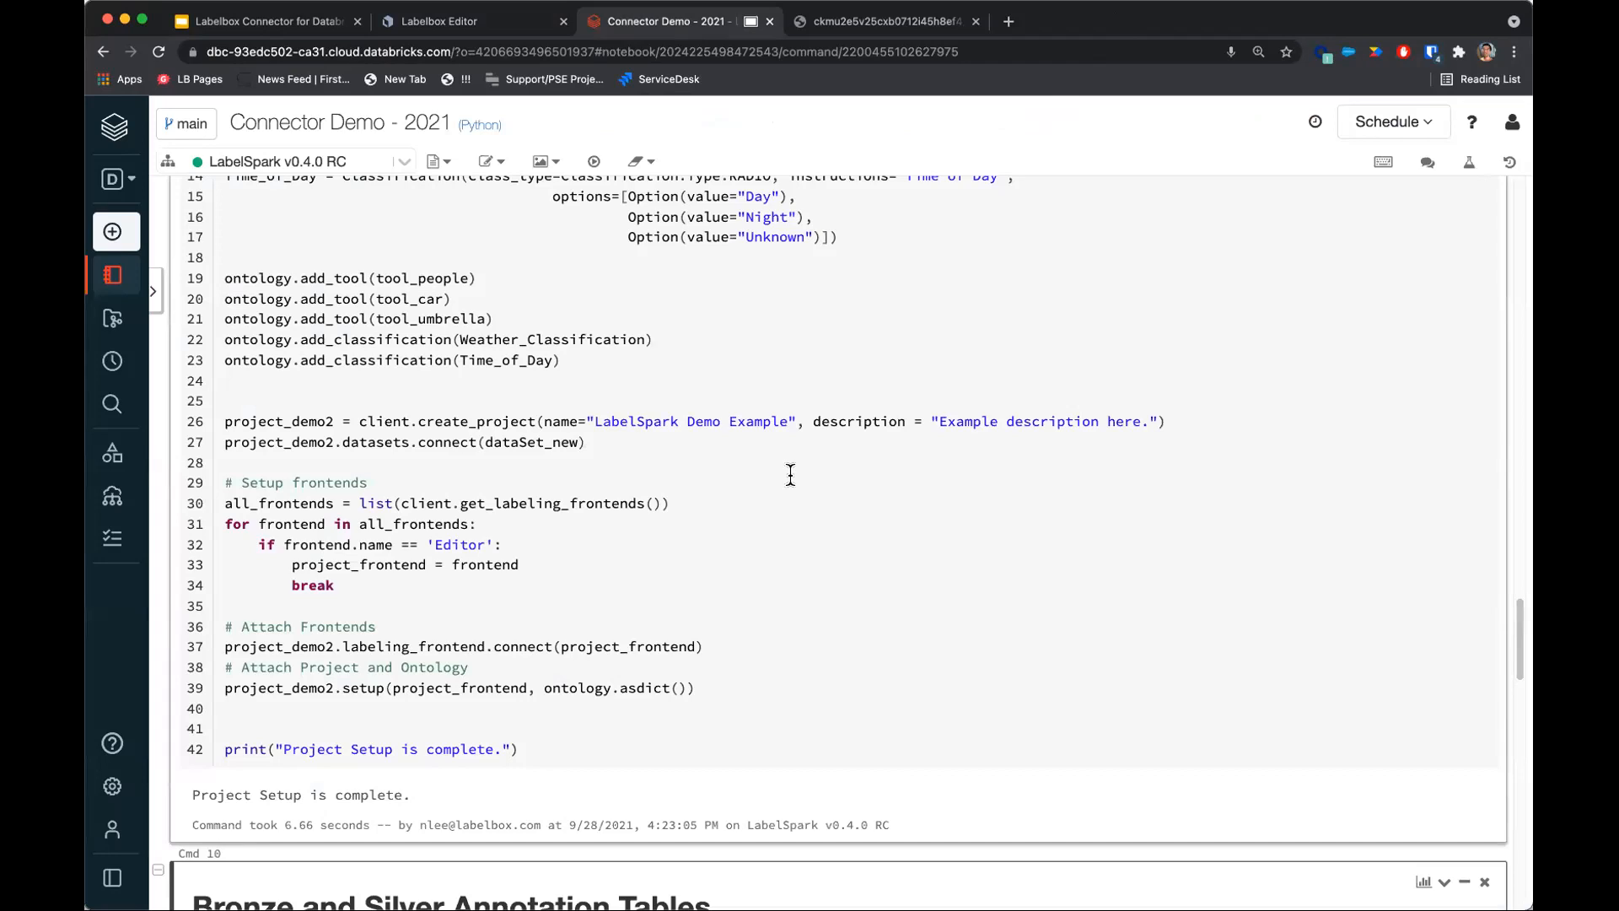
scroll(790, 475, "down", 7)
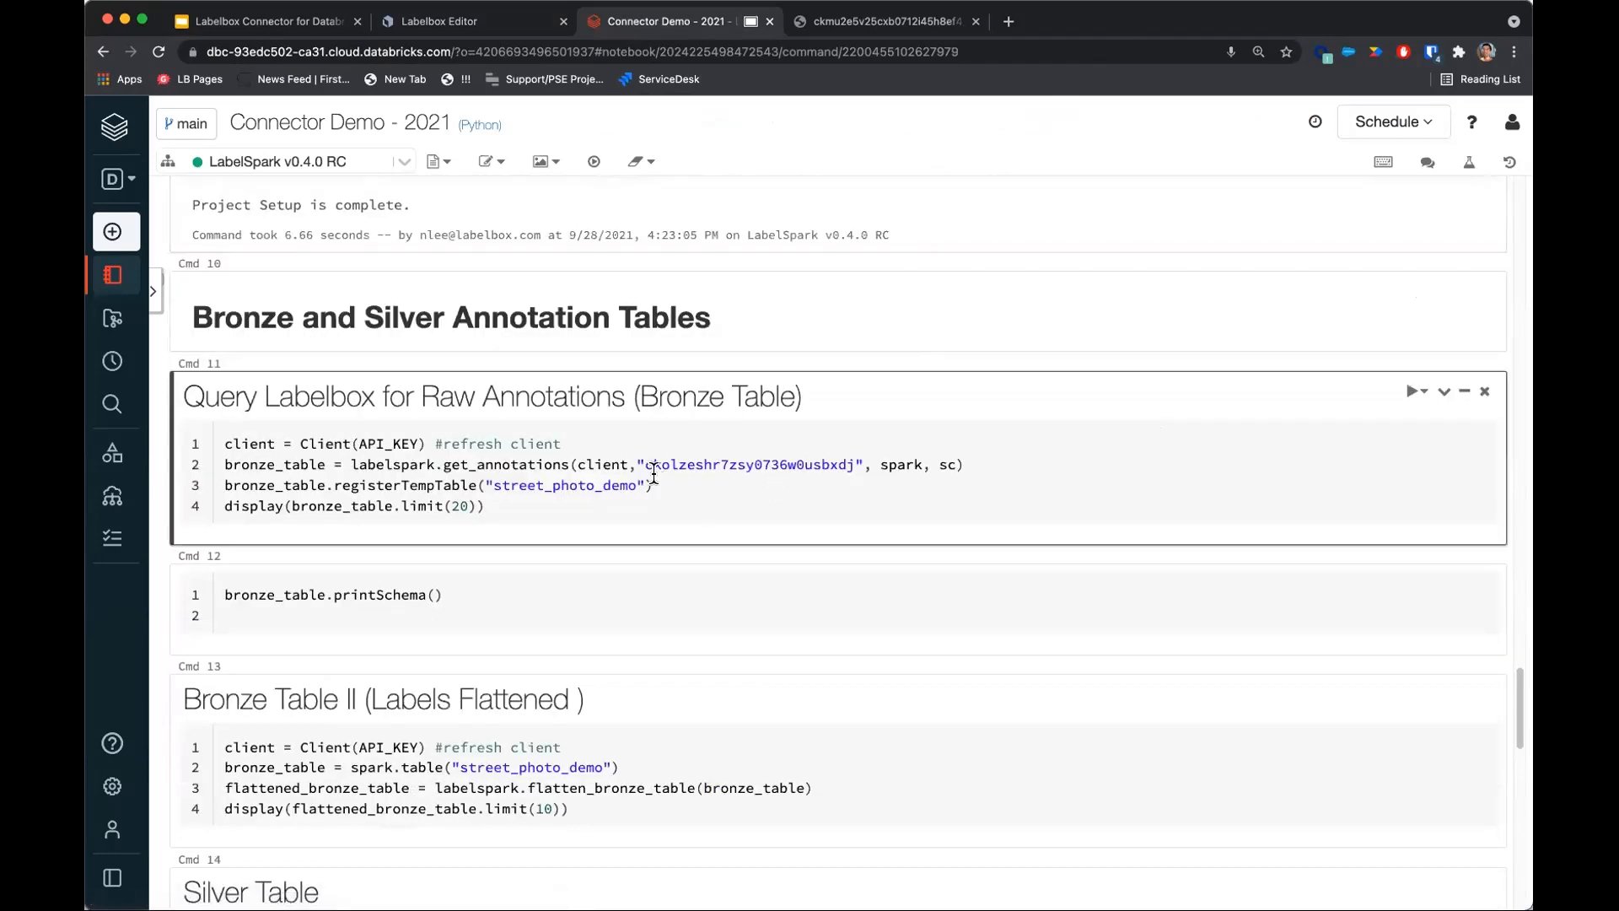
left_click(674, 477)
scroll(566, 477, "up", 1)
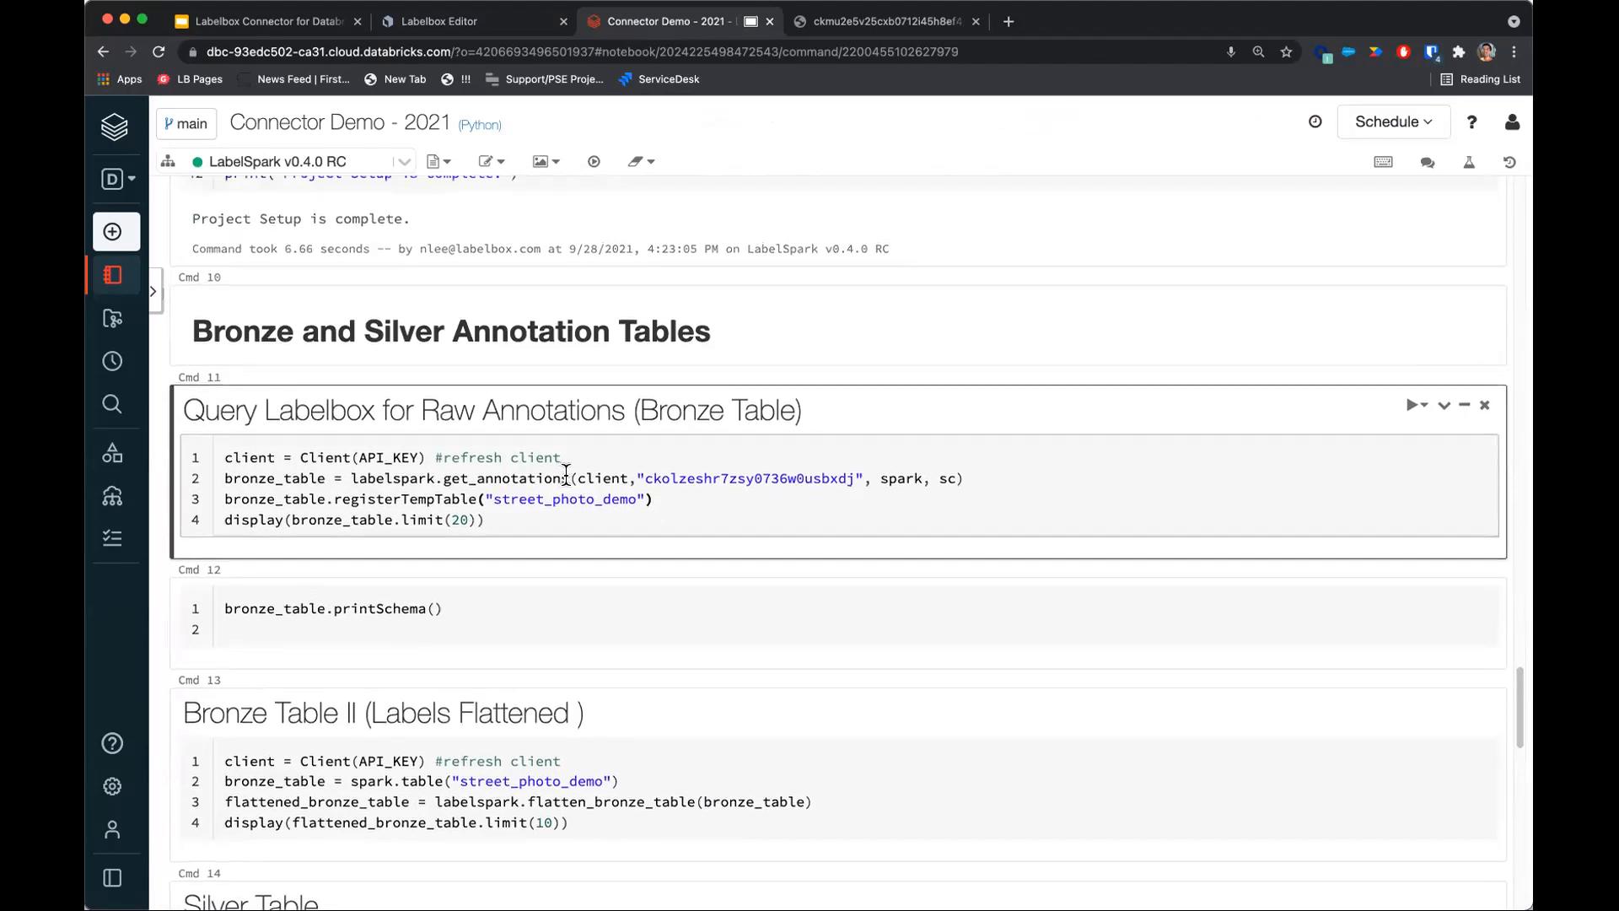
left_click_drag(645, 477, 843, 470)
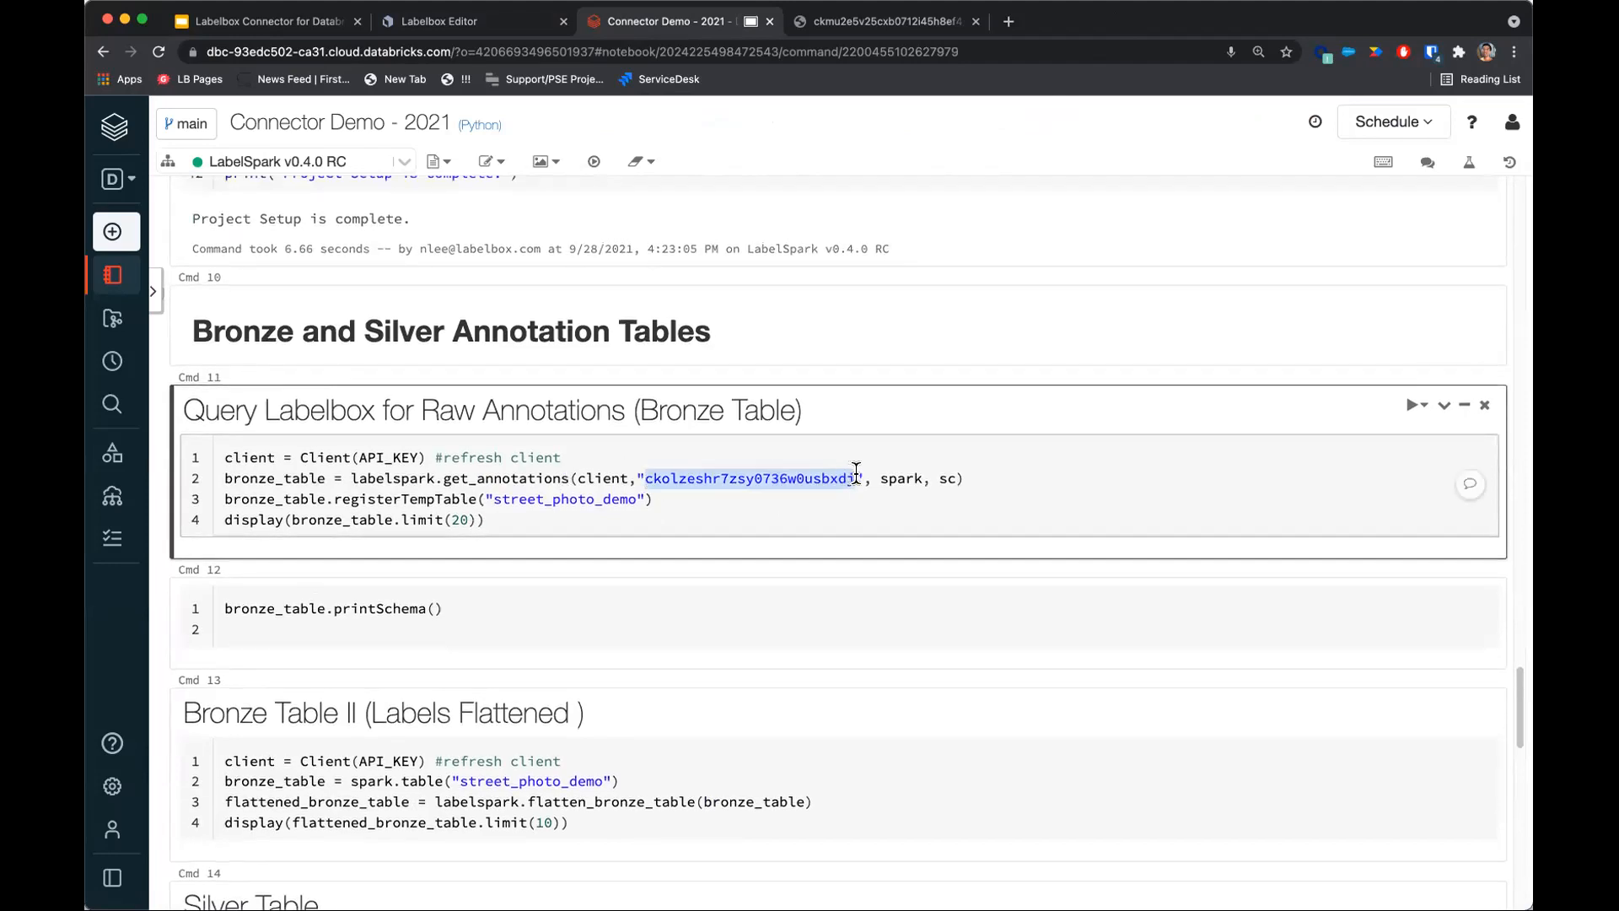
left_click(799, 479)
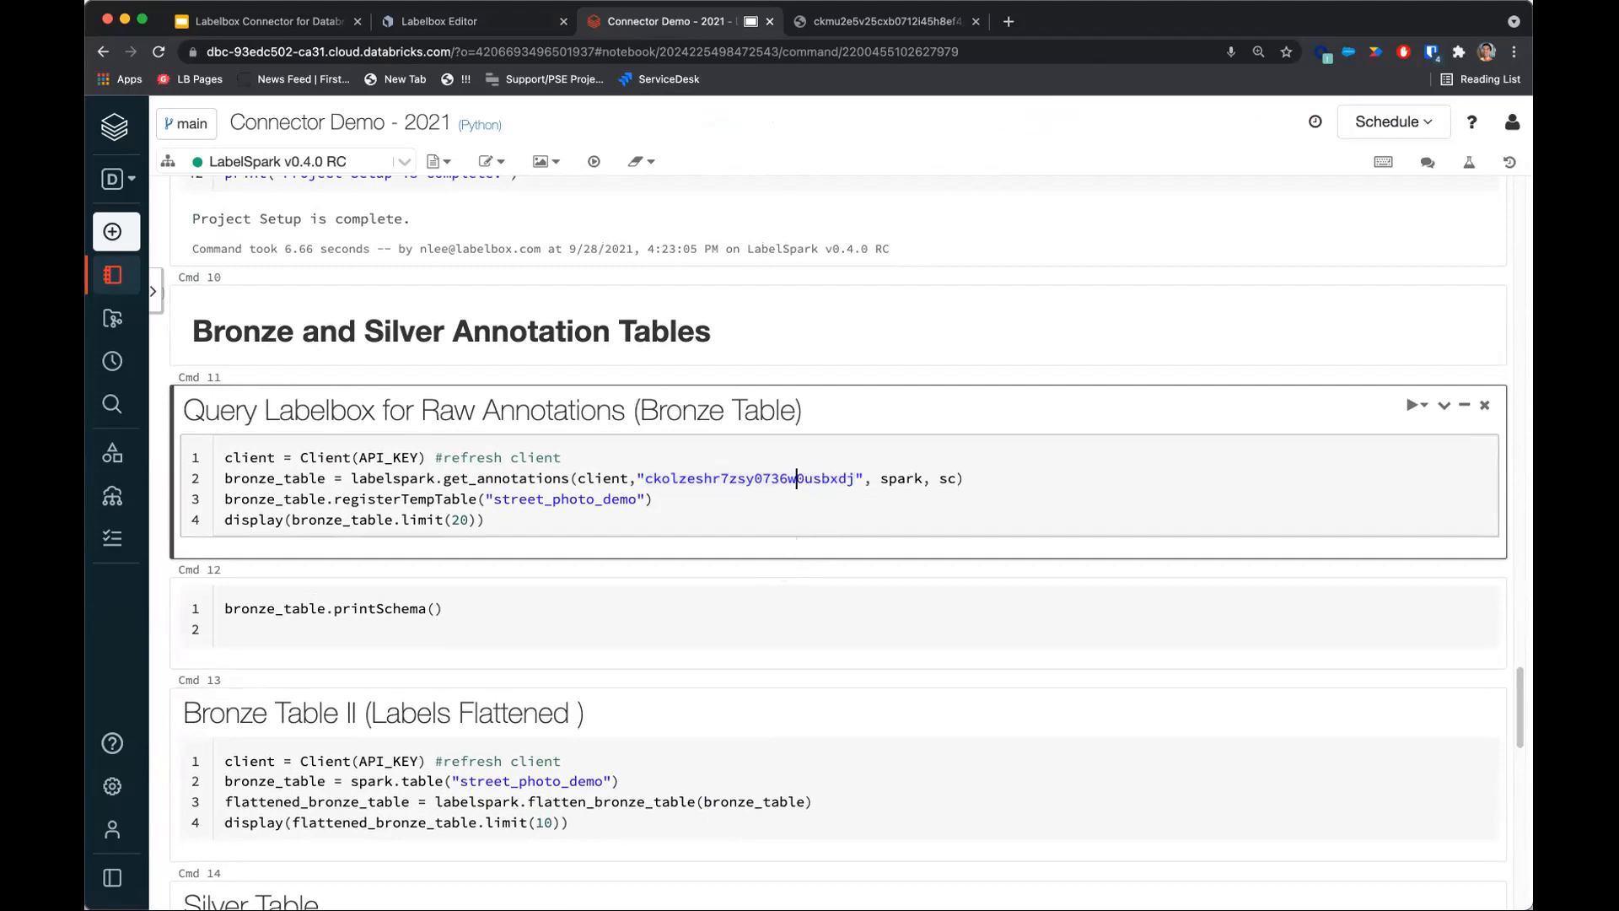
key("shift+Return")
Scroll through the bronze table's columns of annotation data.
left_click(571, 479)
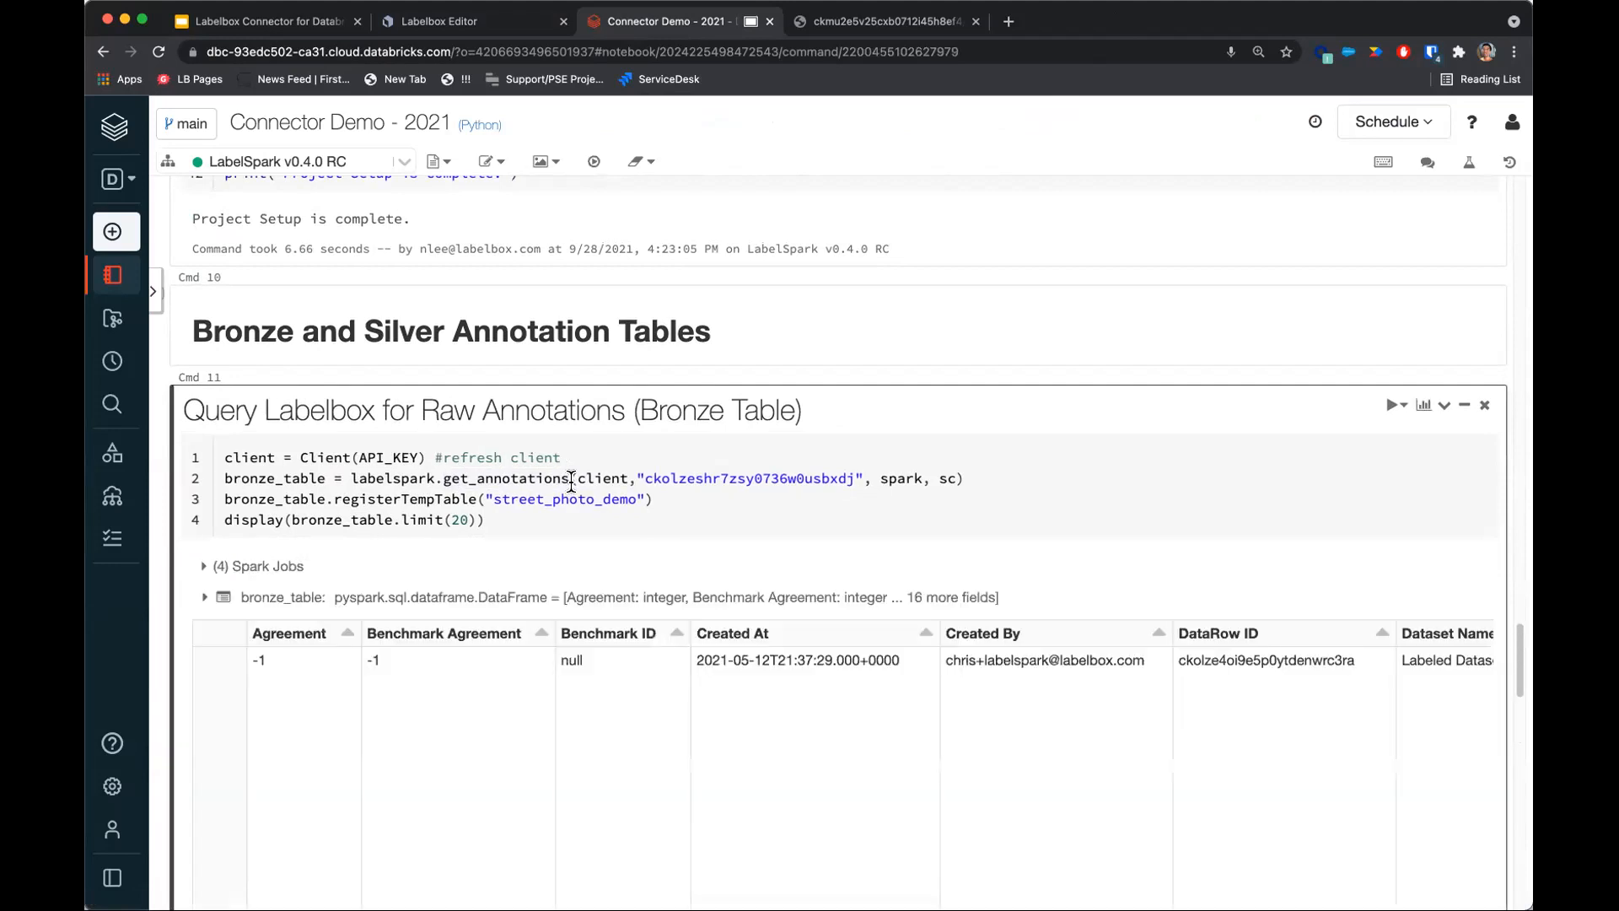
scroll(573, 424, "down", 5)
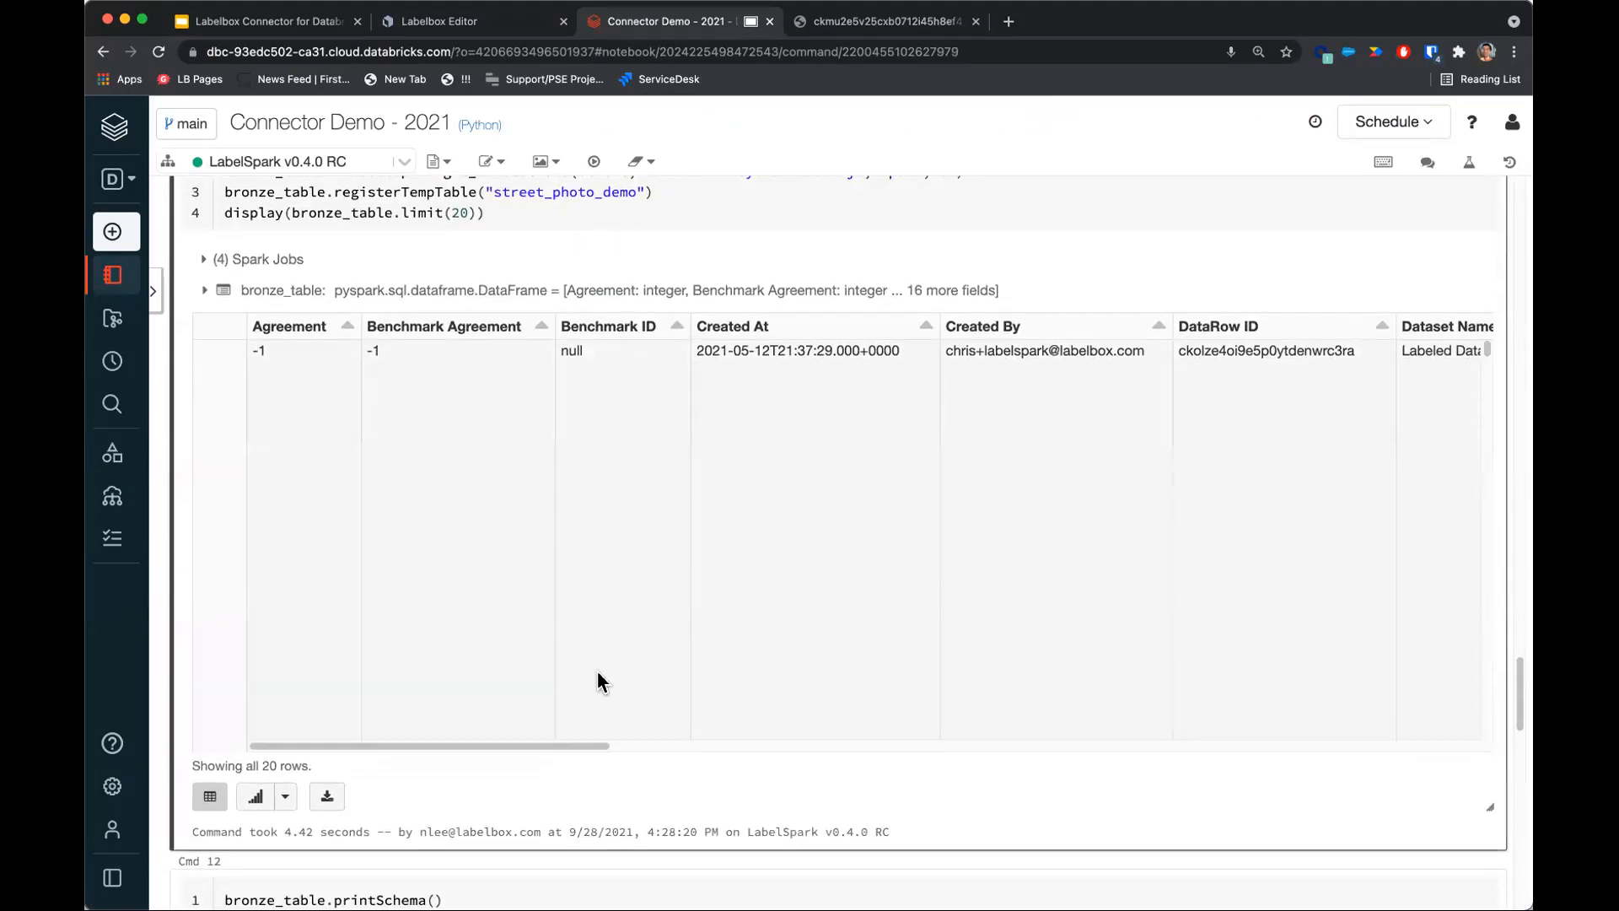
left_click_drag(575, 744, 862, 764)
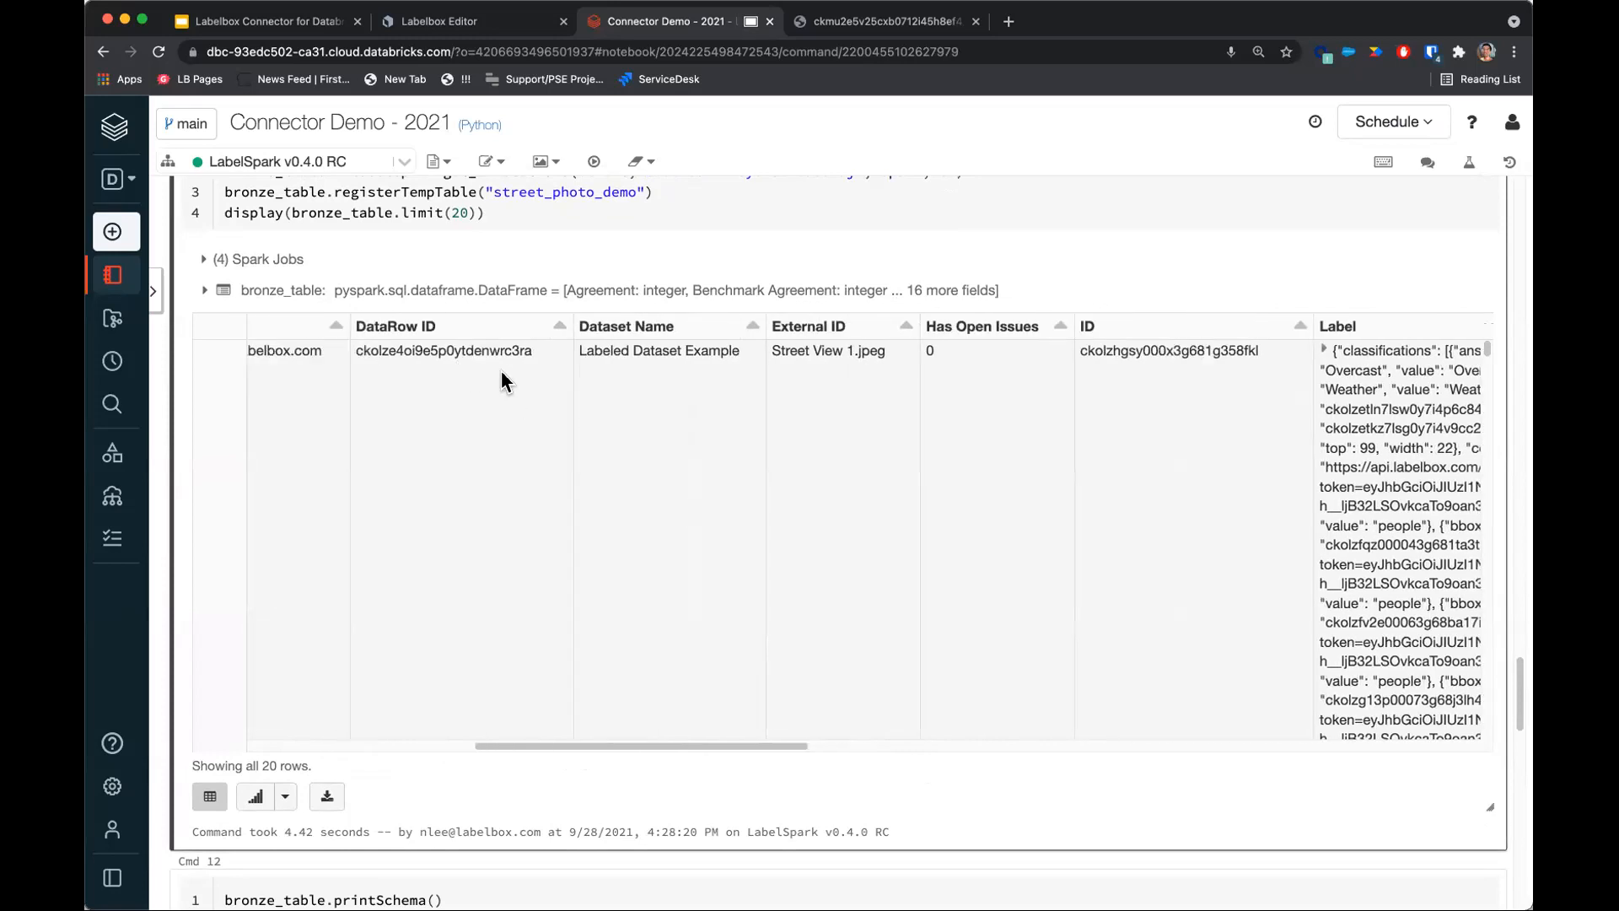
Scroll across the bronze table and expand the first row's Label classifications and objects.
left_click_drag(730, 747, 714, 741)
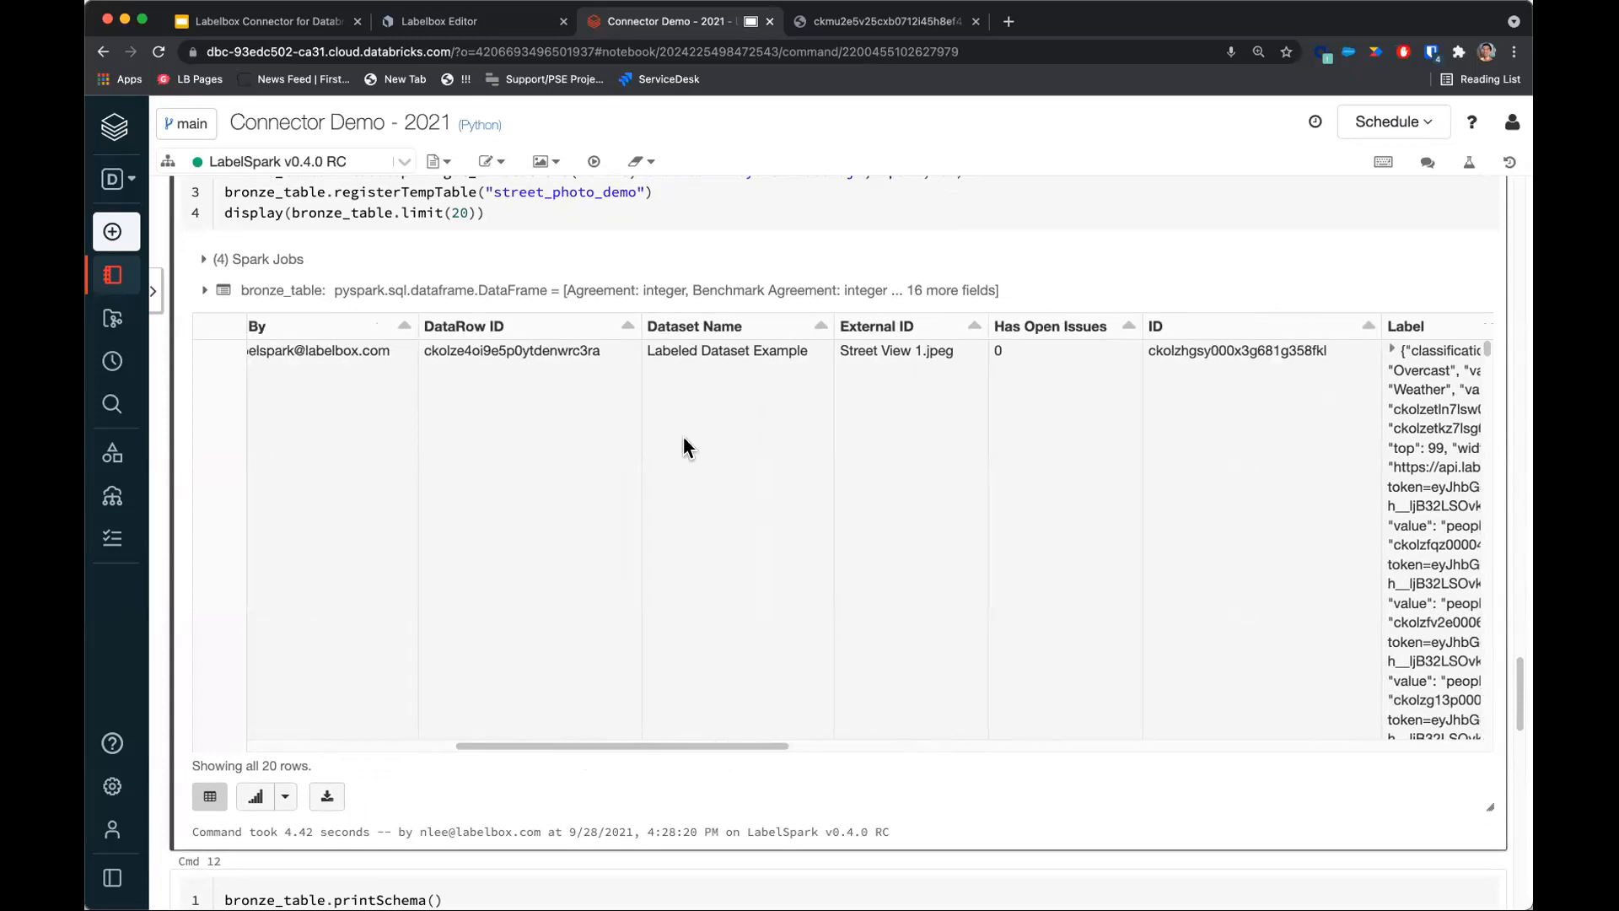
scroll(705, 456, "down", 1)
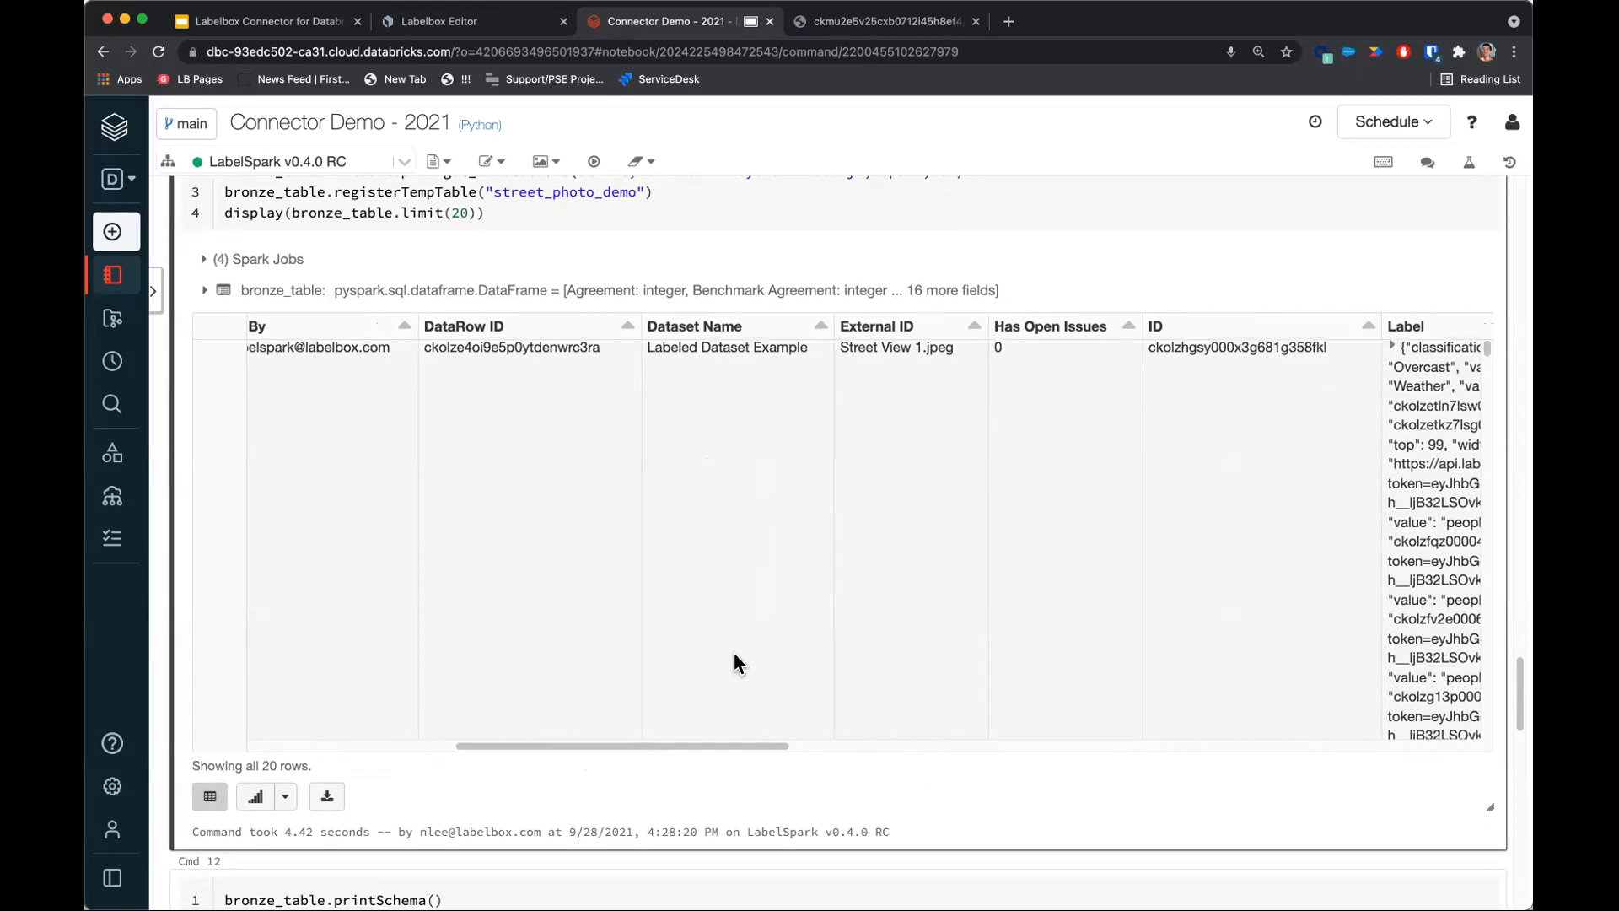
left_click_drag(732, 744, 977, 752)
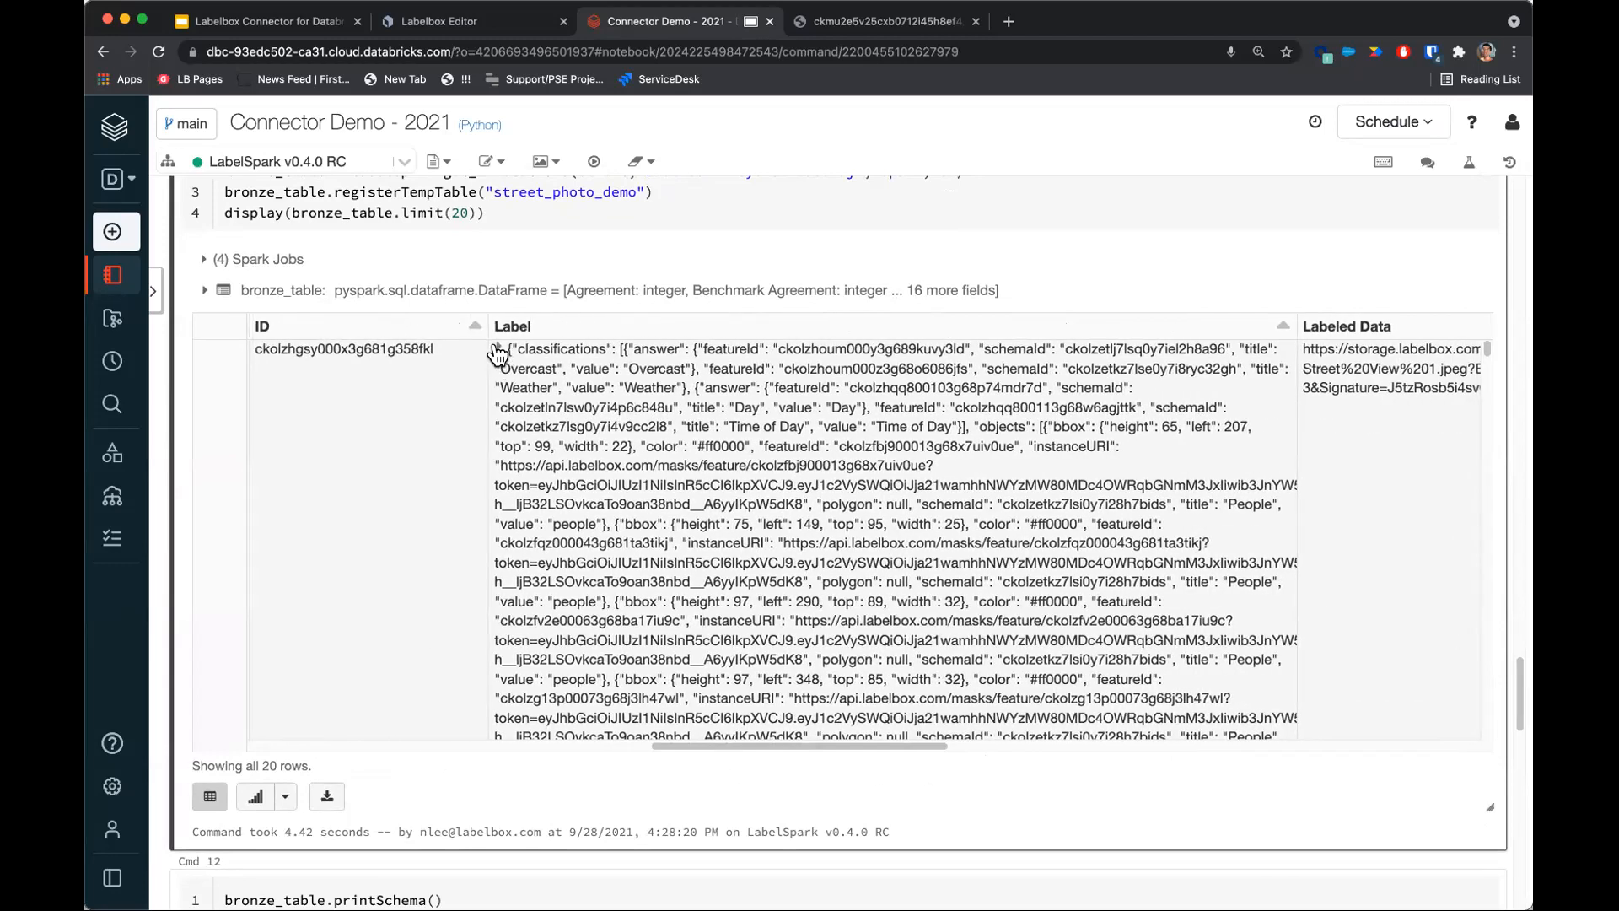
left_click(498, 354)
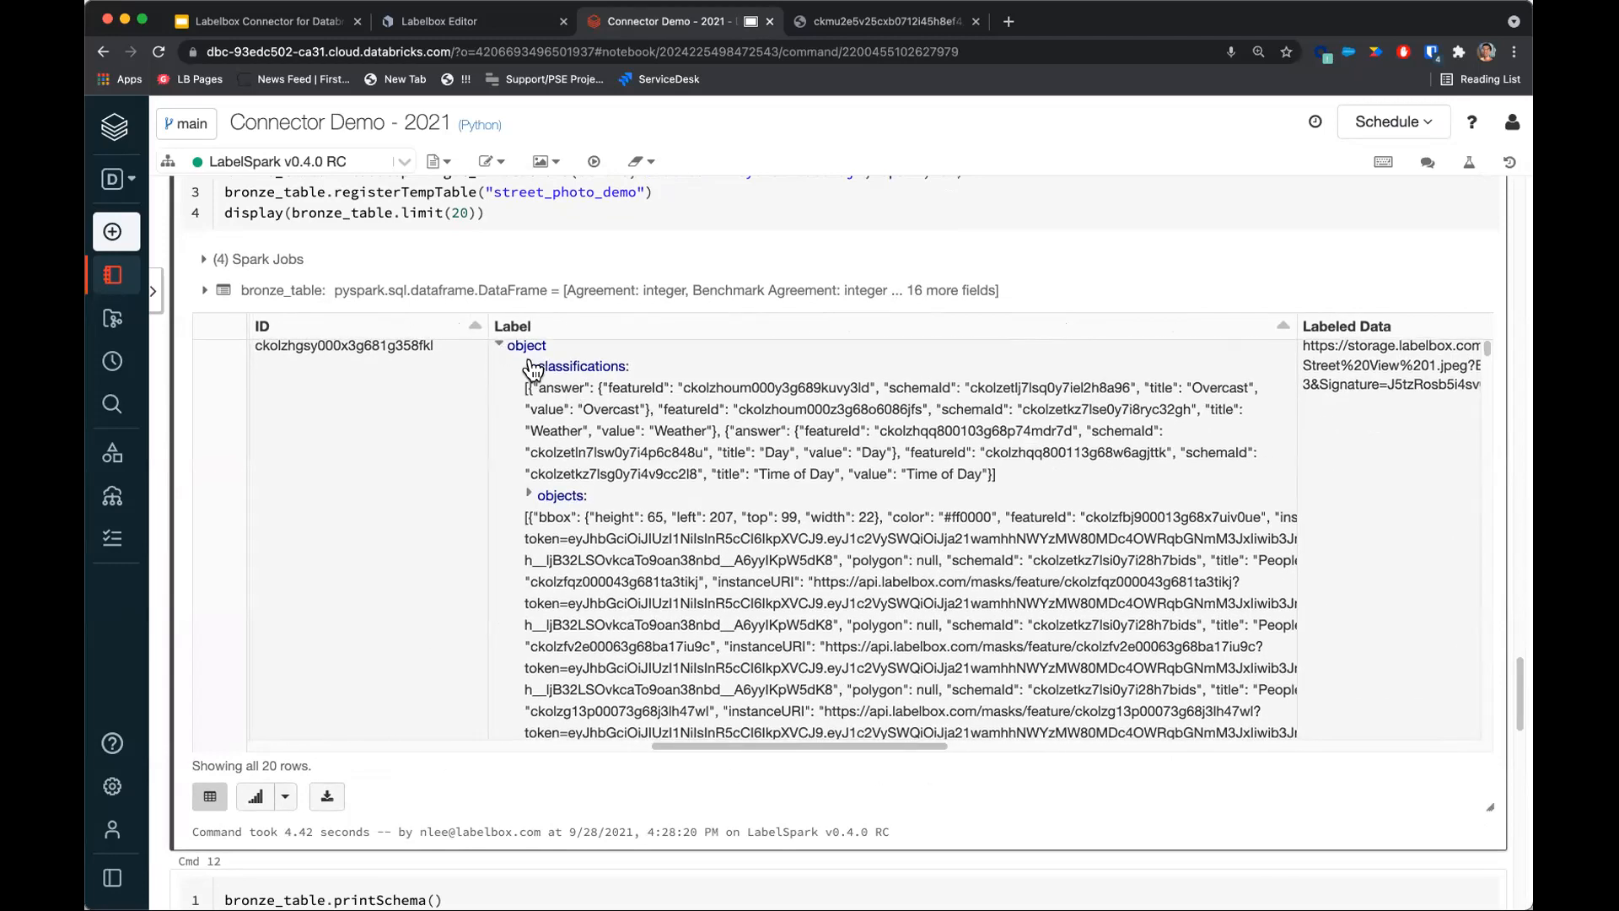
left_click(531, 365)
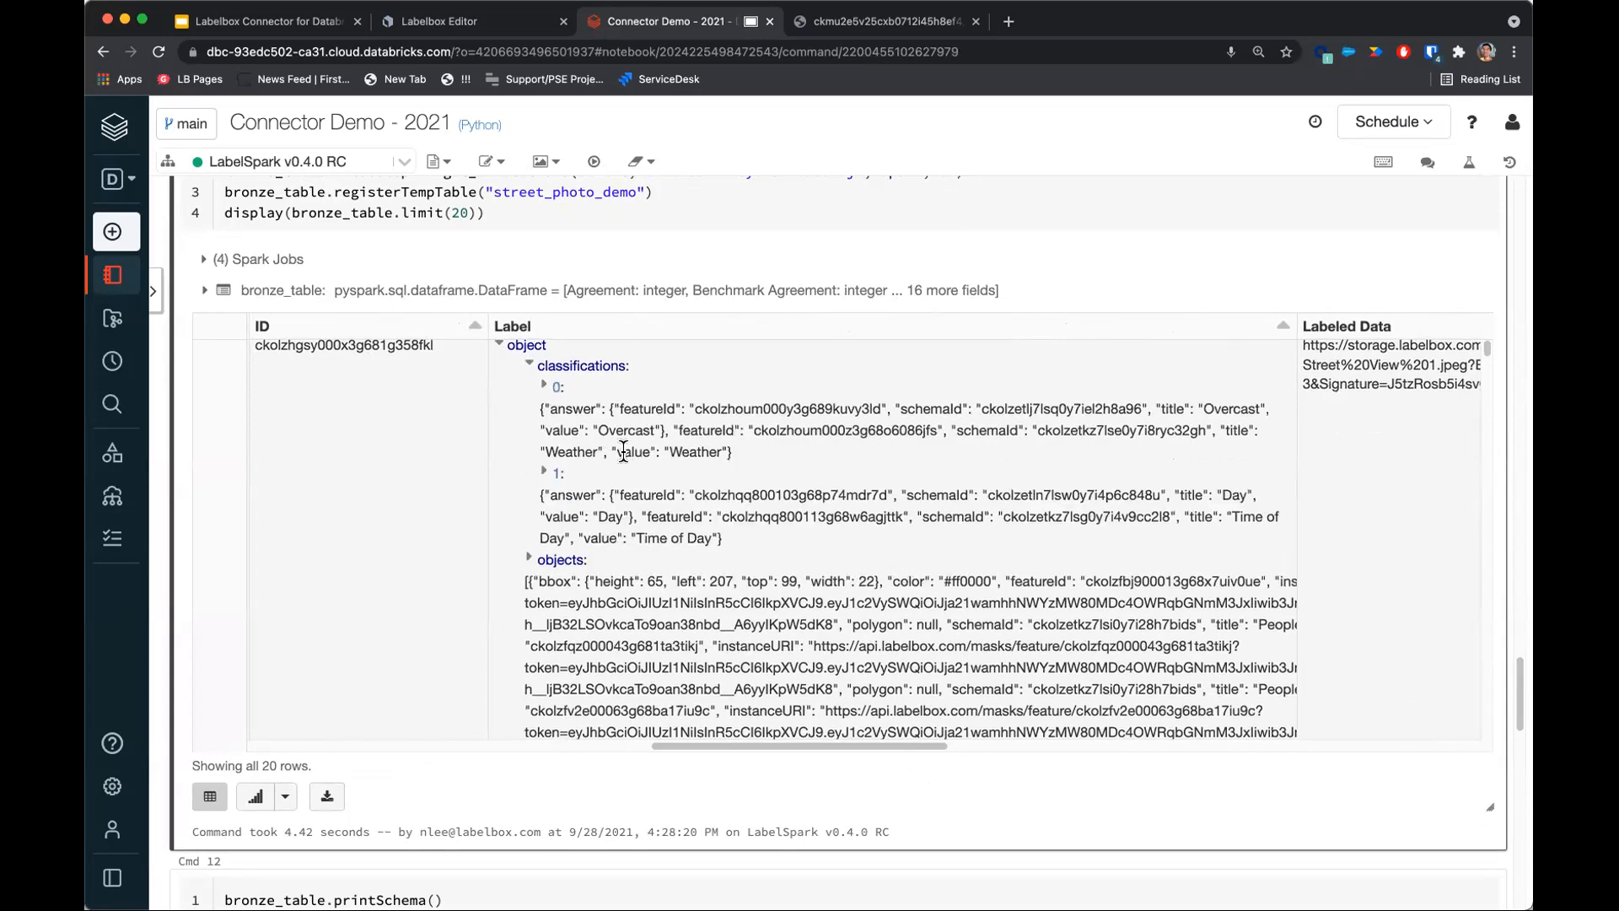
left_click(529, 558)
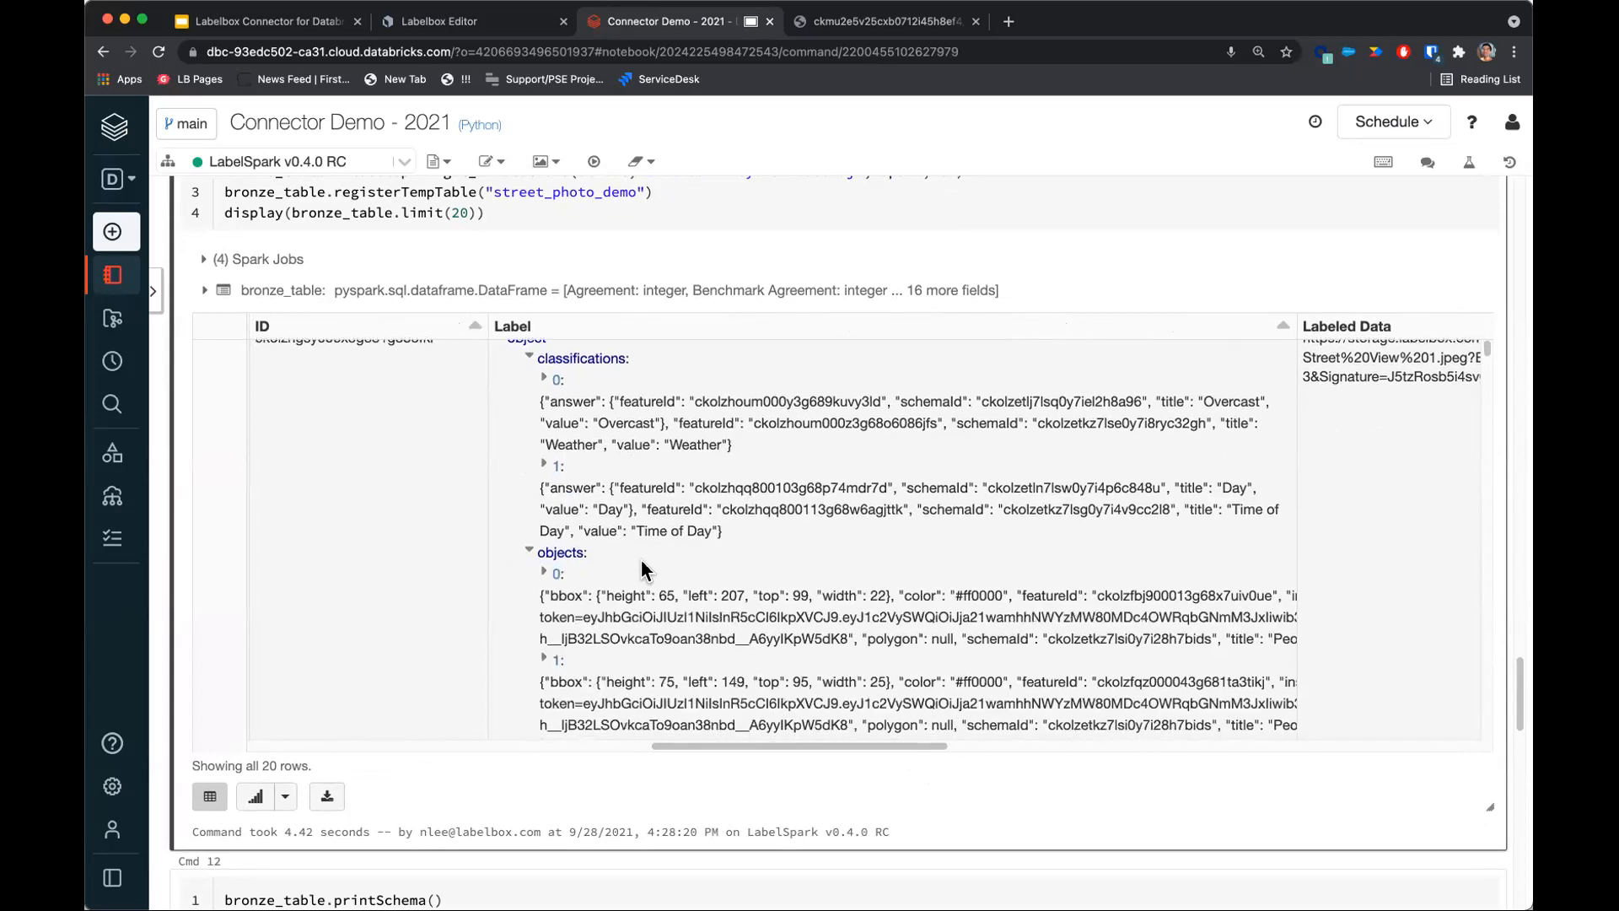
left_click(544, 571)
scroll(696, 578, "down", 1)
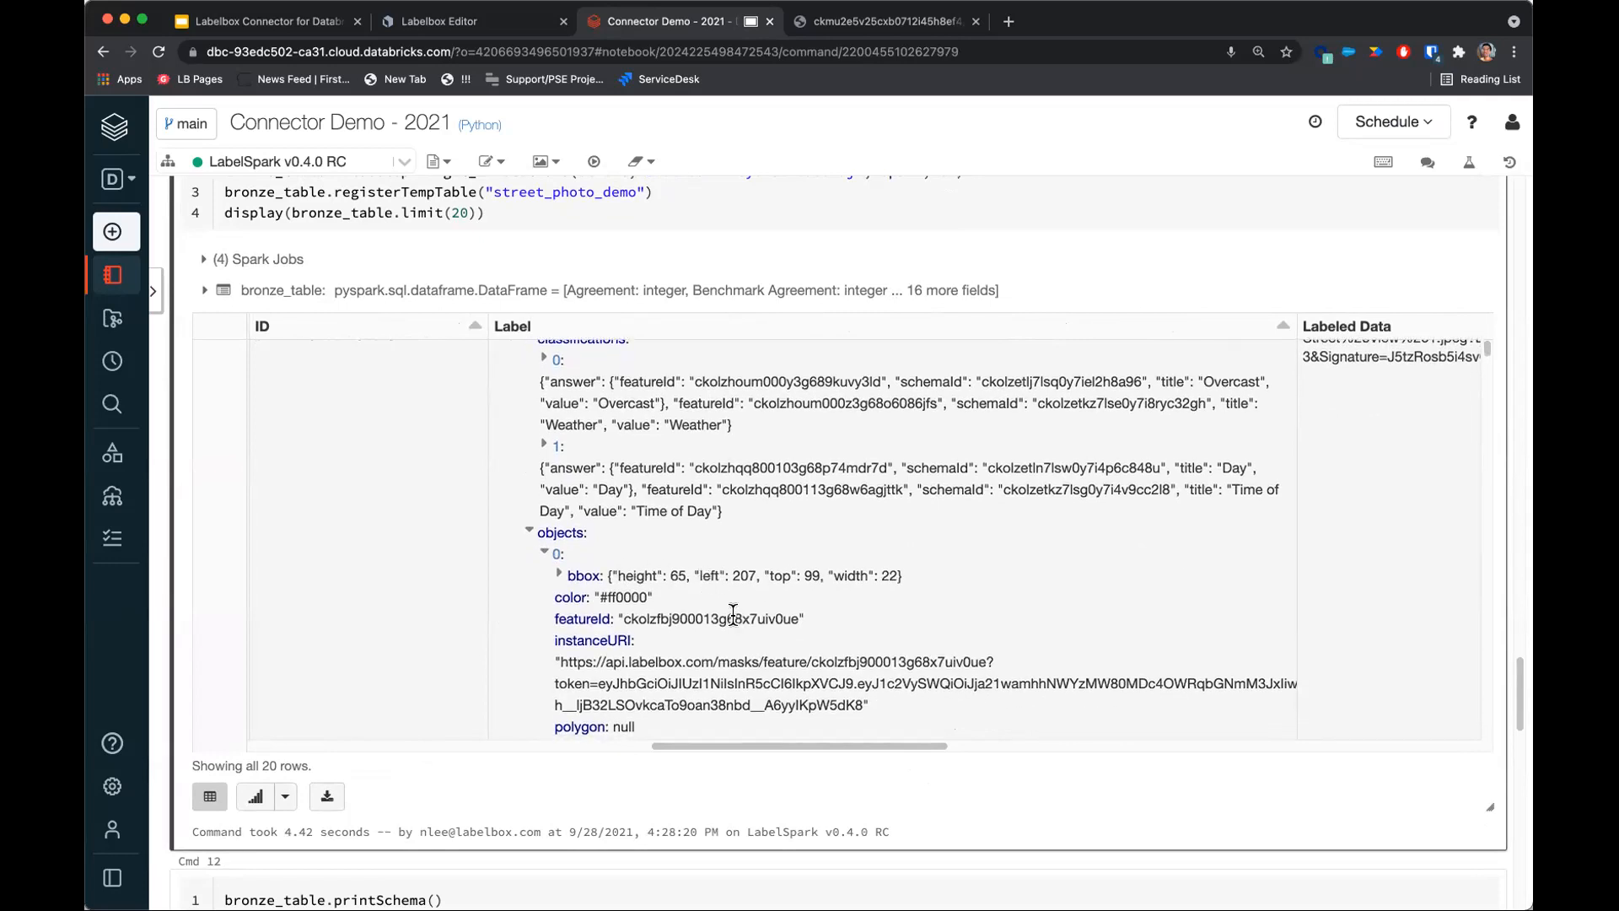
scroll(642, 576, "down", 2)
scroll(654, 569, "down", 3)
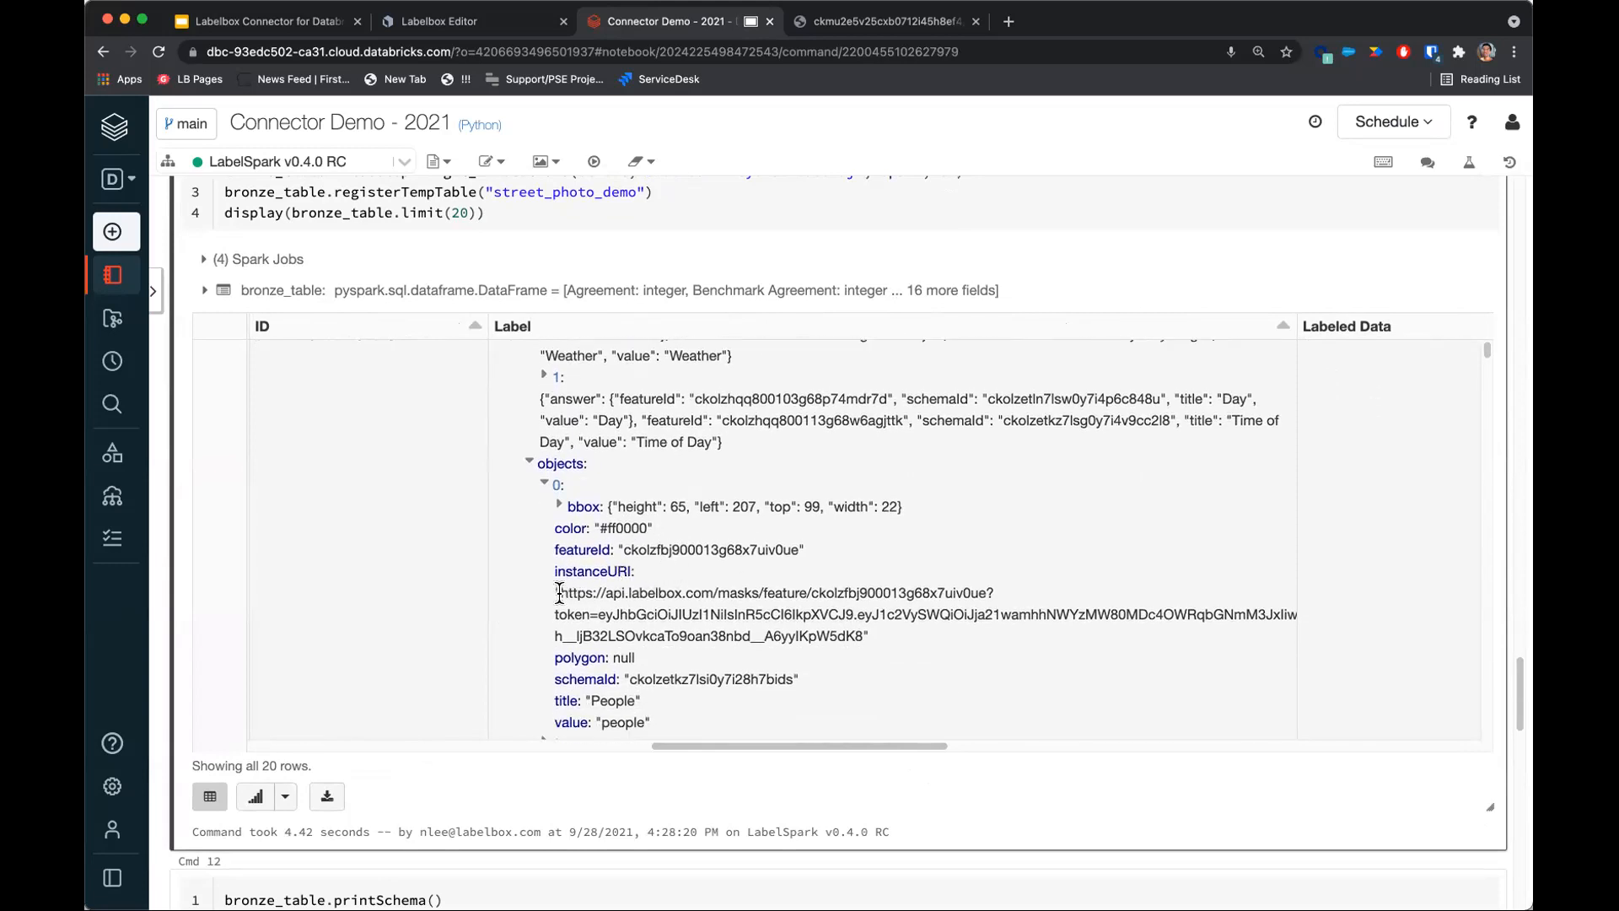
Copy the first object's instanceURI and open that mask link in a new browser tab.
left_click_drag(559, 593, 853, 629)
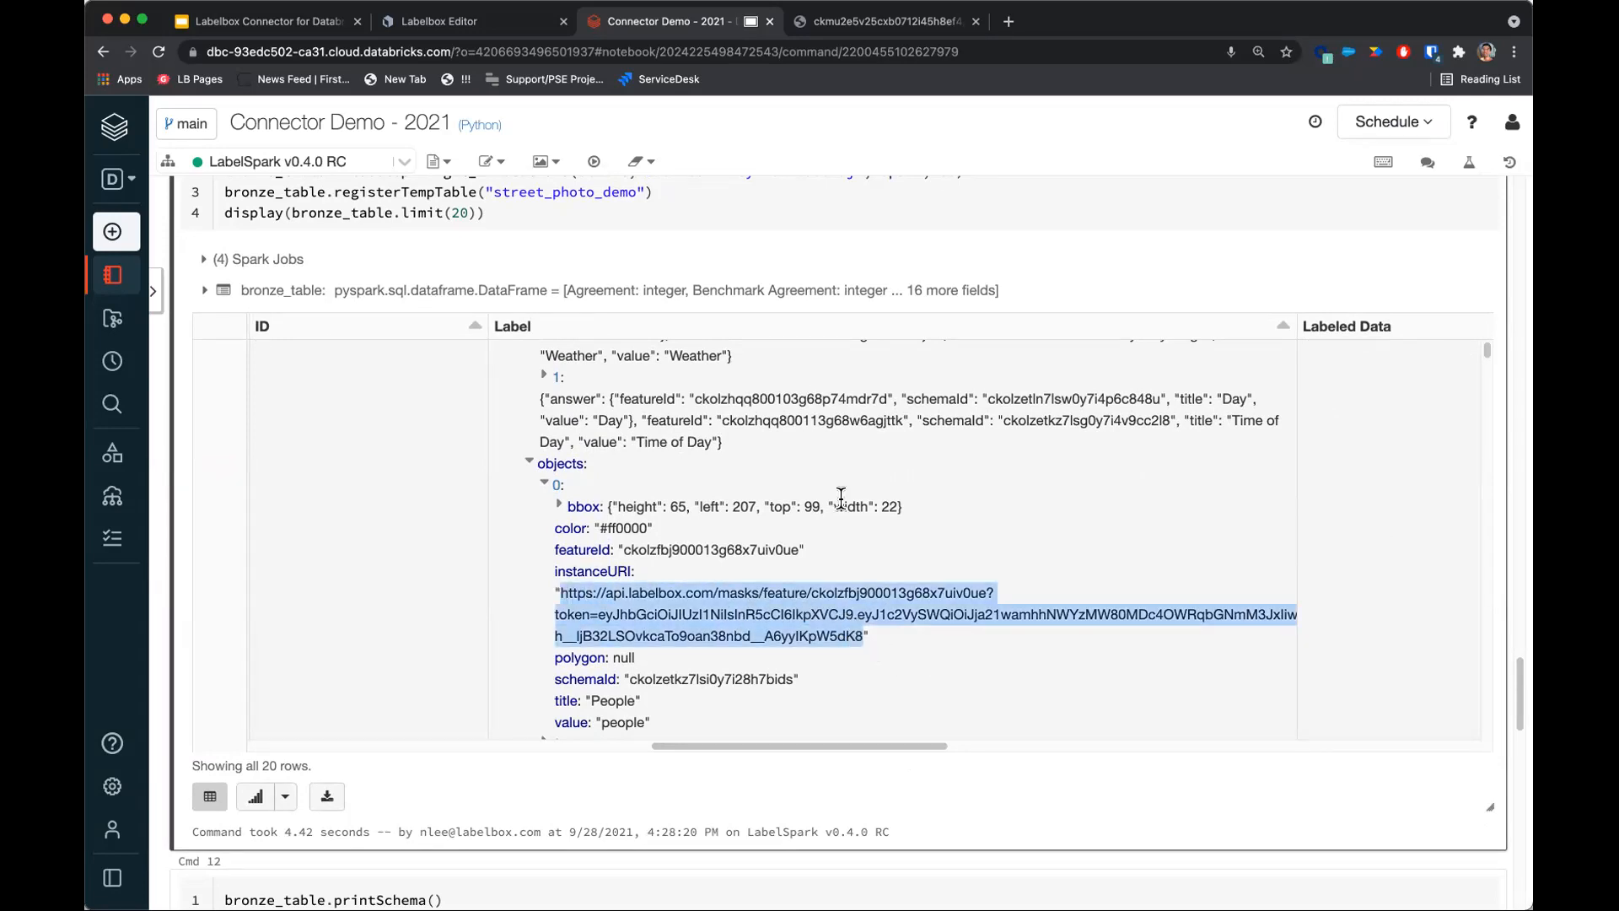
key("super+t")
key("super+v")
key("Return")
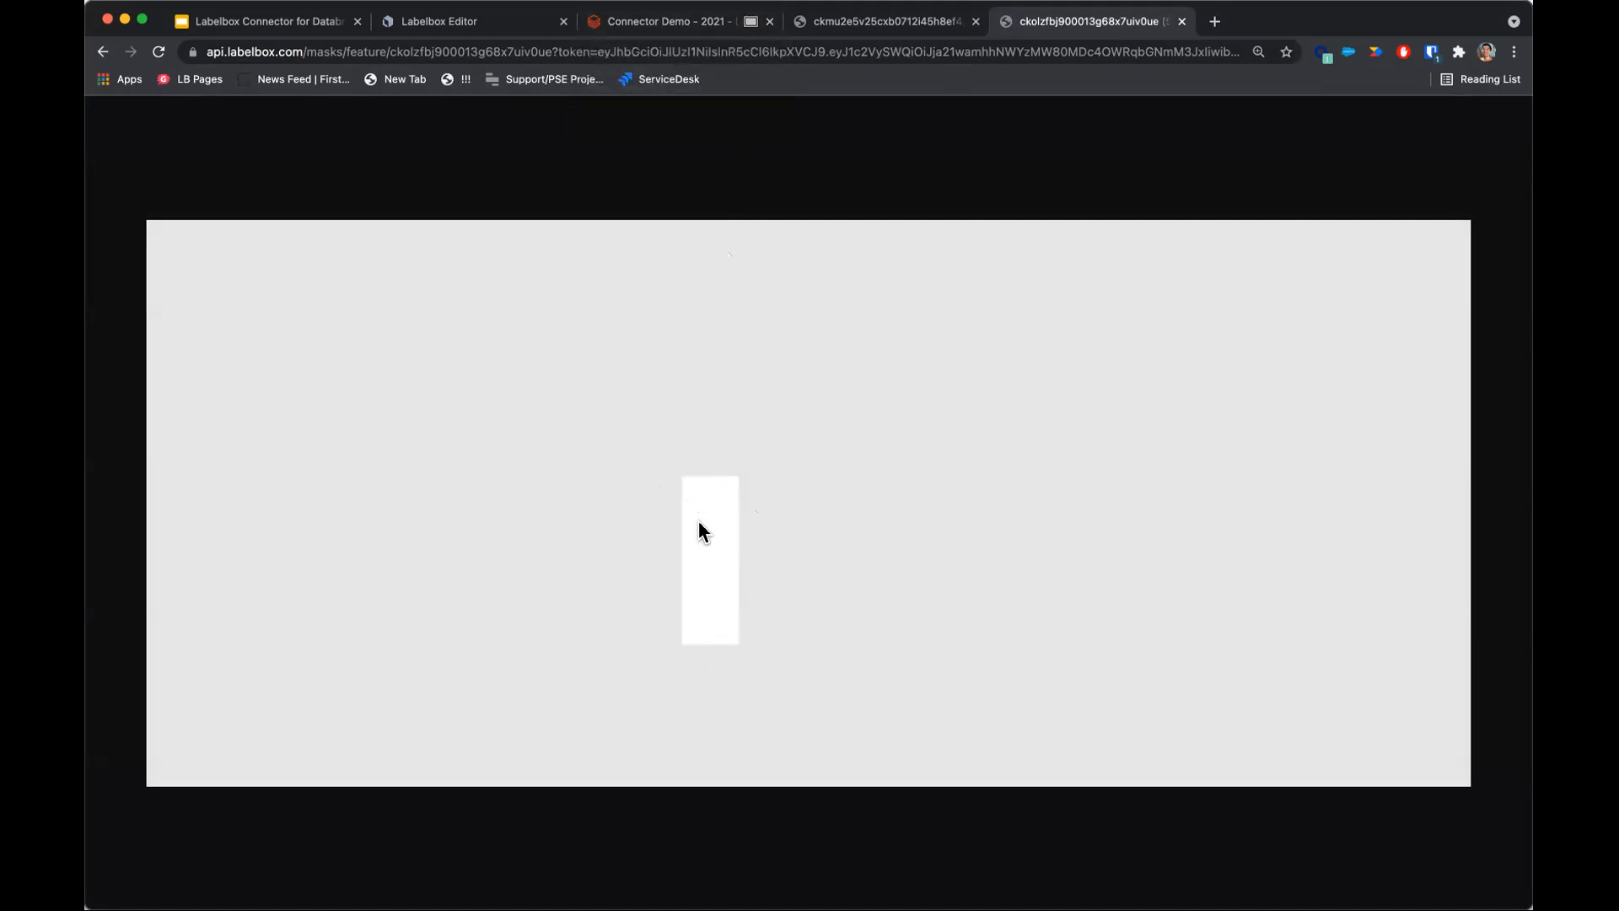
Return to the notebook tab and scroll through the remaining label objects in the bronze table.
left_click(687, 23)
scroll(674, 518, "down", 2)
scroll(670, 516, "down", 2)
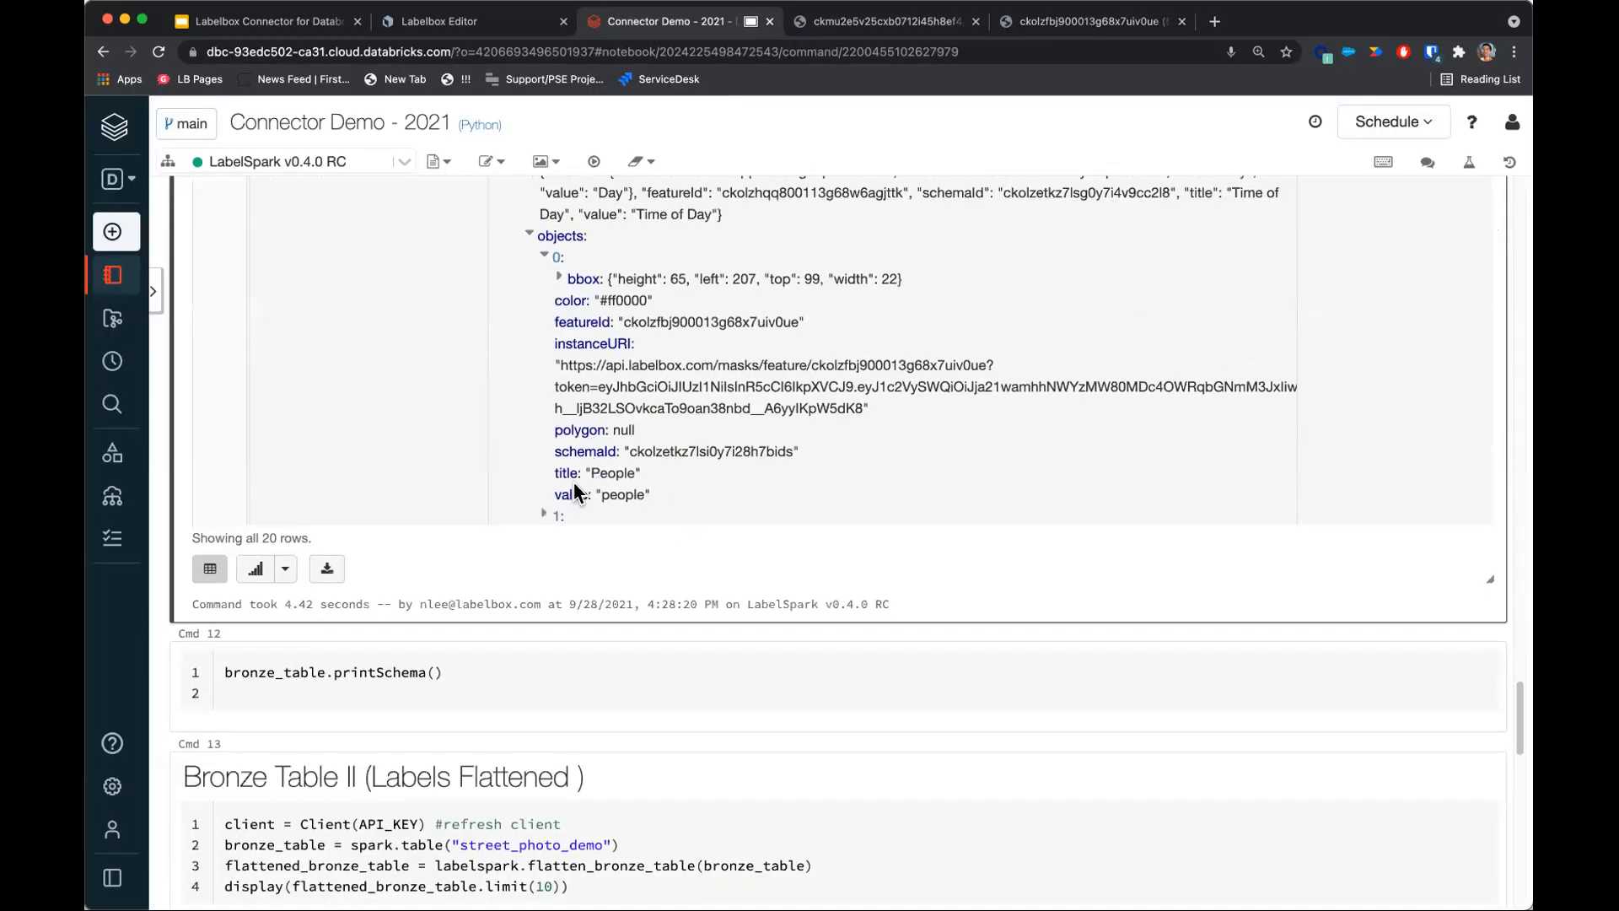
scroll(1007, 574, "up", 2)
scroll(1007, 573, "up", 1)
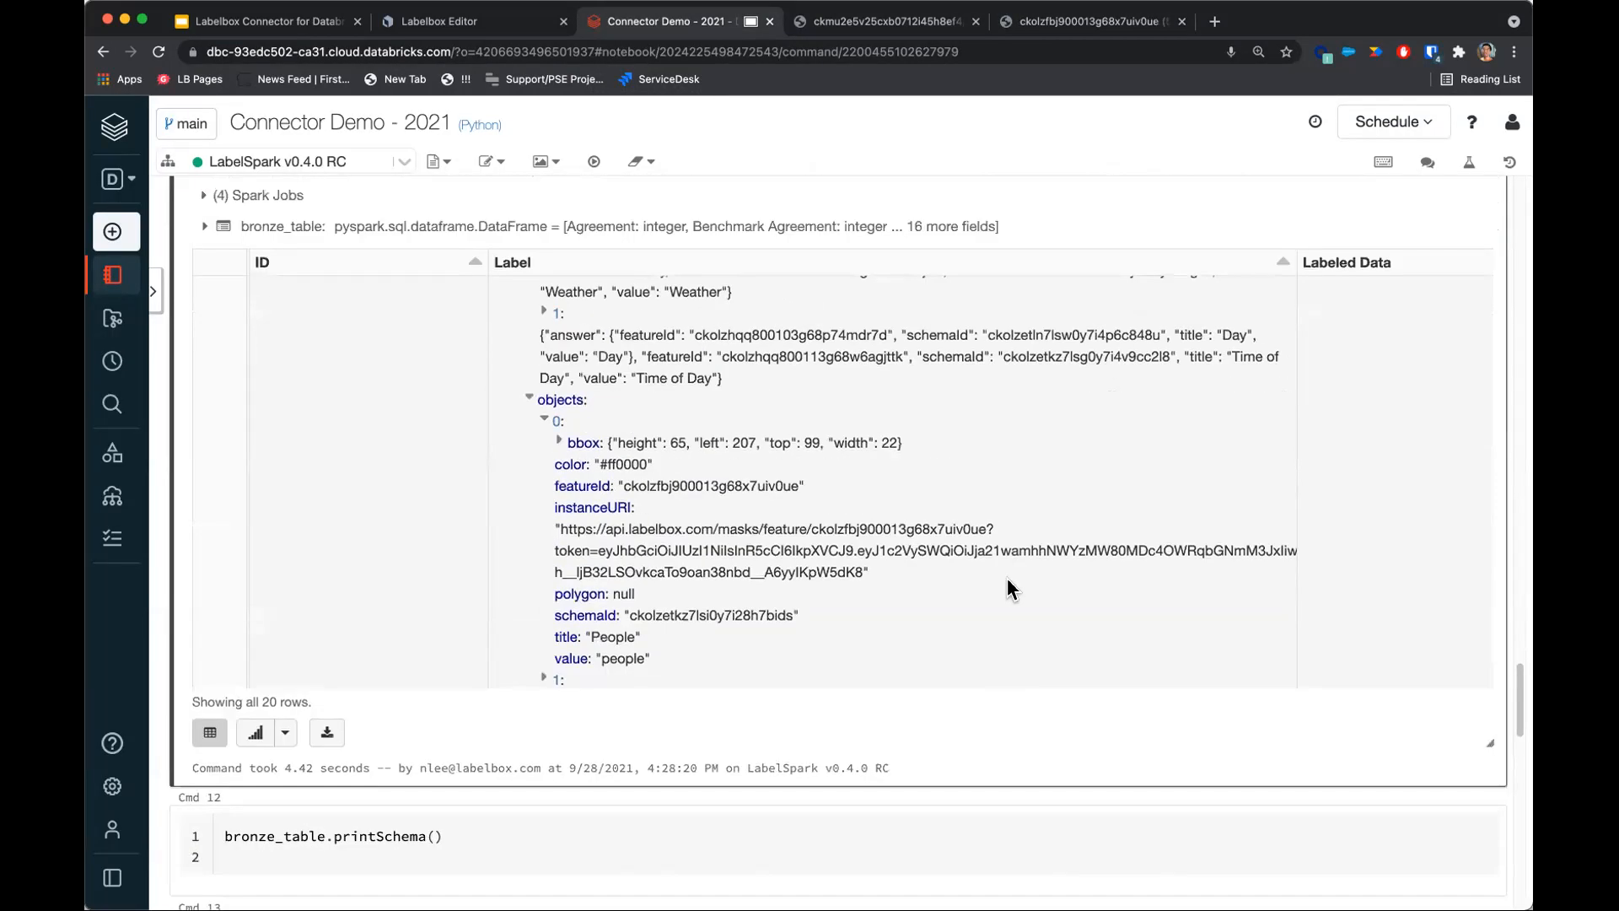
scroll(1097, 398, "down", 2)
left_click_drag(1489, 295, 1489, 303)
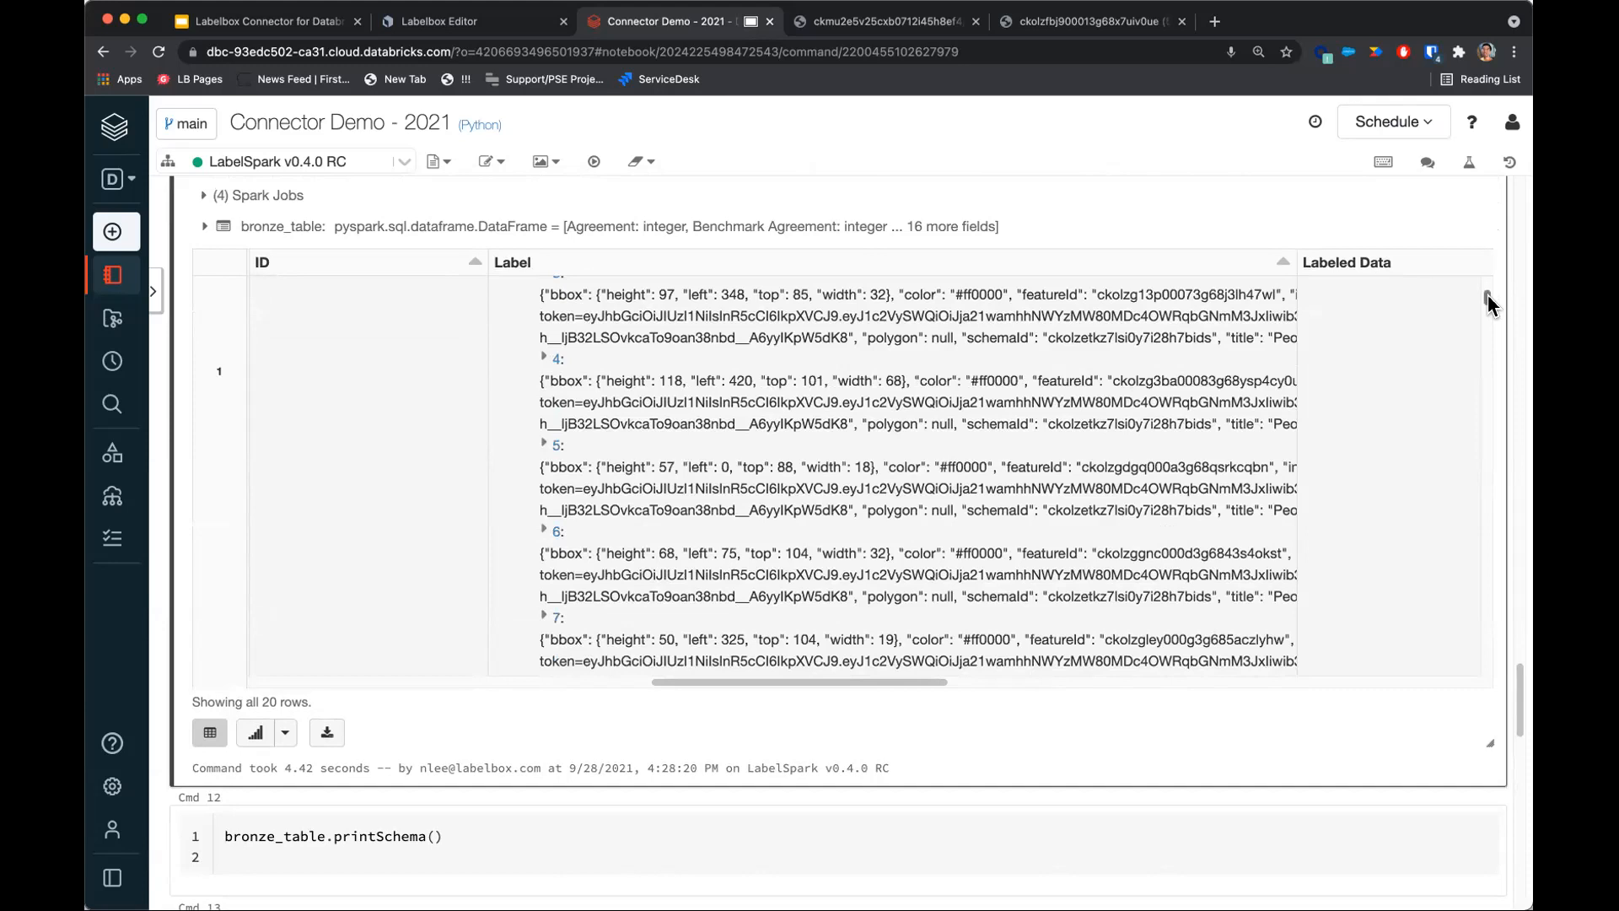
scroll(702, 473, "down", 3)
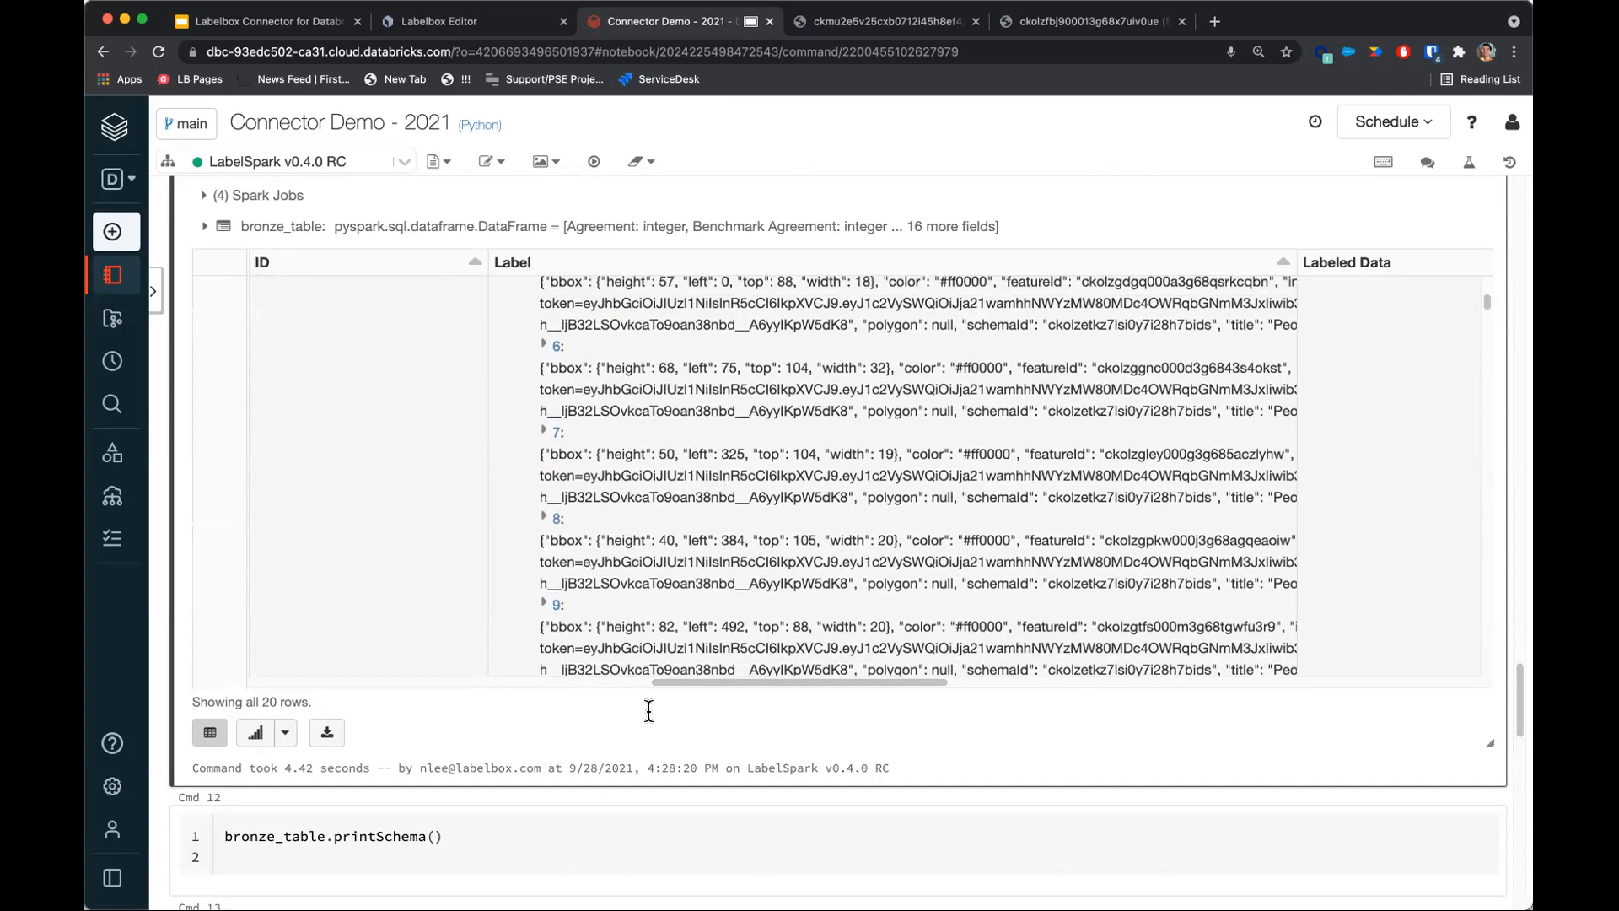
scroll(600, 784, "down", 5)
Run the Bronze Table II cell to flatten the labels of street_photo_demo.
left_click(540, 588)
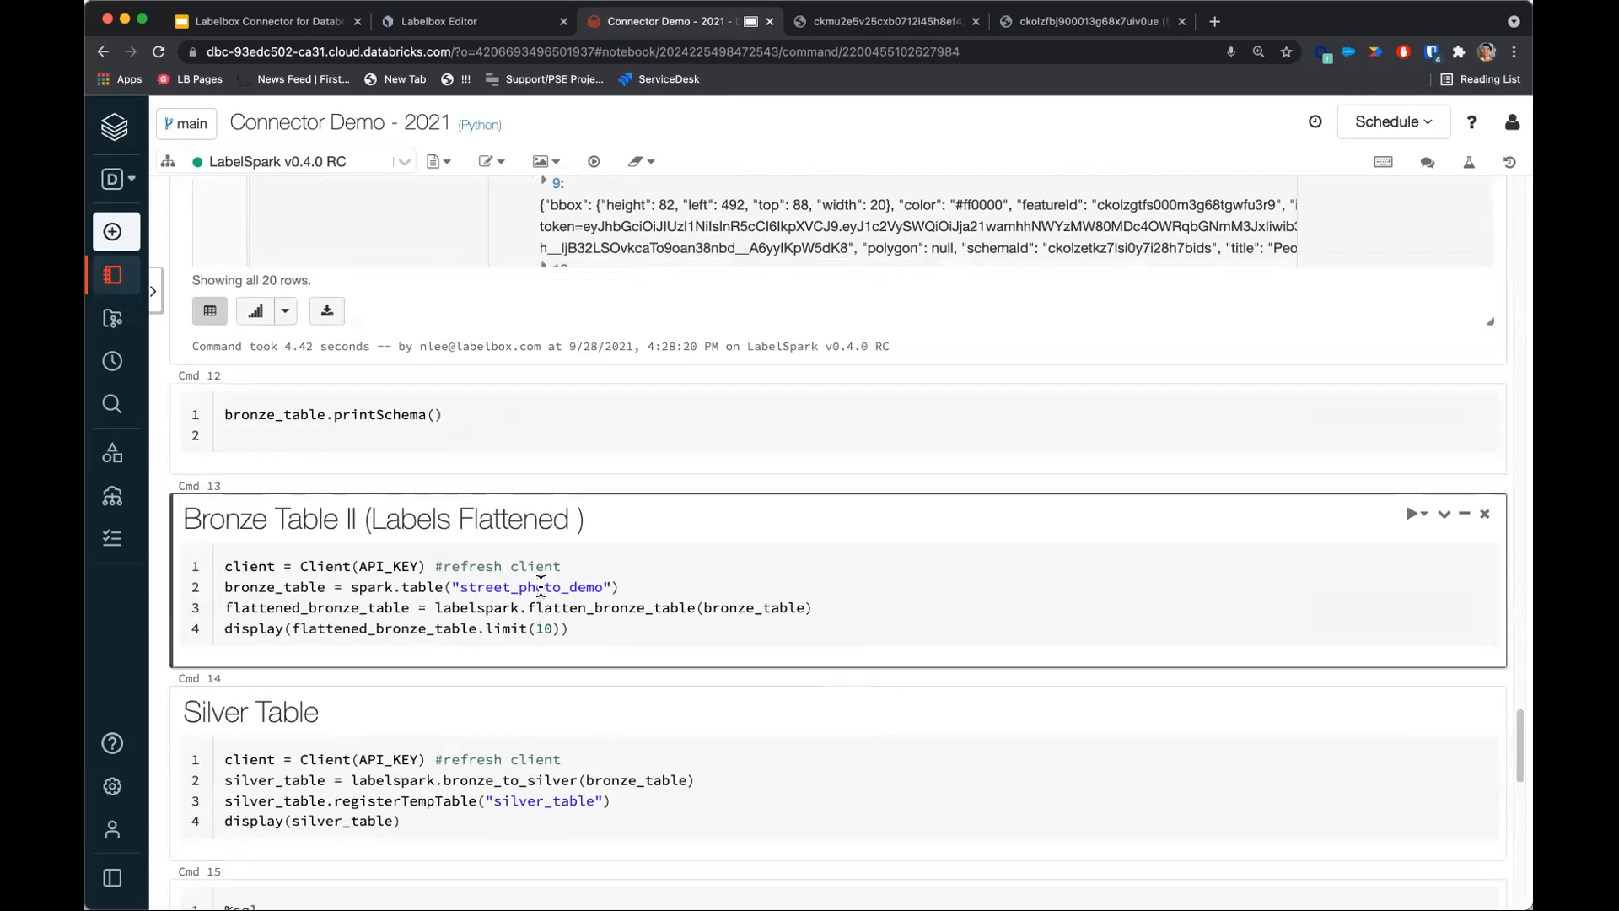
scroll(570, 584, "down", 1)
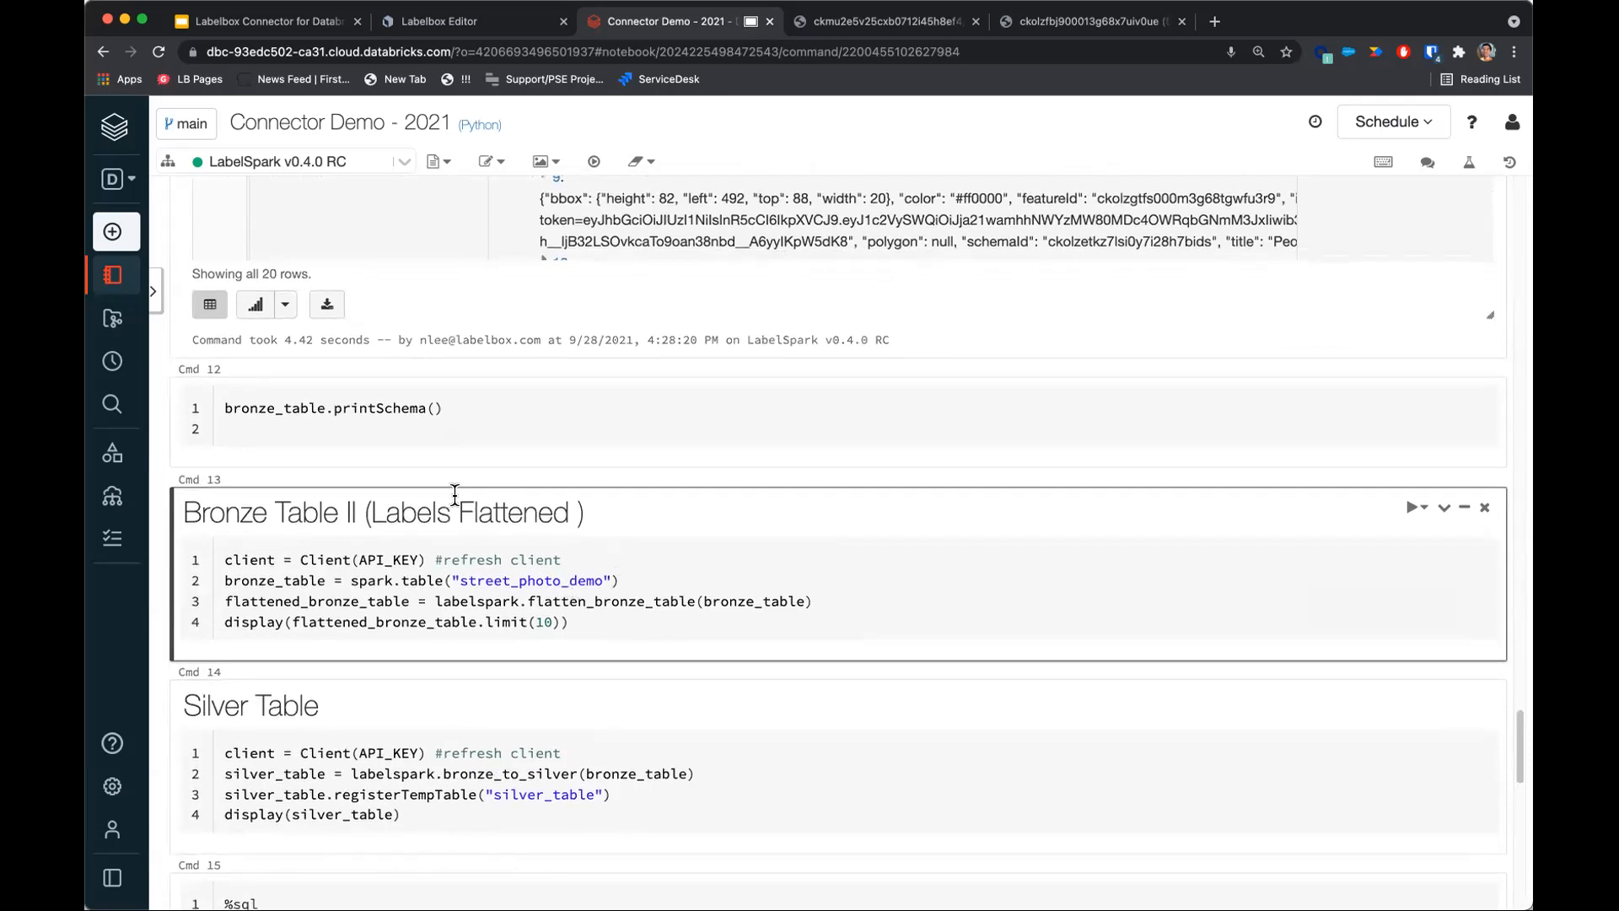
left_click(463, 585)
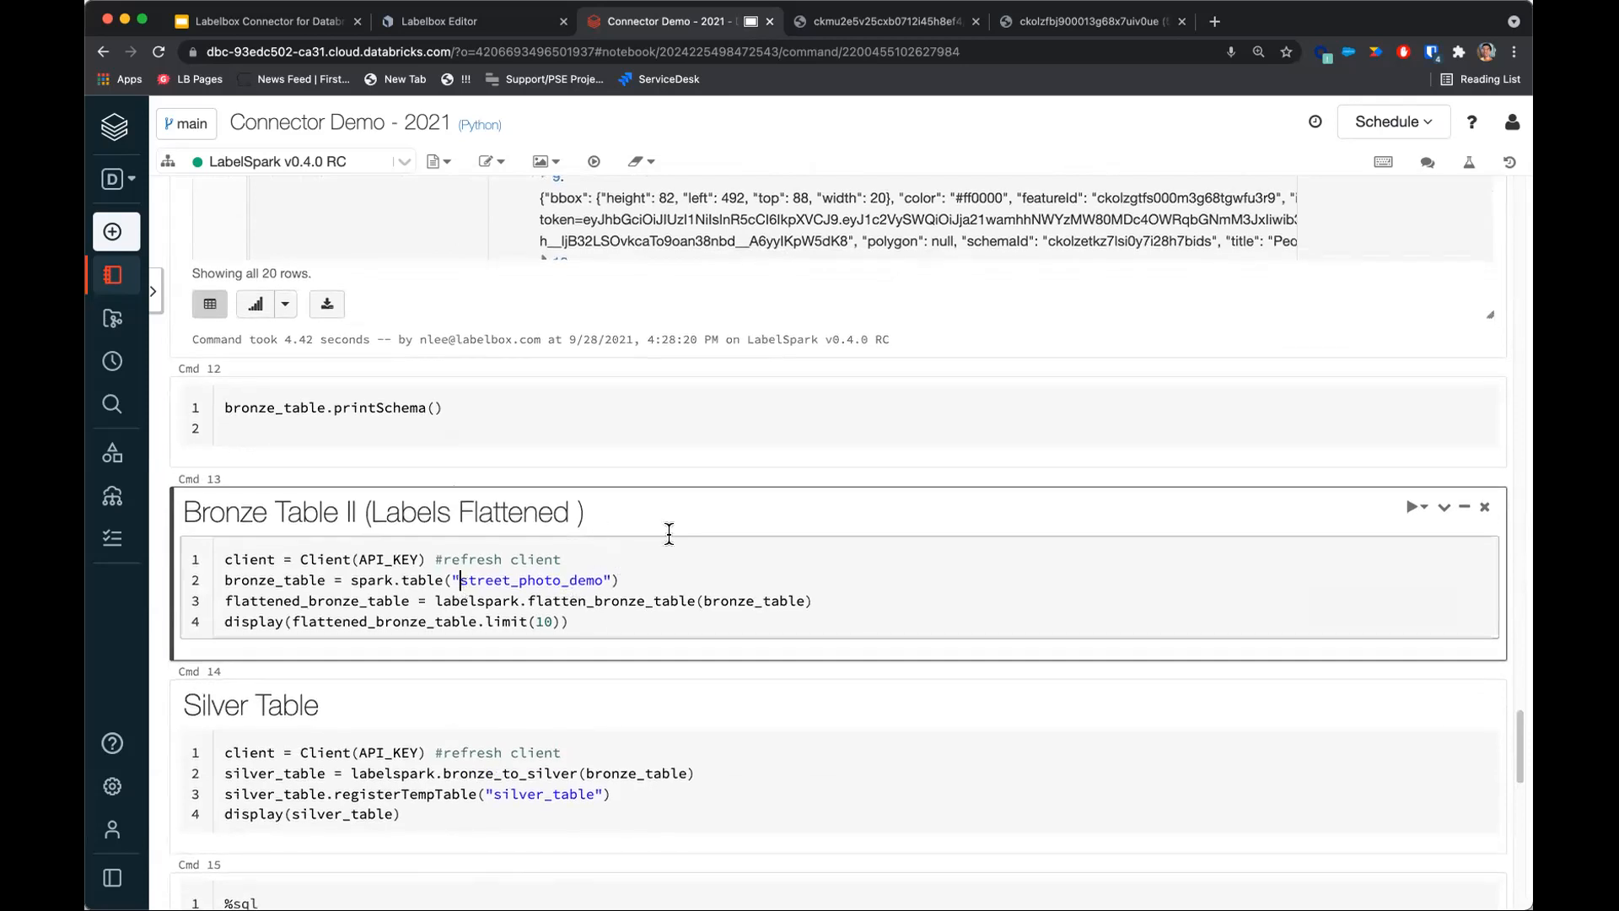
key("shift+Return")
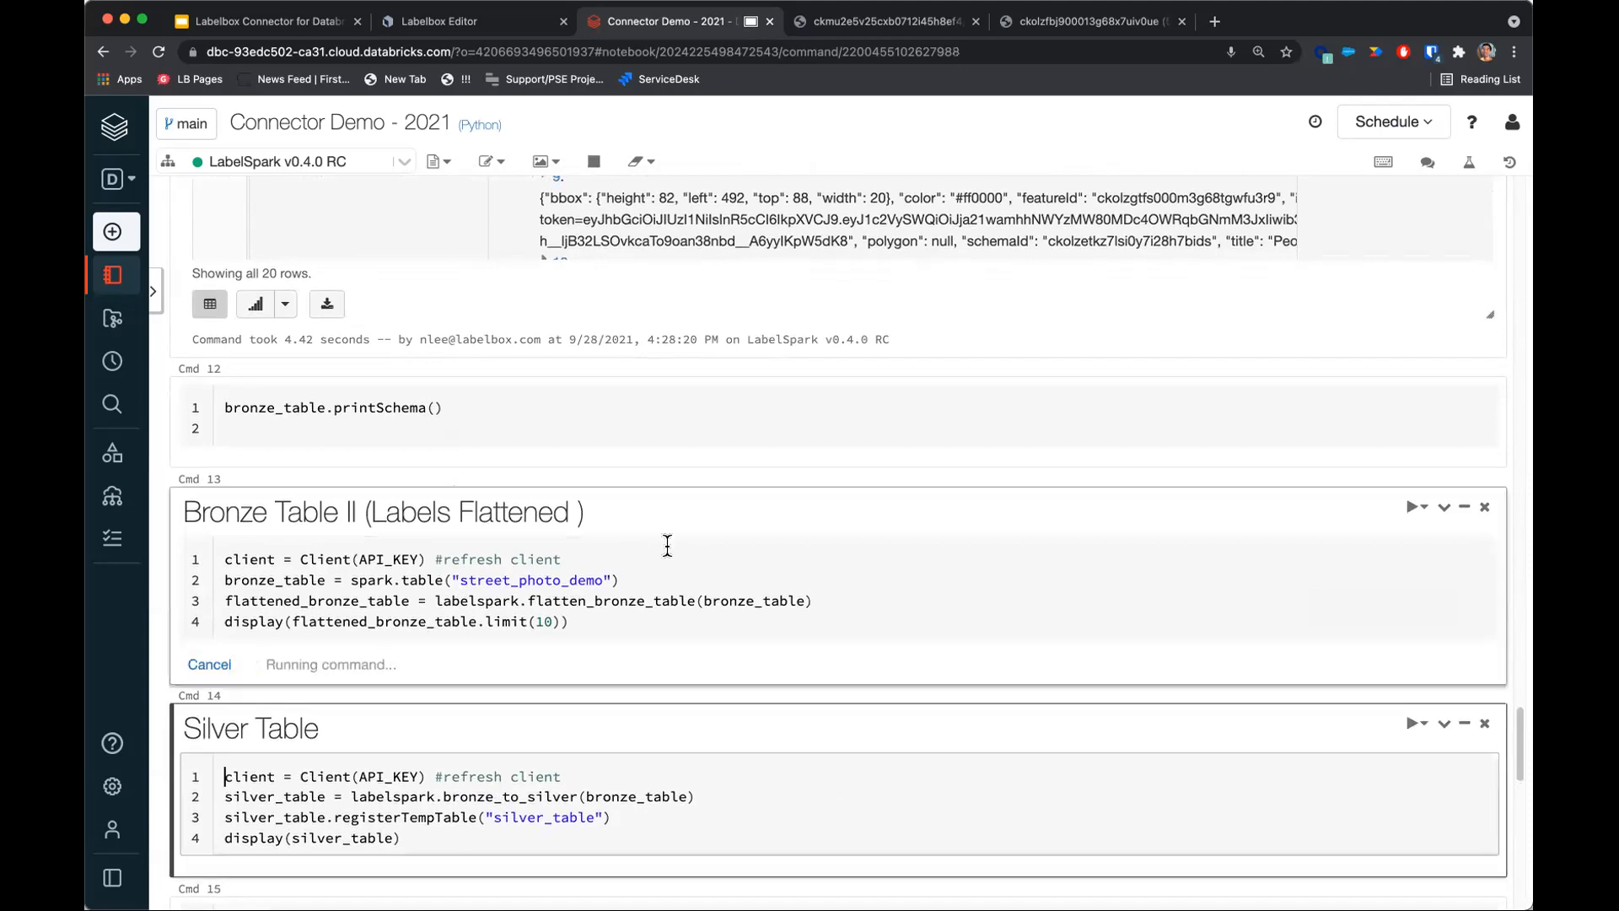
Scroll through the flattened bronze table, expanding the classification answer title and classification title arrays.
scroll(666, 565, "down", 5)
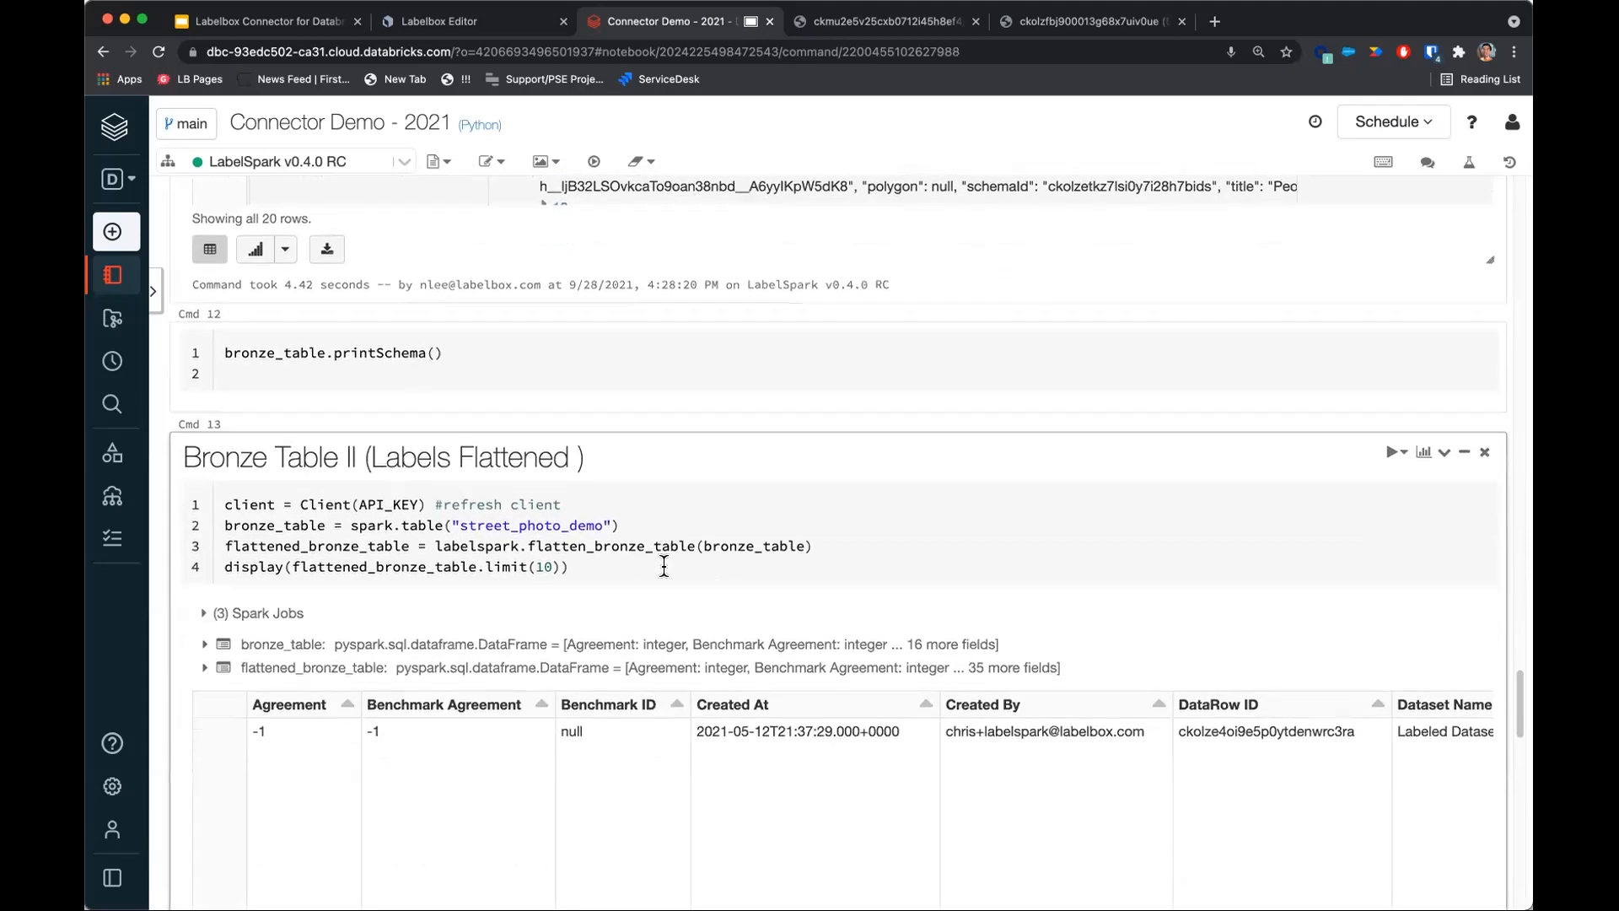
left_click_drag(341, 703, 577, 715)
scroll(577, 705, "right", 3)
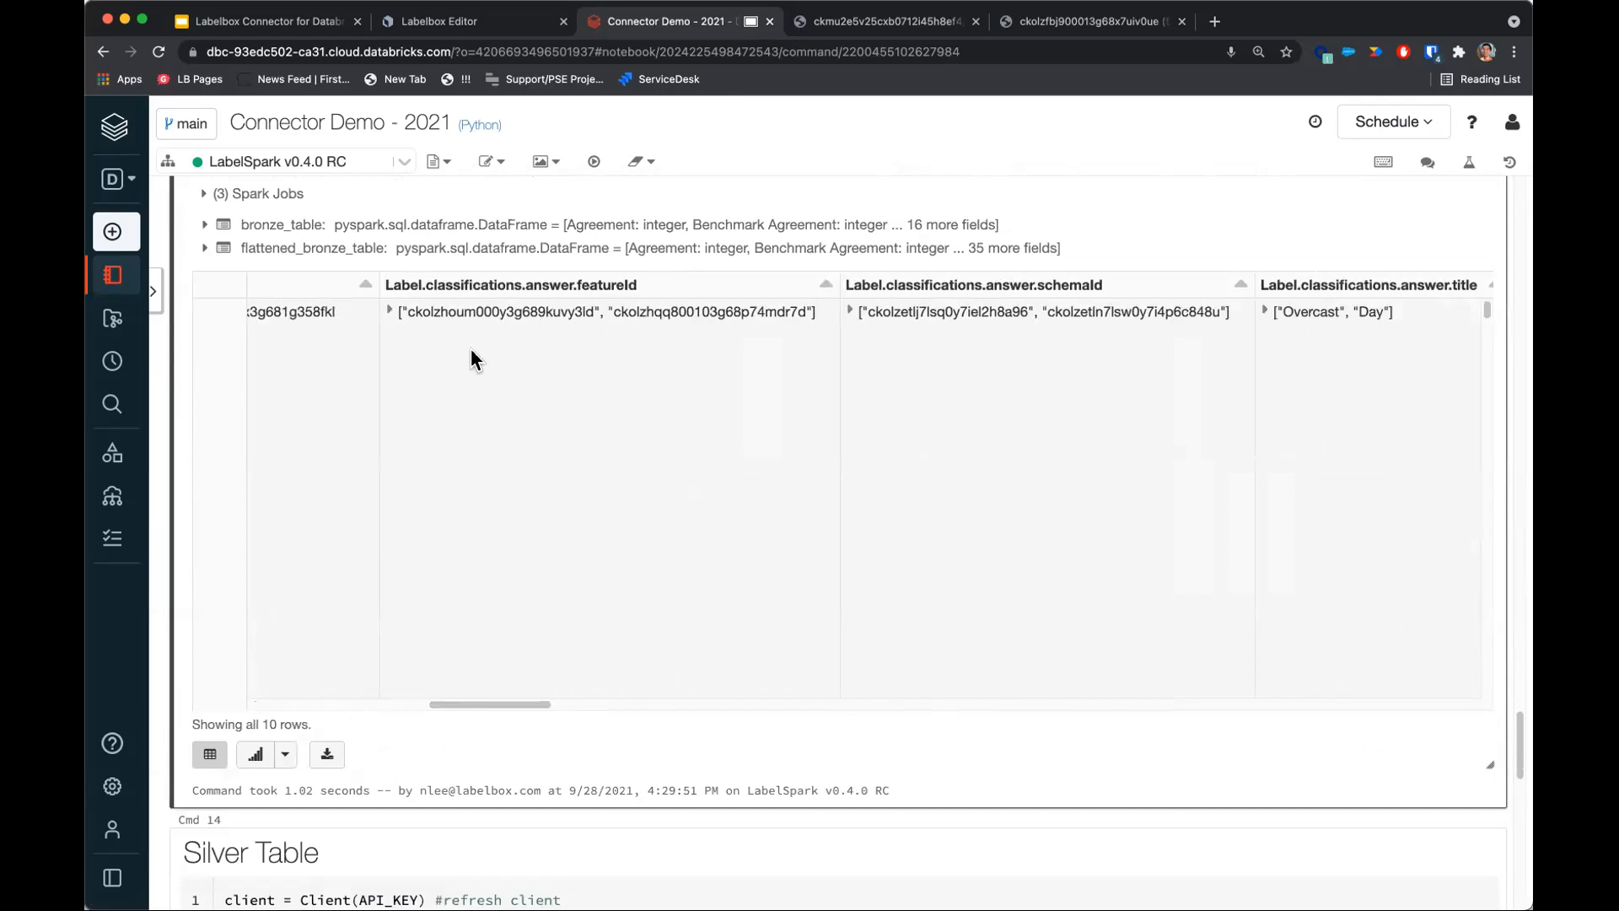
left_click_drag(543, 703, 638, 704)
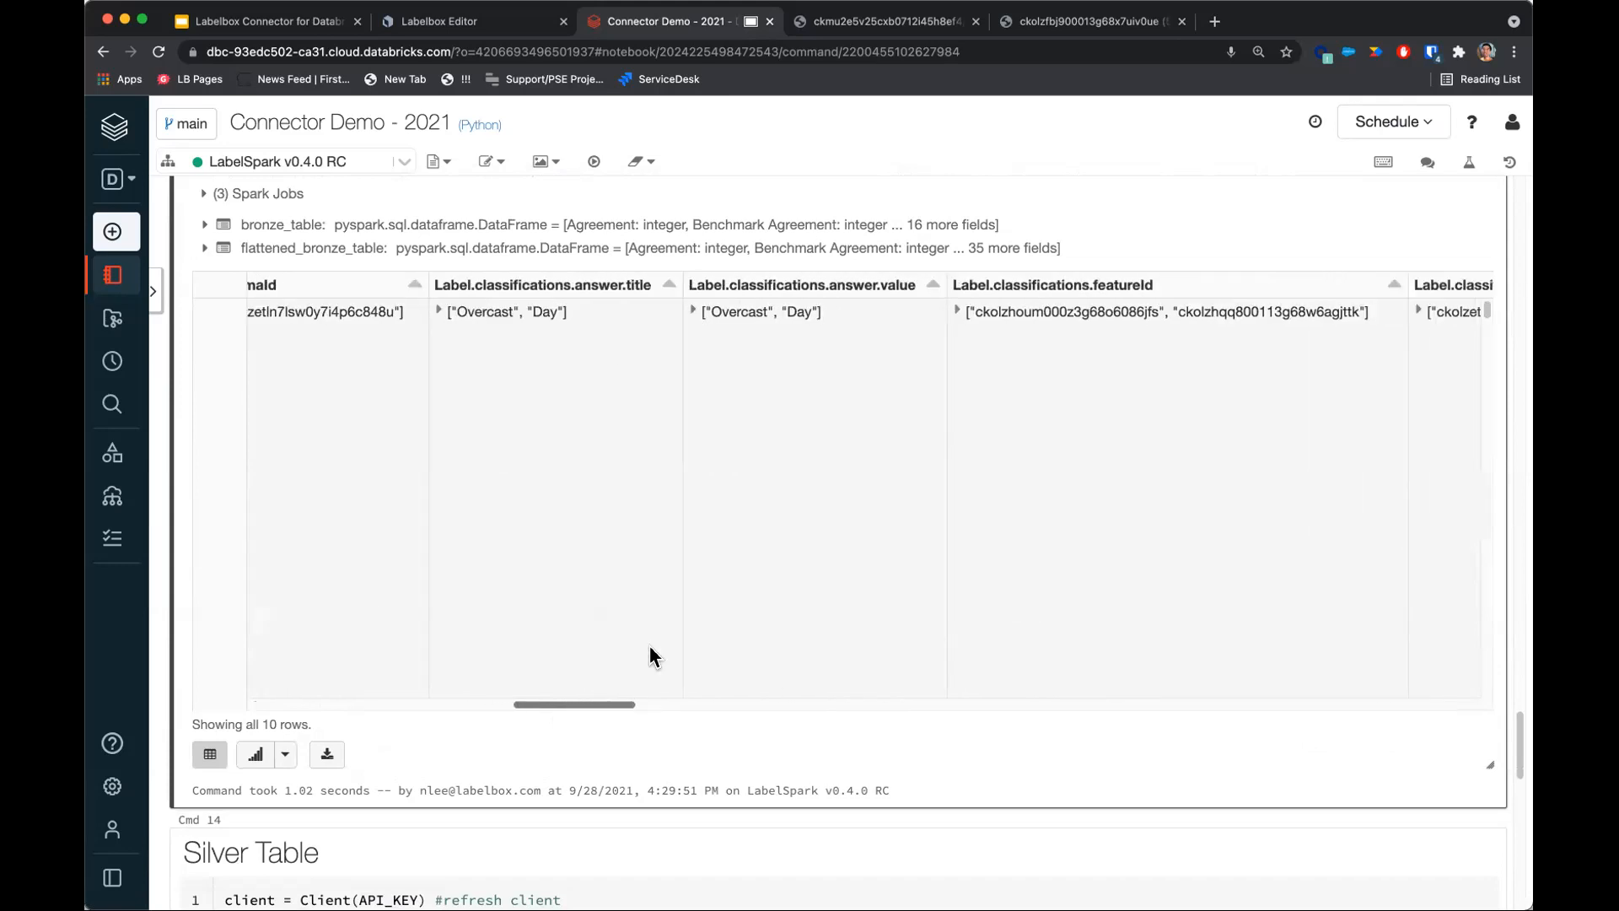
left_click(440, 312)
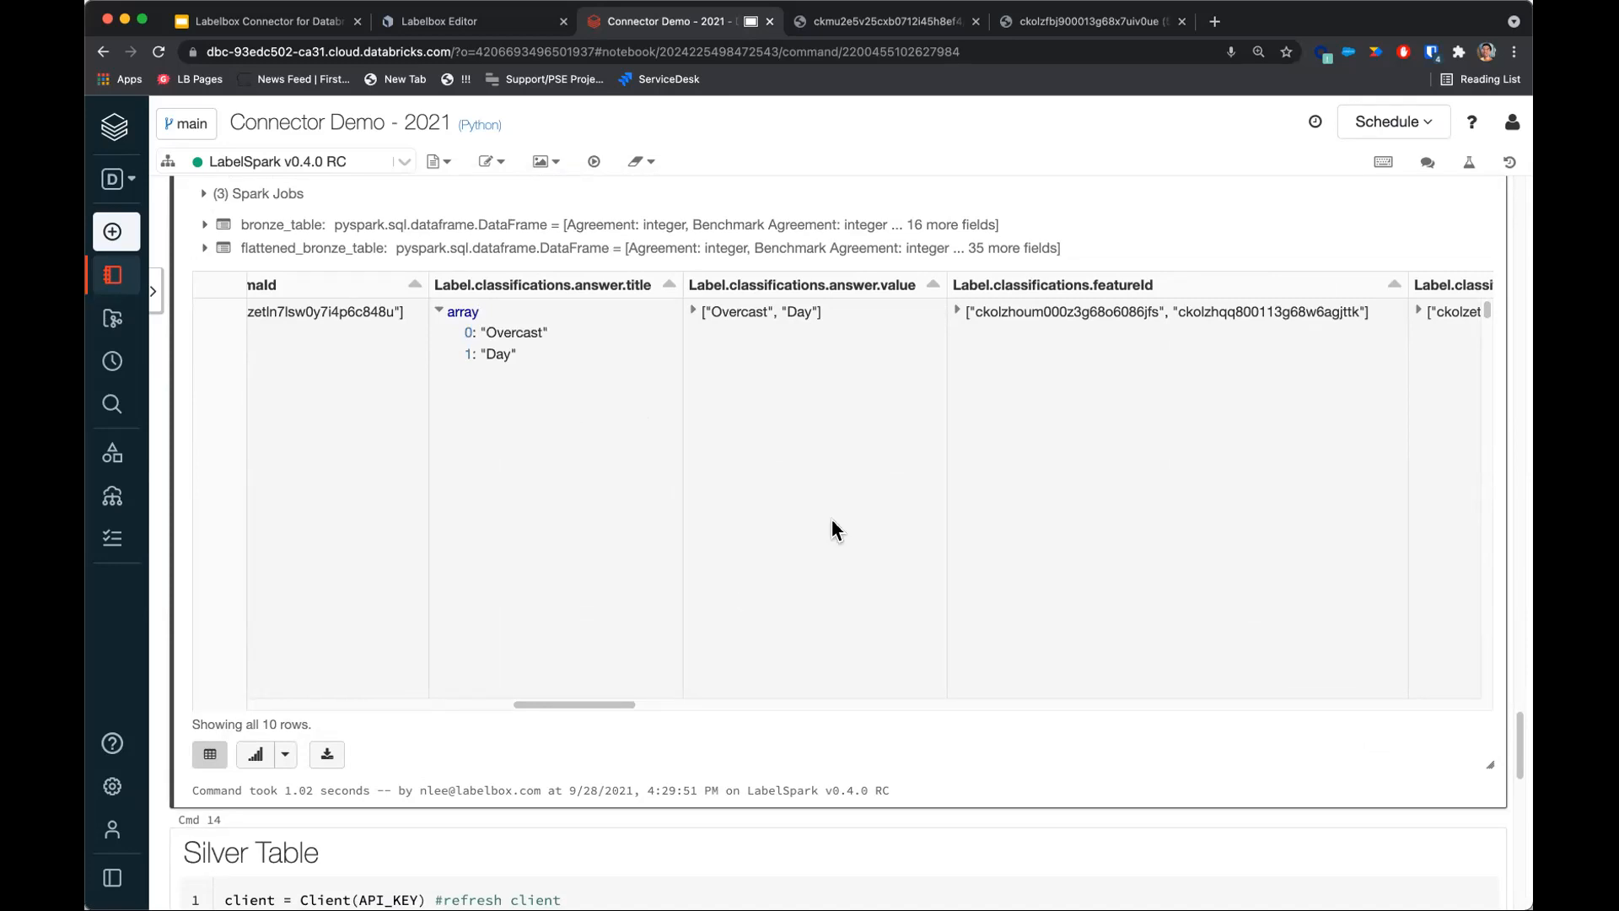
left_click_drag(611, 691, 736, 701)
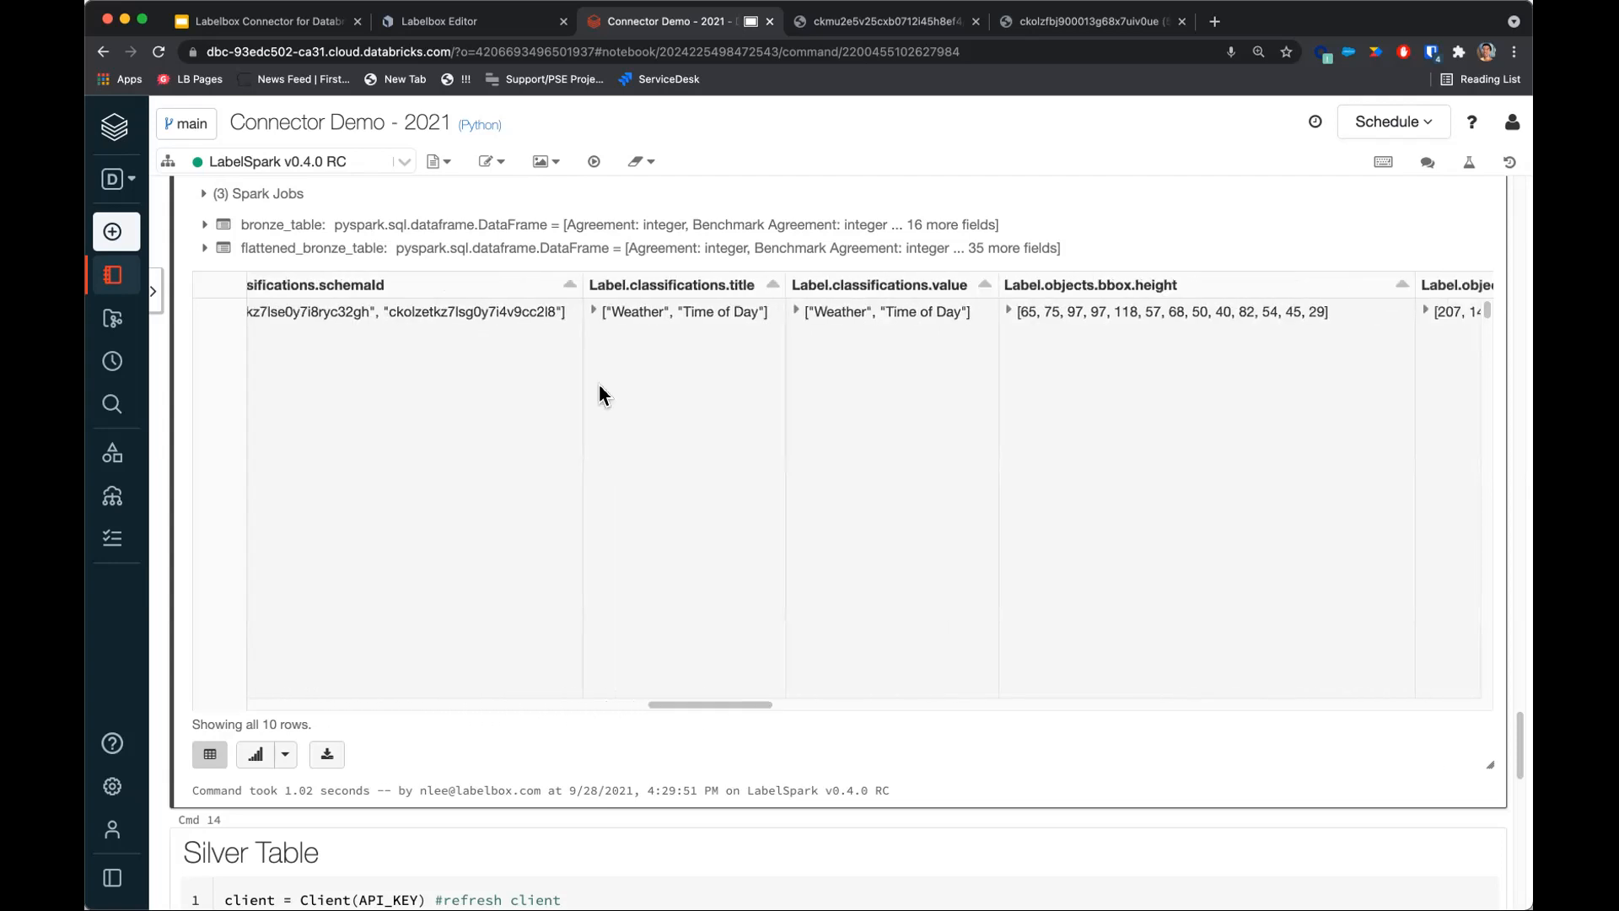
left_click(592, 314)
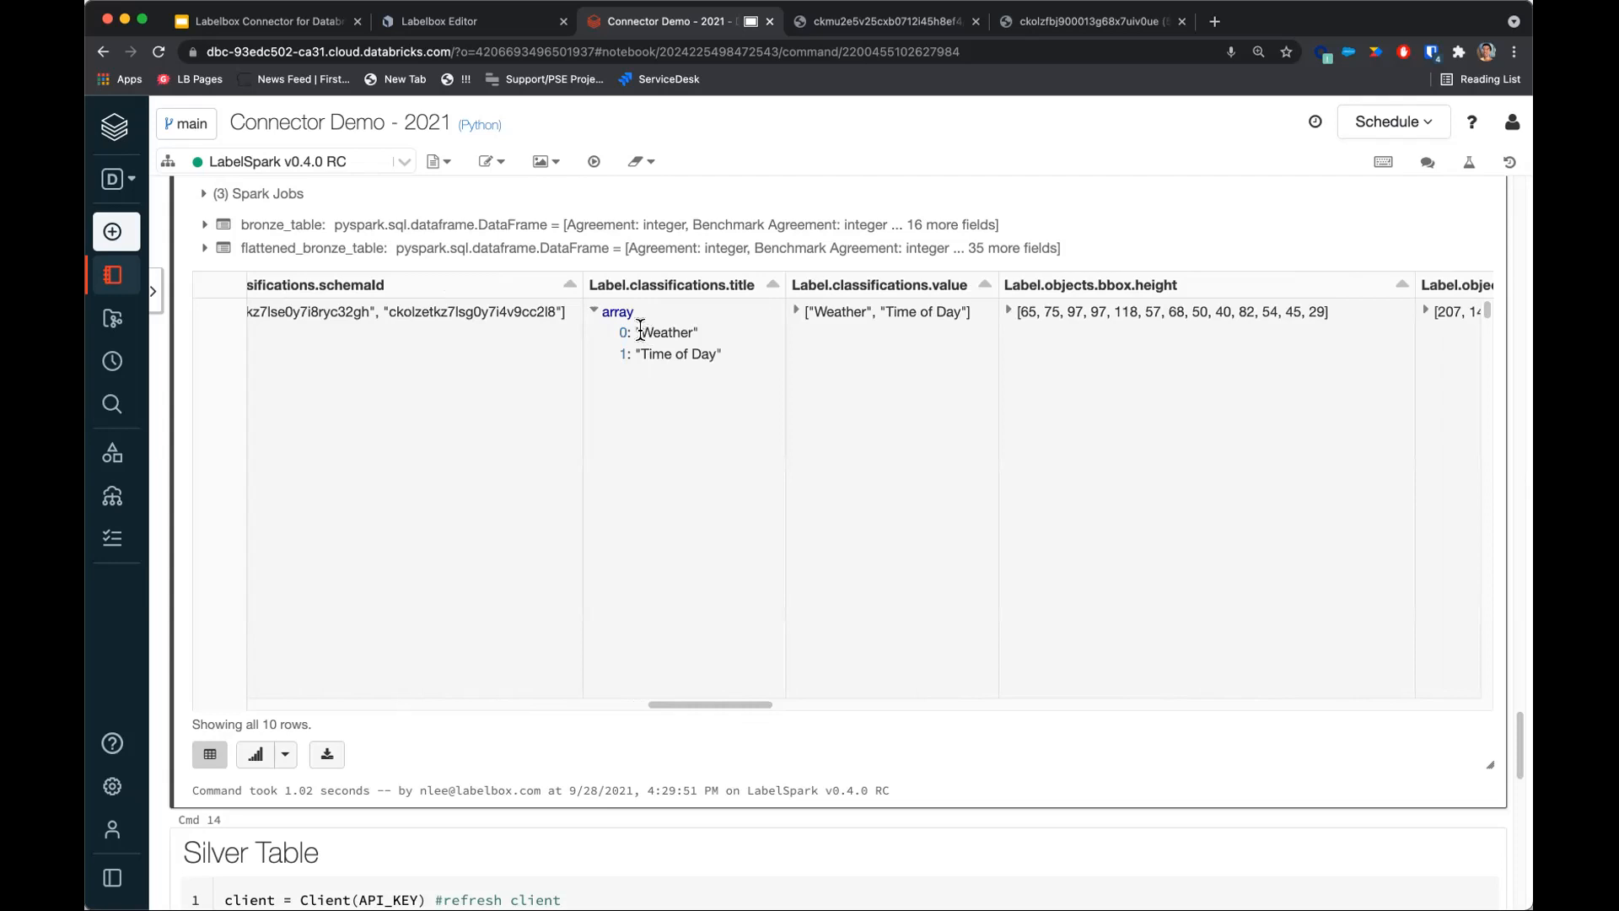
left_click_drag(722, 705, 762, 706)
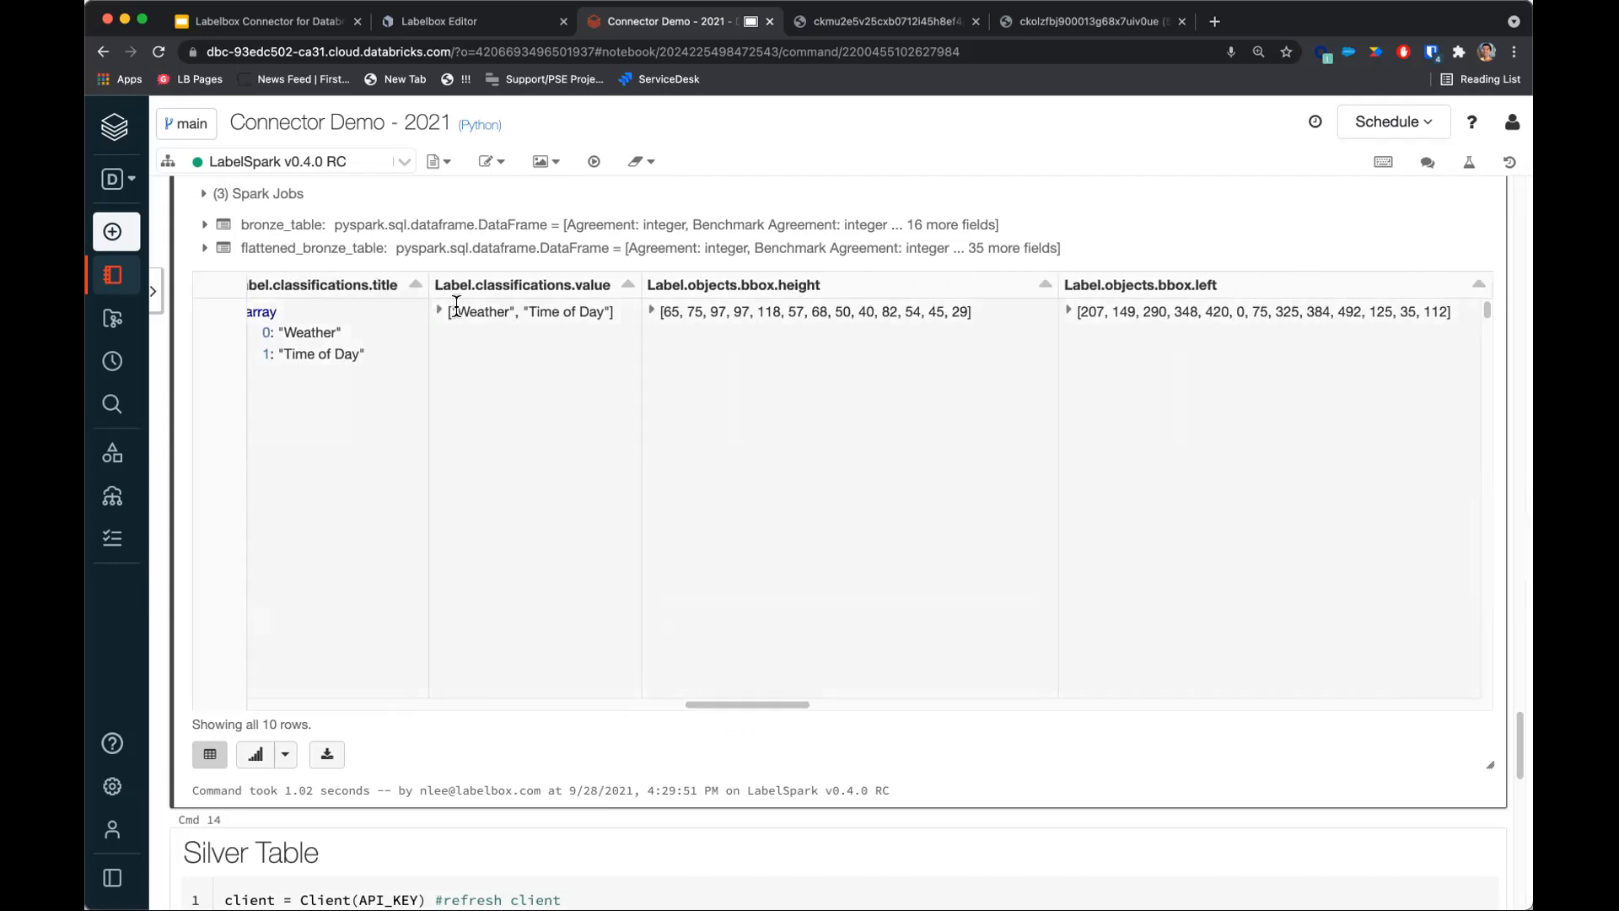
Expand the bbox height, left, top and width arrays in the flattened bronze table.
left_click(652, 312)
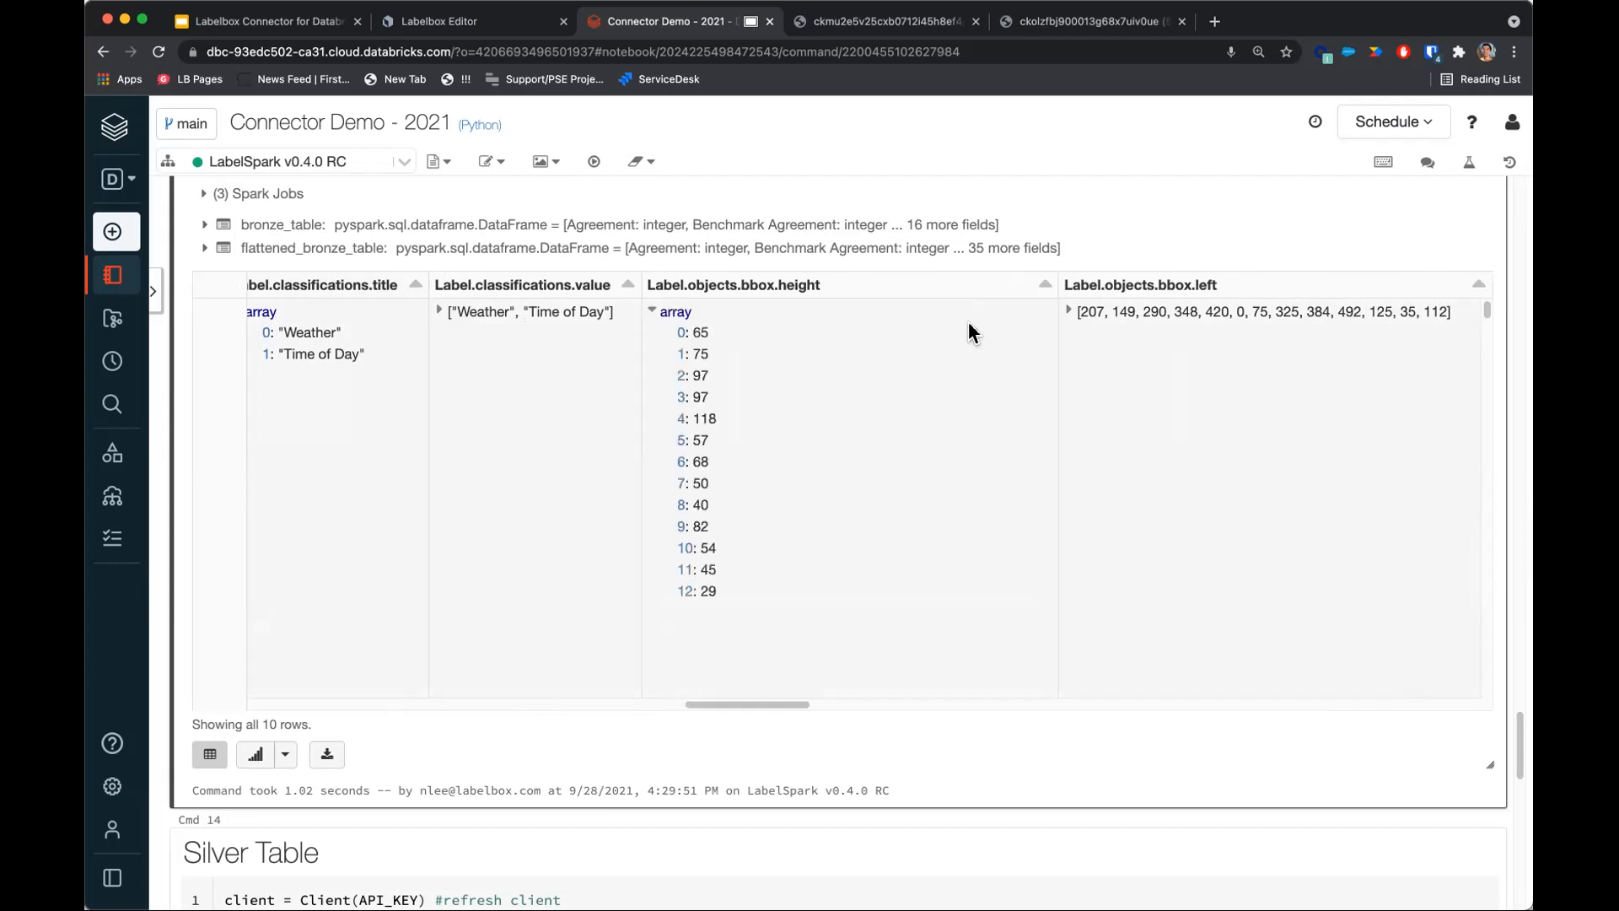
left_click(1070, 312)
left_click_drag(814, 704, 876, 702)
left_click(800, 312)
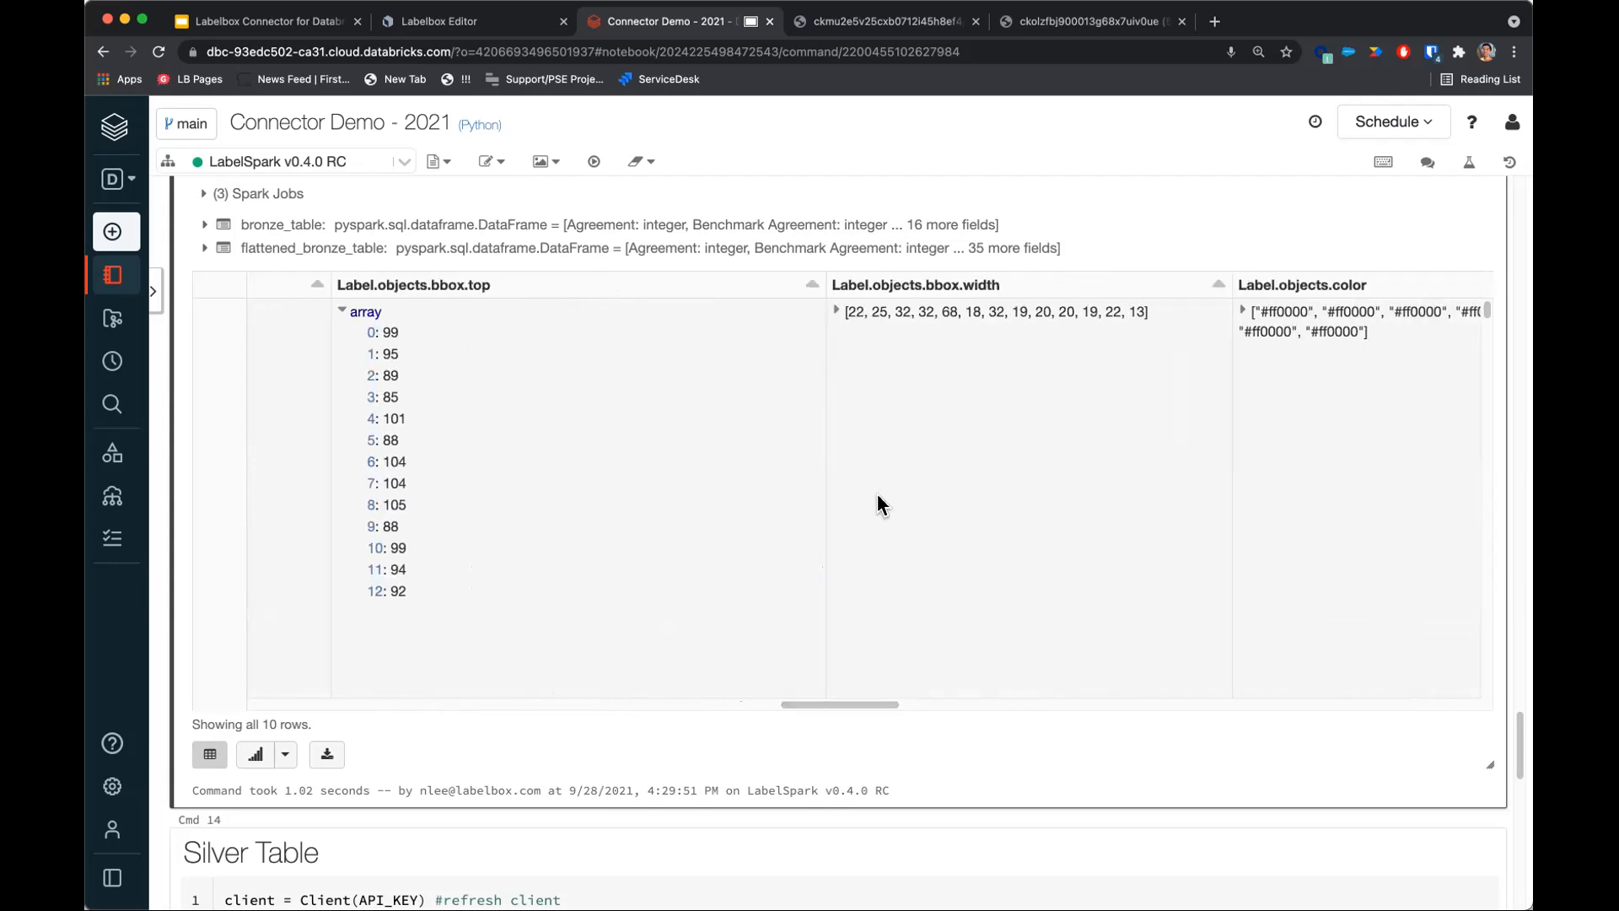
left_click(838, 312)
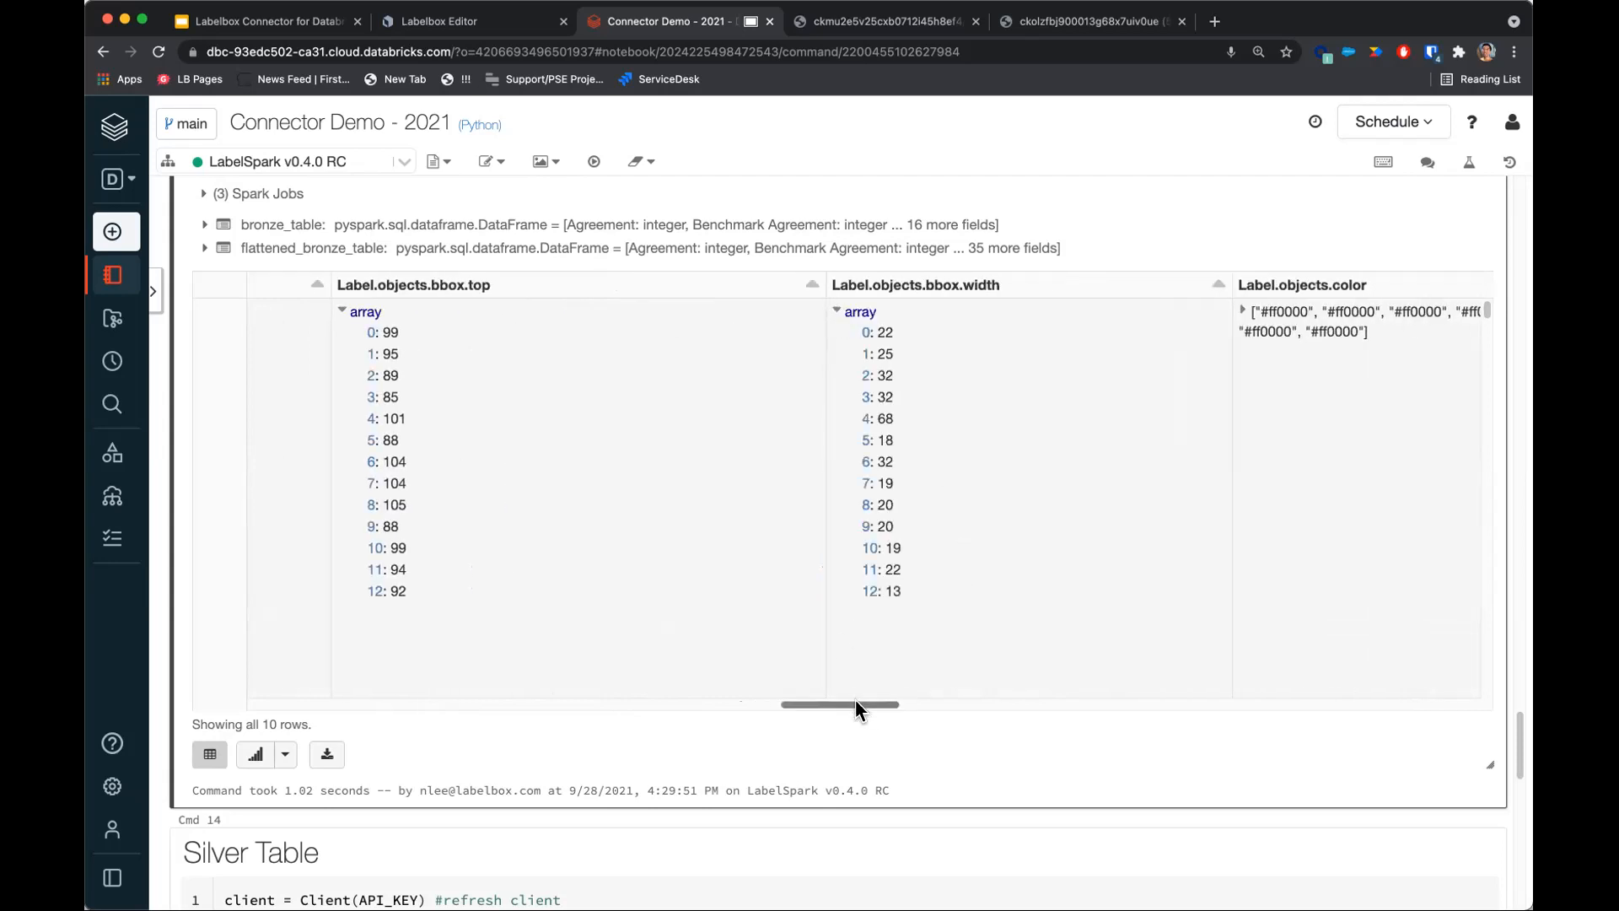
left_click_drag(855, 703, 803, 702)
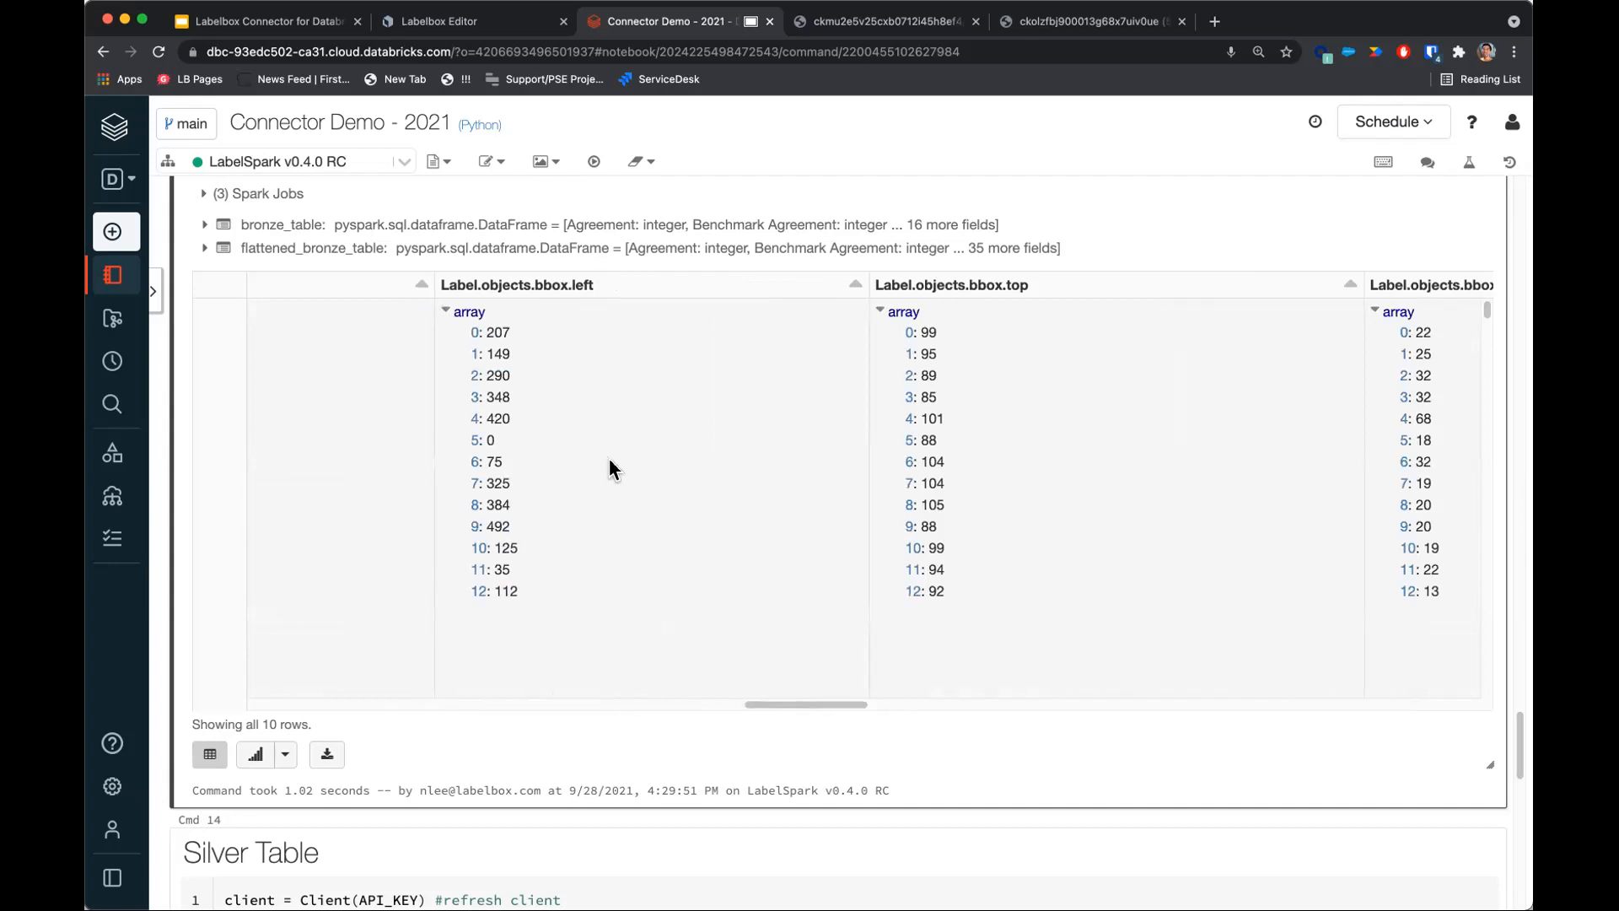
scroll(757, 682, "down", 1)
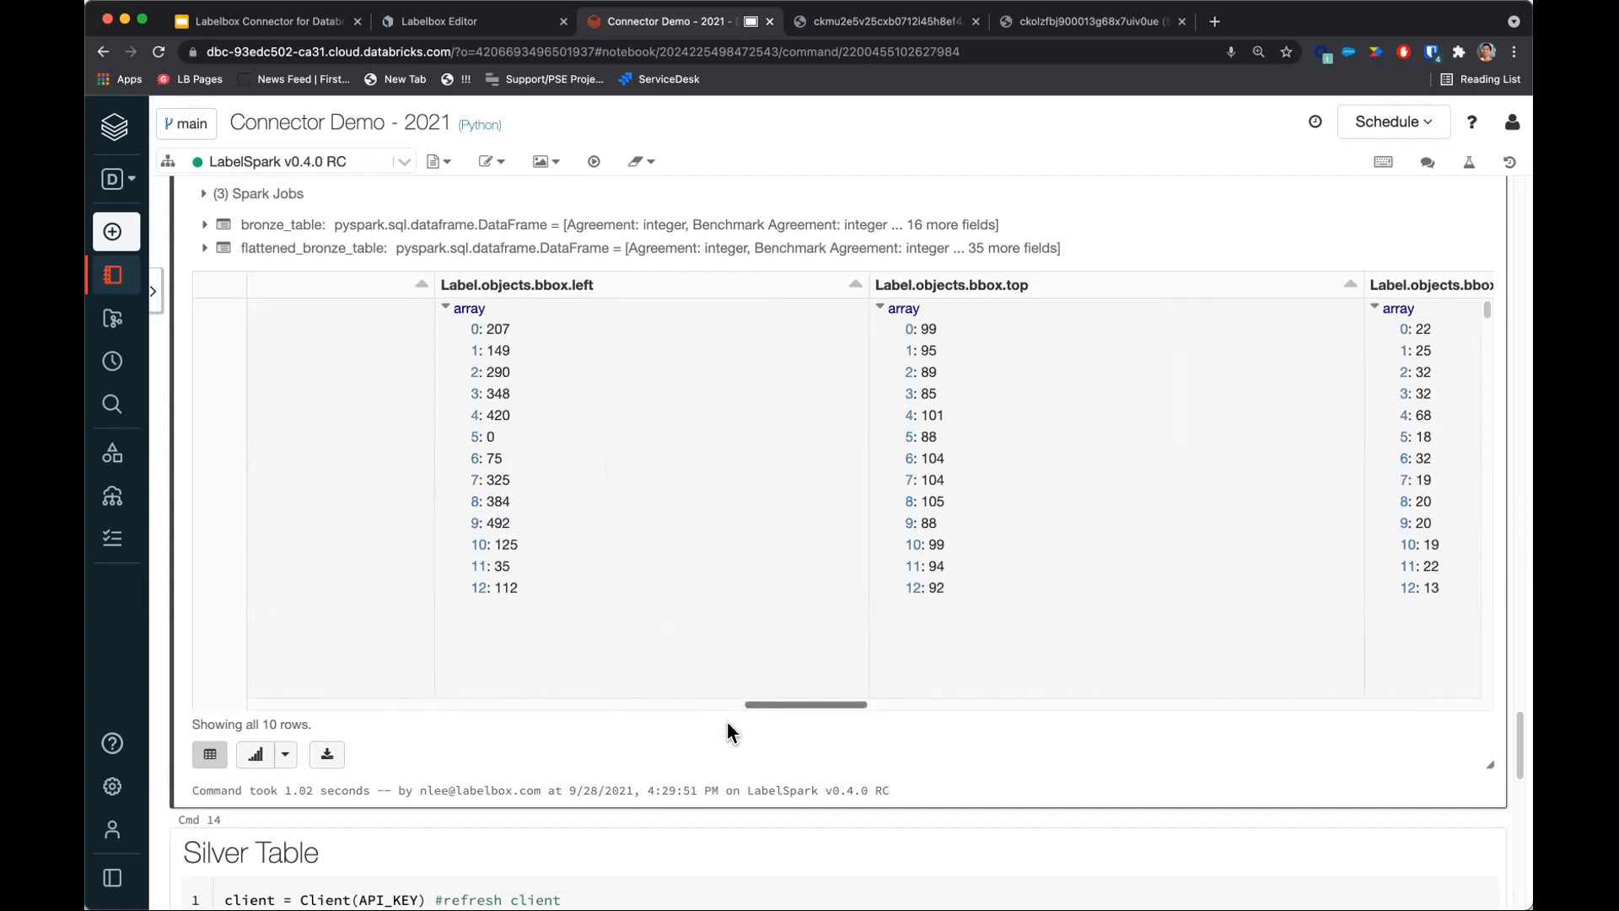
scroll(727, 734, "down", 5)
Run the Silver Table cell converting the bronze table to silver_table.
left_click(689, 762)
scroll(641, 667, "down", 5)
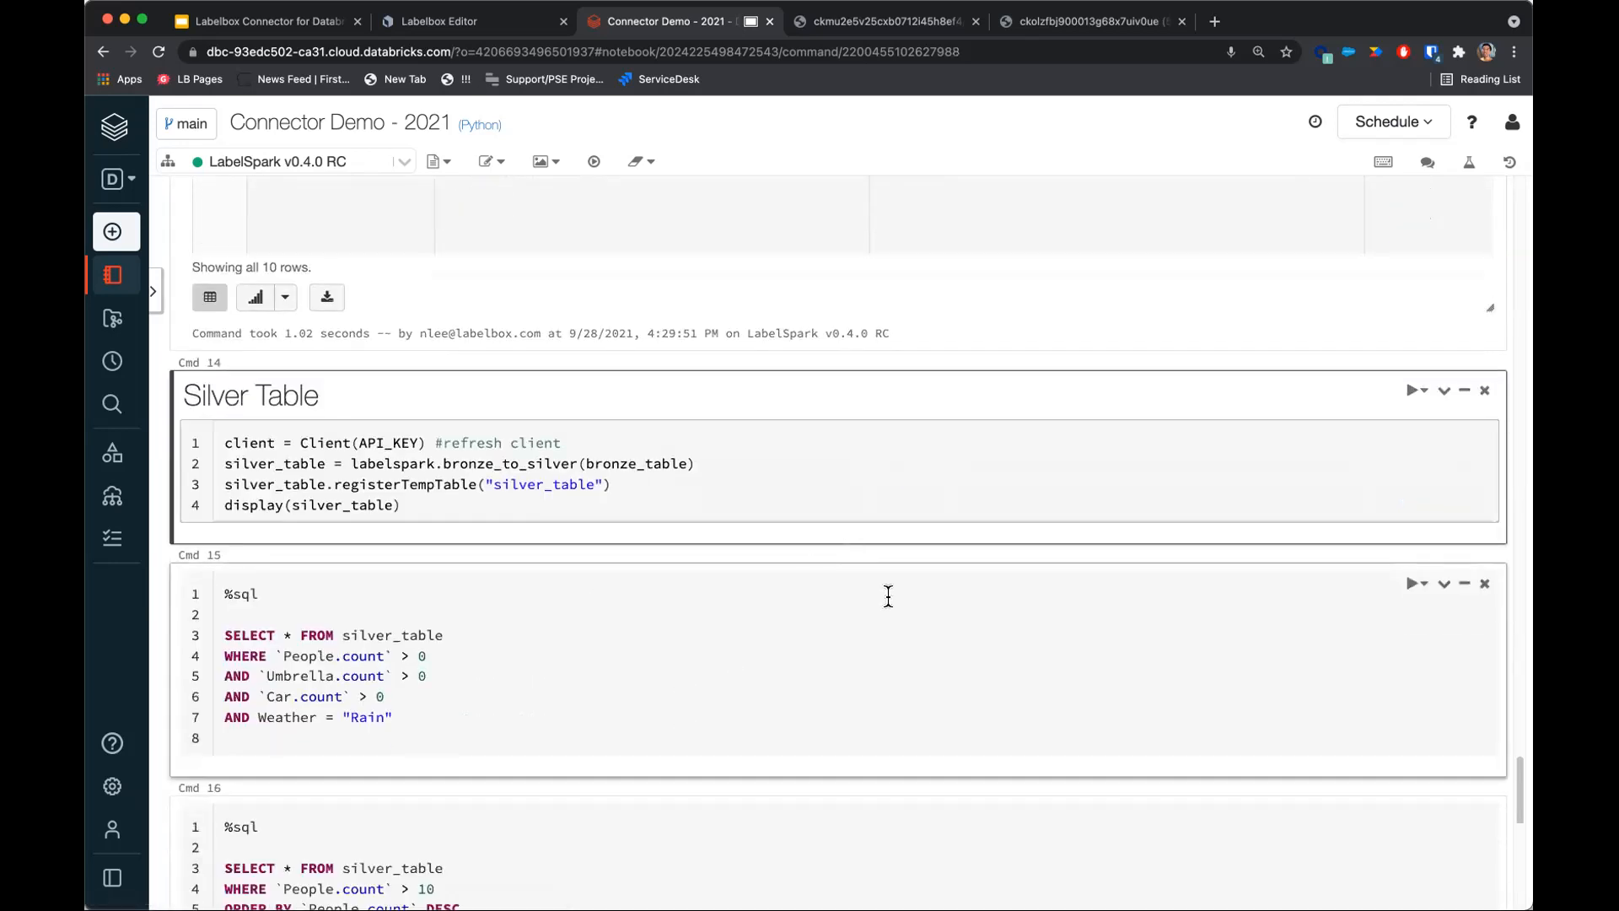
key("shift+Return")
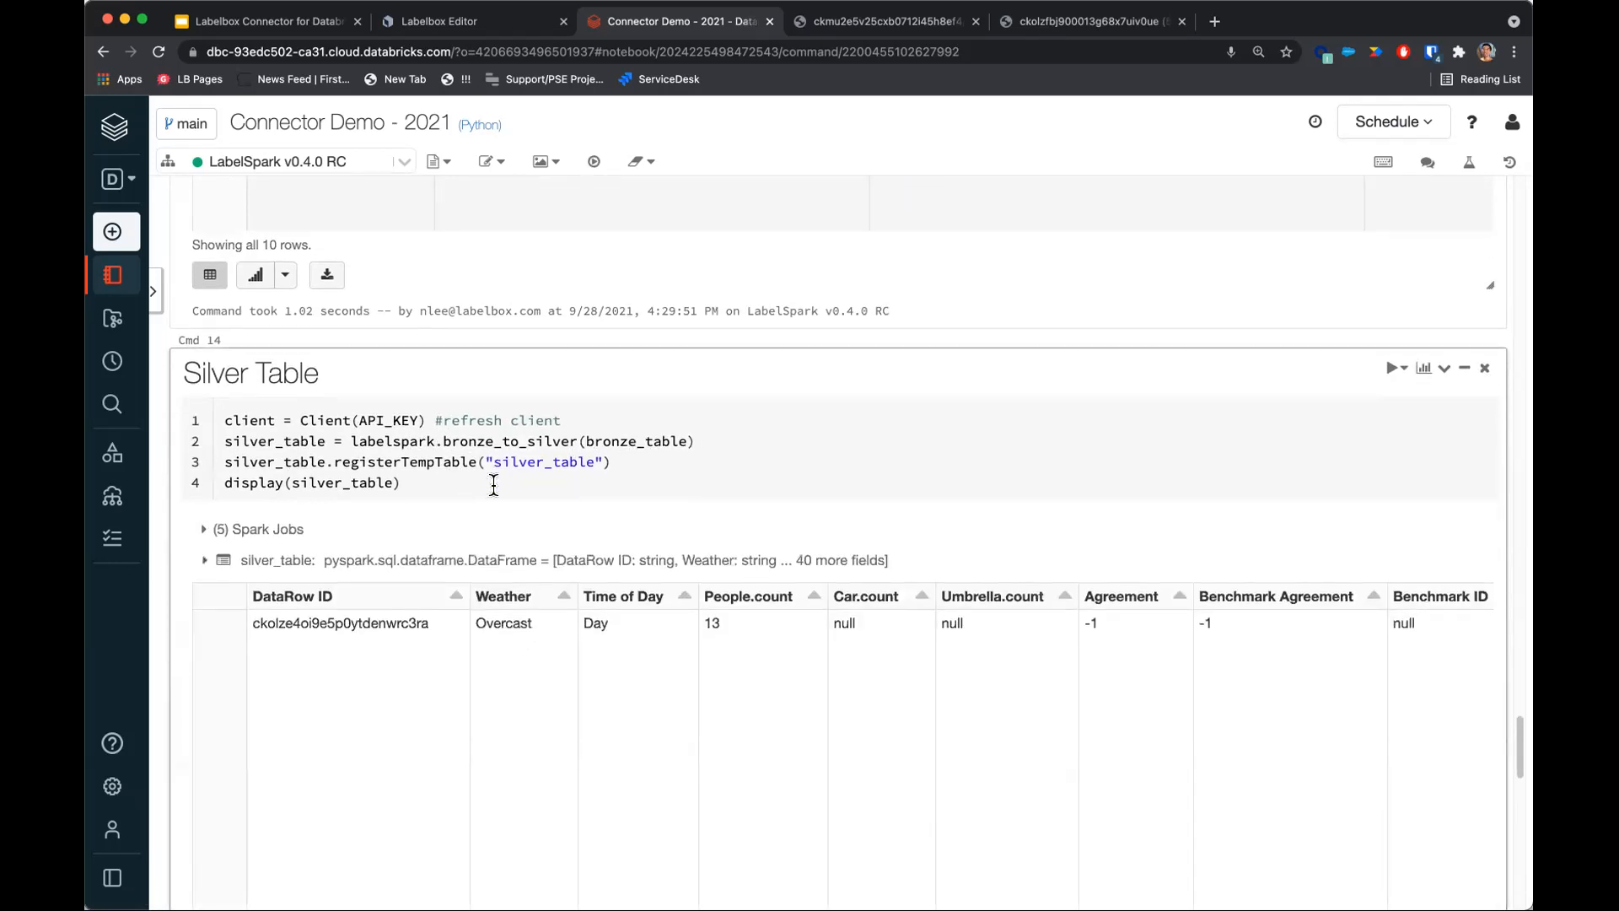
Examine the silver table's Weather and Time of Day values for the first row.
scroll(495, 485, "down", 3)
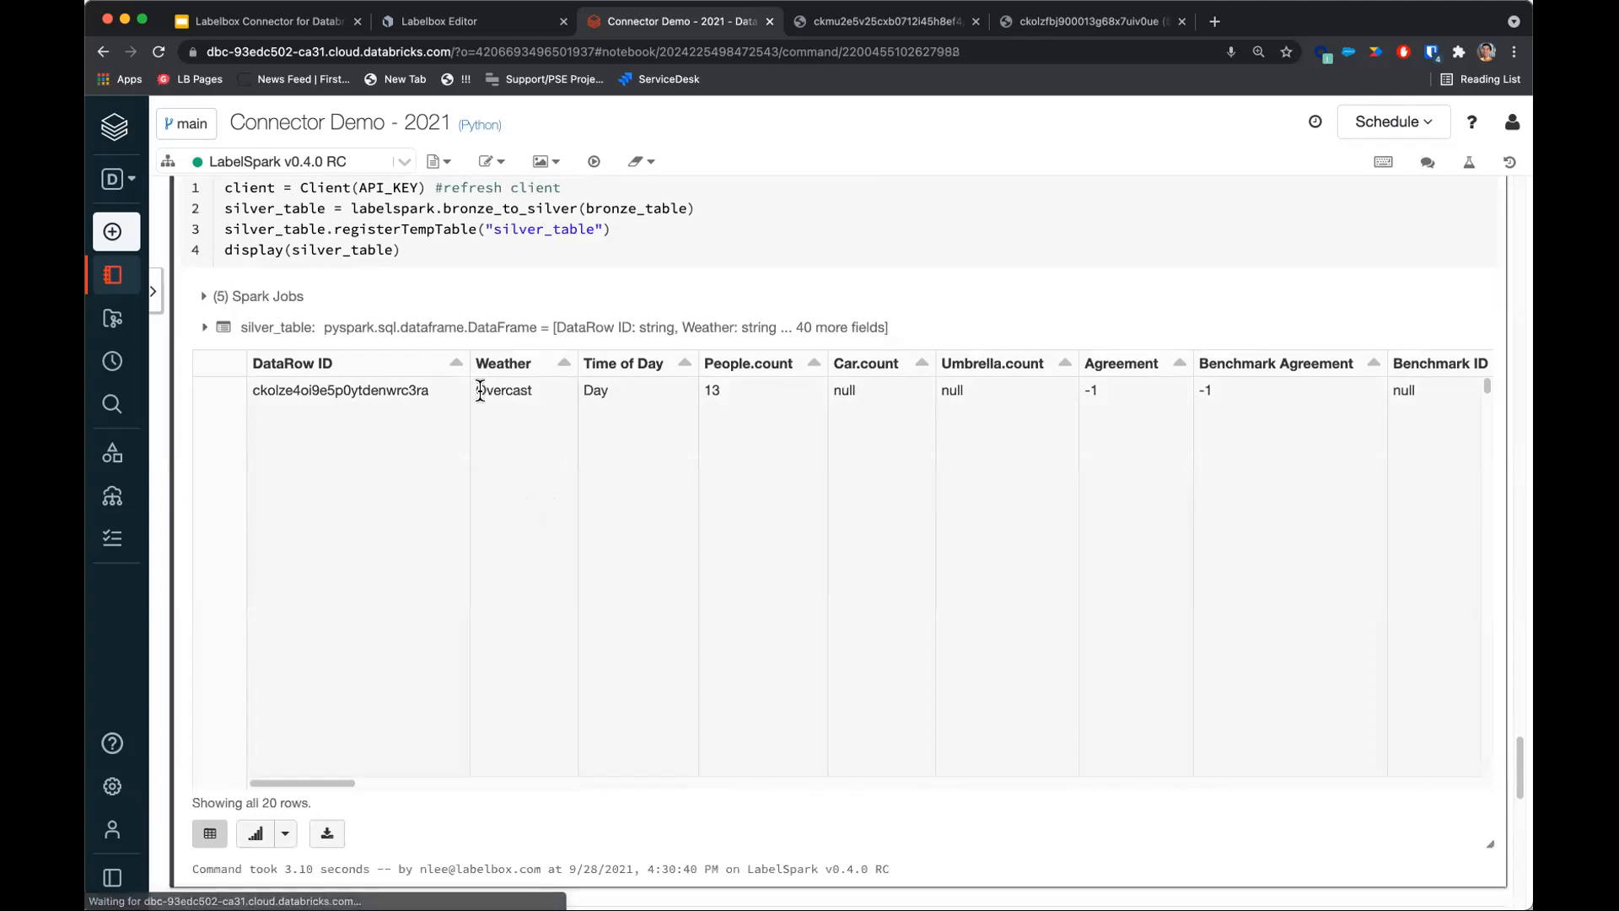
left_click_drag(480, 391, 617, 371)
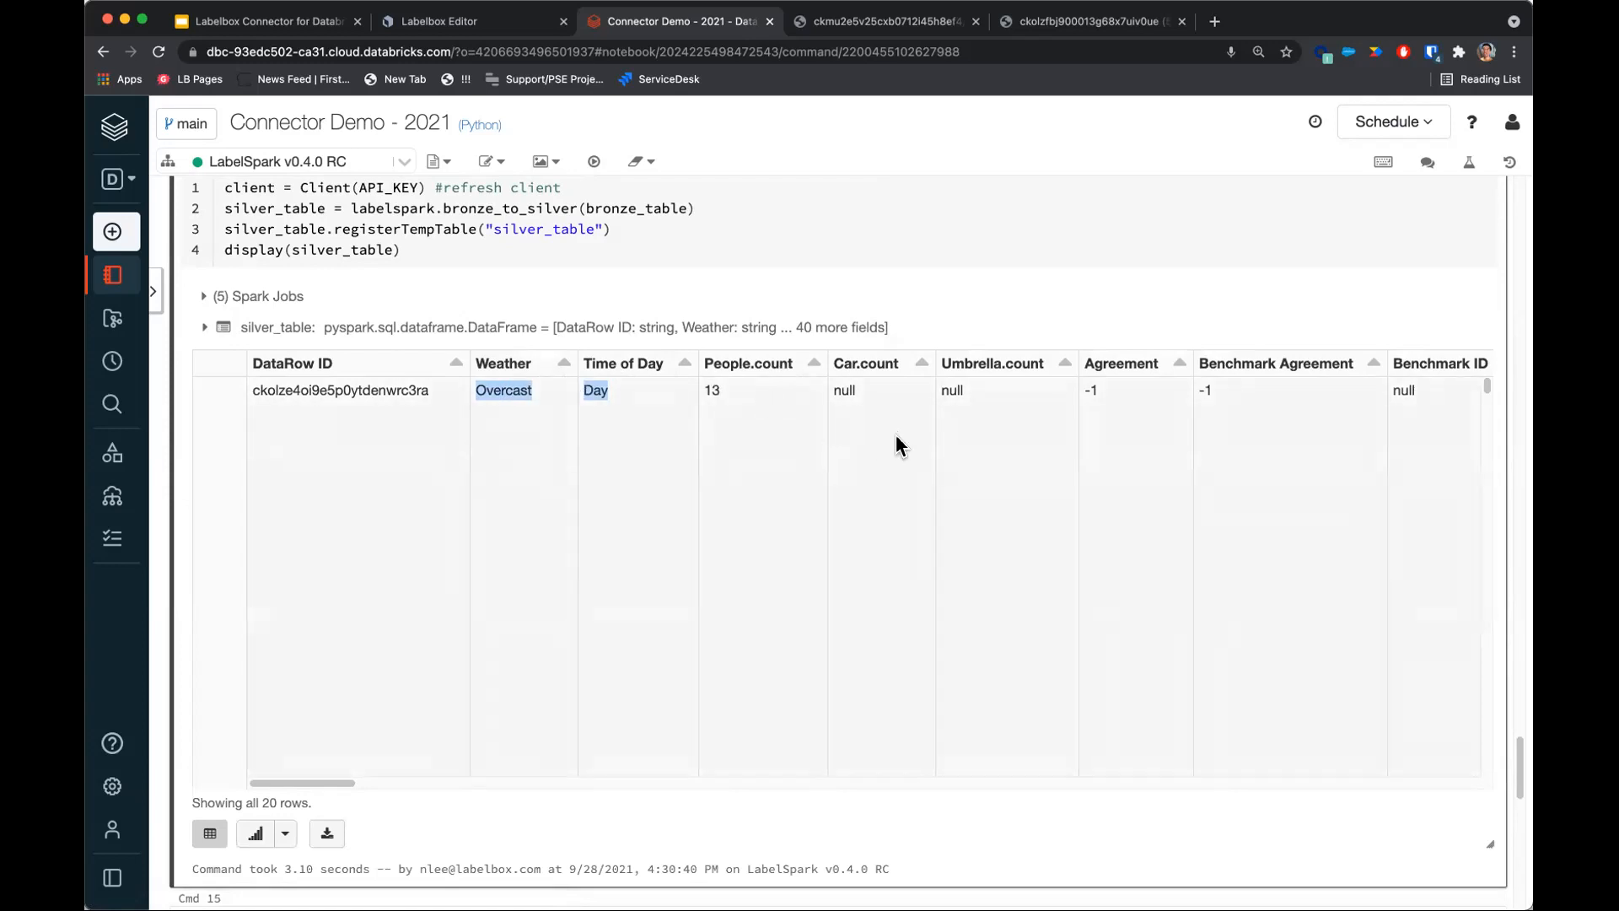
left_click(814, 491)
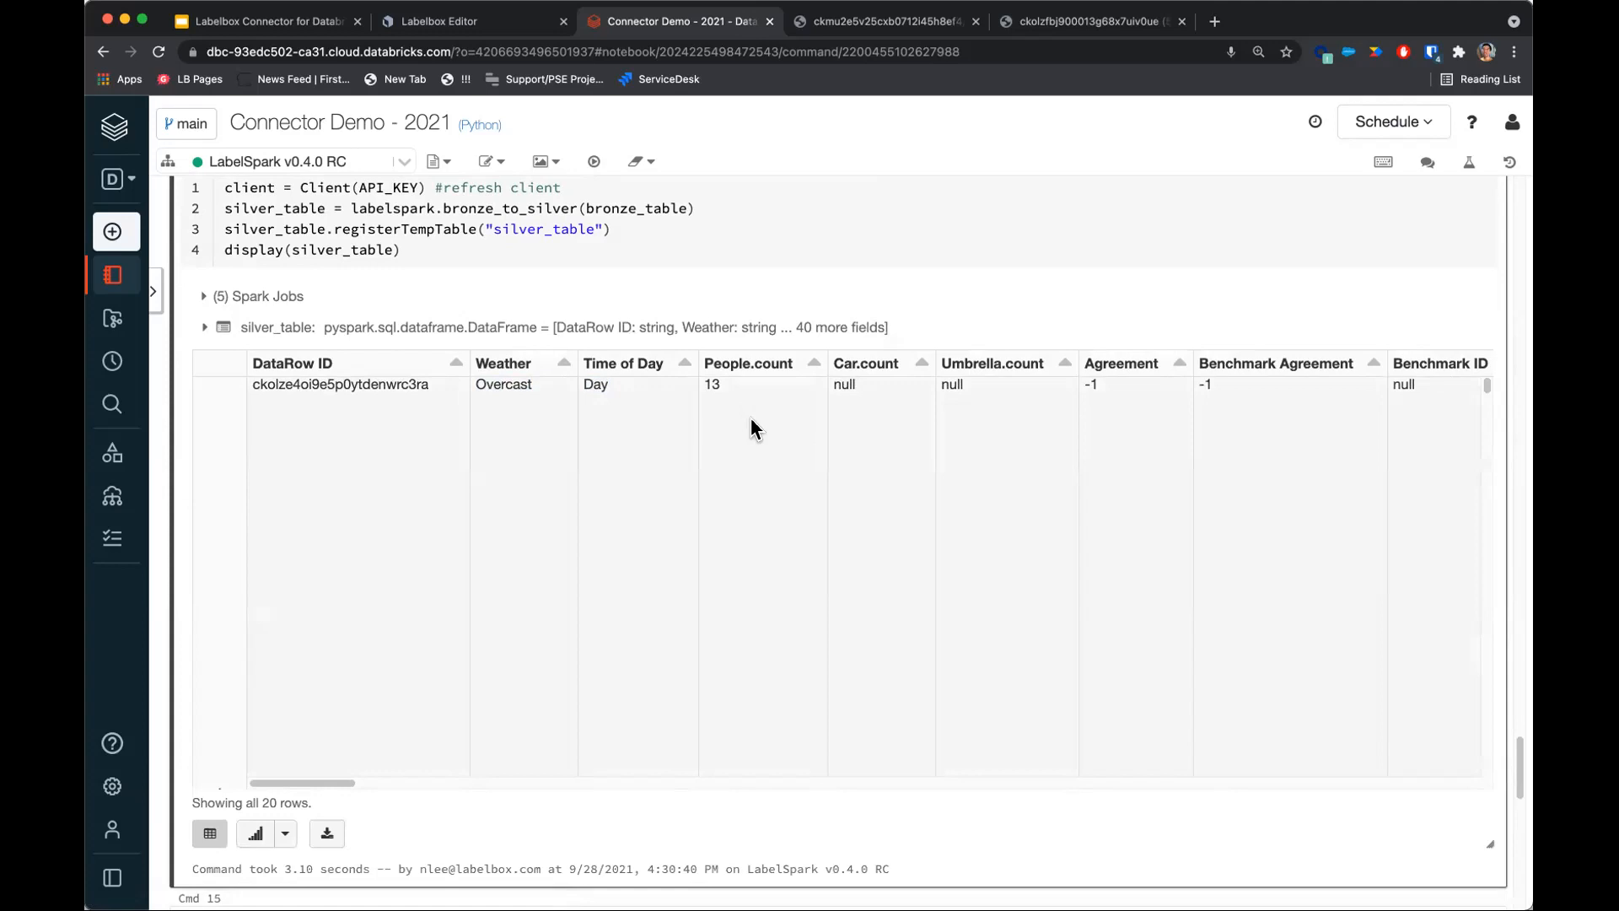
Scroll through the silver table rows and expand one row's Label.objects.instanceURI array.
mouse_move(1487, 382)
left_mouse_down()
mouse_move(1486, 422)
mouse_move(1492, 398)
left_mouse_up()
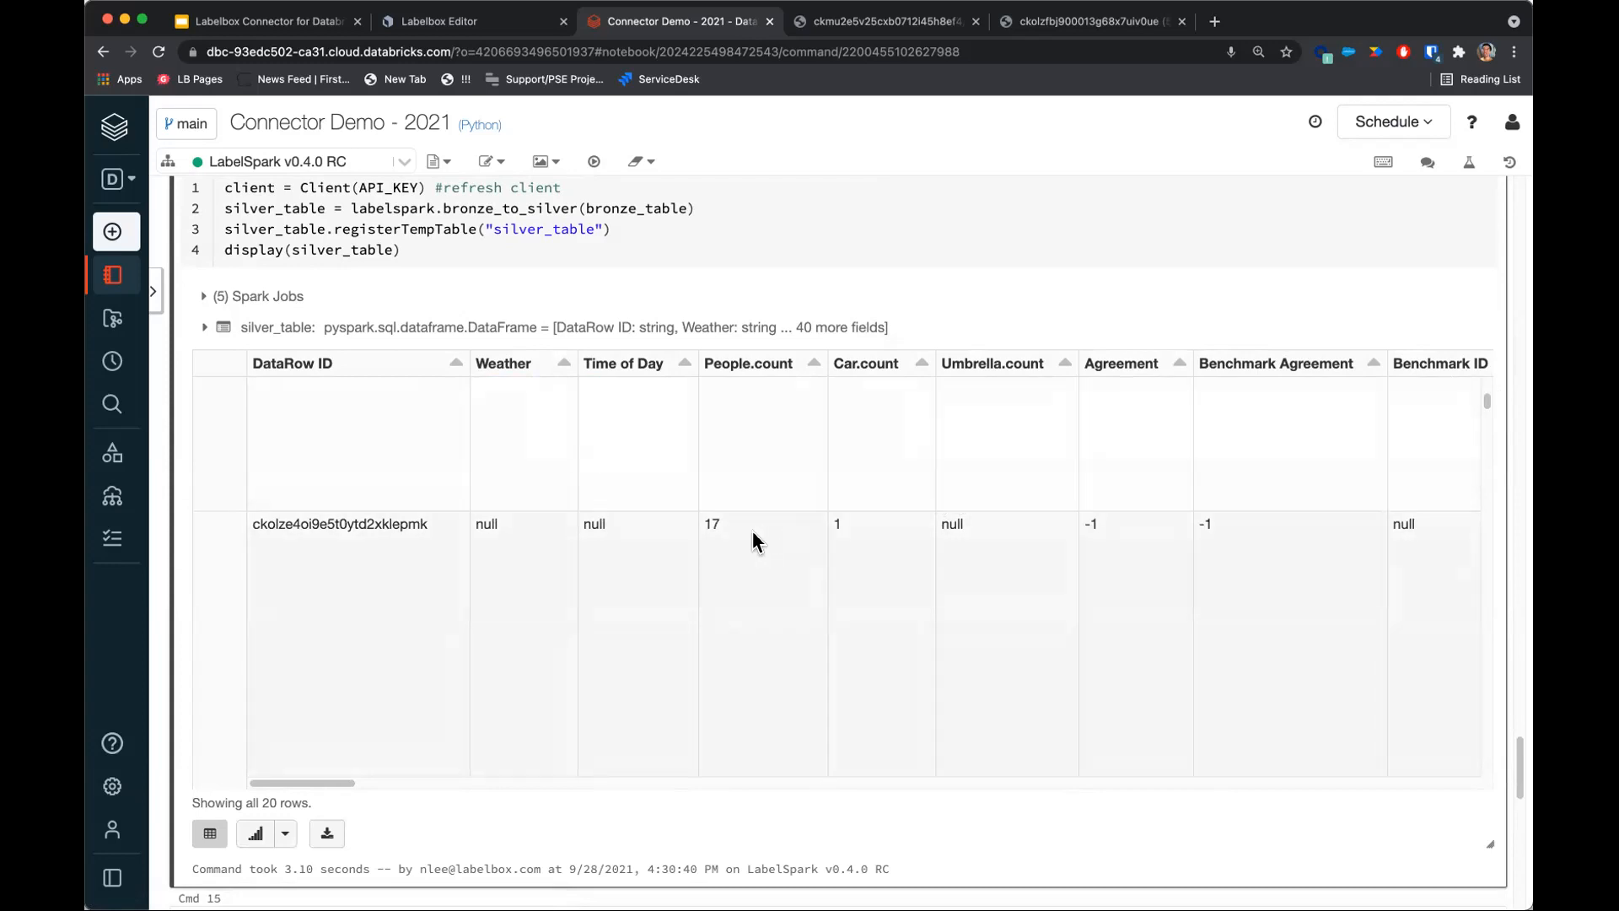
scroll(1007, 538, "down", 1)
scroll(1037, 529, "down", 3)
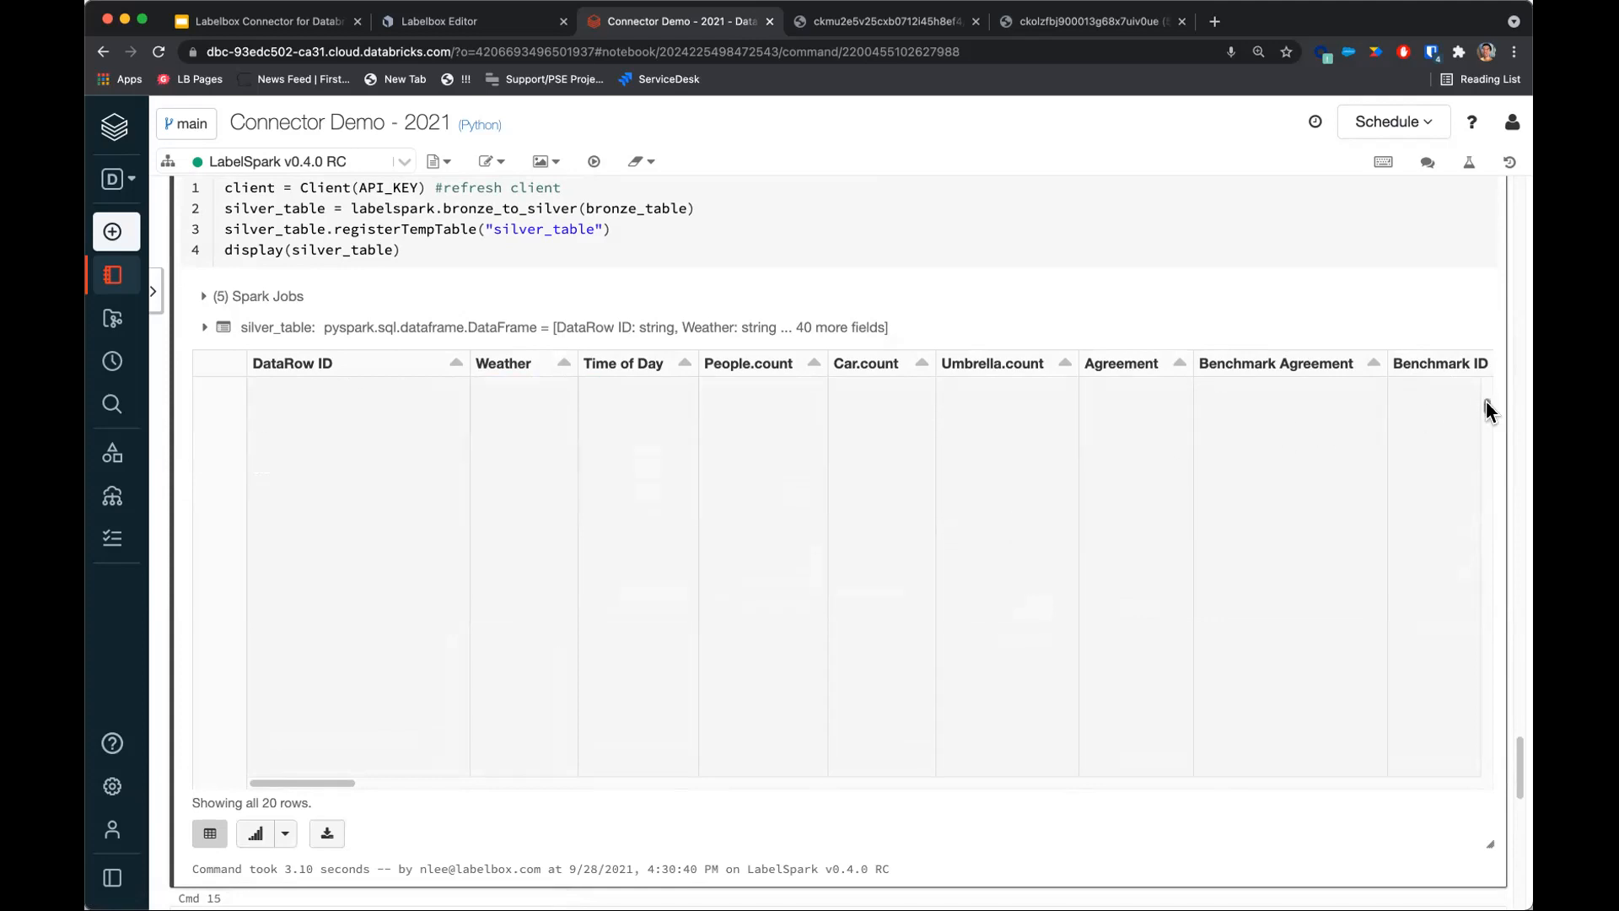
left_click_drag(1485, 410, 1486, 420)
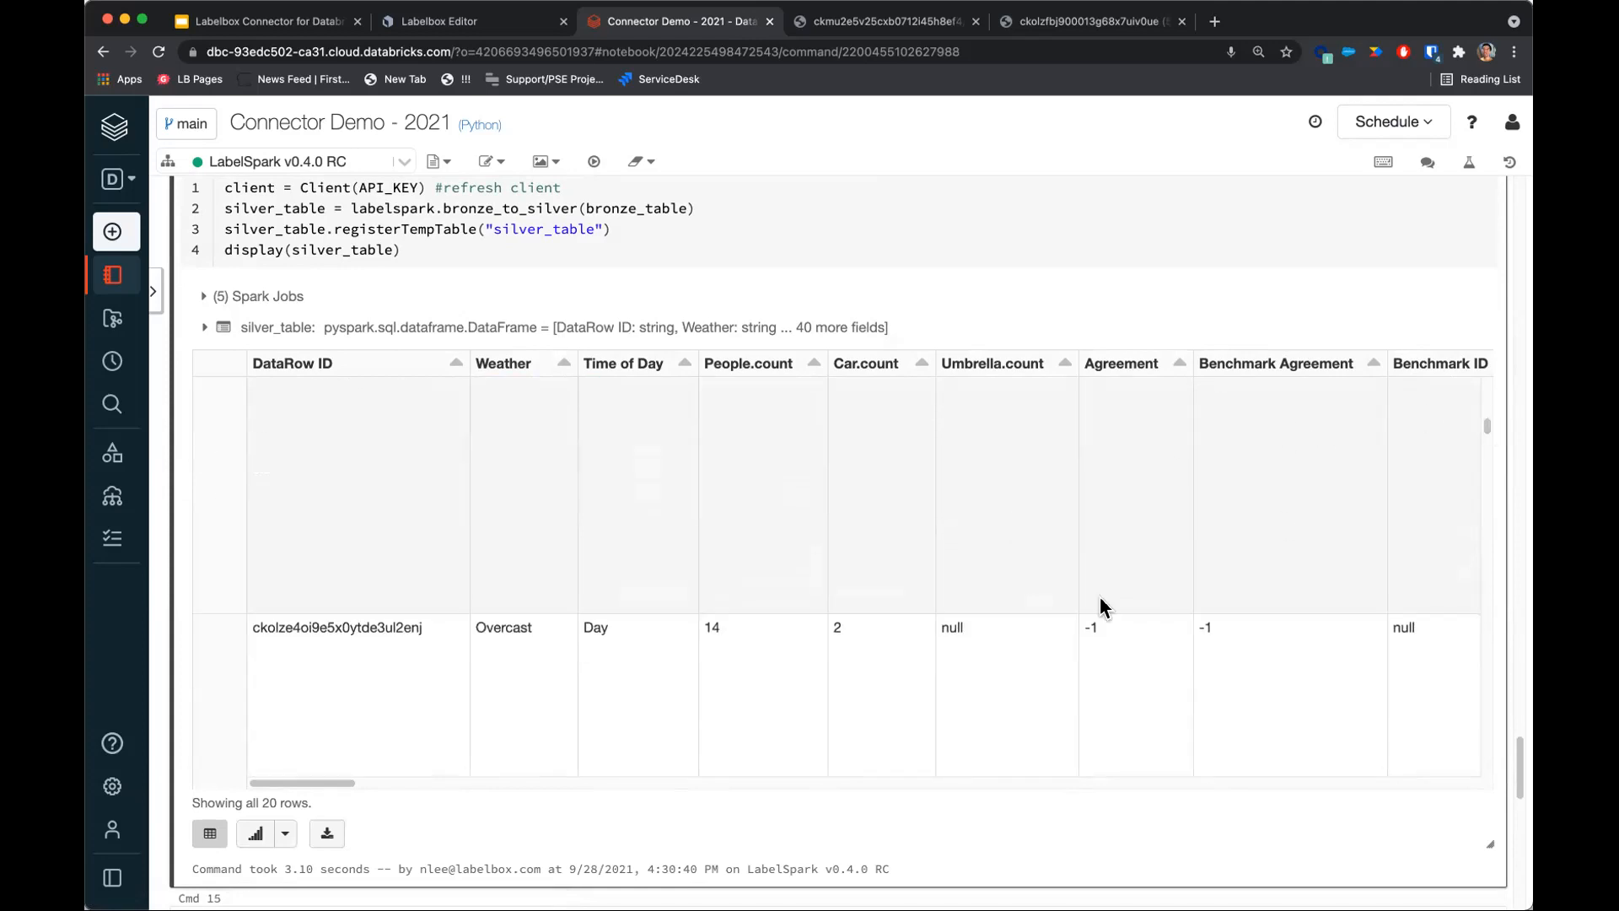
left_click_drag(345, 783, 1393, 712)
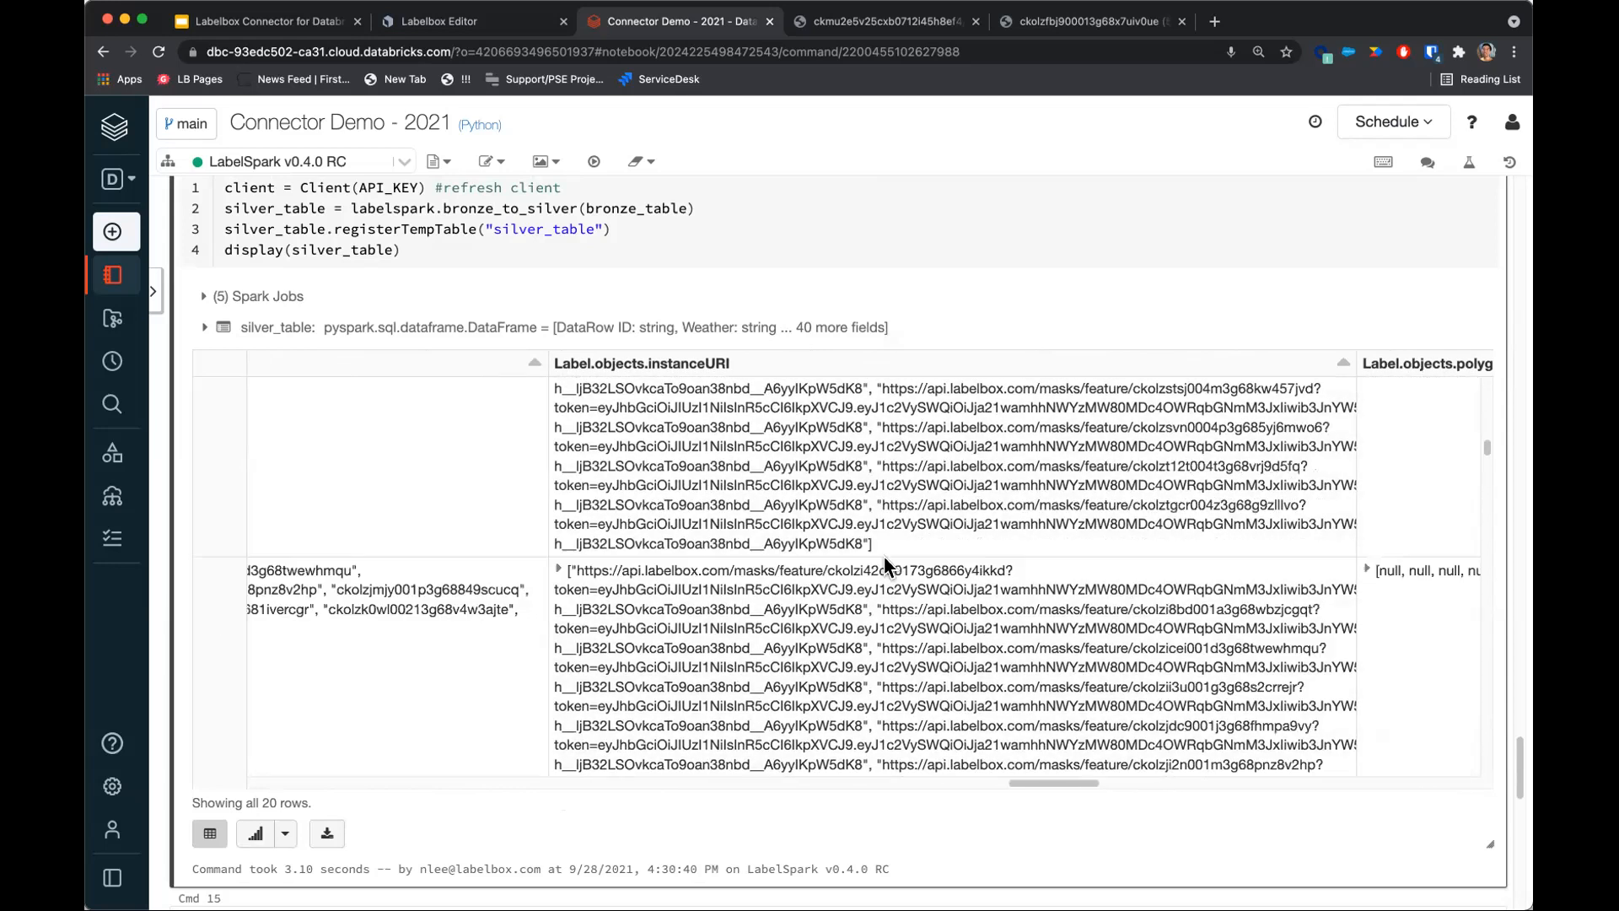
left_click(559, 570)
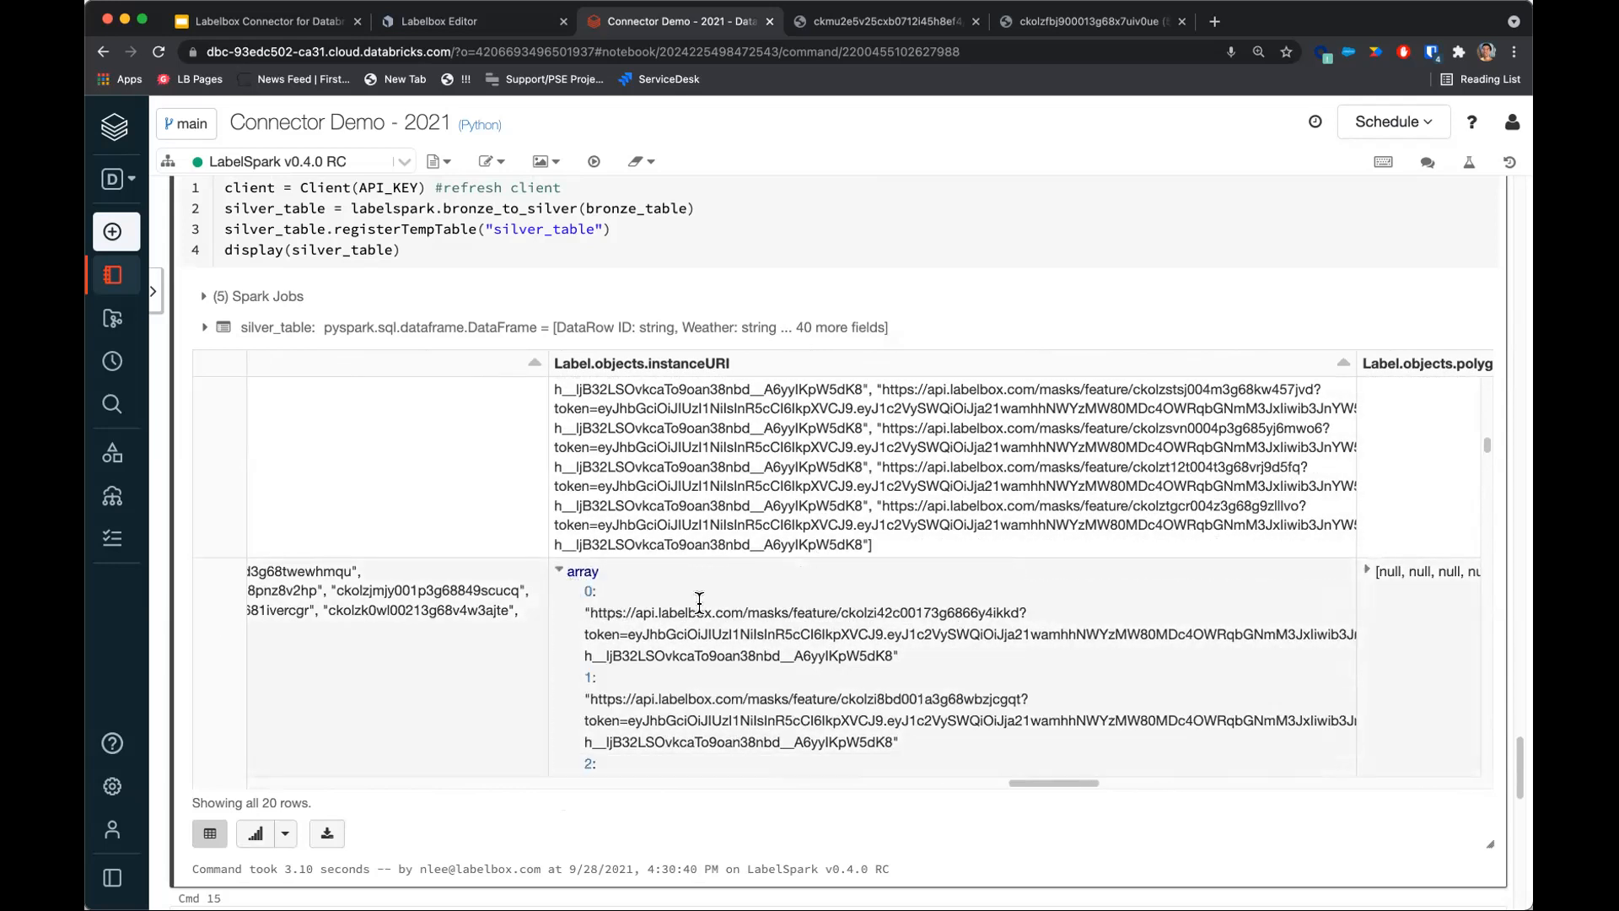
scroll(702, 605, "down", 5)
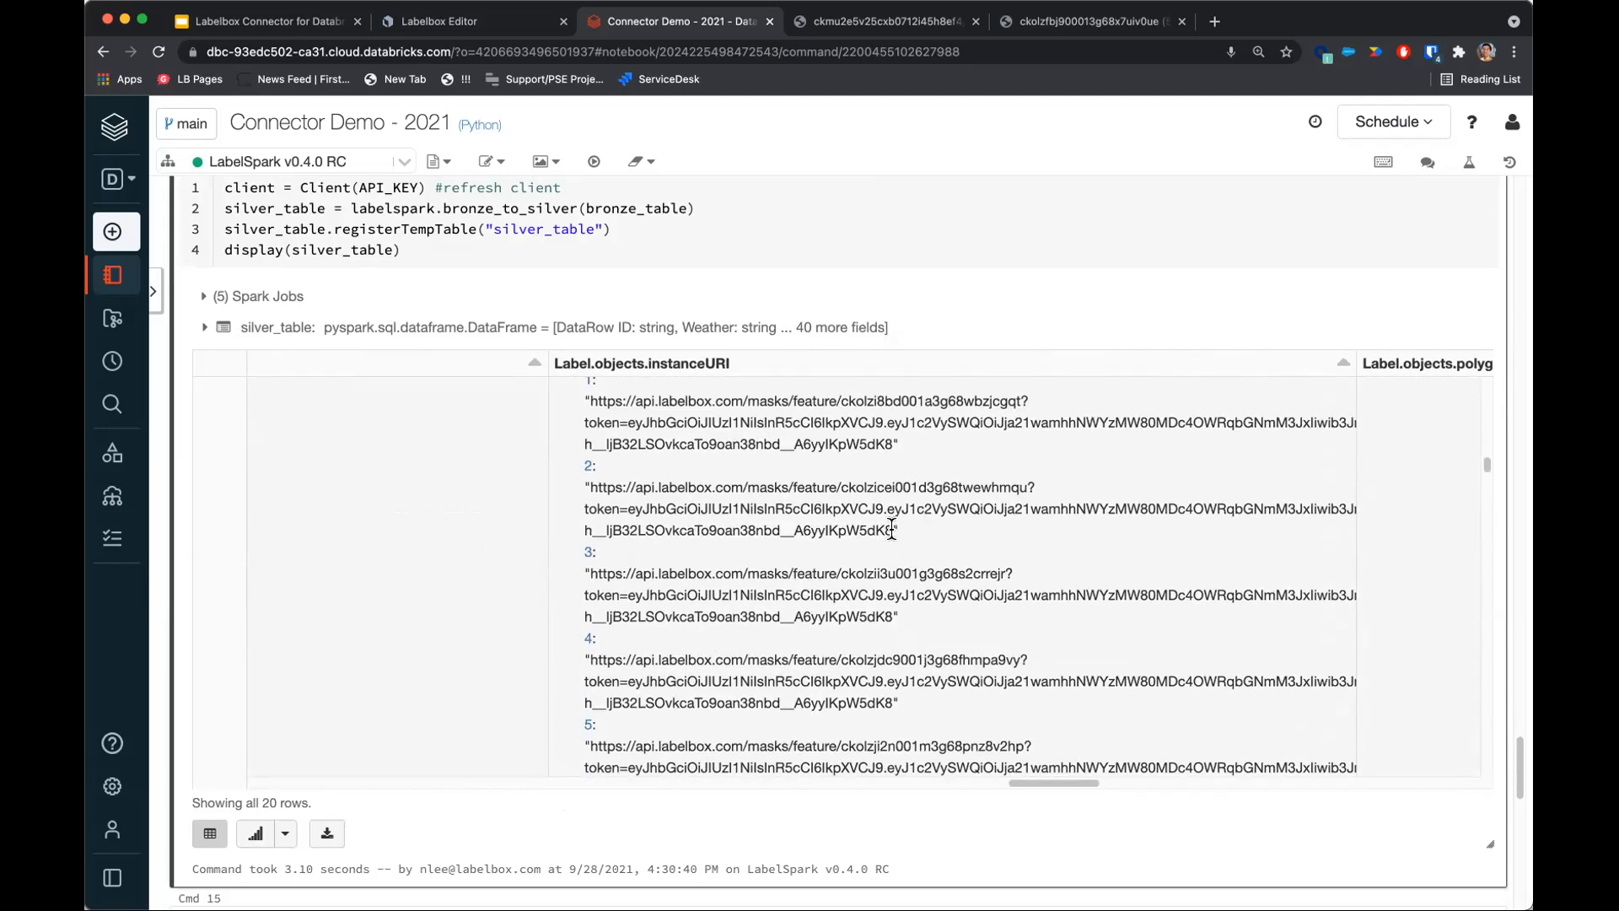
Open one instance mask URL from the expanded array in a new browser tab, zoom into the mask, and close the tab.
left_click_drag(891, 528, 596, 486)
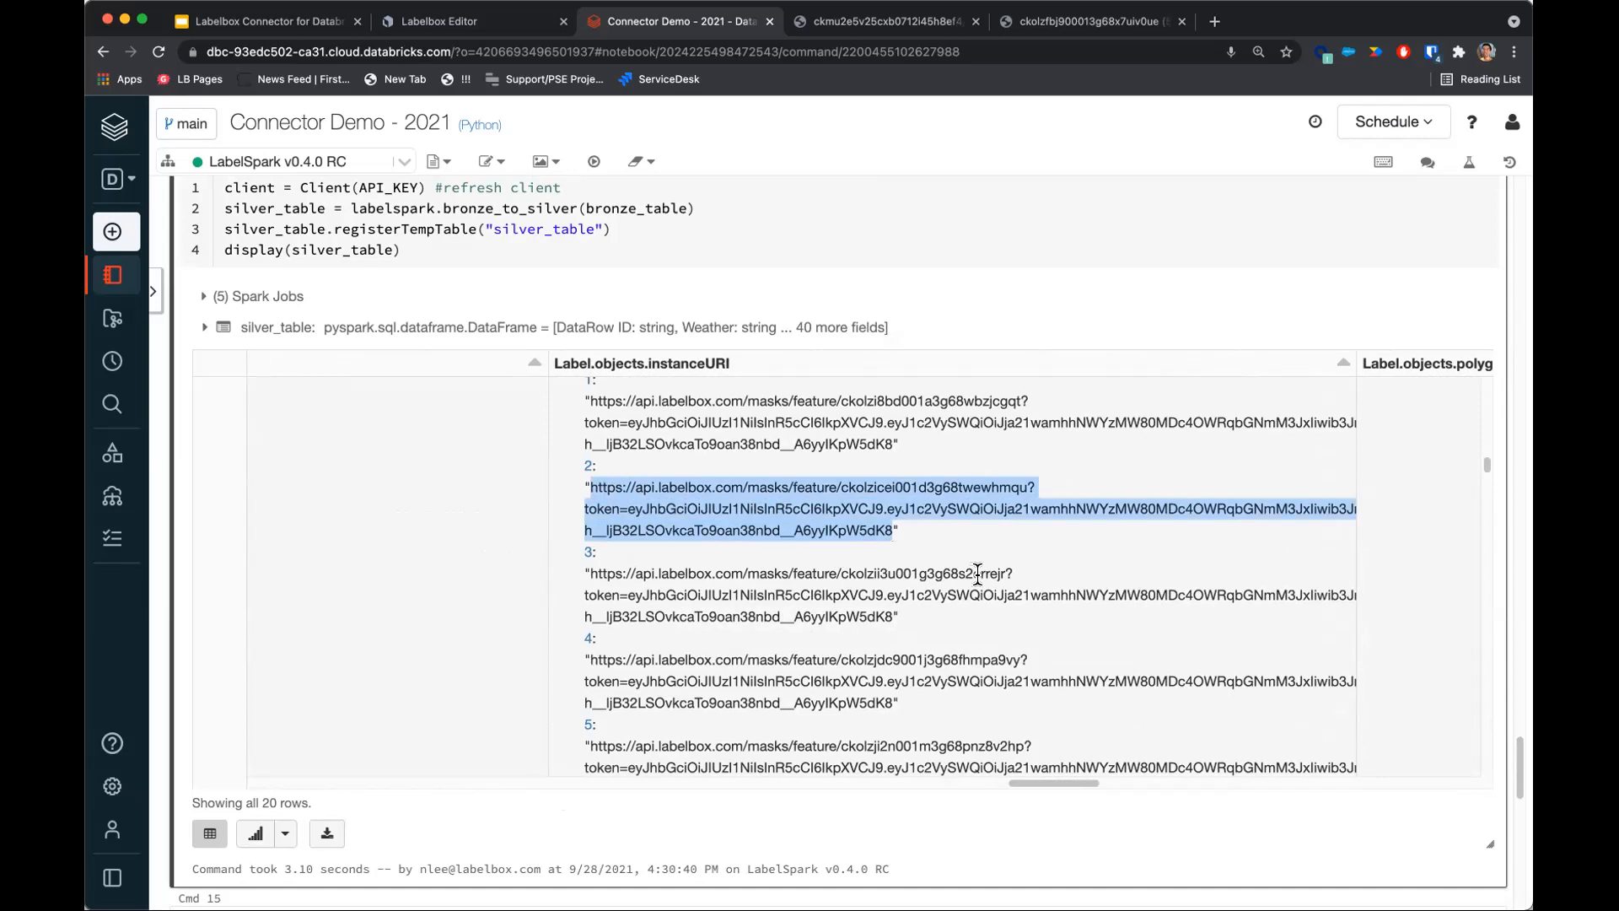
key("ctrl+c")
key("ctrl+t")
key("ctrl+v")
key("Return")
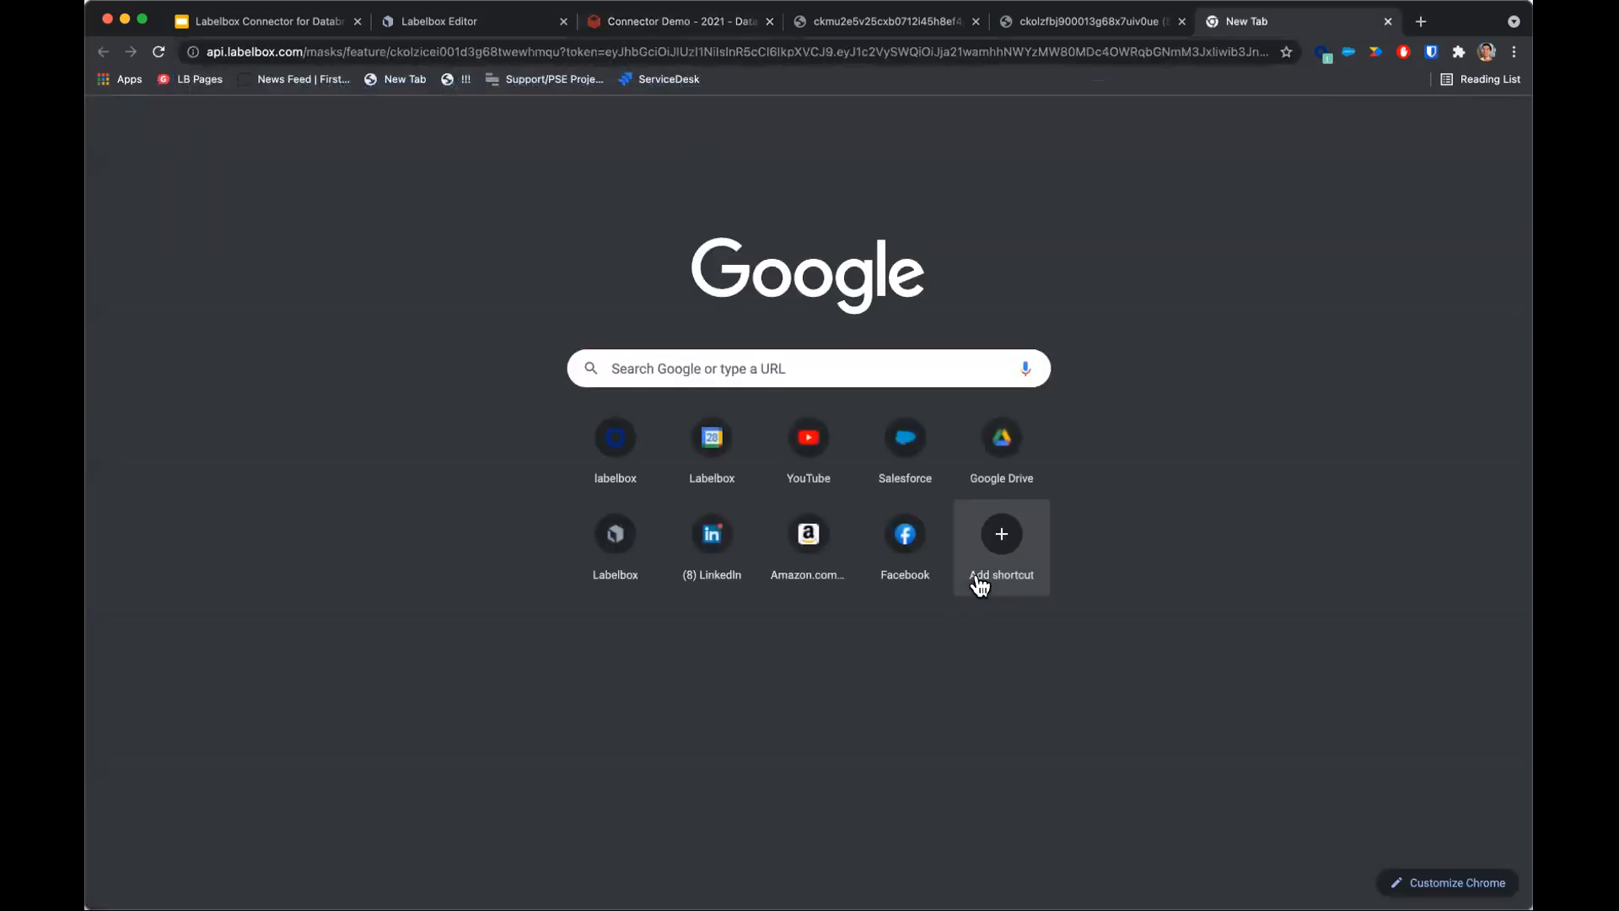
scroll(987, 564, "down", 10)
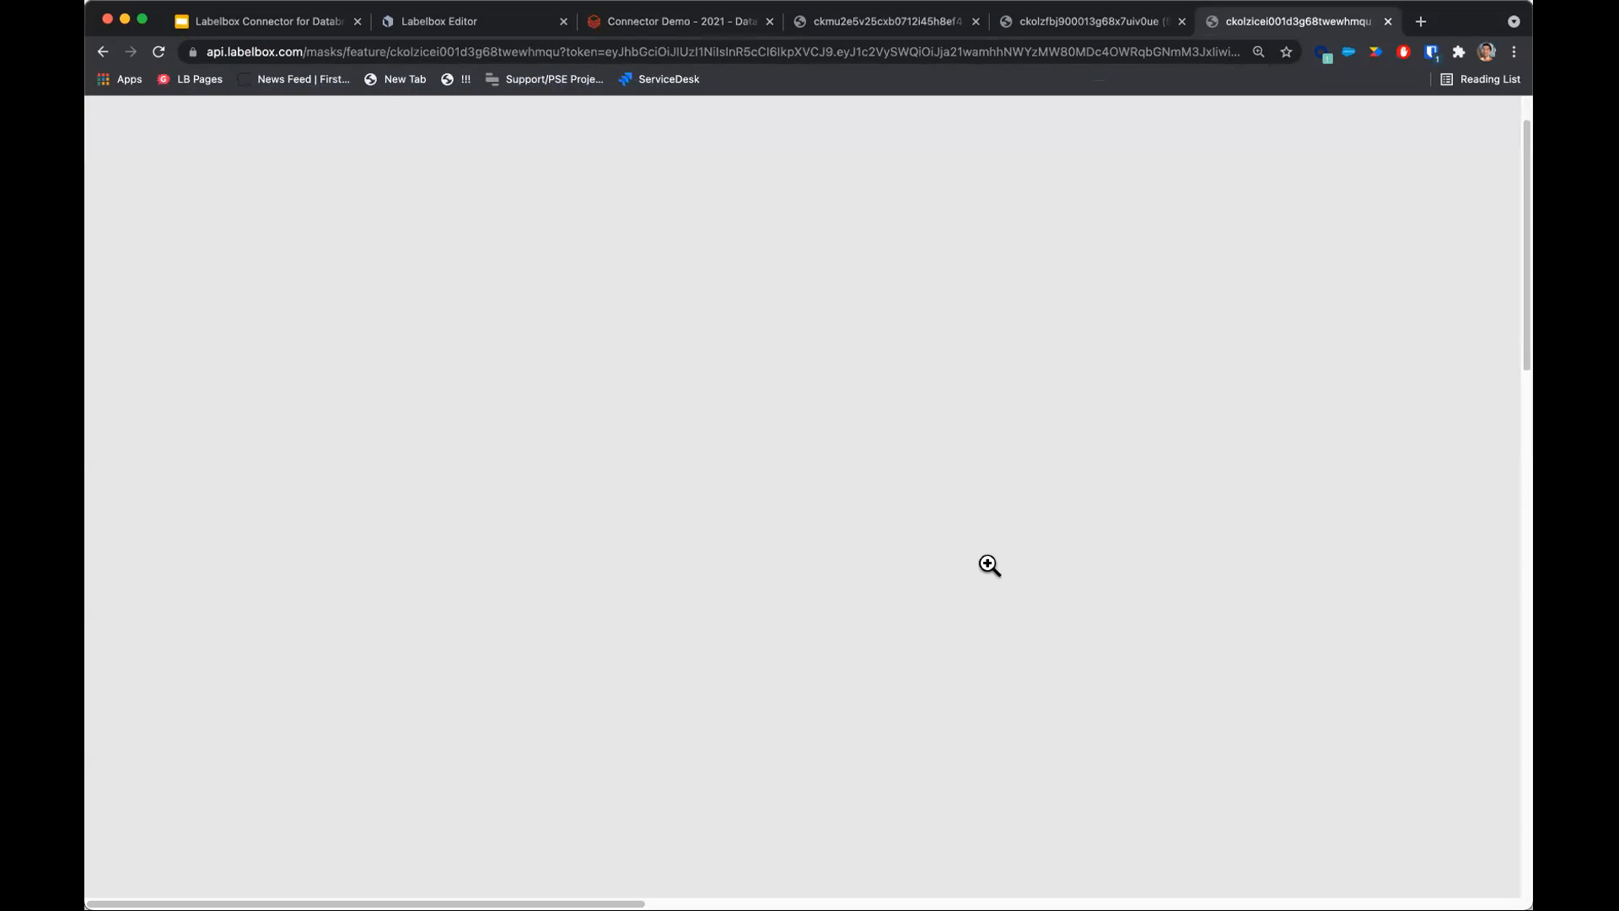
left_click(781, 462)
scroll(748, 529, "down", 15)
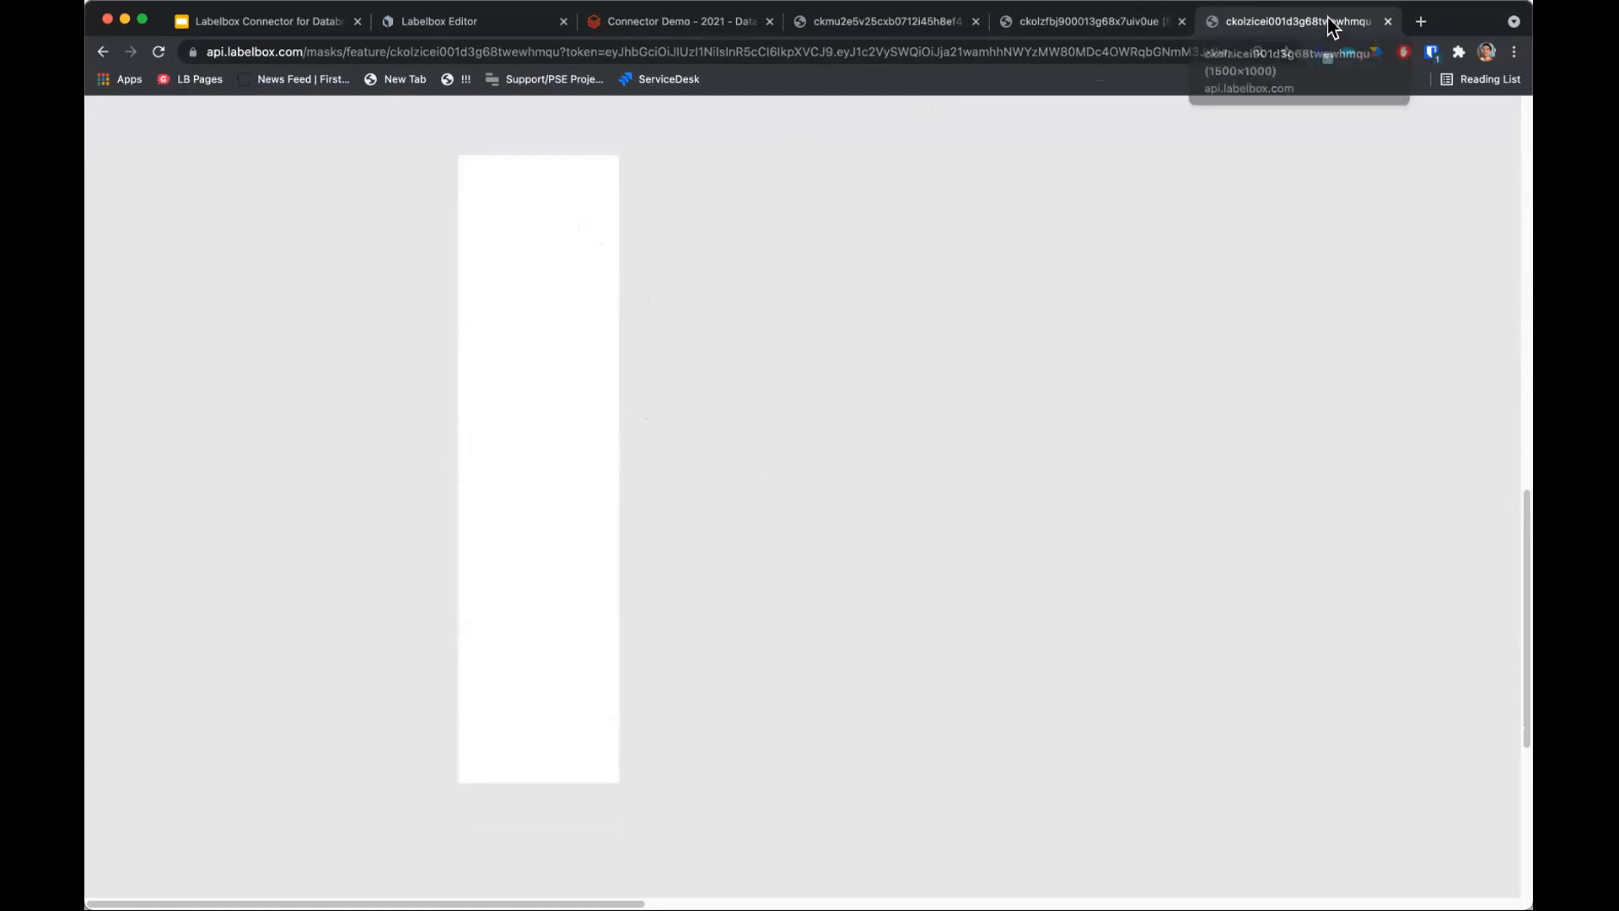
left_click(1387, 21)
Open the row's View Label link in a new tab and inspect its People bounding boxes in the Labelbox Editor.
left_click(695, 503)
left_click_drag(894, 531, 592, 488)
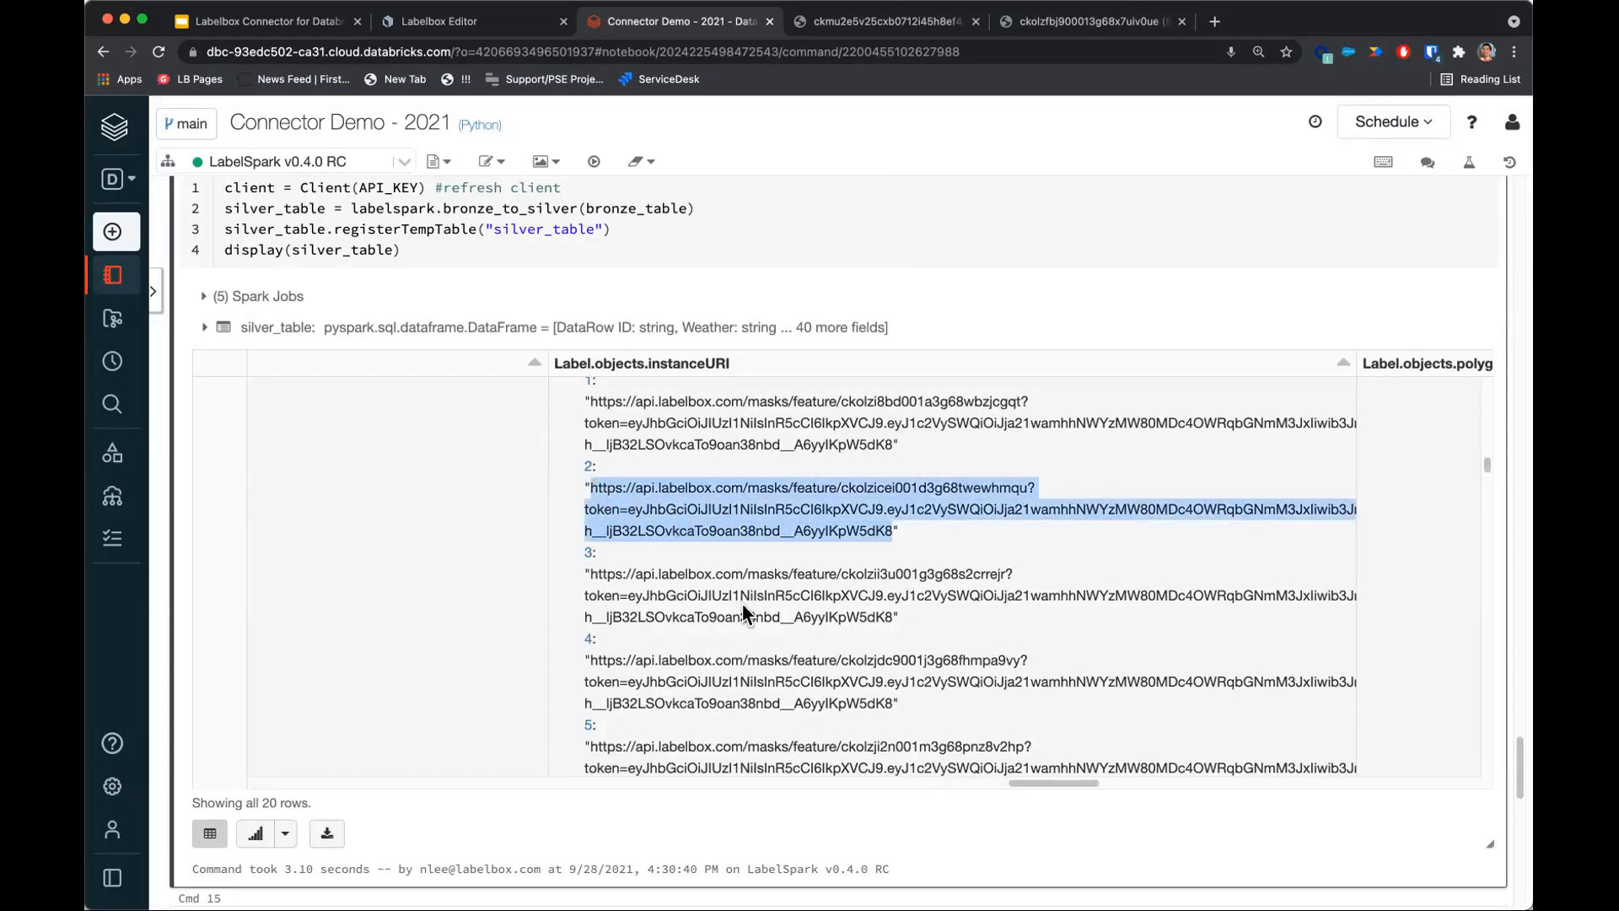
left_click_drag(1044, 783, 1459, 767)
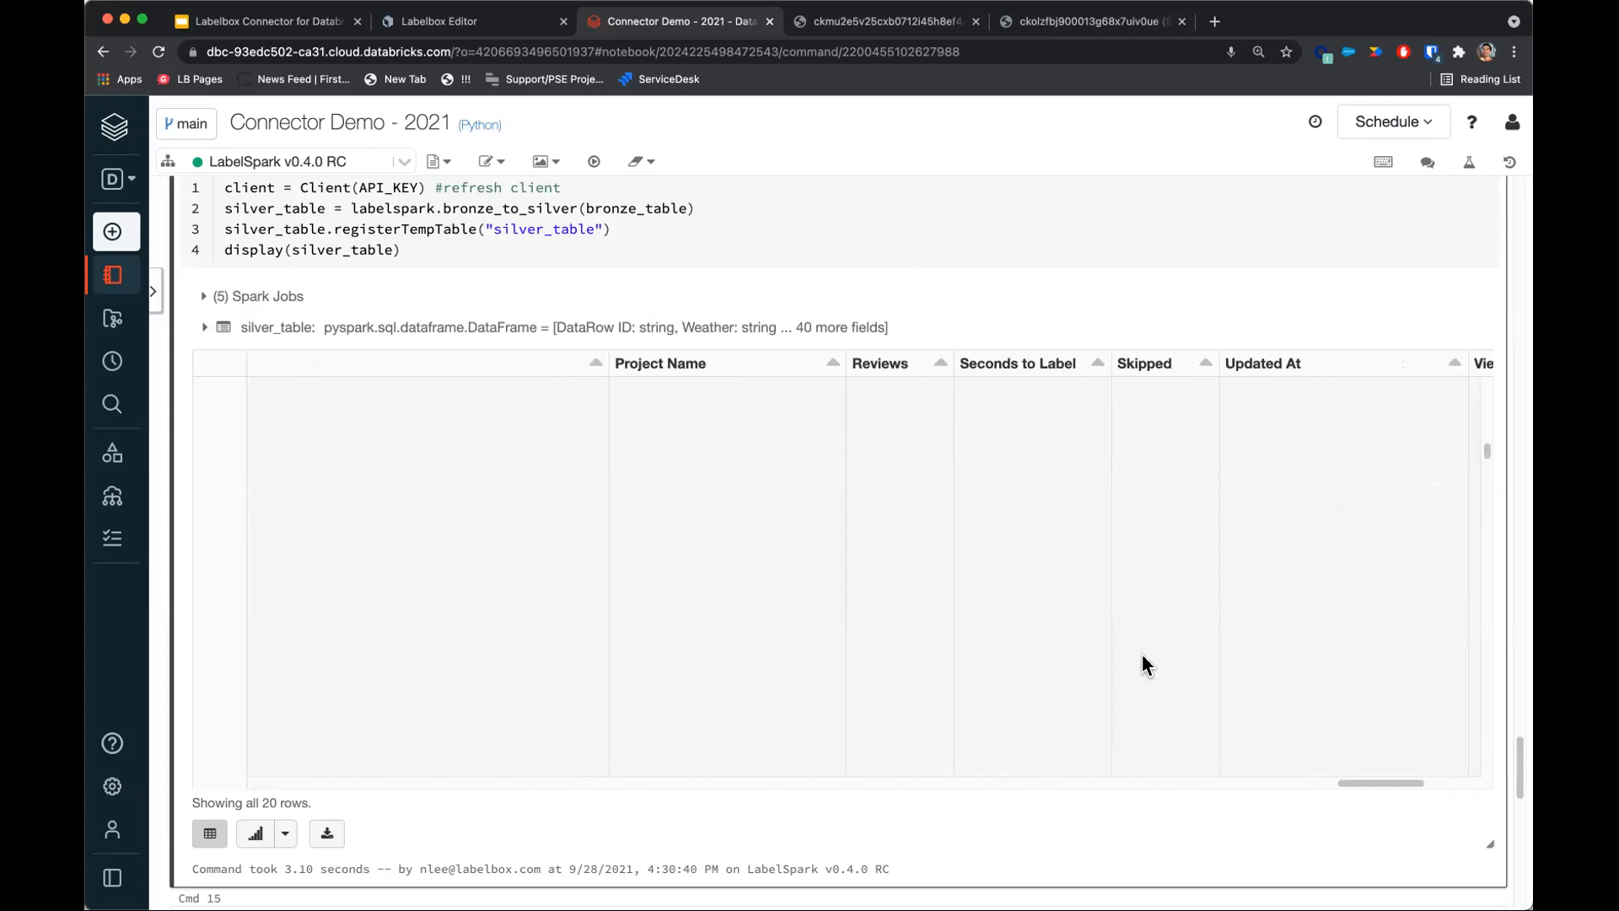
left_click_drag(1394, 777, 1457, 778)
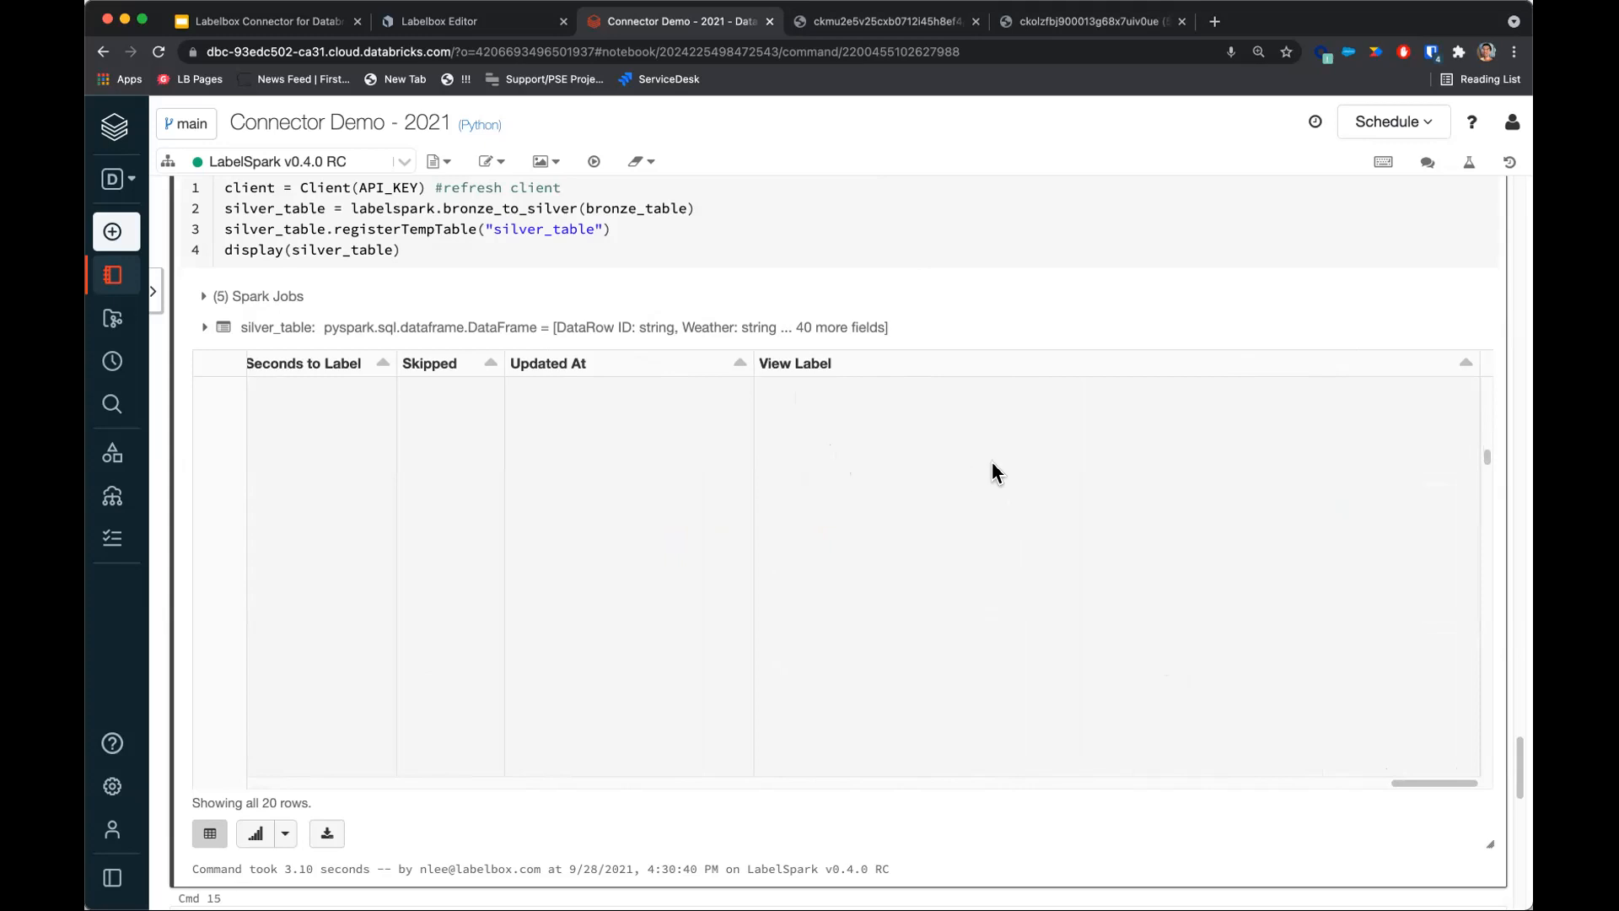
left_click_drag(1487, 459, 1485, 448)
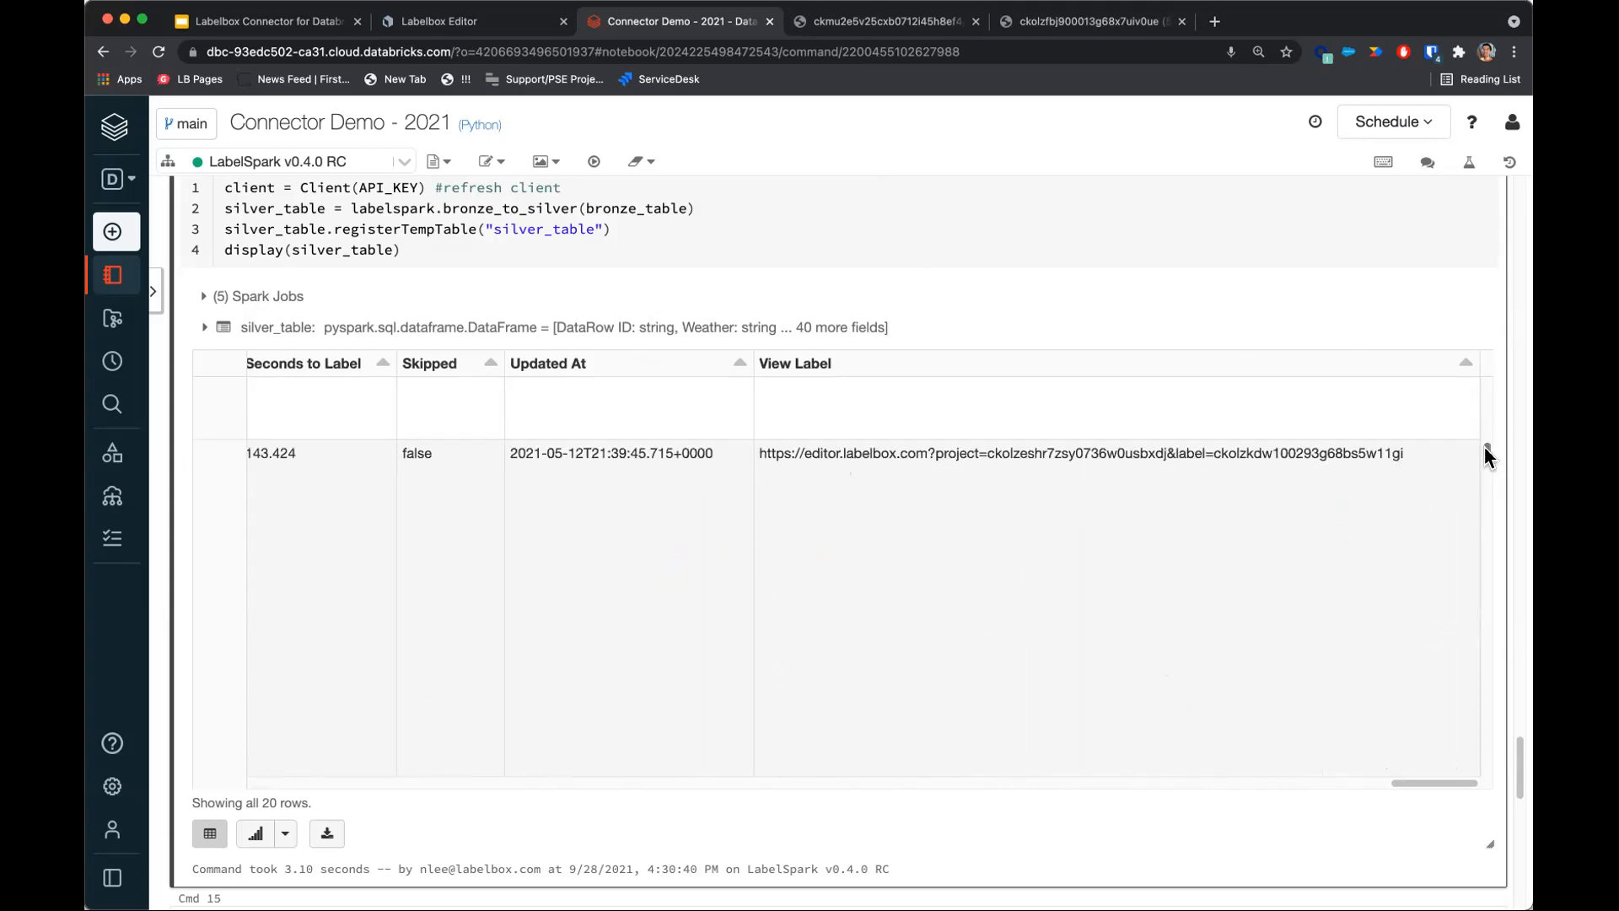
left_click_drag(783, 469, 761, 453)
key("super+c")
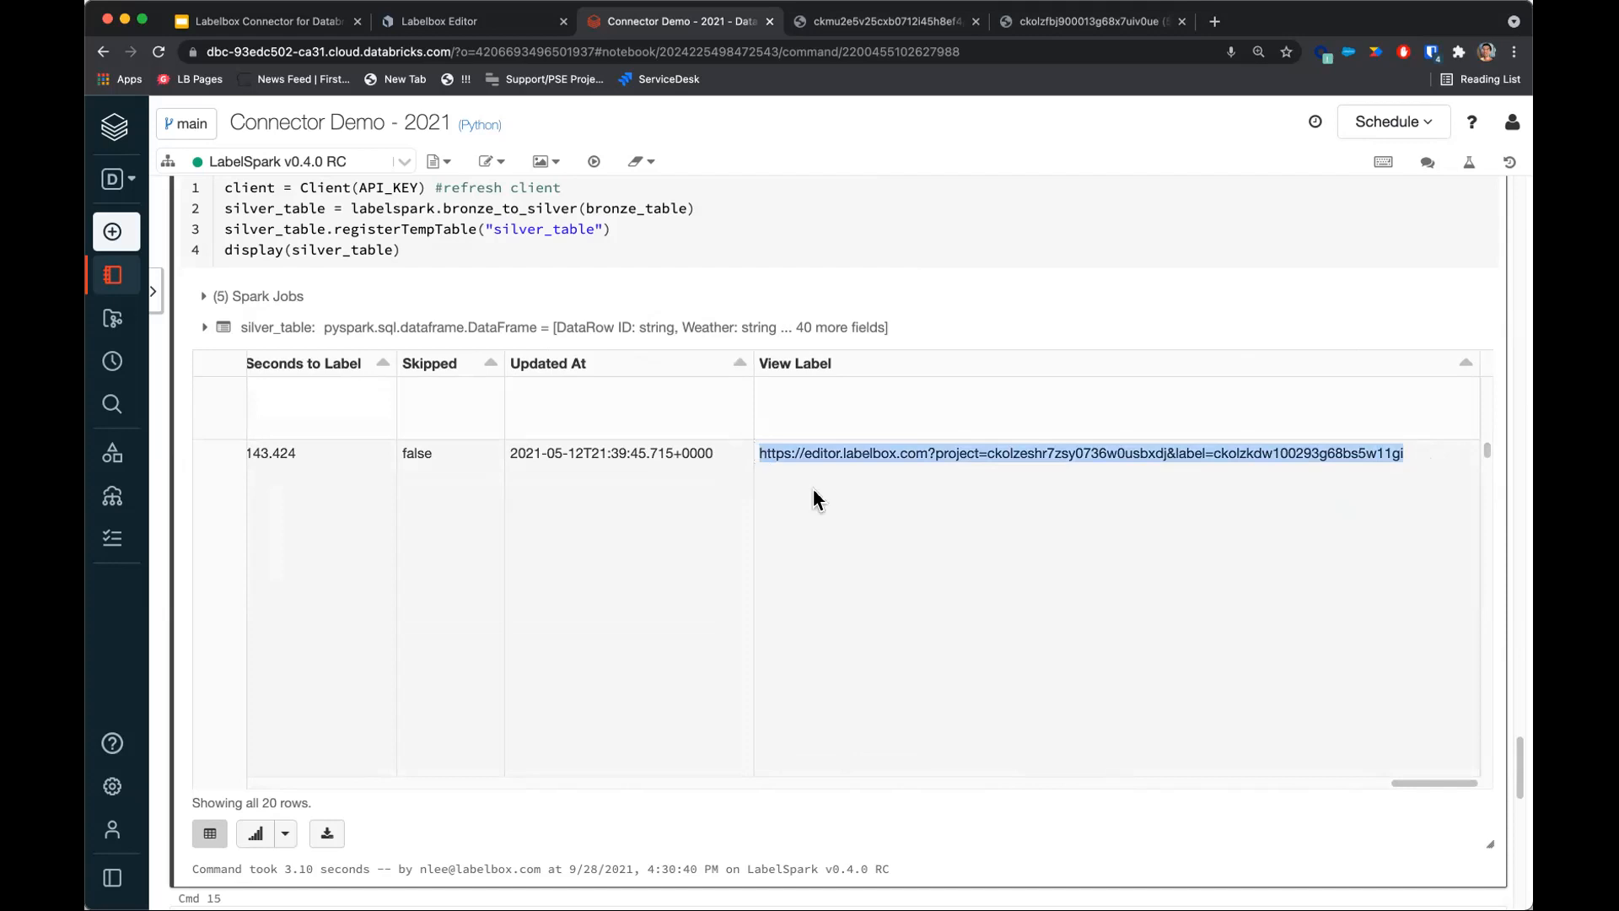
key("super+t")
key("super+v")
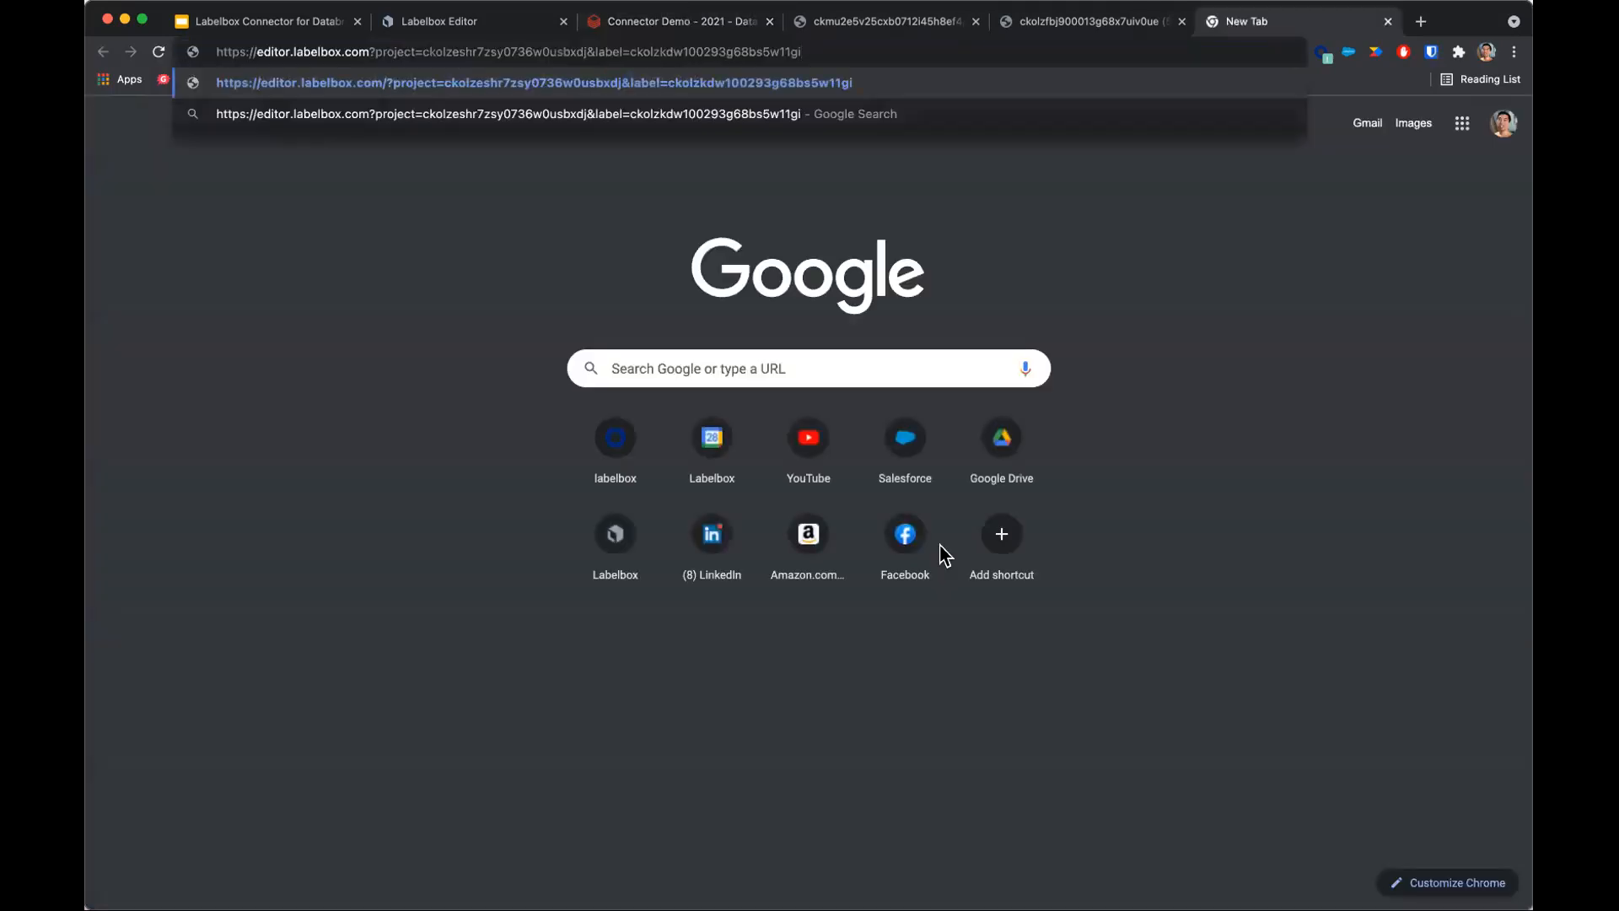
key("Return")
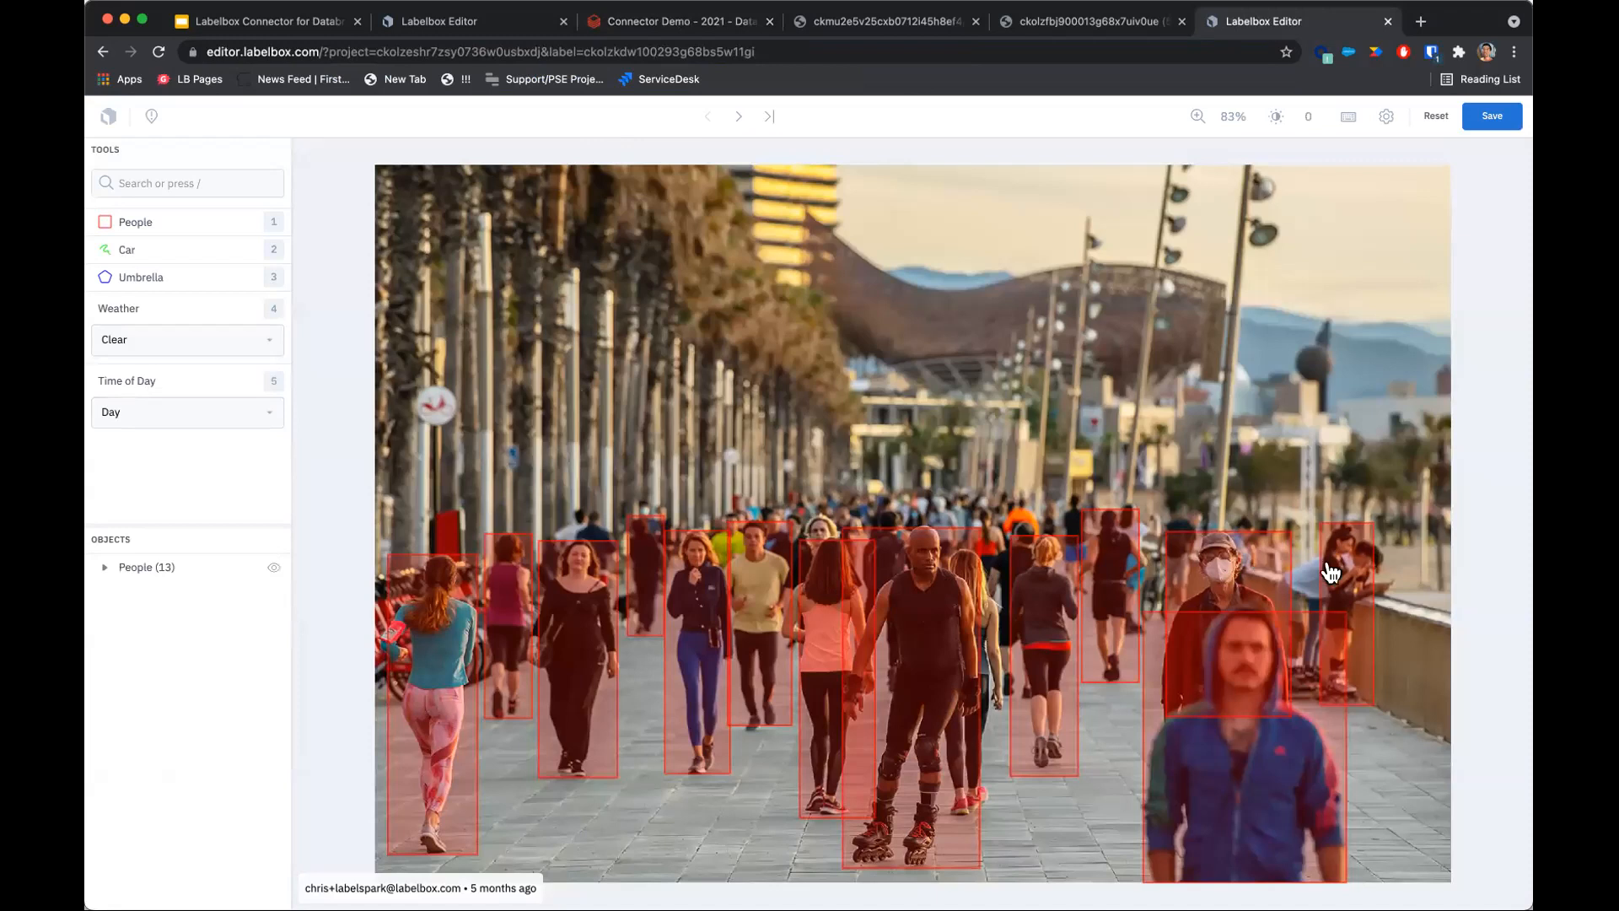
left_click(462, 618)
left_click_drag(477, 854, 484, 671)
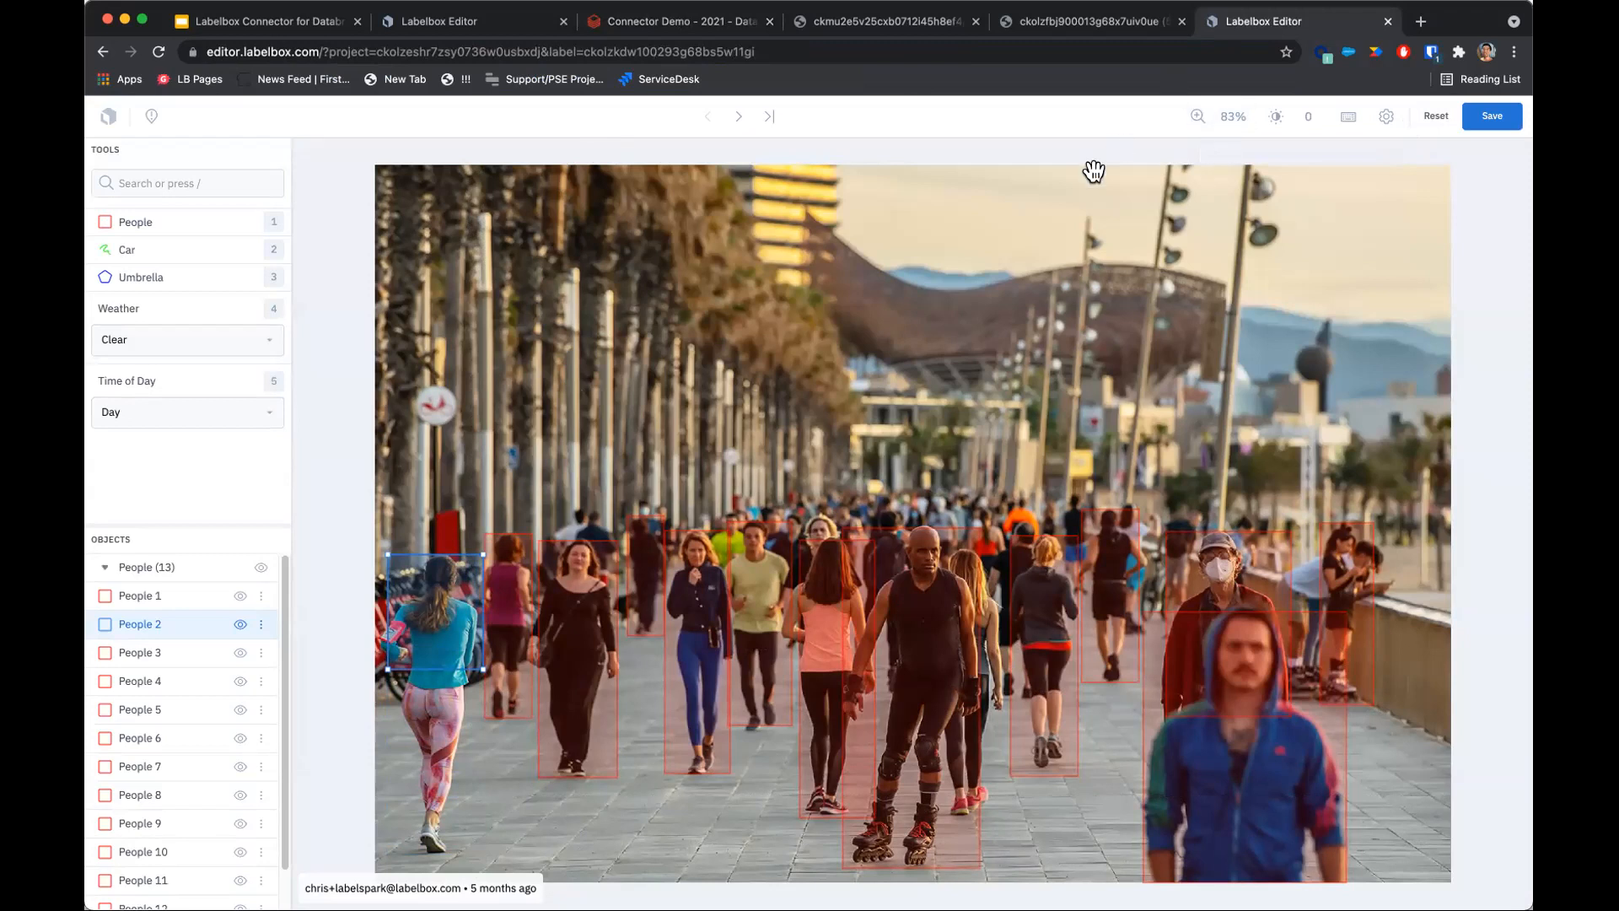
Run the SQL cell selecting silver_table rows with people, umbrellas and cars present and Weather = "Rain".
left_click(721, 25)
scroll(617, 817, "down", 3)
scroll(618, 816, "down", 3)
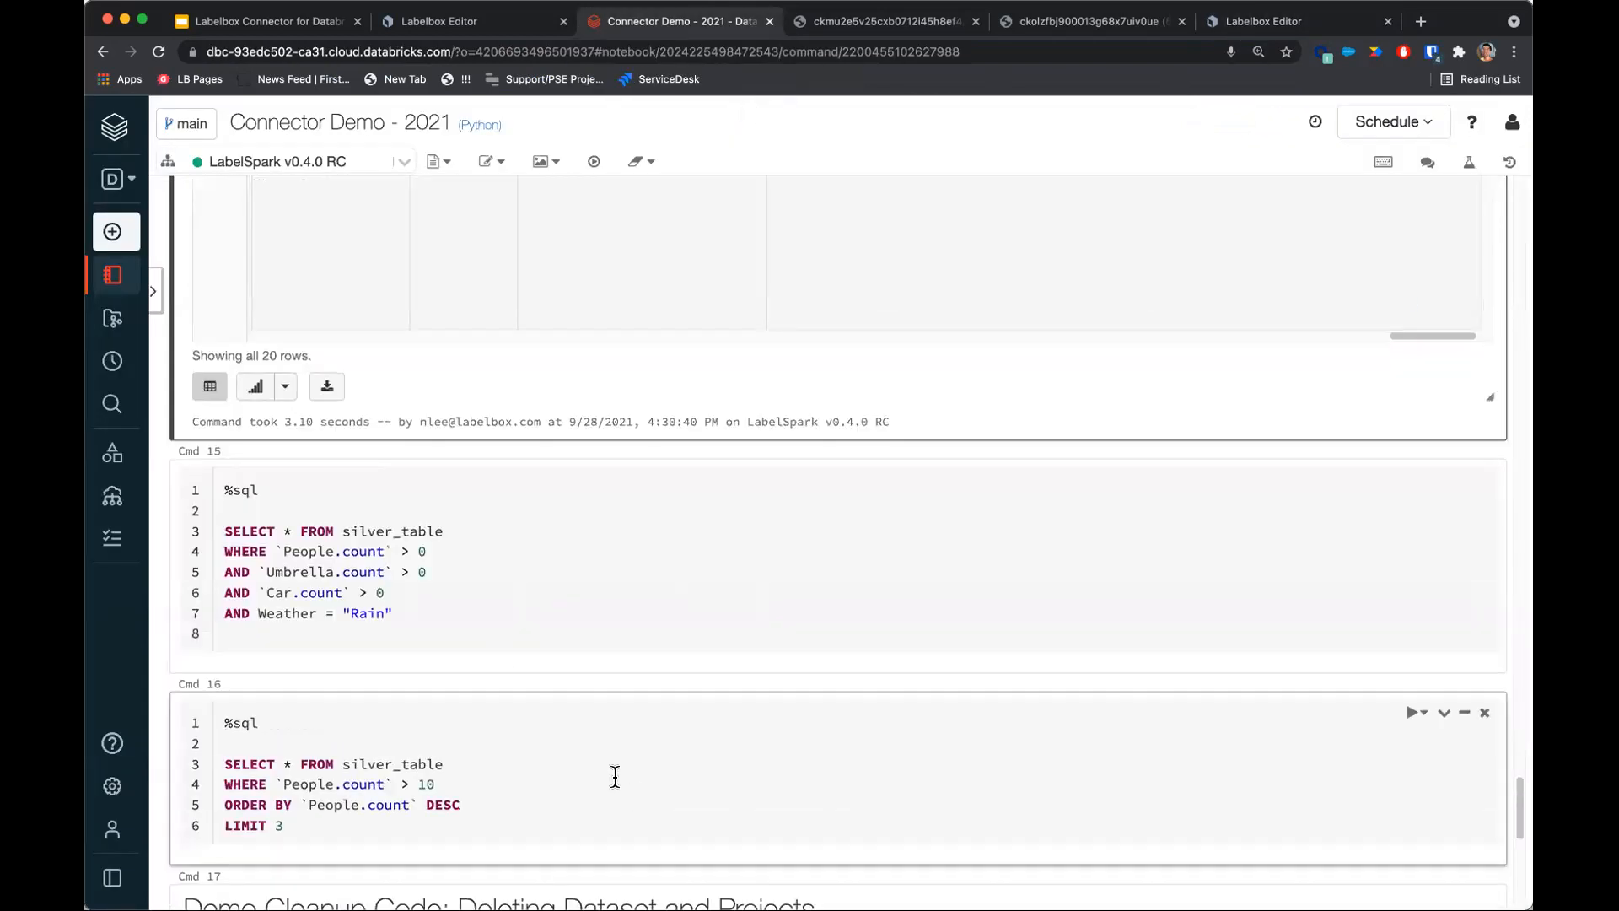
left_click(242, 498)
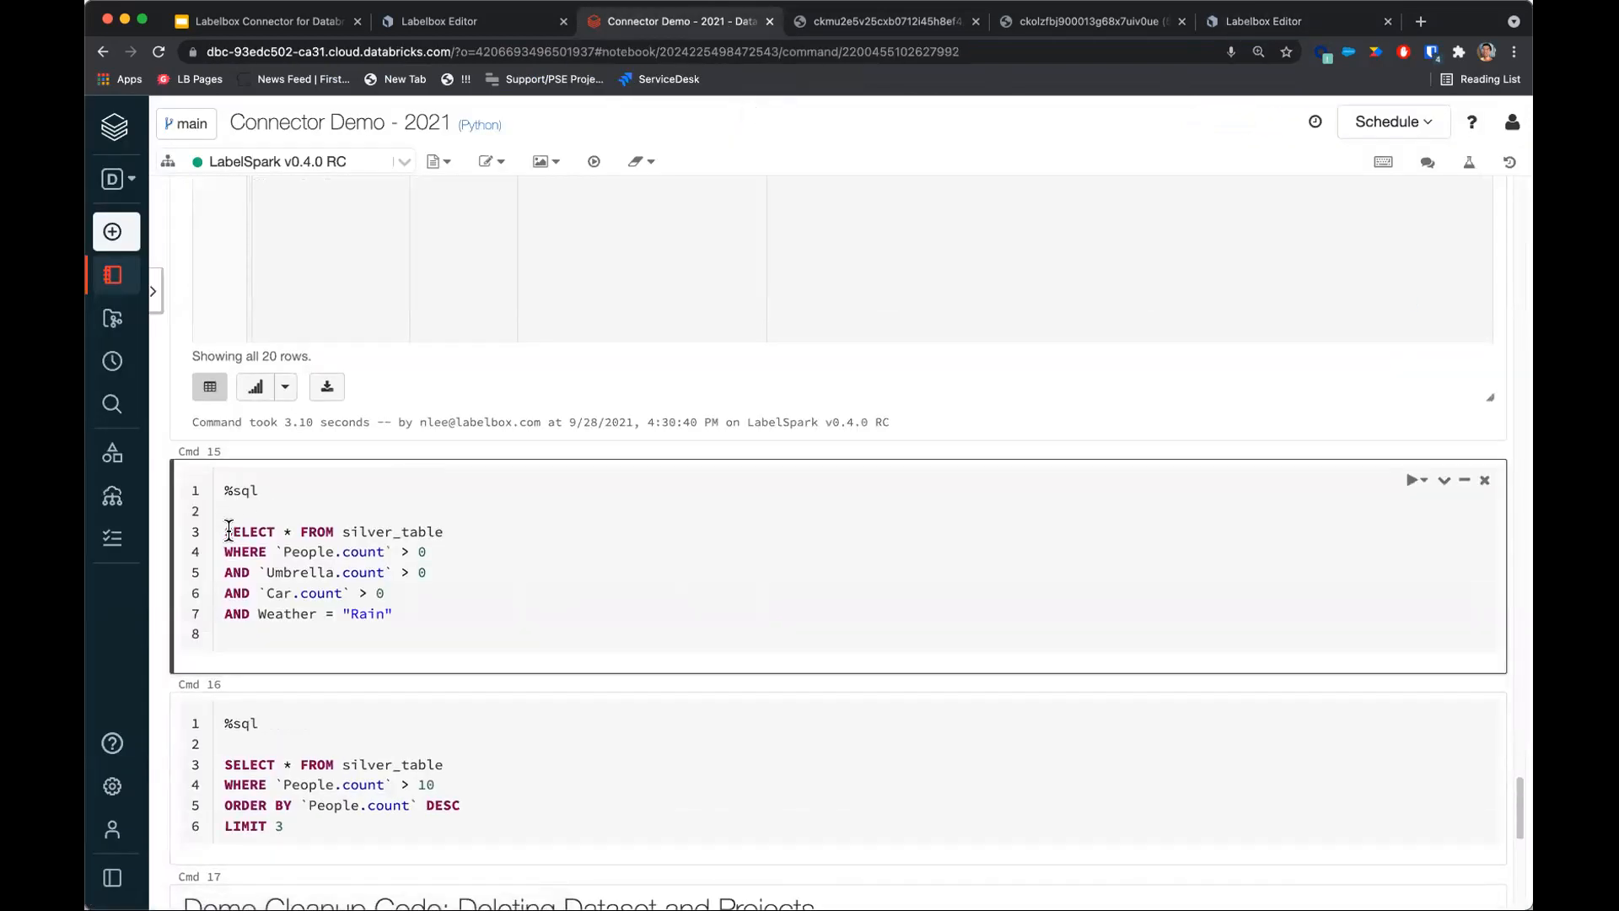
left_click_drag(229, 532, 488, 629)
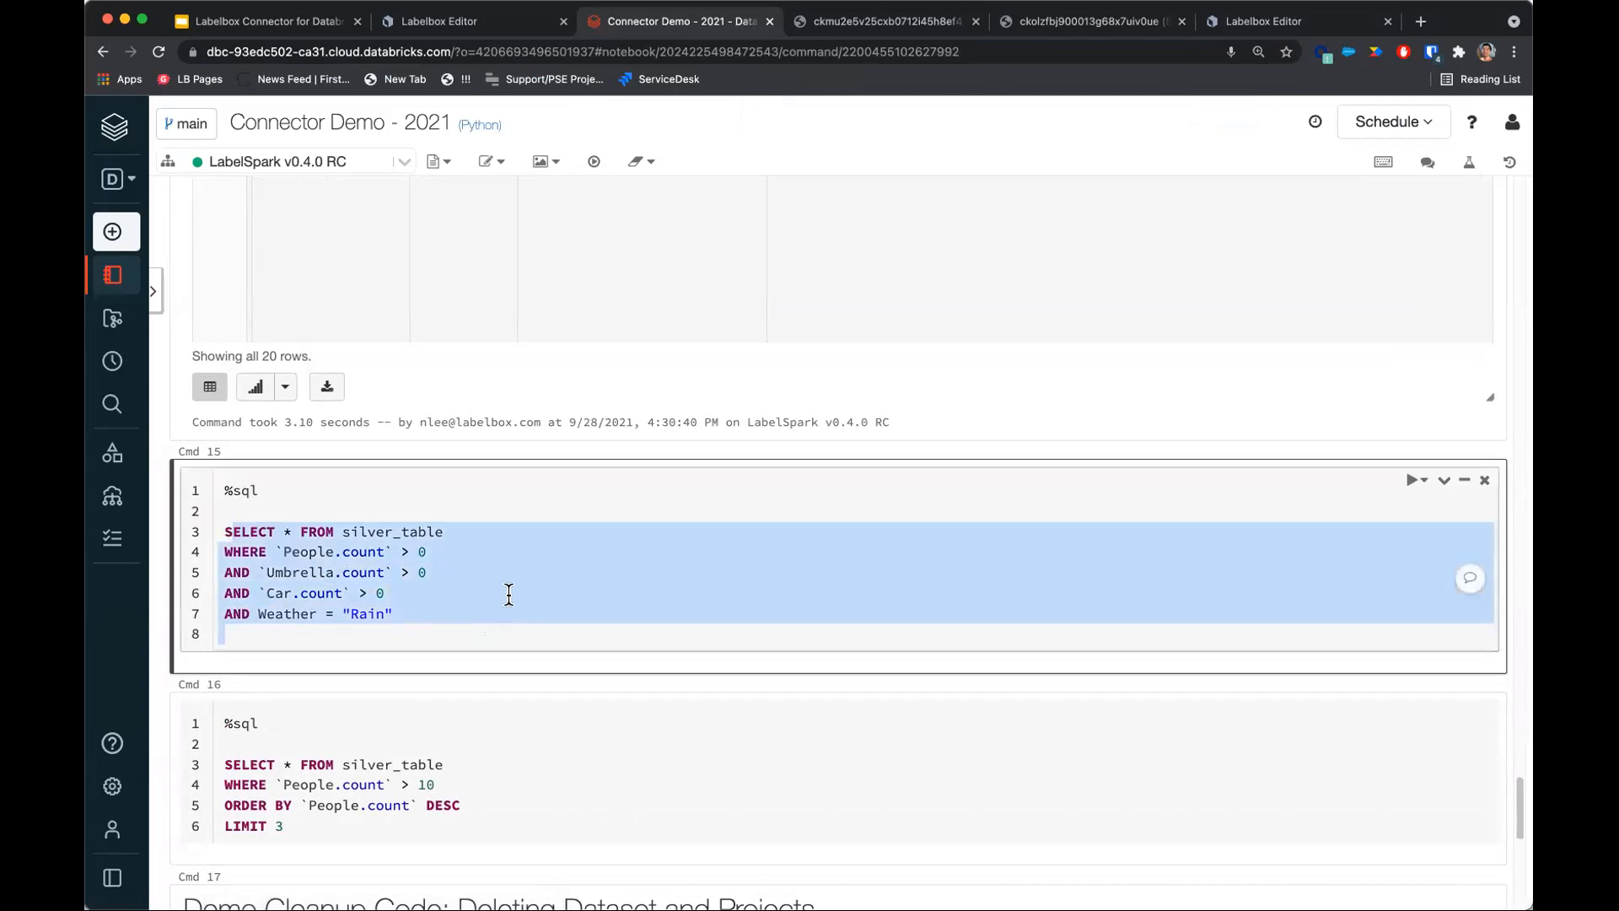
left_click(508, 594)
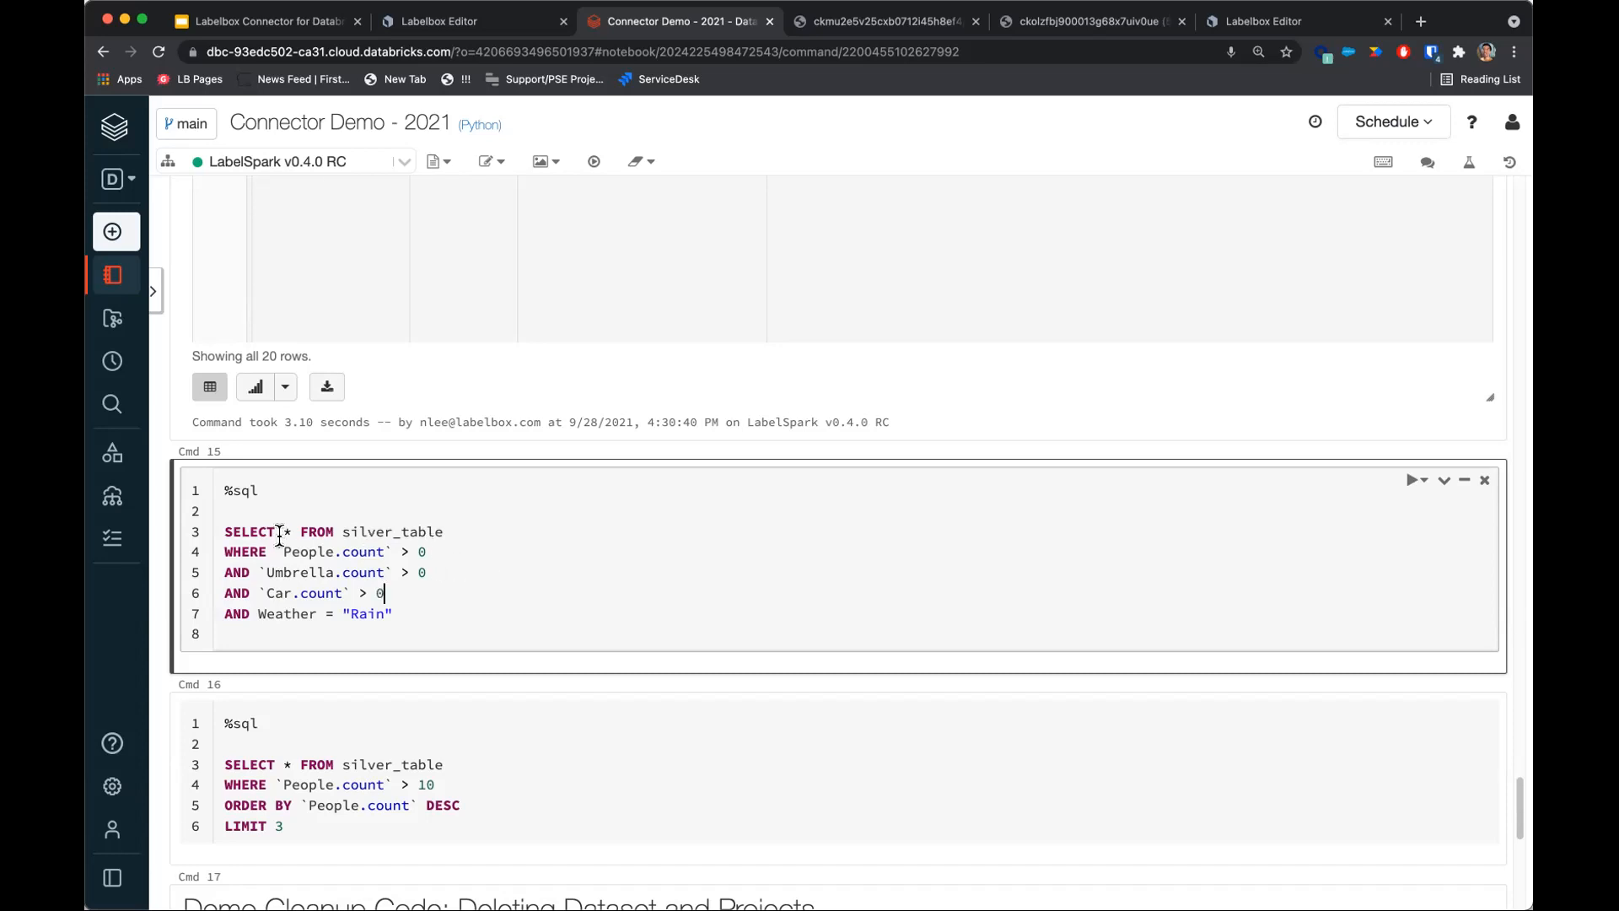
left_click_drag(276, 553, 463, 609)
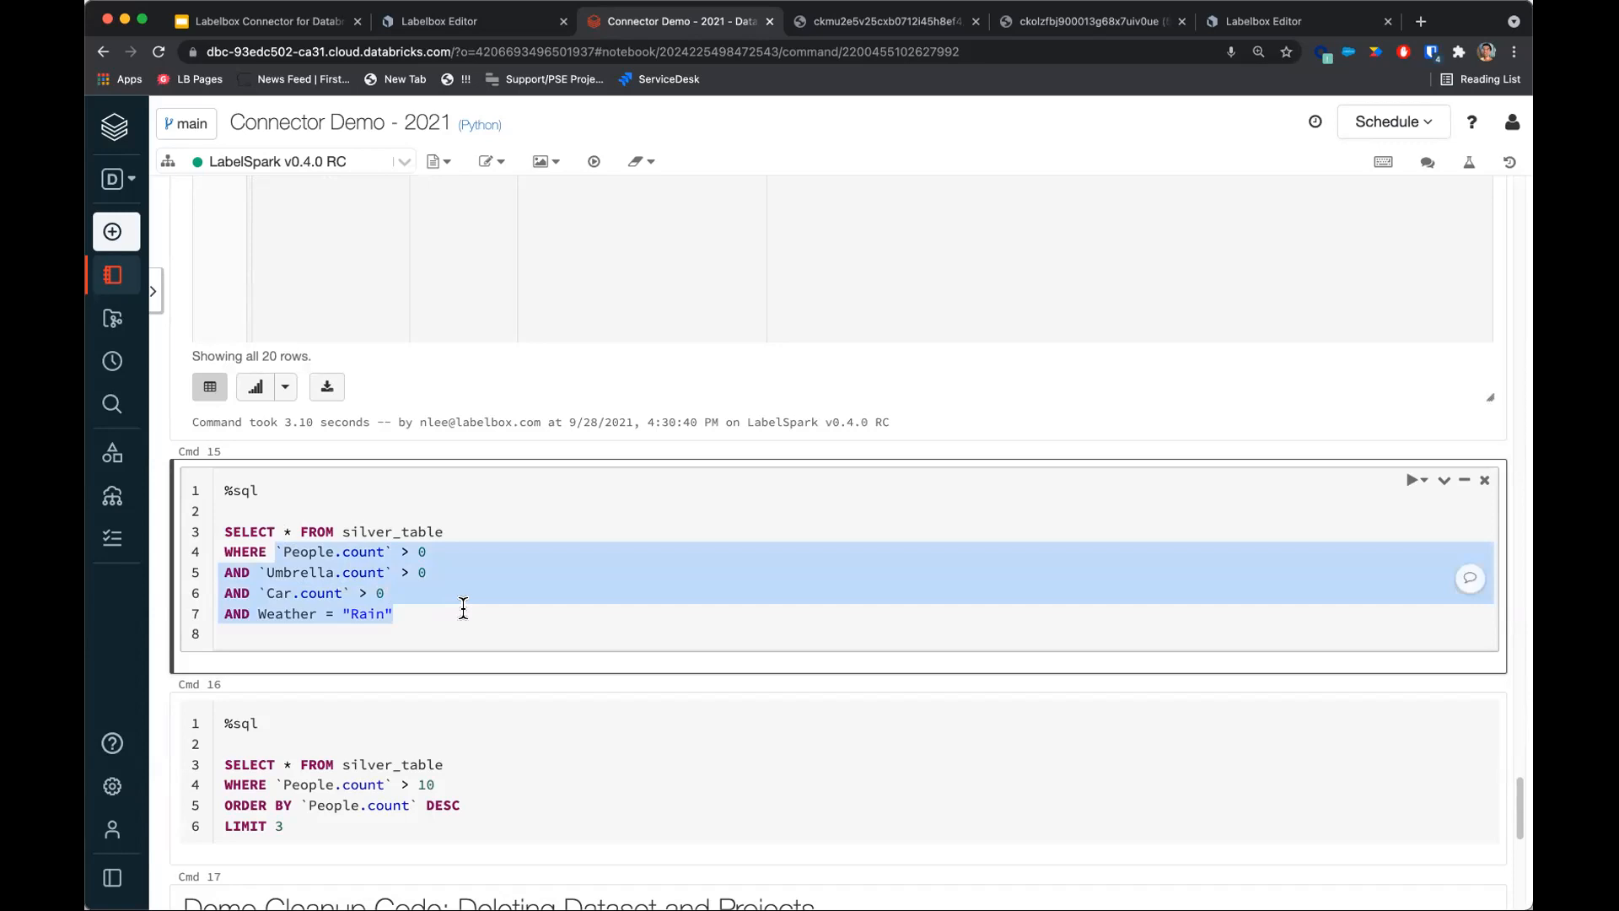
left_click(487, 548)
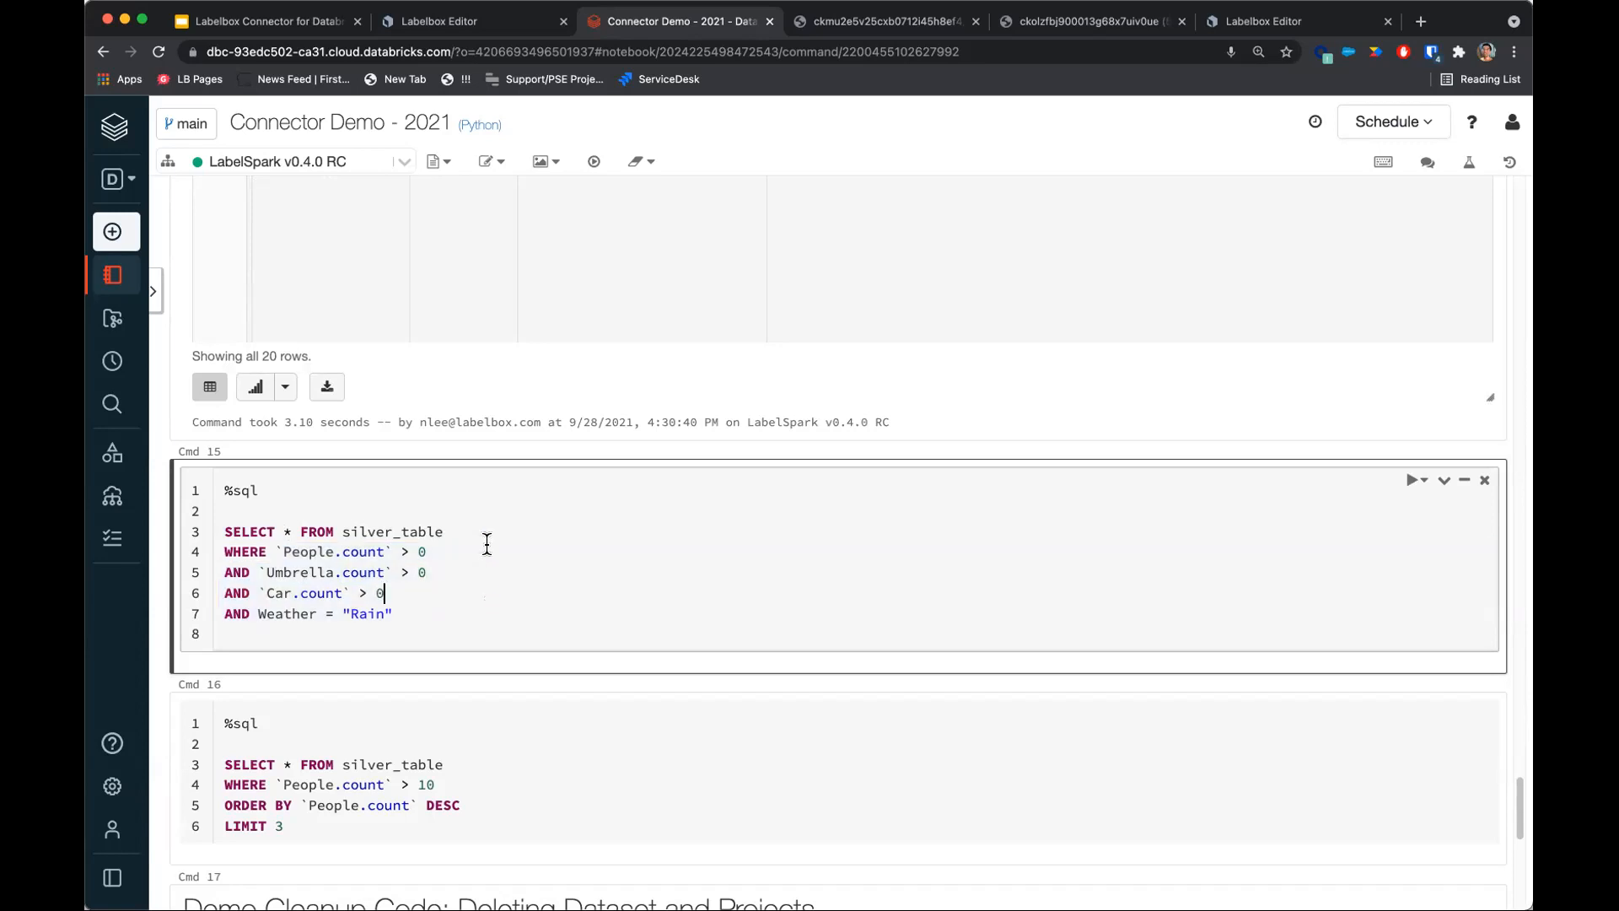
key("shift+Return")
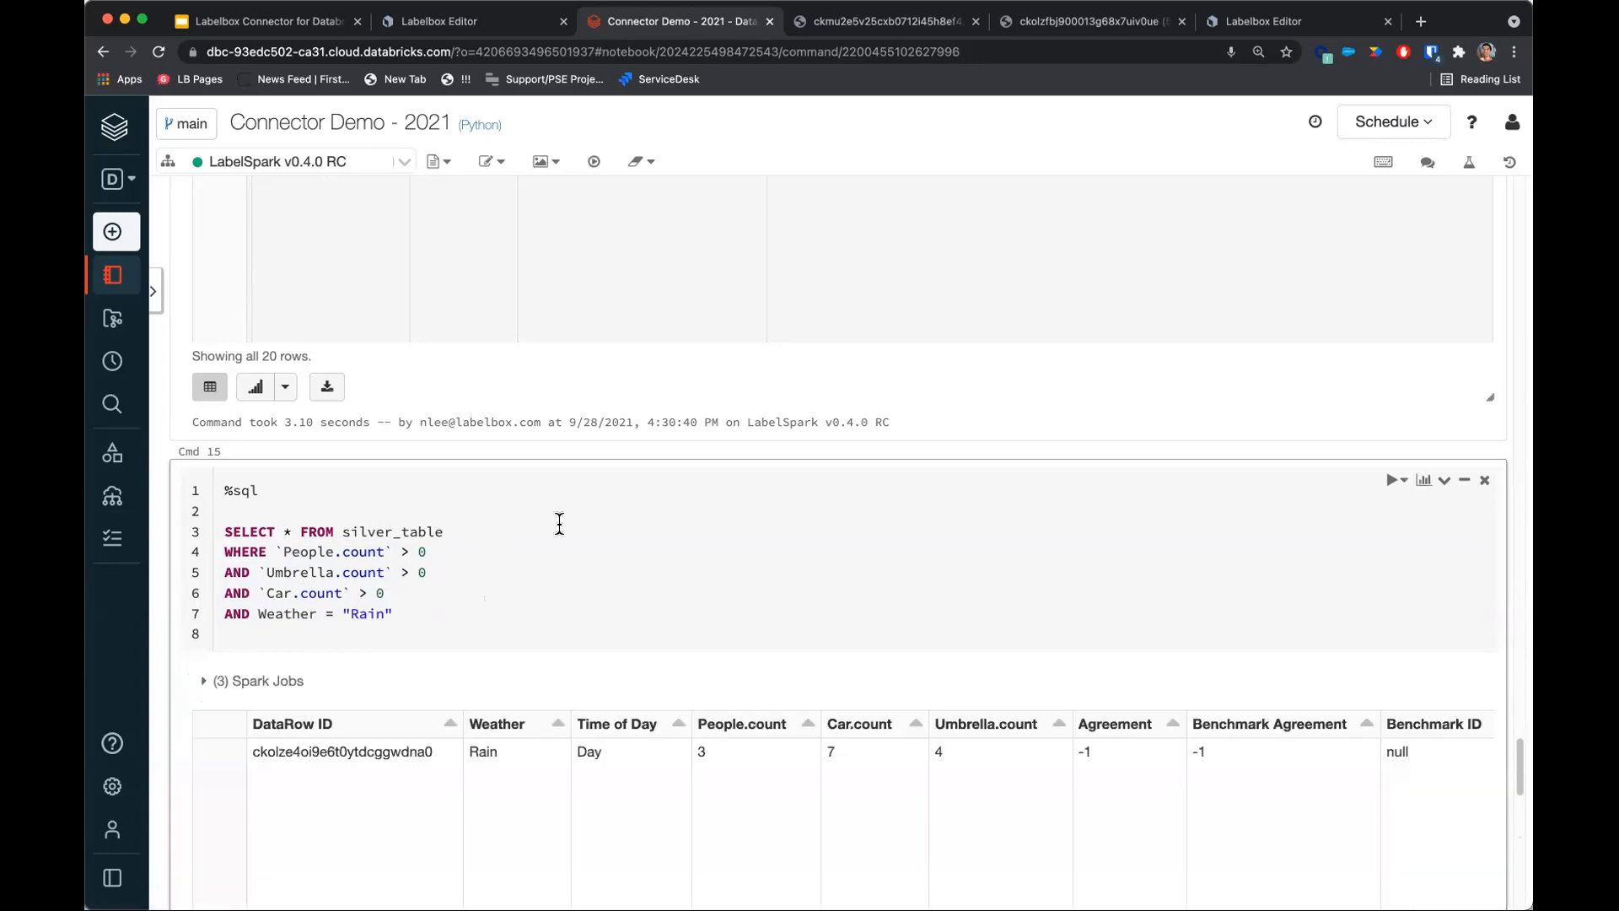
Open the matching row's Labeled Data image URL in a new browser tab.
scroll(556, 524, "down", 4)
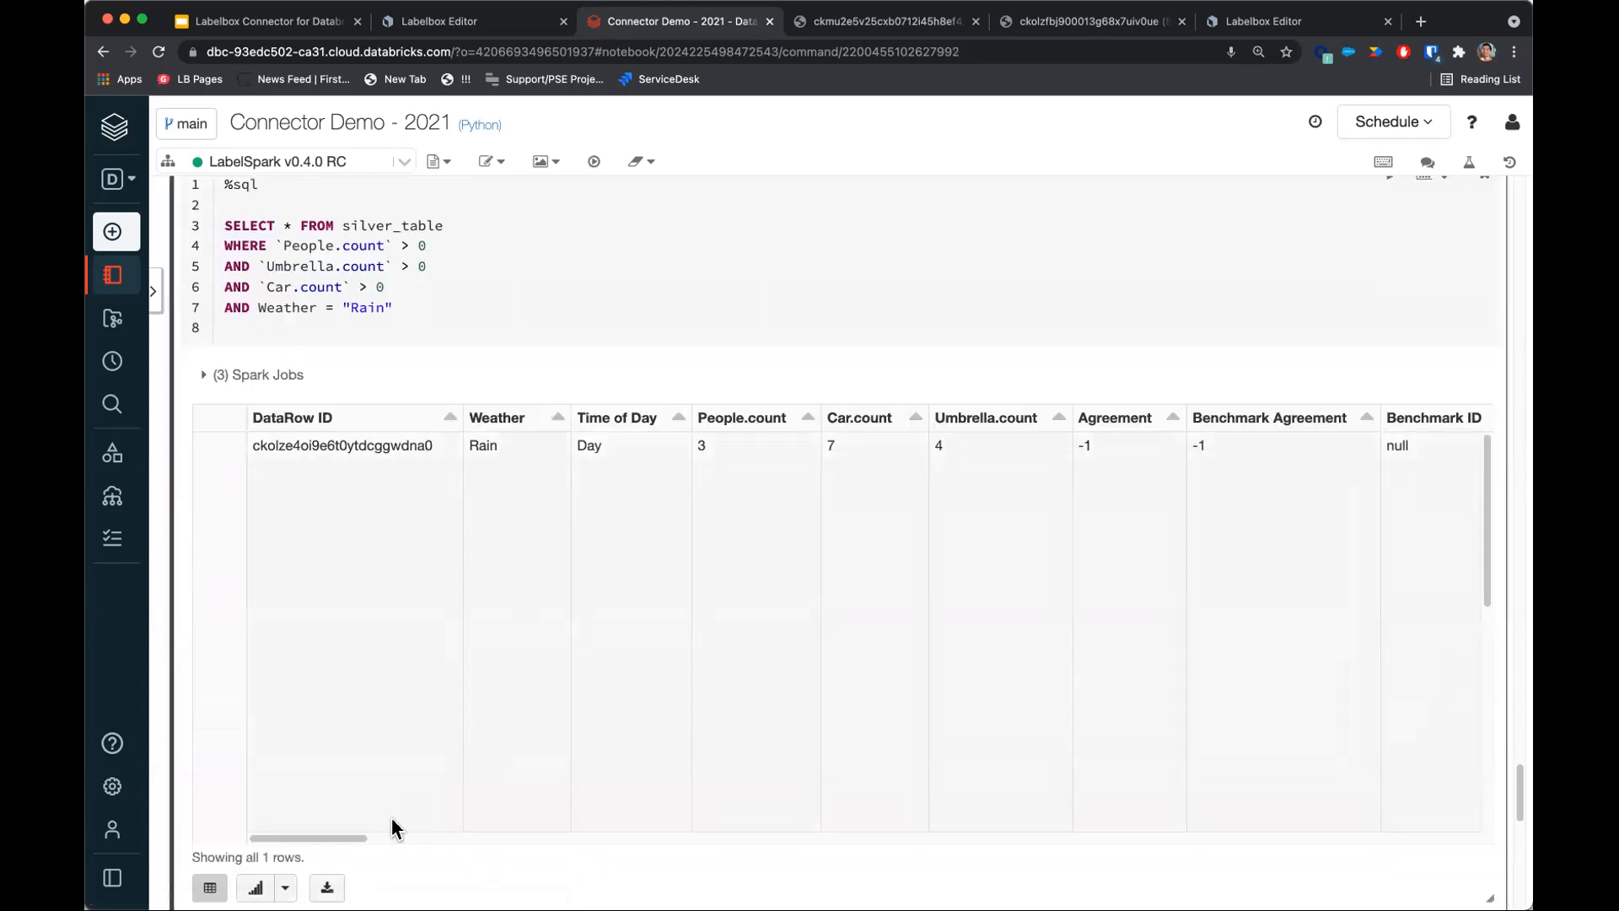
left_click_drag(347, 837, 1503, 870)
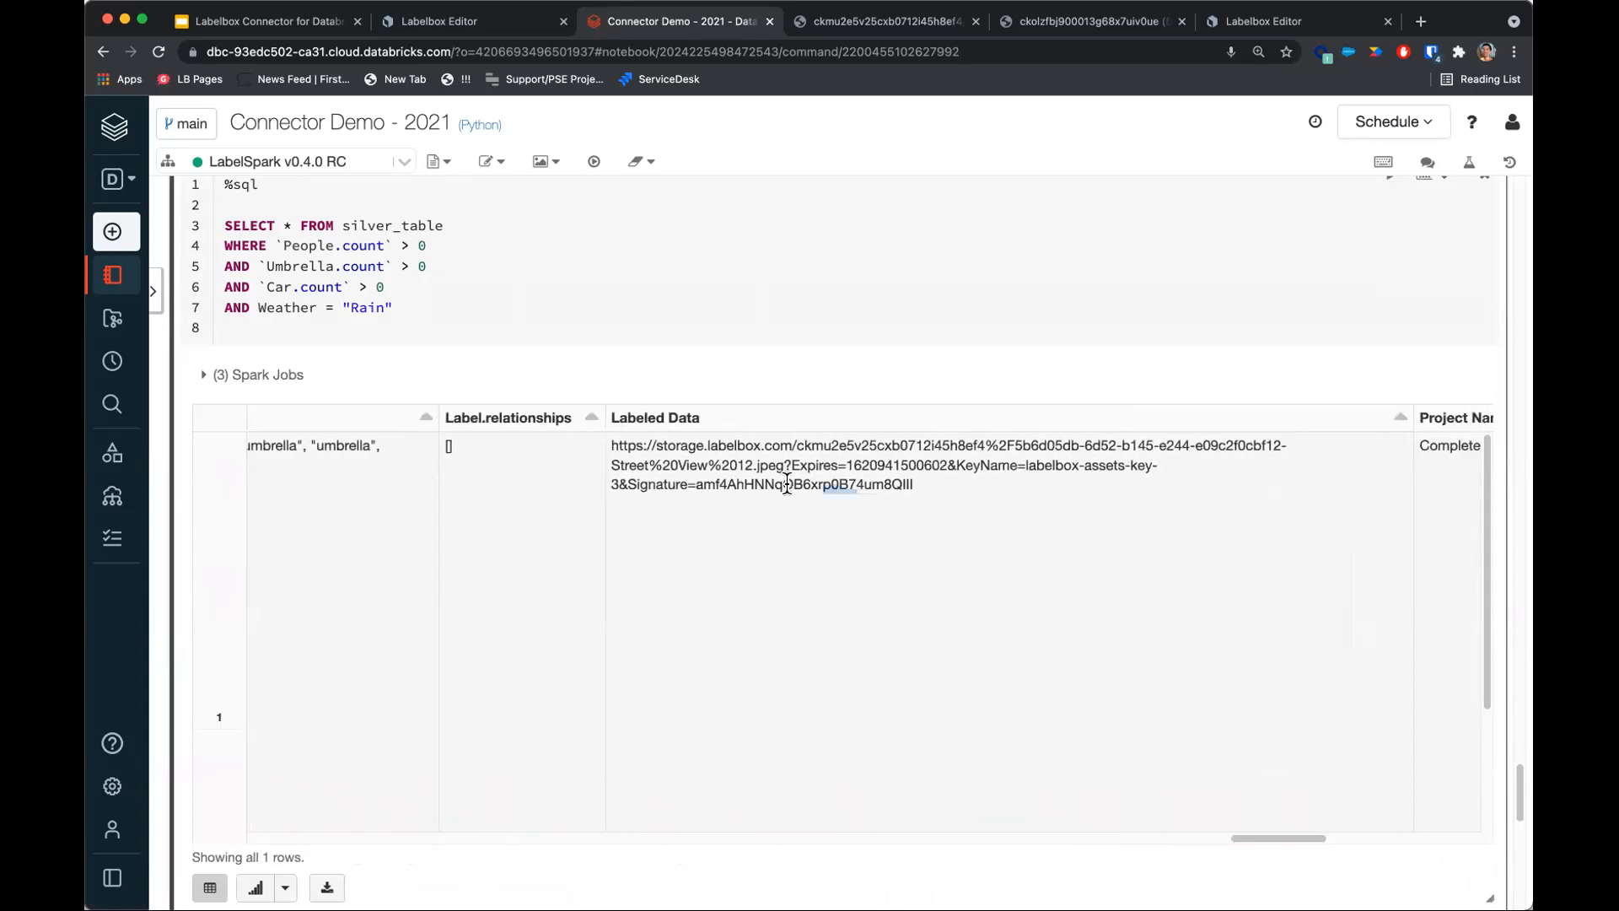
triple_click(835, 487)
key("super+c")
key("super+t")
key("super+v")
key("Return")
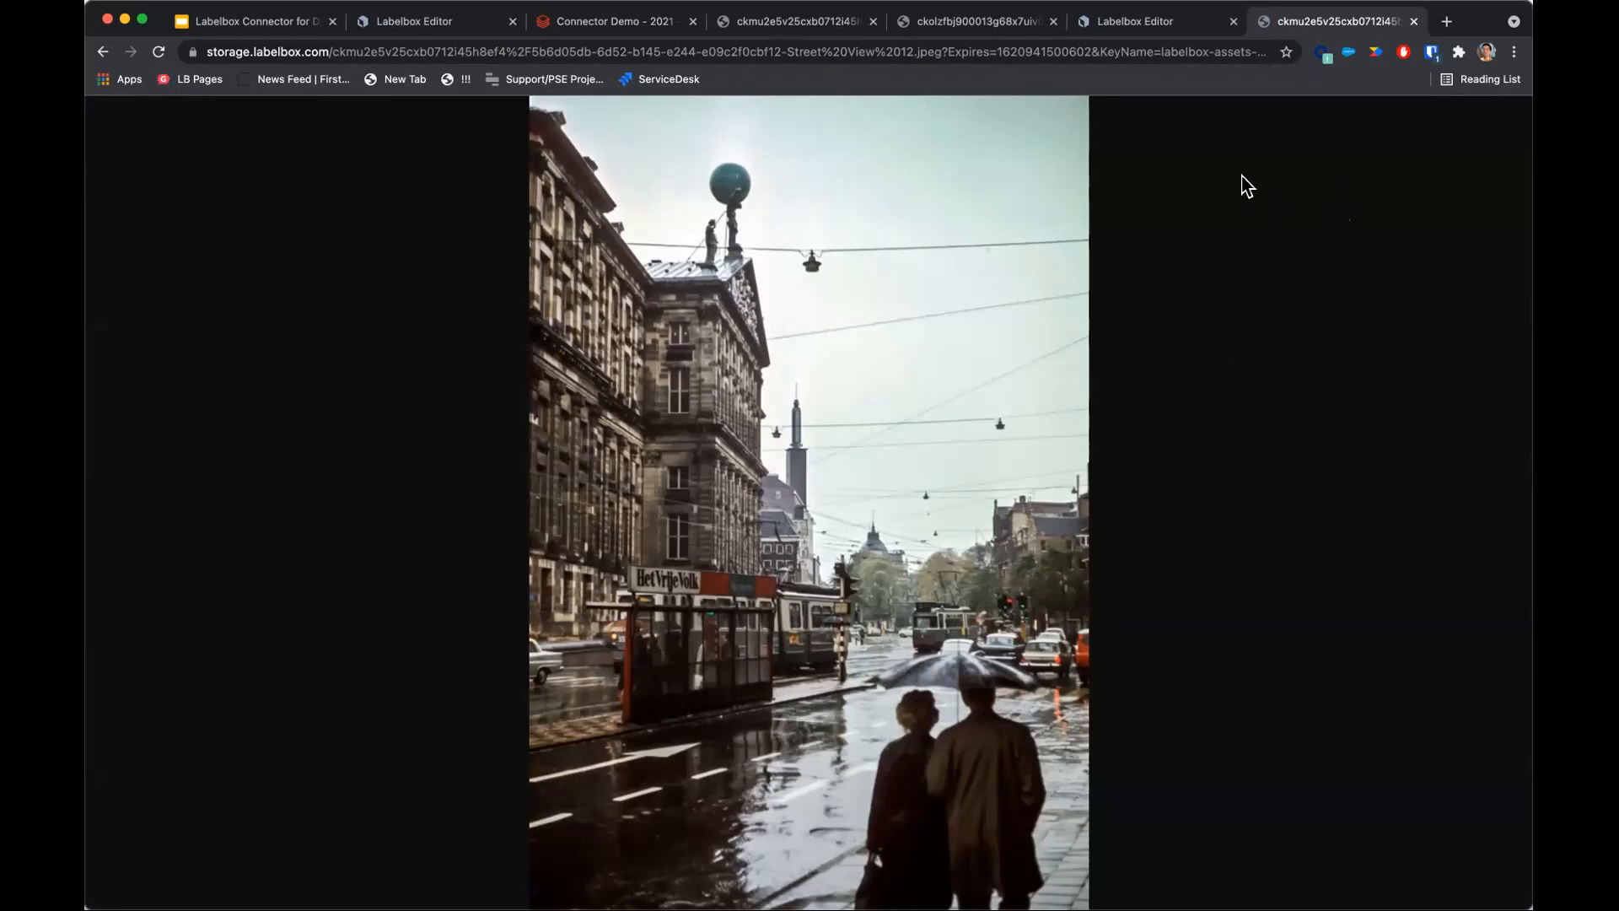
Run the SQL cell returning the top 3 silver_table rows with People.count above 10, ordered descending.
left_click(586, 21)
scroll(518, 351, "down", 6)
left_click(540, 510)
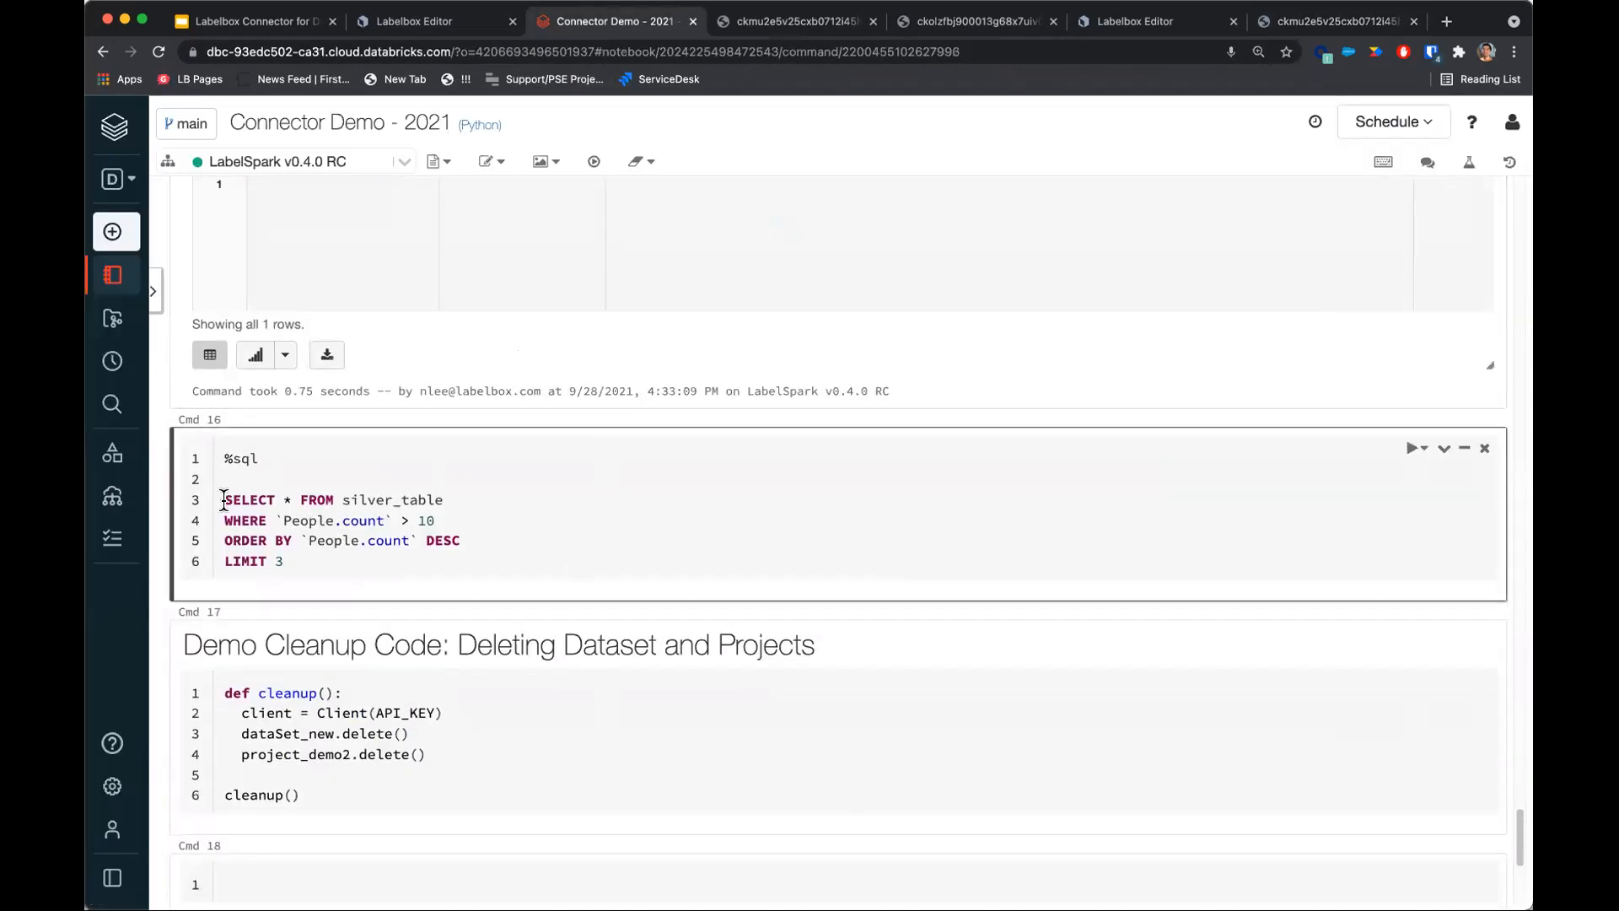
left_click_drag(224, 500, 404, 560)
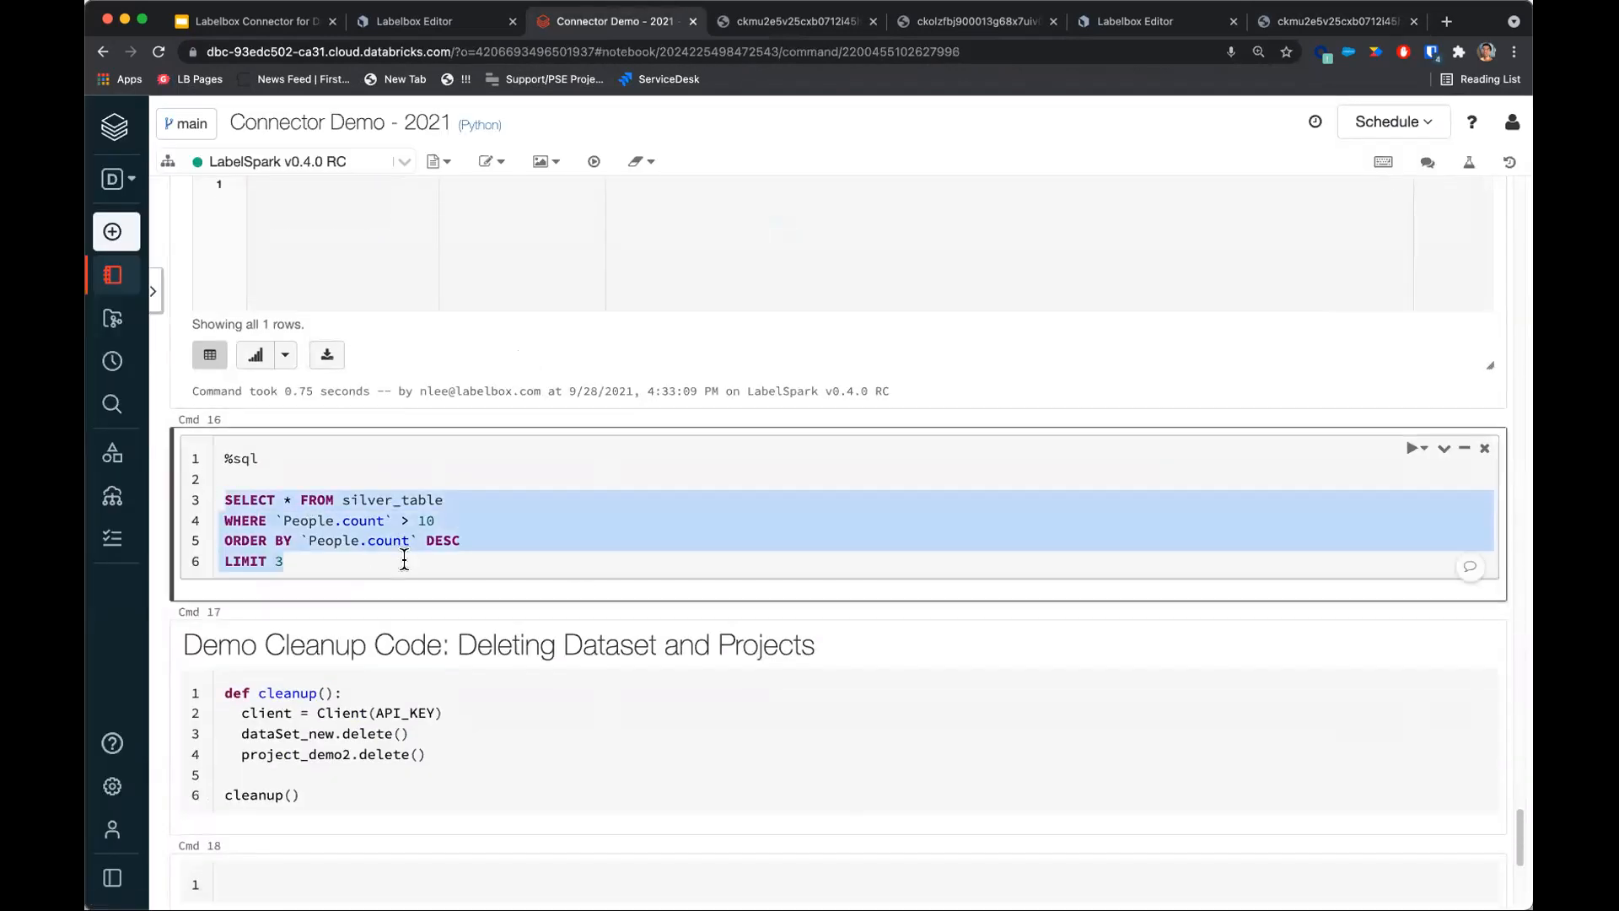
left_click(519, 519)
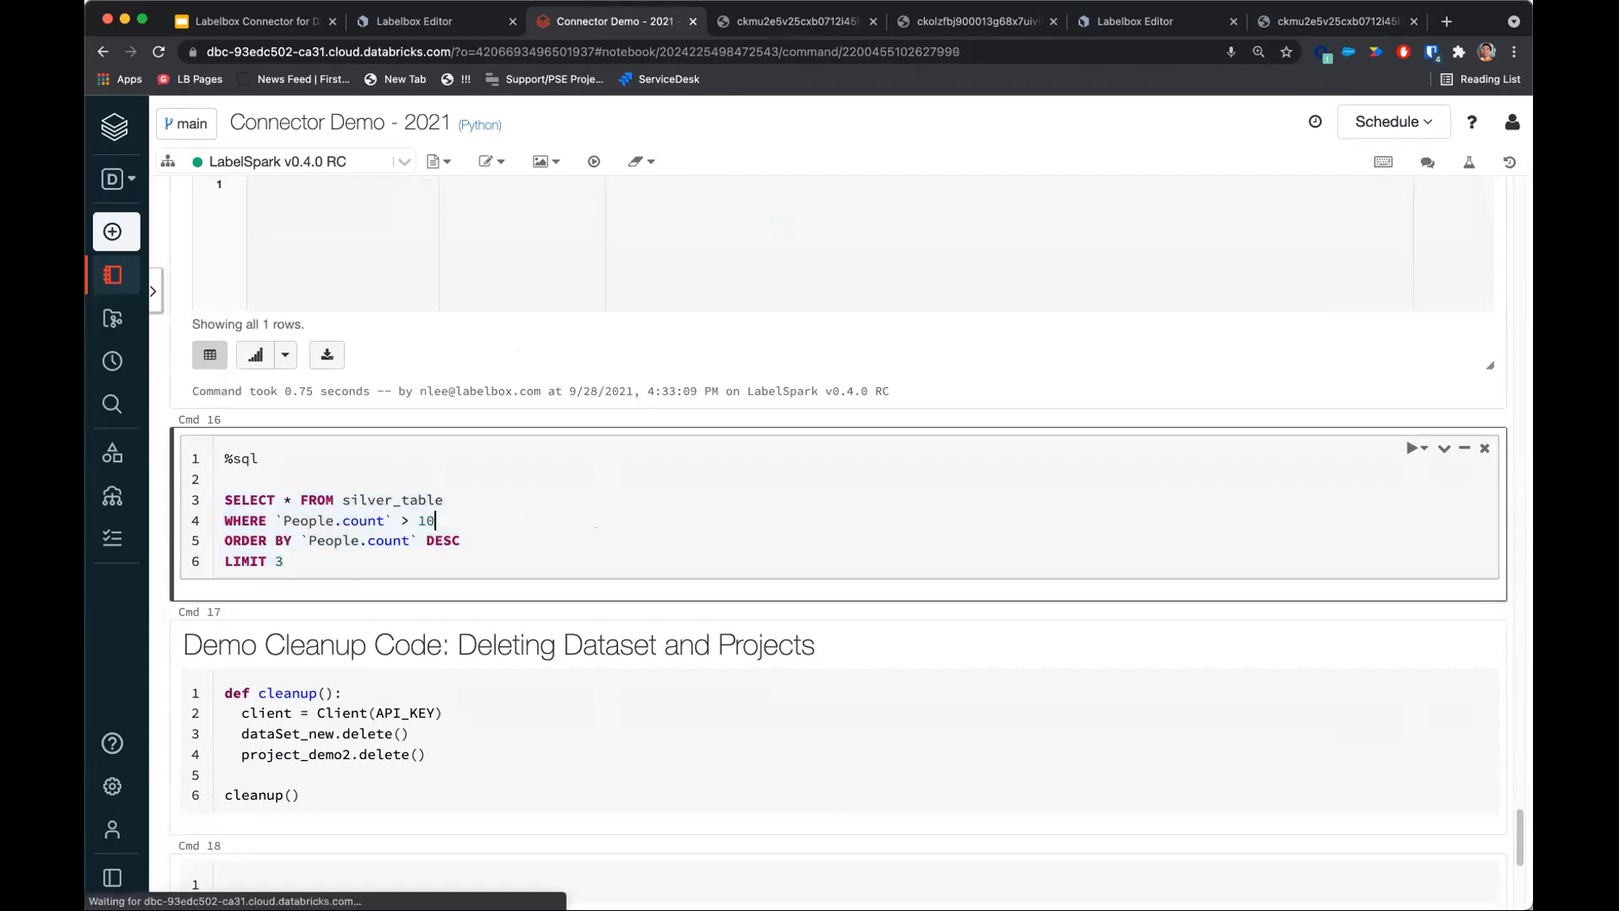
key("shift+Return")
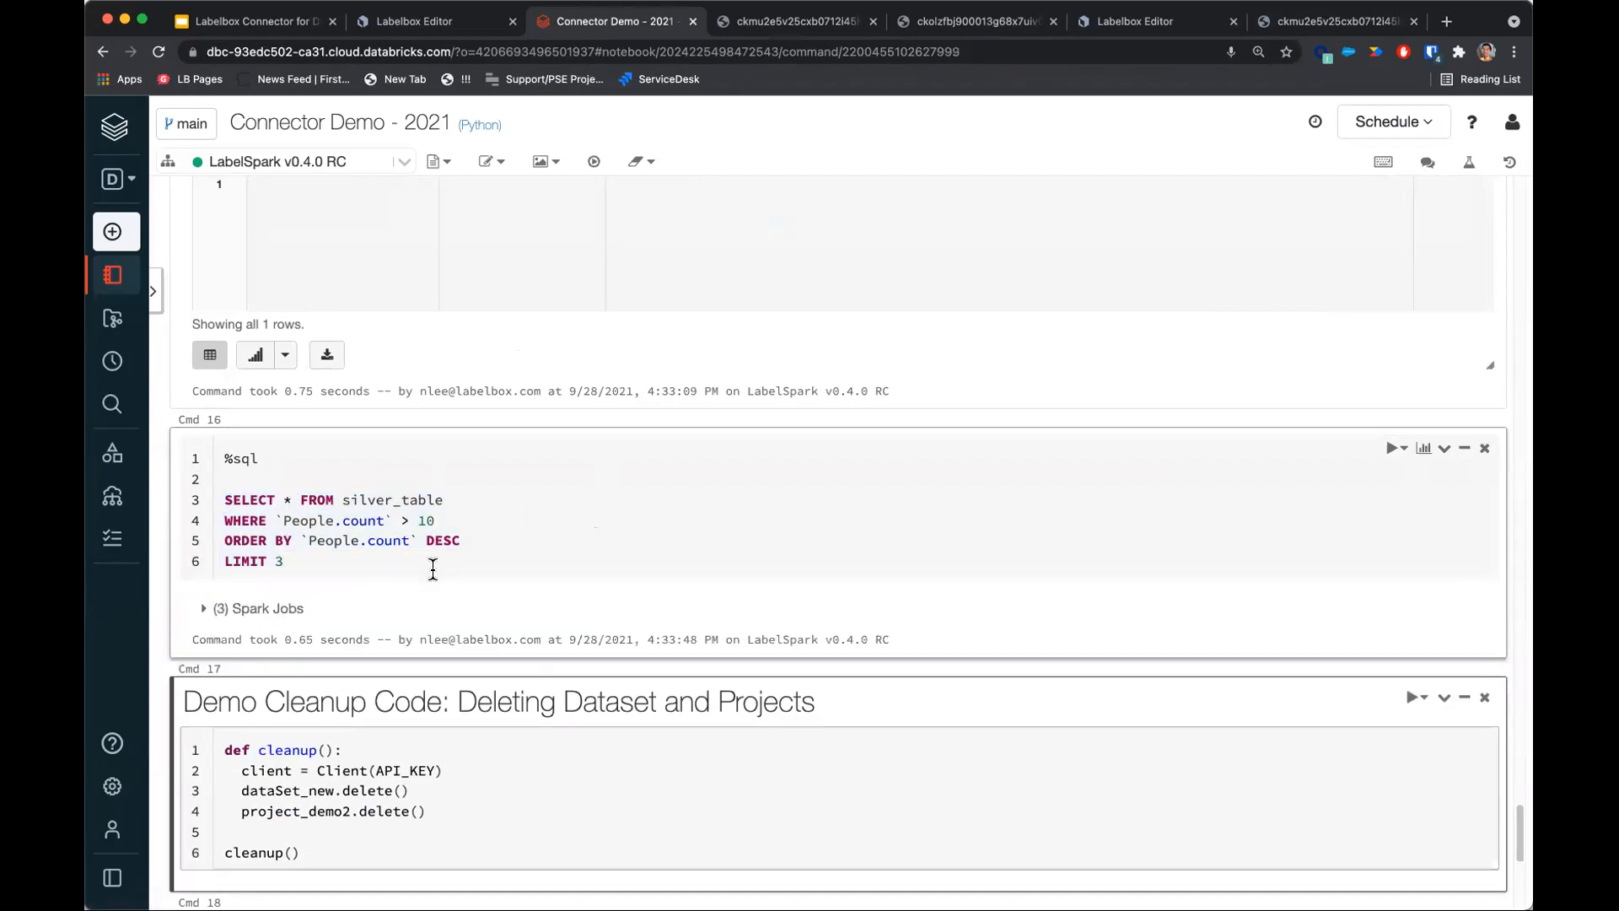
Open the top result's Labeled Data image URL in a new browser tab.
scroll(434, 568, "down", 4)
left_click(376, 756)
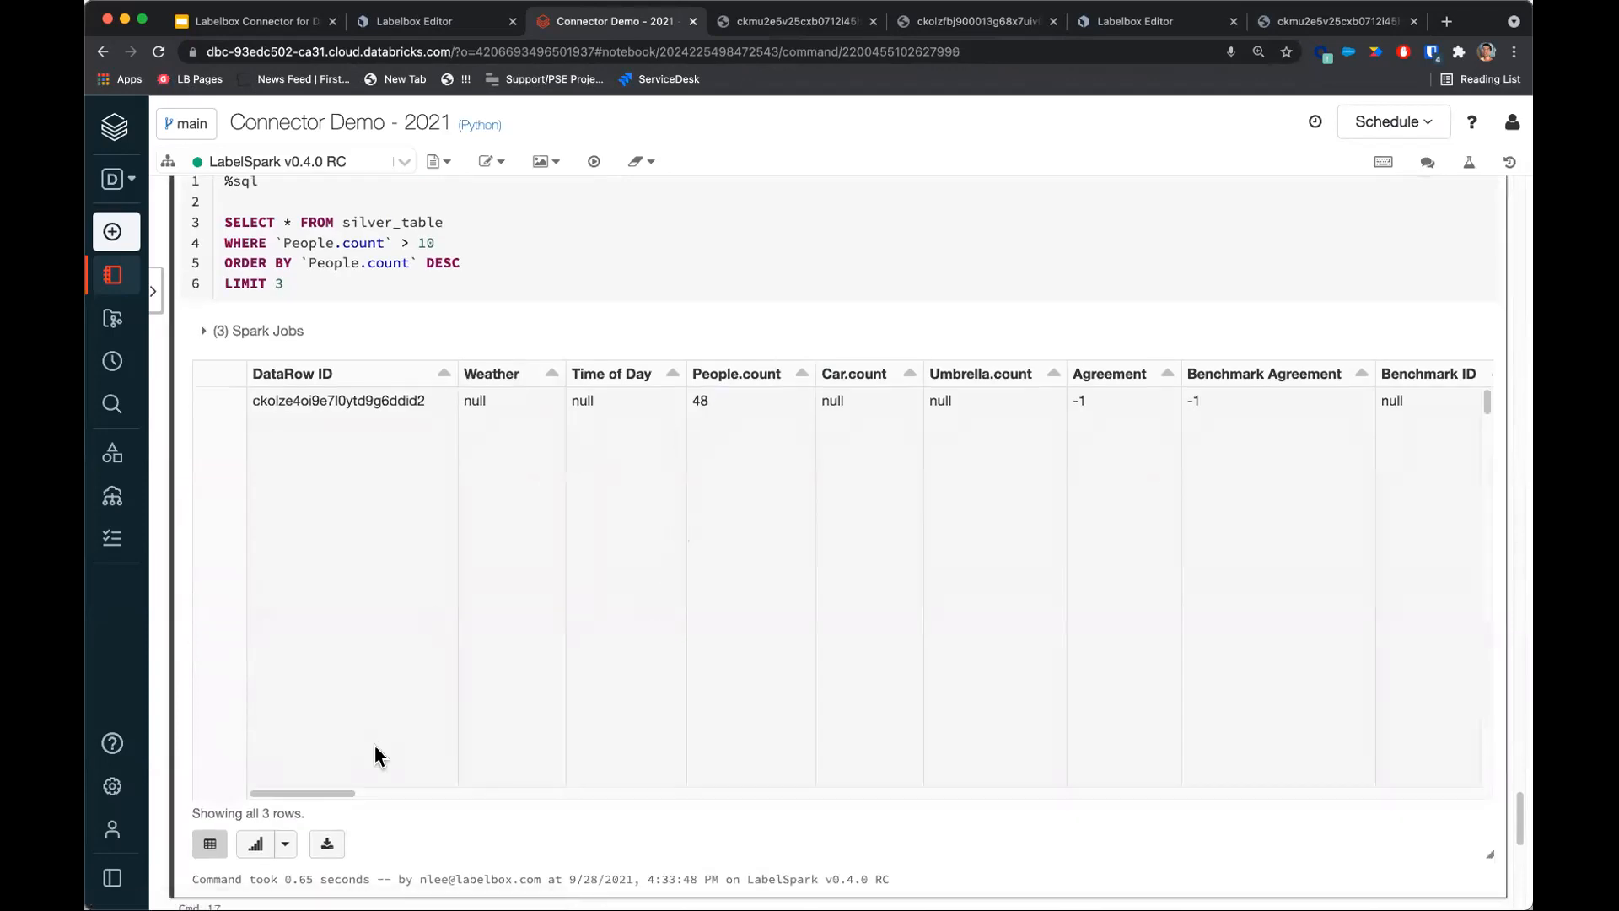
double_click(695, 401)
left_click_drag(346, 796, 1591, 762)
triple_click(502, 439)
key("super+c")
key("super+t")
key("super+v")
key("Return")
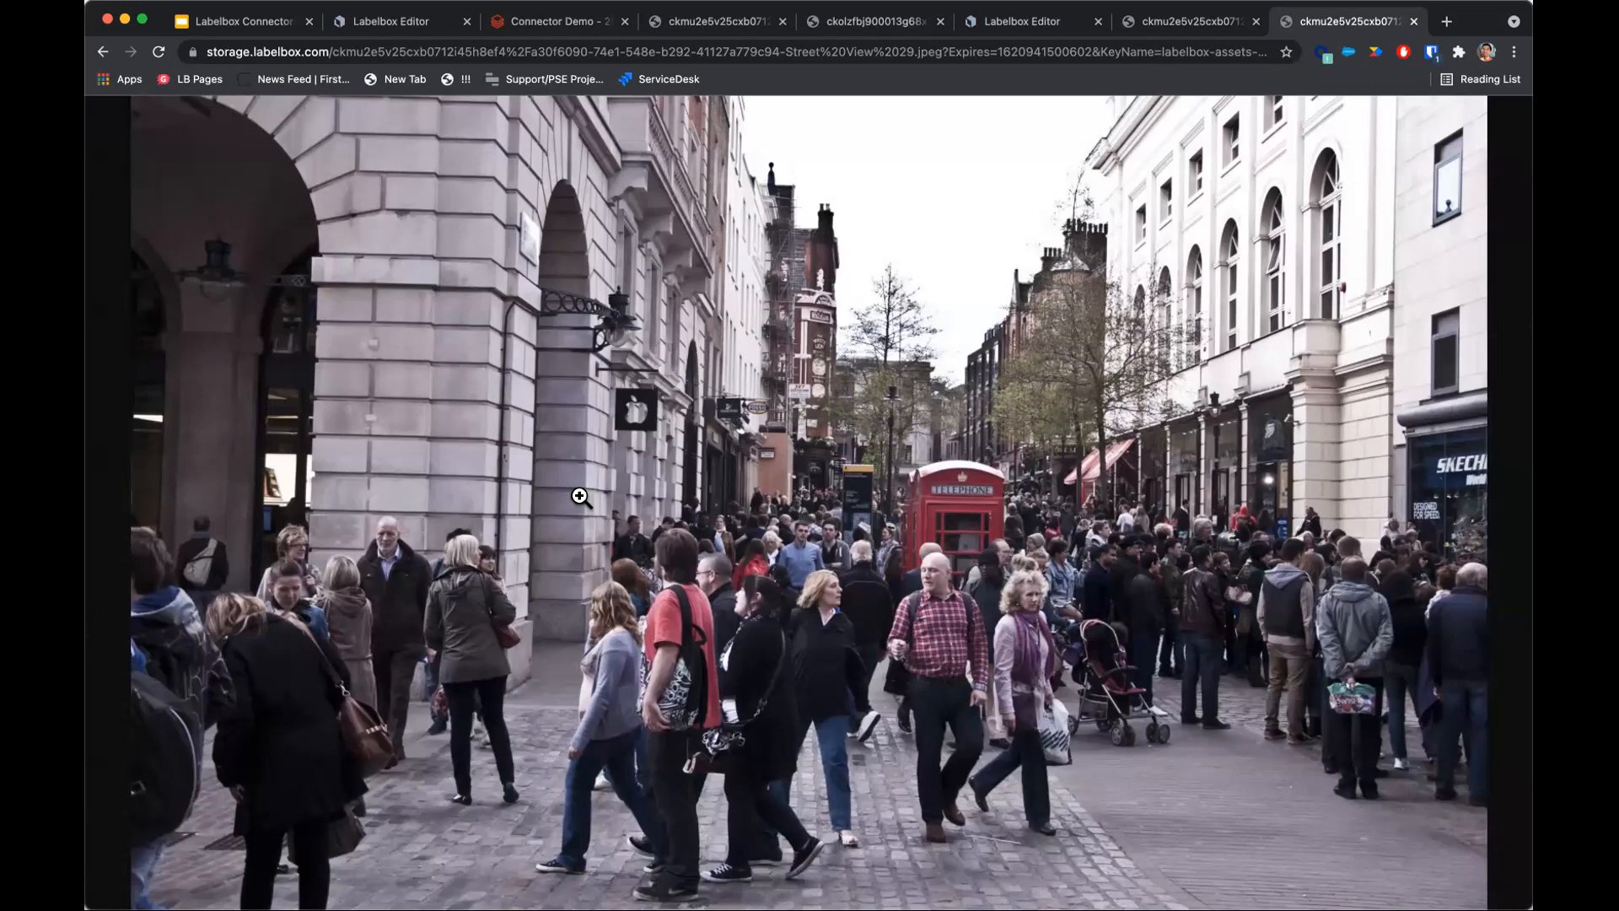
left_click(540, 25)
scroll(574, 438, "down", 5)
scroll(640, 859, "down", 2)
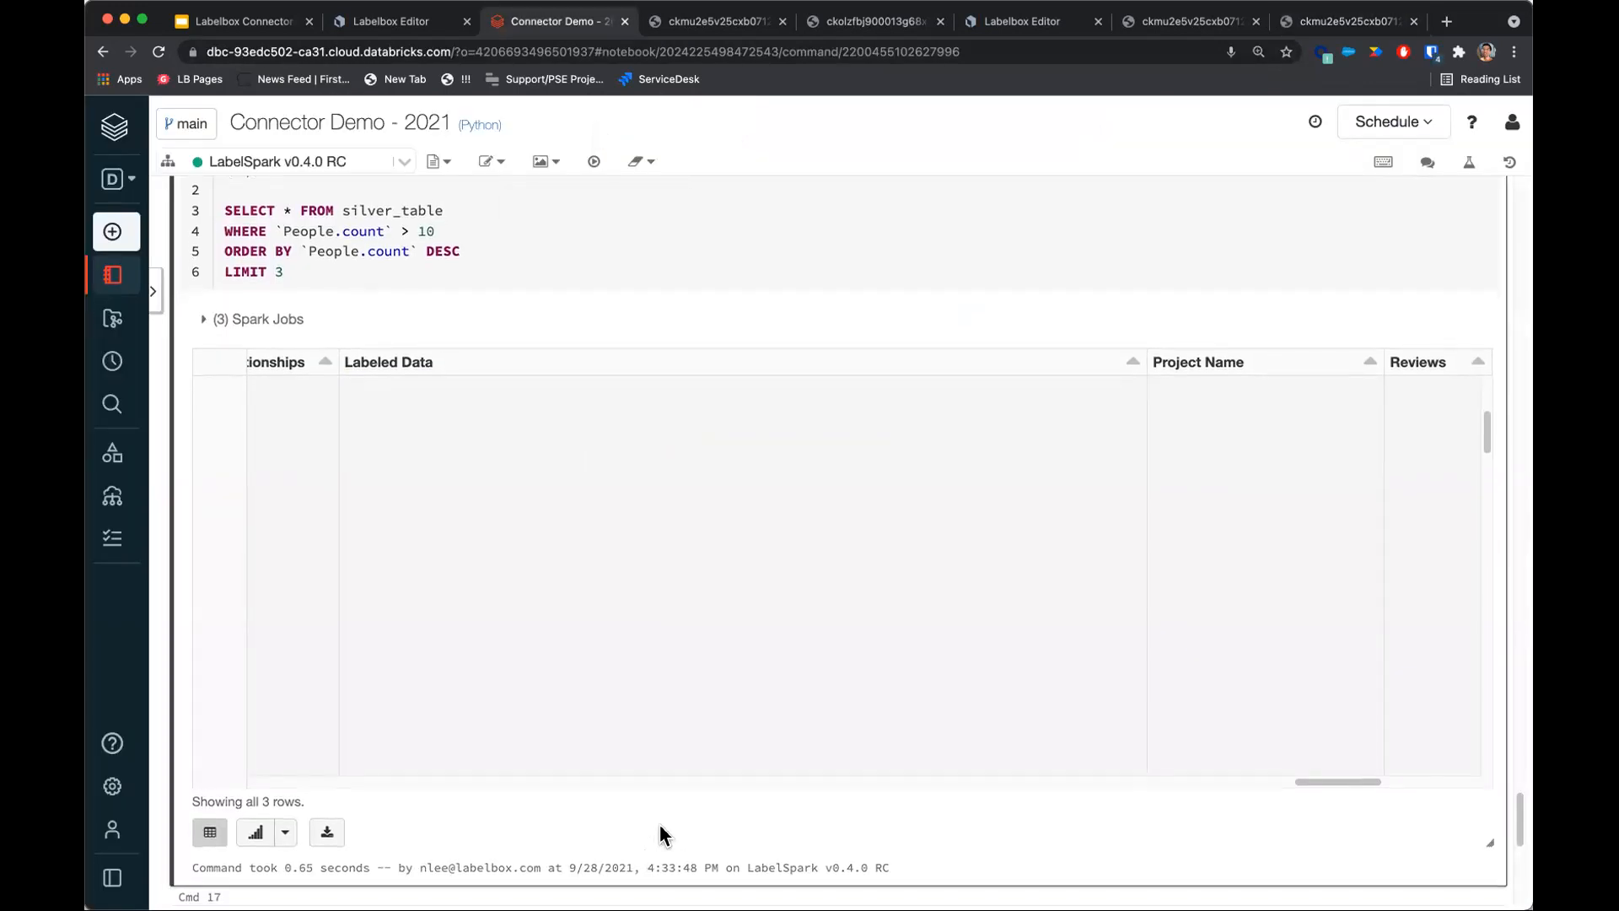
scroll(654, 832, "down", 4)
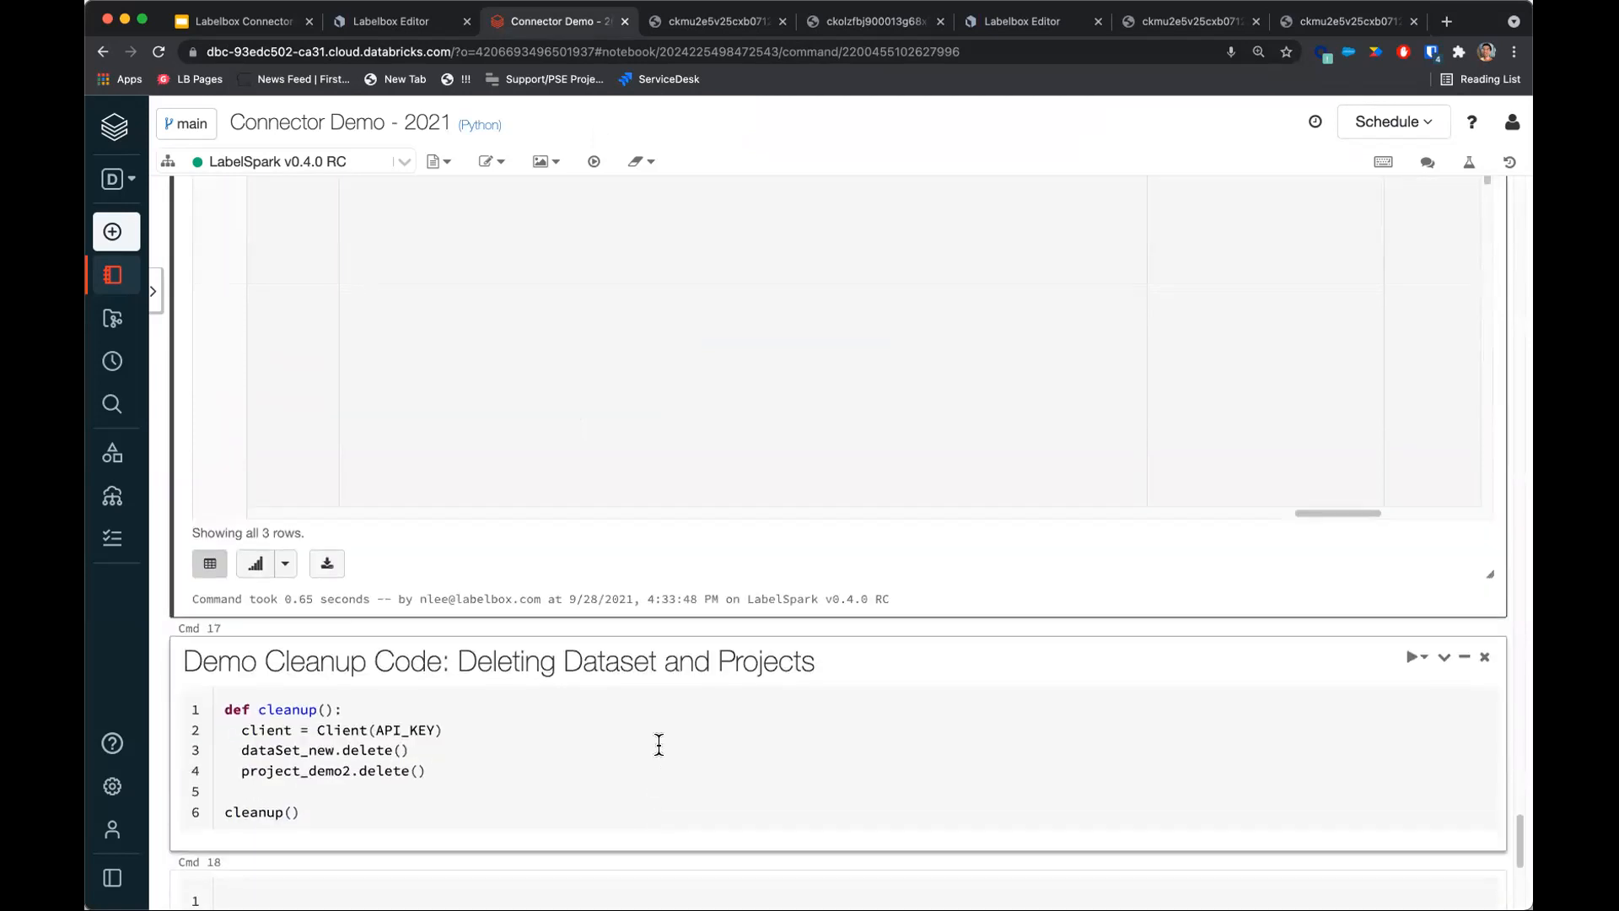